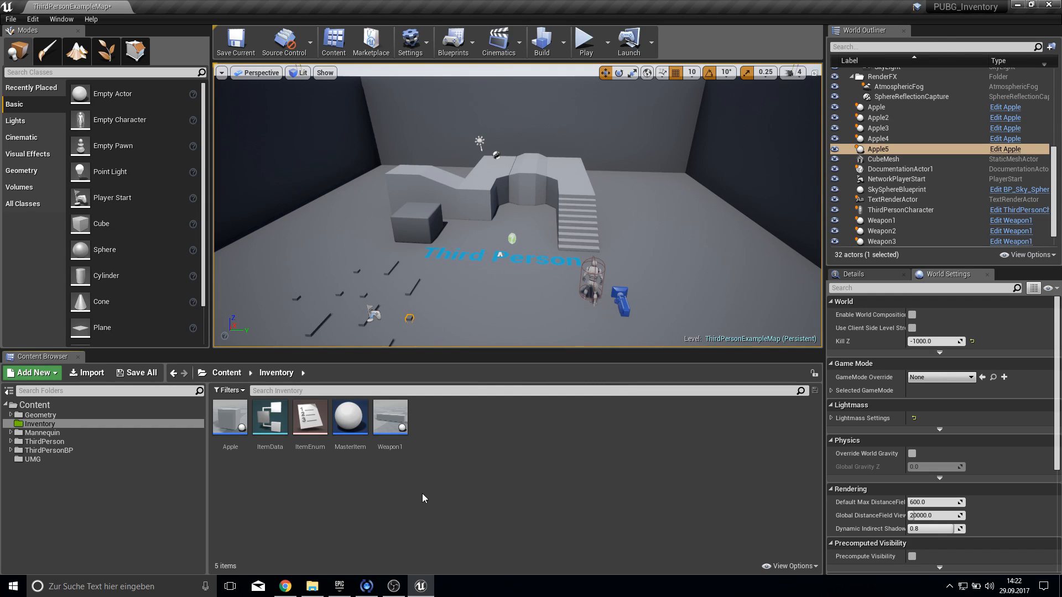
# - Open the ThirdPersonCharacter blueprint from the ThirdPersonBP Blueprints folder
pyautogui.click(48, 451)
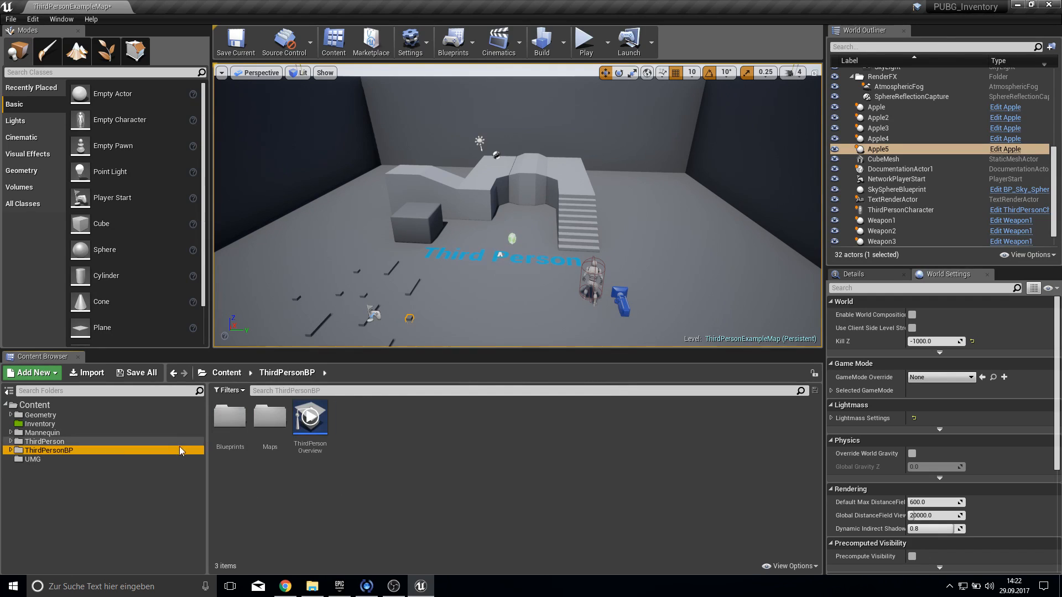
pyautogui.doubleClick(229, 421)
pyautogui.doubleClick(229, 421)
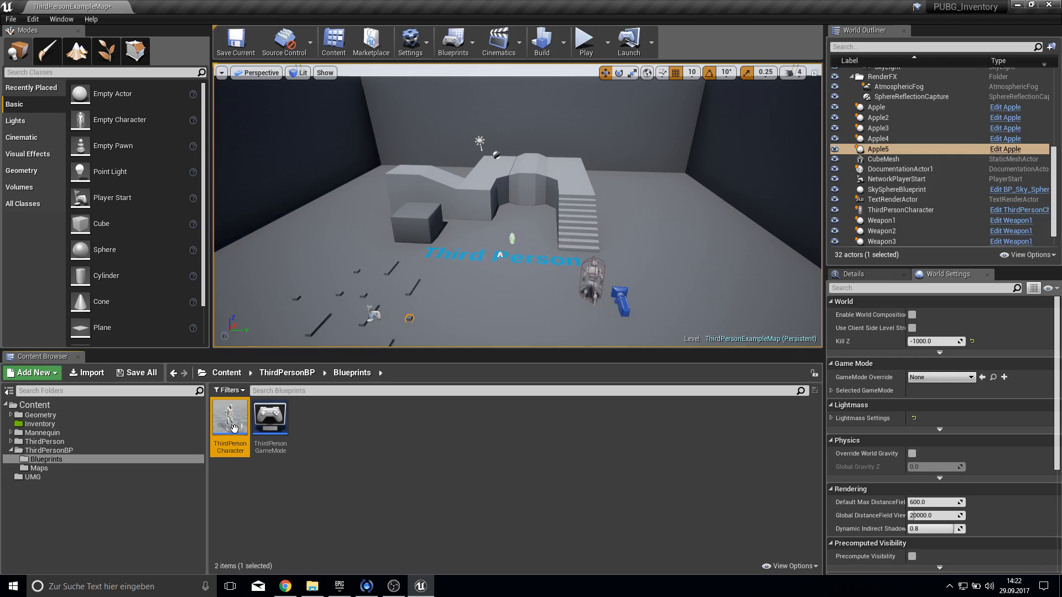
pyautogui.moveTo(306, 317); pyautogui.dragTo(347, 320, button='right')
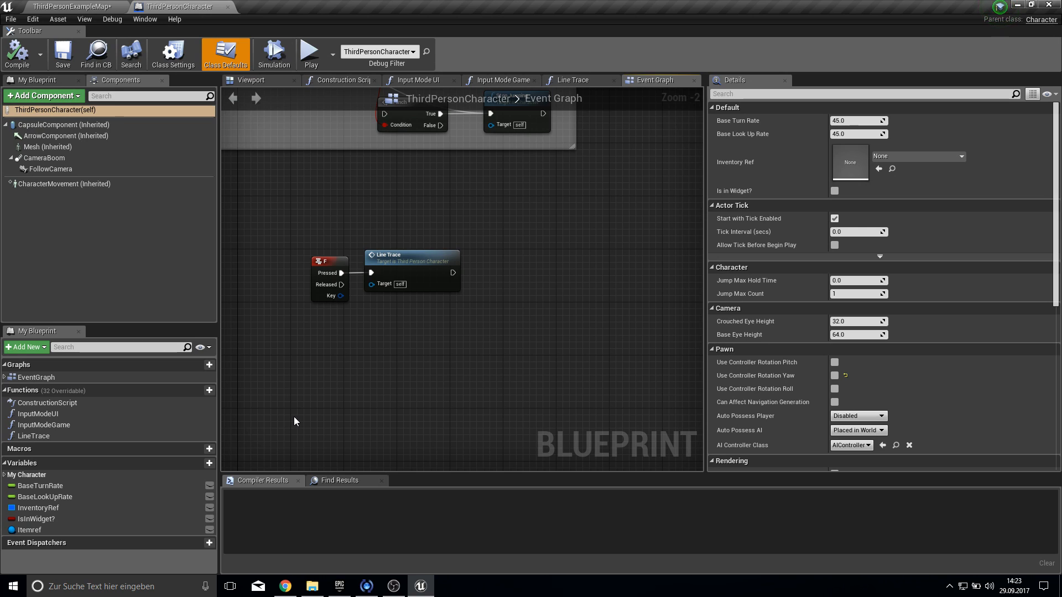
# - Add a blueprint variable named Inventory with the Item Data structure type, and compile and save the blueprint
pyautogui.click(209, 463)
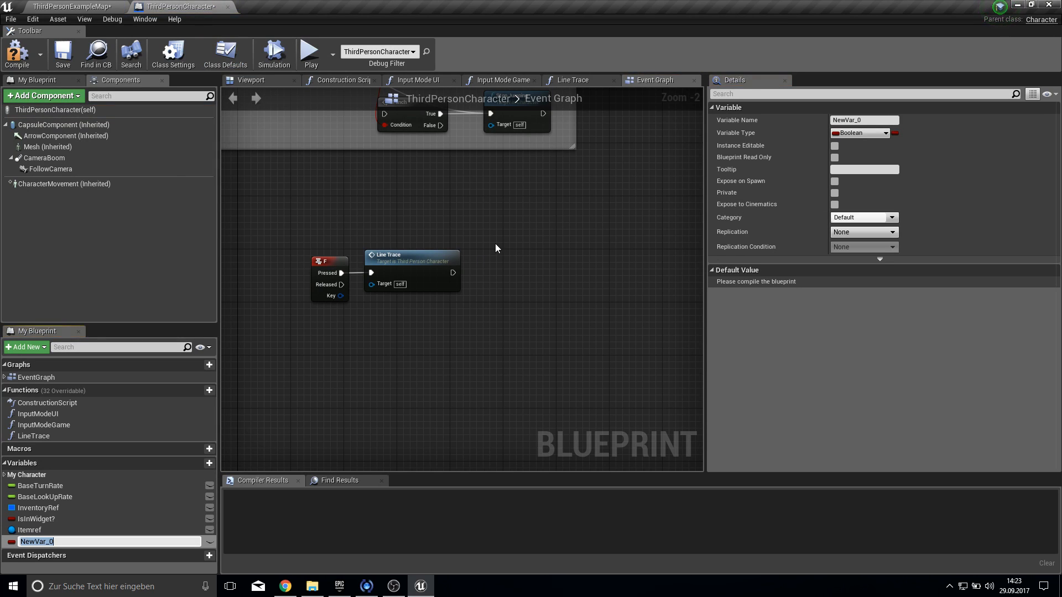
pyautogui.write('Inventory')
pyautogui.press('Return')
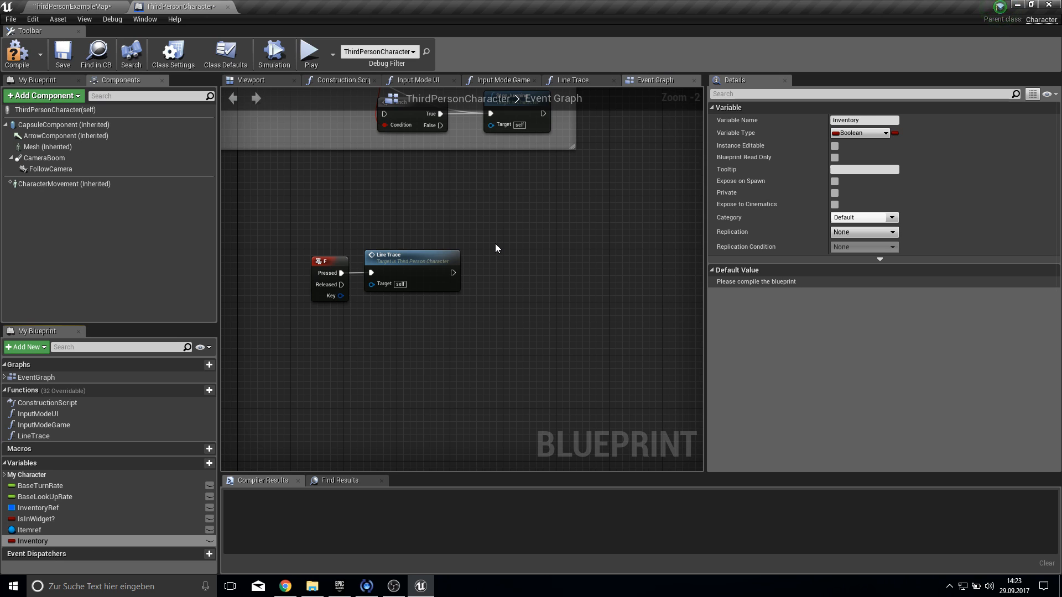
pyautogui.click(860, 133)
pyautogui.write('itemda')
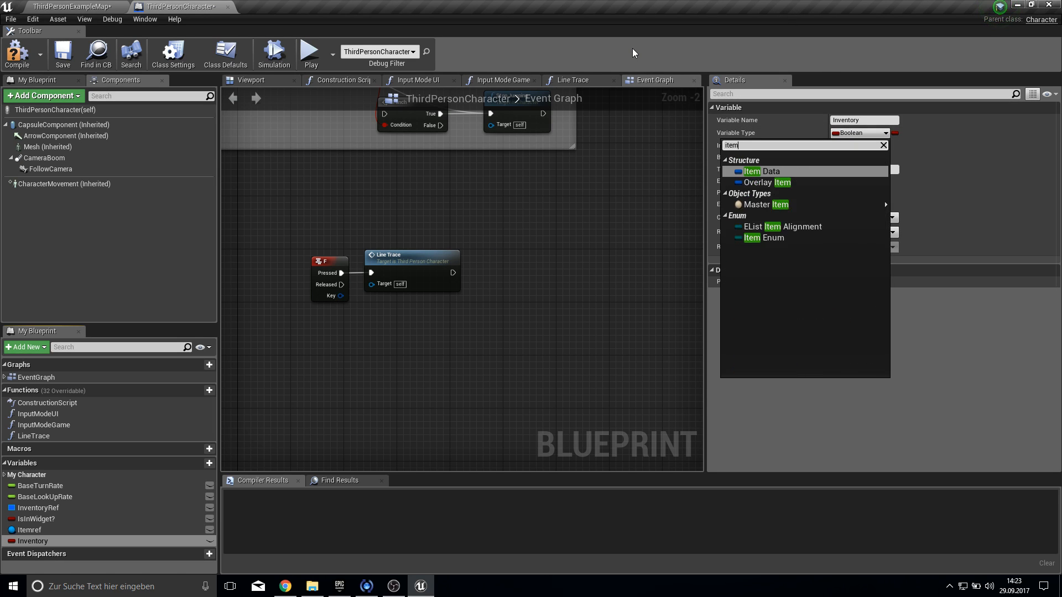
pyautogui.press('Return')
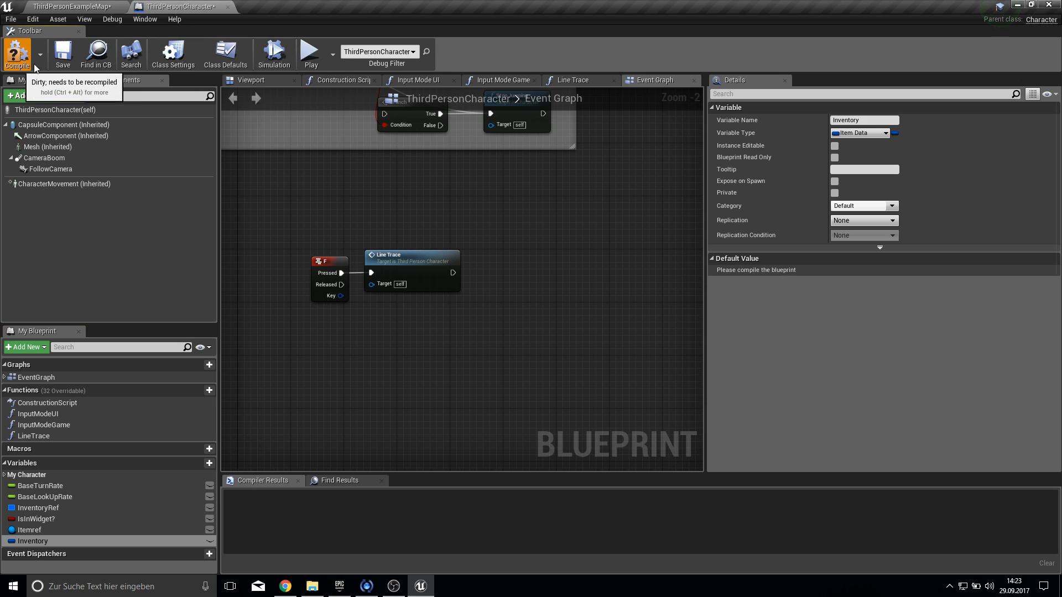
pyautogui.click(16, 53)
pyautogui.click(64, 54)
# - Turn the Inventory variable into an array, and compile and save the blueprint
pyautogui.click(895, 134)
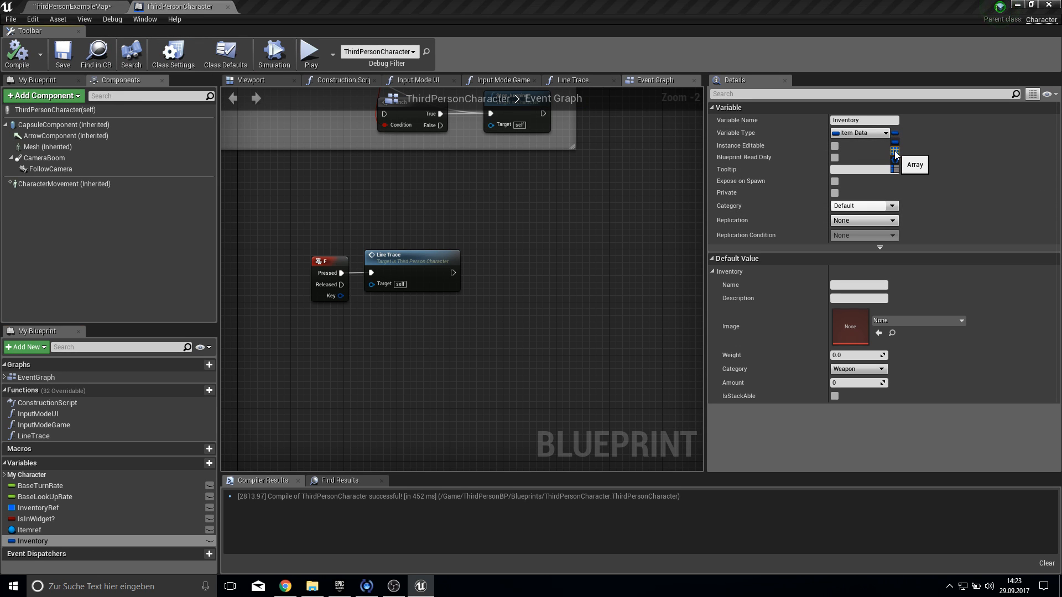
pyautogui.click(896, 151)
pyautogui.click(16, 53)
pyautogui.click(64, 55)
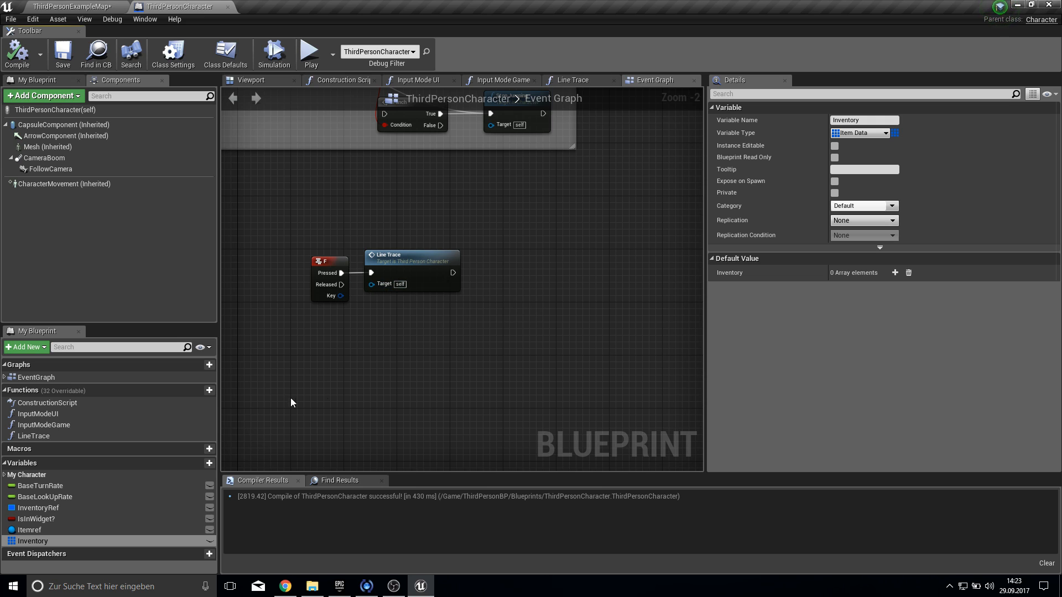
# - Create a new function named AddItem in the character blueprint
pyautogui.moveTo(473, 367); pyautogui.dragTo(448, 337, button='right')
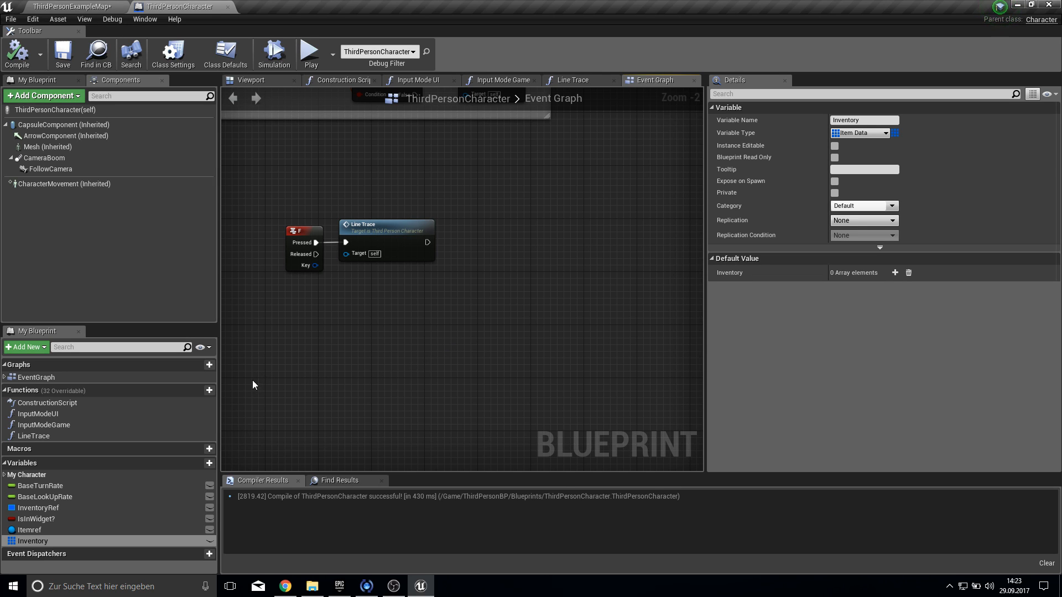
pyautogui.moveTo(201, 391)
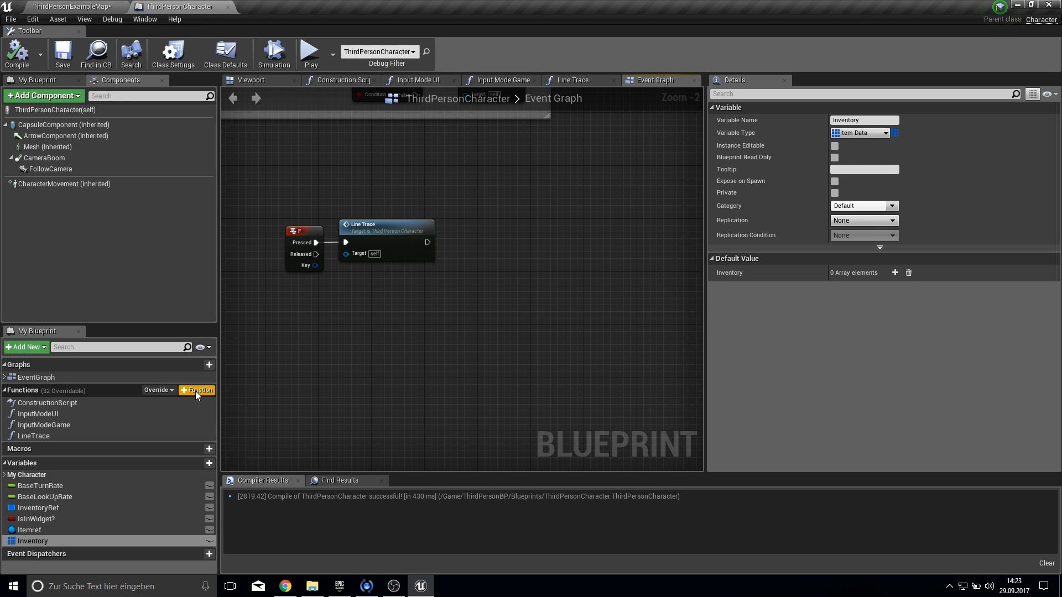
pyautogui.click(195, 390)
pyautogui.write('Ad')
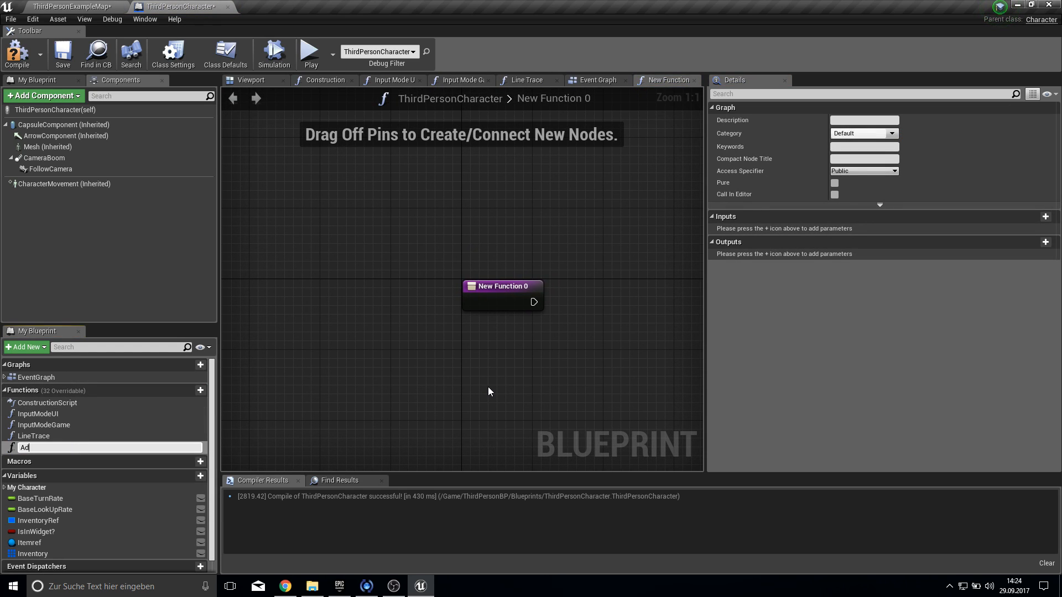
pyautogui.write('dItem')
pyautogui.press('Return')
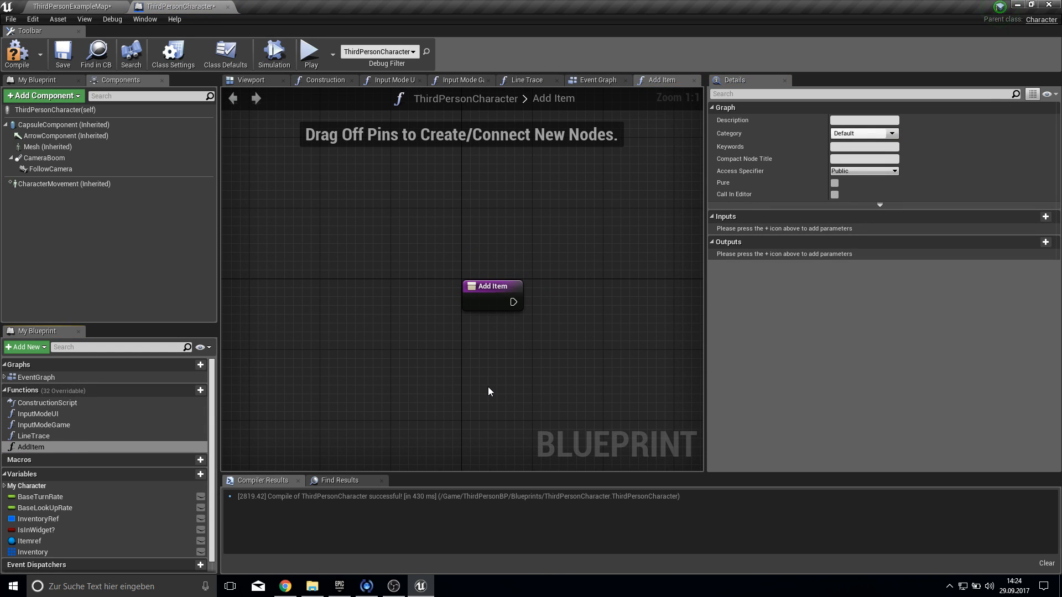
# - In the AddItem function, get the Inventory array and connect it to an Add node run from the function entry
pyautogui.moveTo(61, 552); pyautogui.dragTo(468, 365)
pyautogui.click(486, 380)
pyautogui.moveTo(509, 385); pyautogui.dragTo(386, 375, button='right')
pyautogui.moveTo(409, 359); pyautogui.dragTo(373, 323)
pyautogui.write('add')
pyautogui.press('Return')
pyautogui.moveTo(526, 340); pyautogui.dragTo(526, 304)
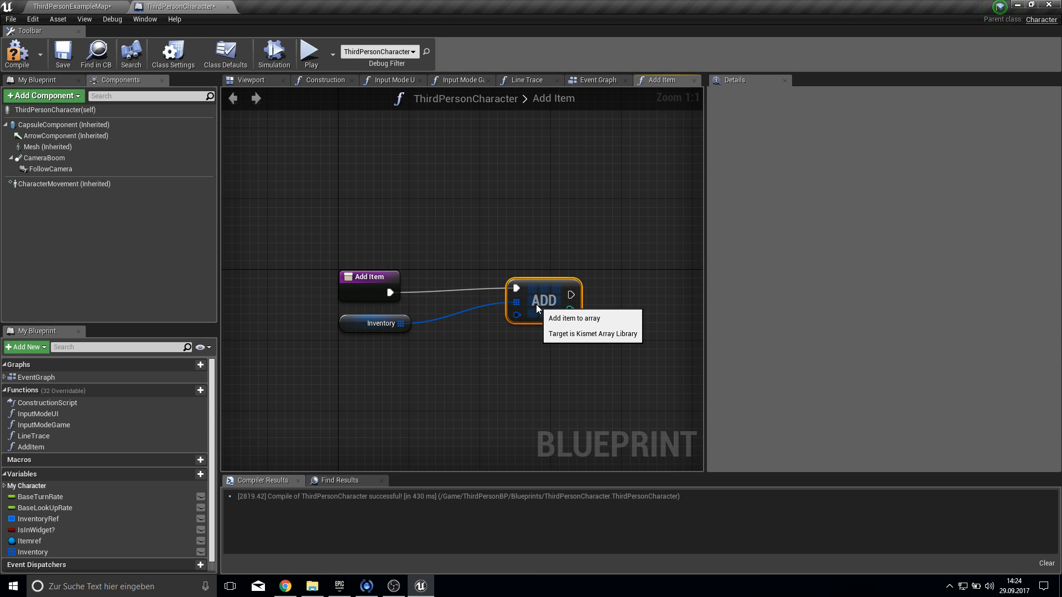
# - Get Item Data from the Itemref variable, connect it to the Add node's item input, and compile and save
pyautogui.moveTo(39, 542); pyautogui.dragTo(370, 394)
pyautogui.click(291, 401)
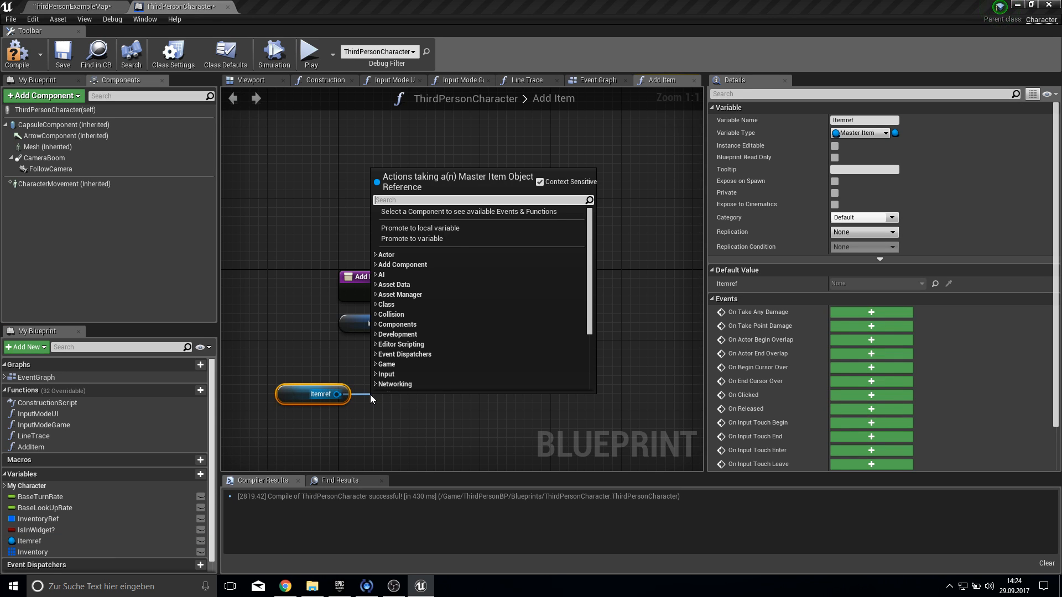
pyautogui.write('get data')
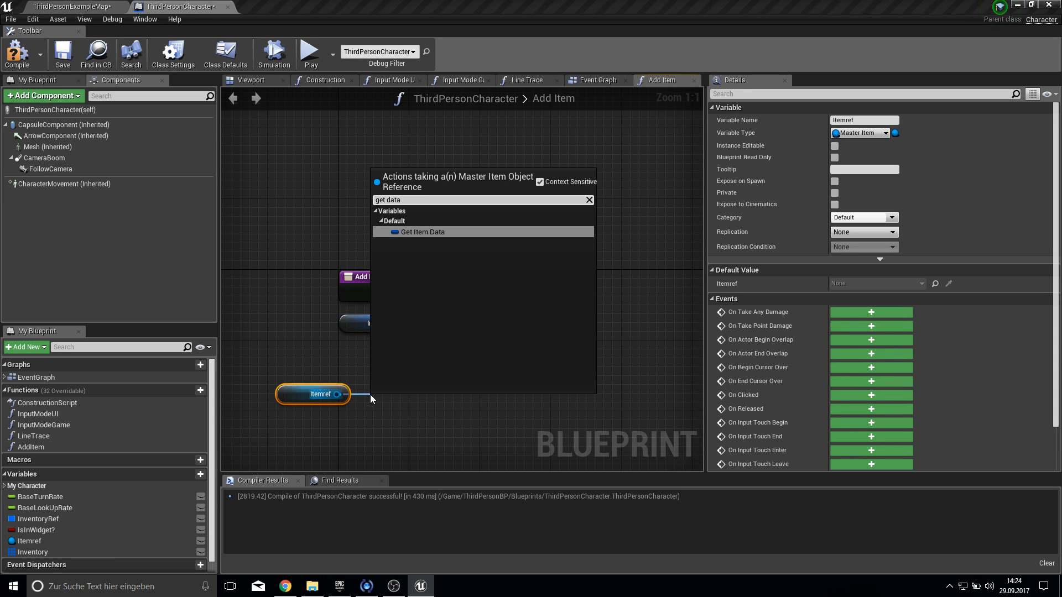
pyautogui.press('Return')
pyautogui.moveTo(439, 397); pyautogui.dragTo(516, 315)
pyautogui.click(16, 52)
pyautogui.click(71, 51)
# - In the Event Graph, call AddItem after Line Trace, follow it with DestroyActor targeting Itemref, and compile the blueprint
pyautogui.click(579, 79)
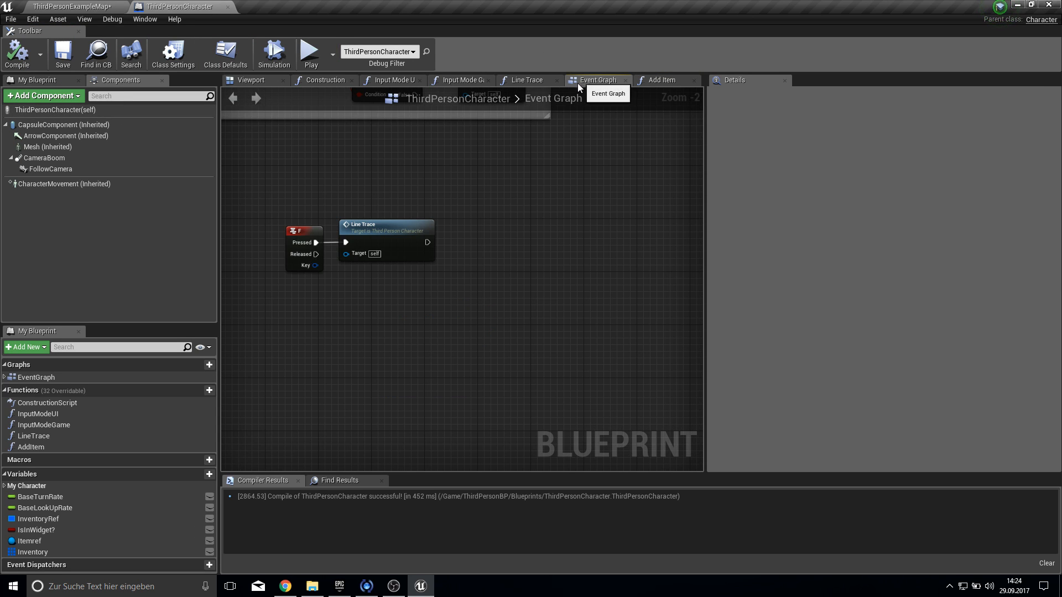
pyautogui.moveTo(41, 449)
pyautogui.mouseDown()
pyautogui.moveTo(431, 271)
pyautogui.moveTo(459, 217)
pyautogui.moveTo(440, 250)
pyautogui.moveTo(428, 243)
pyautogui.mouseUp()
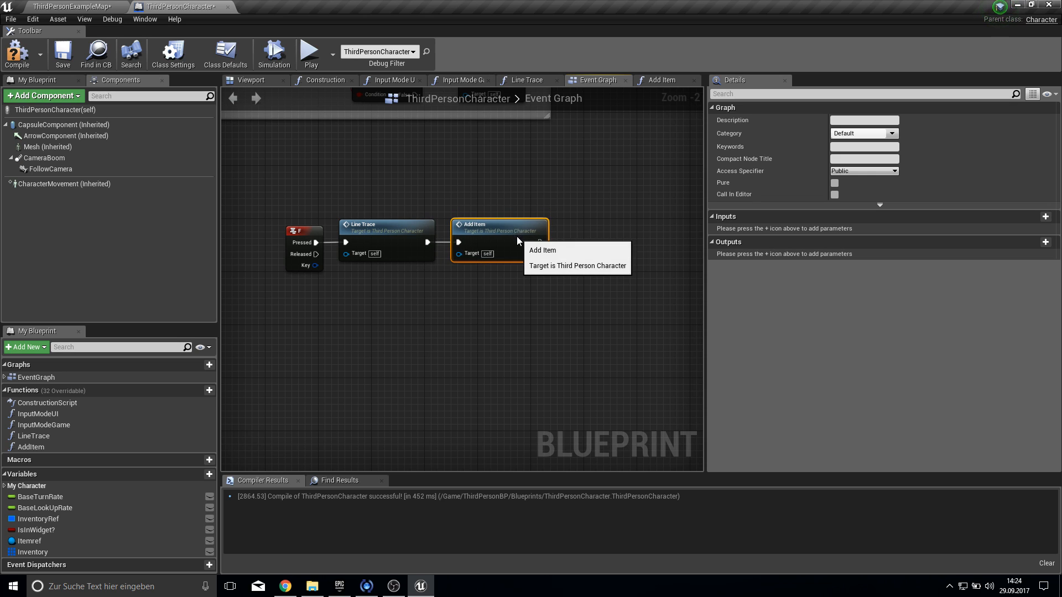
pyautogui.scroll(2, 531, 252)
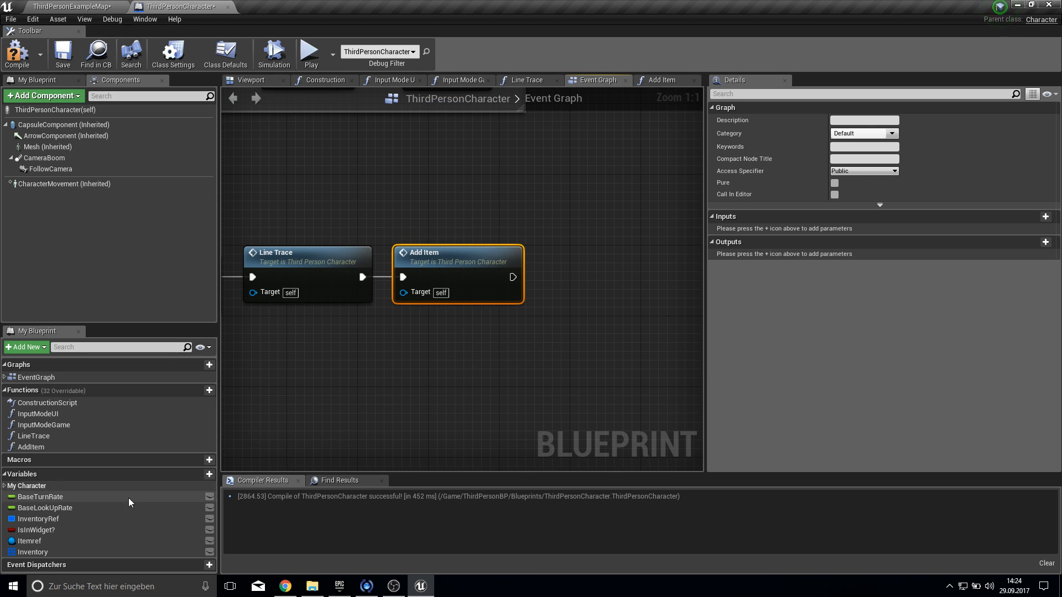
pyautogui.moveTo(29, 541); pyautogui.dragTo(596, 330)
pyautogui.click(467, 369)
pyautogui.write('destroy')
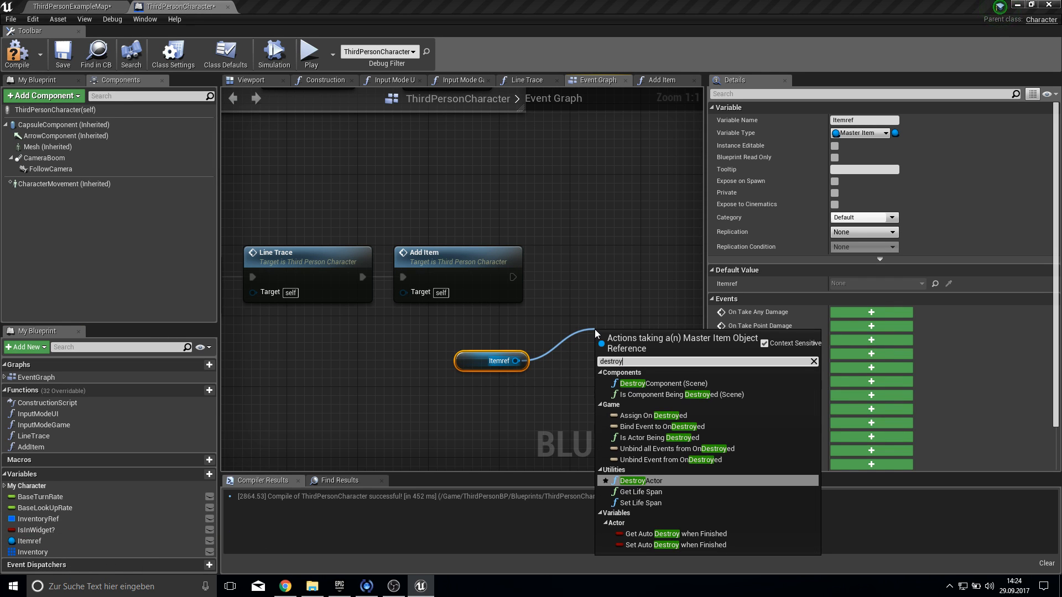
pyautogui.press('Return')
pyautogui.moveTo(652, 345); pyautogui.dragTo(514, 281)
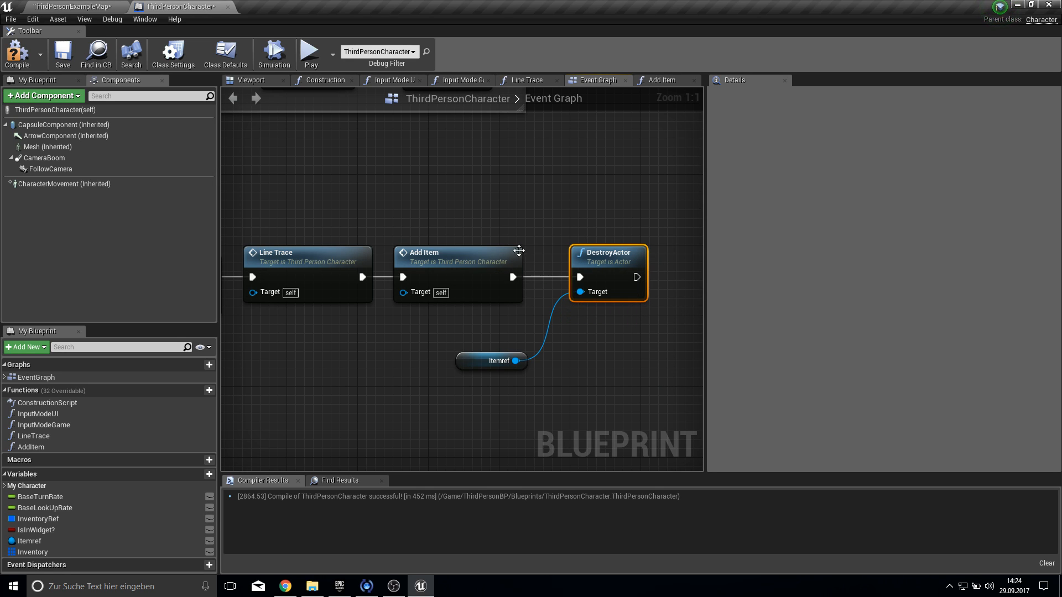
pyautogui.click(16, 53)
# - Play the level and test picking up items from the ground with the F interaction
pyautogui.click(309, 52)
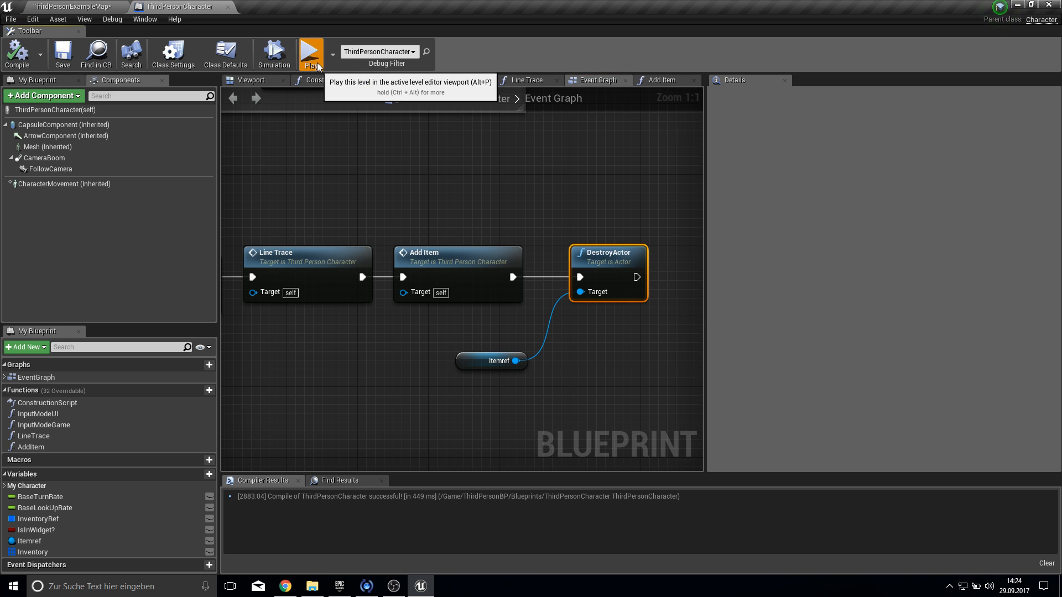
pyautogui.press('w')
pyautogui.press('f')
pyautogui.press('f')
pyautogui.press('w')
pyautogui.press('f')
pyautogui.press('w')
# - Bring up the ThirdPersonExampleMap editor behind the running preview and move the preview window clear of the World Outliner
pyautogui.hotkey('alt', 'Tab')
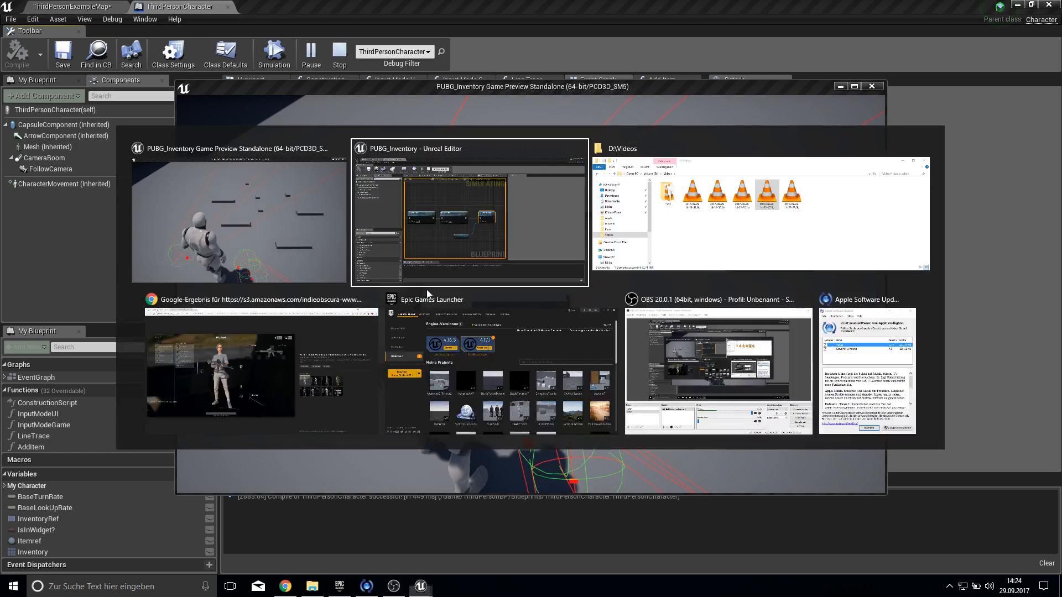
pyautogui.click(75, 5)
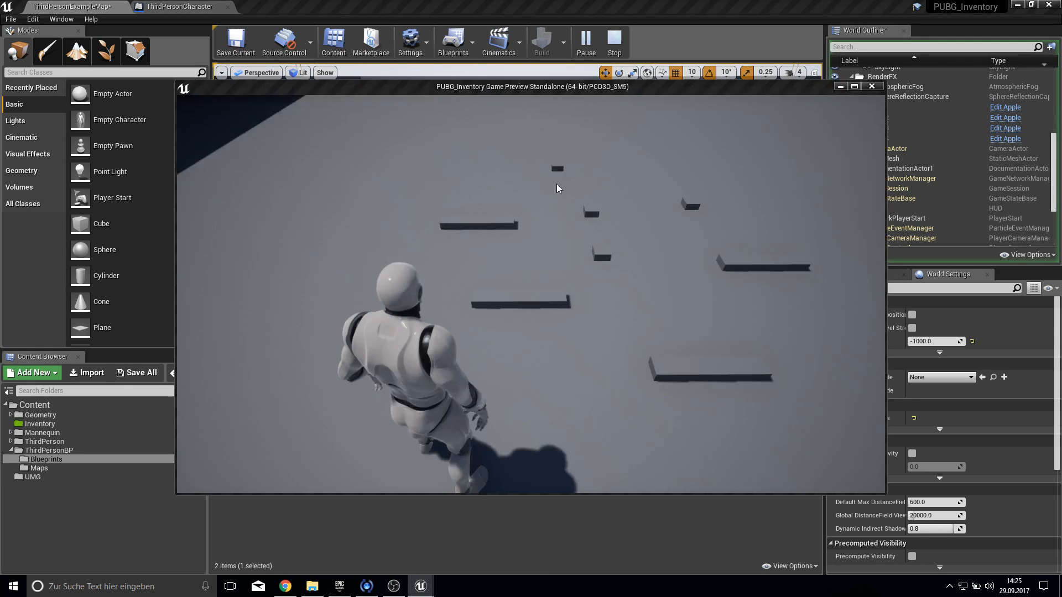
pyautogui.hotkey('alt', 'Tab')
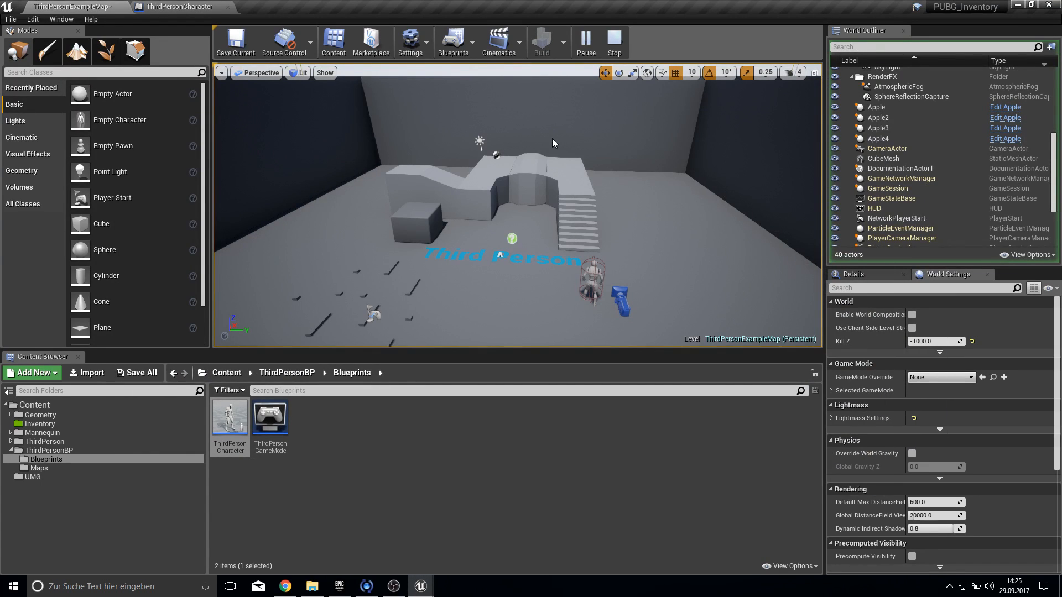
pyautogui.hotkey('alt', 'Tab')
pyautogui.hotkey('shift', 'F1')
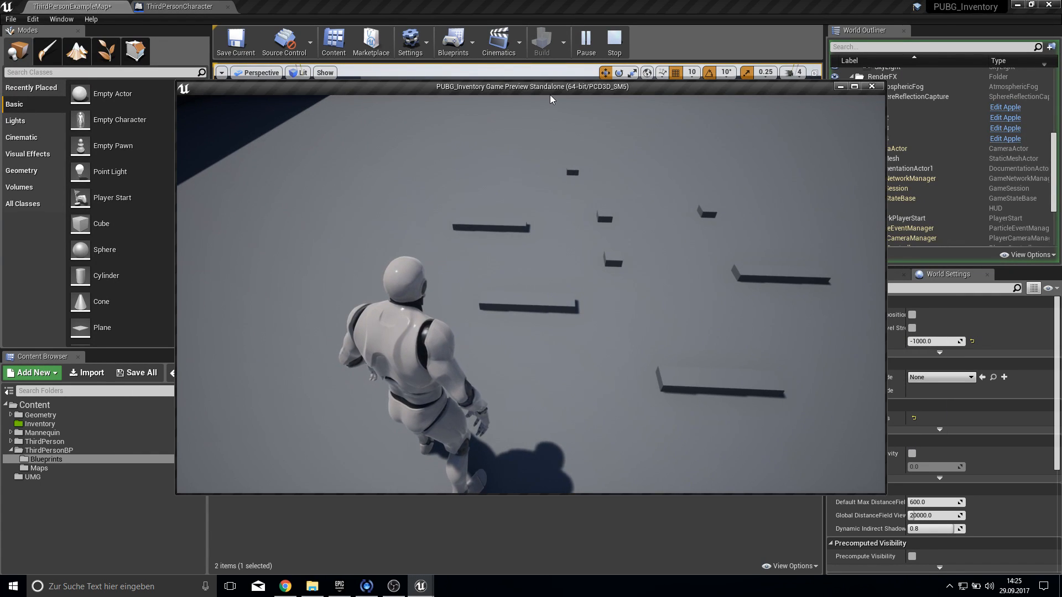
pyautogui.moveTo(552, 86); pyautogui.dragTo(395, 59)
pyautogui.click(395, 76)
# - Pick up several items in the running game to check their removal in the World Outliner, and end the play session
pyautogui.press('w')
pyautogui.press('d')
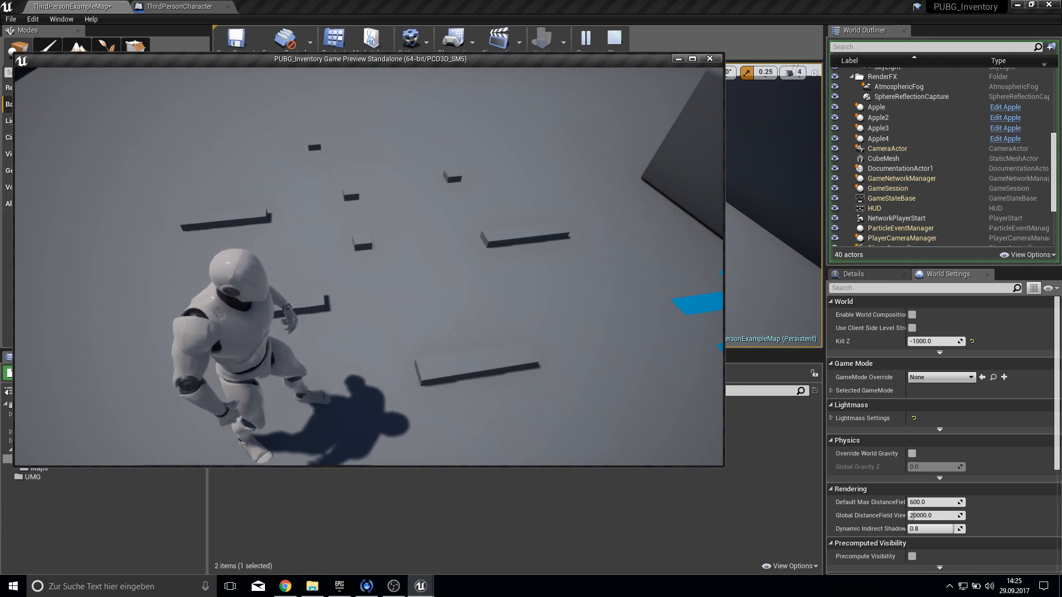
pyautogui.press('s')
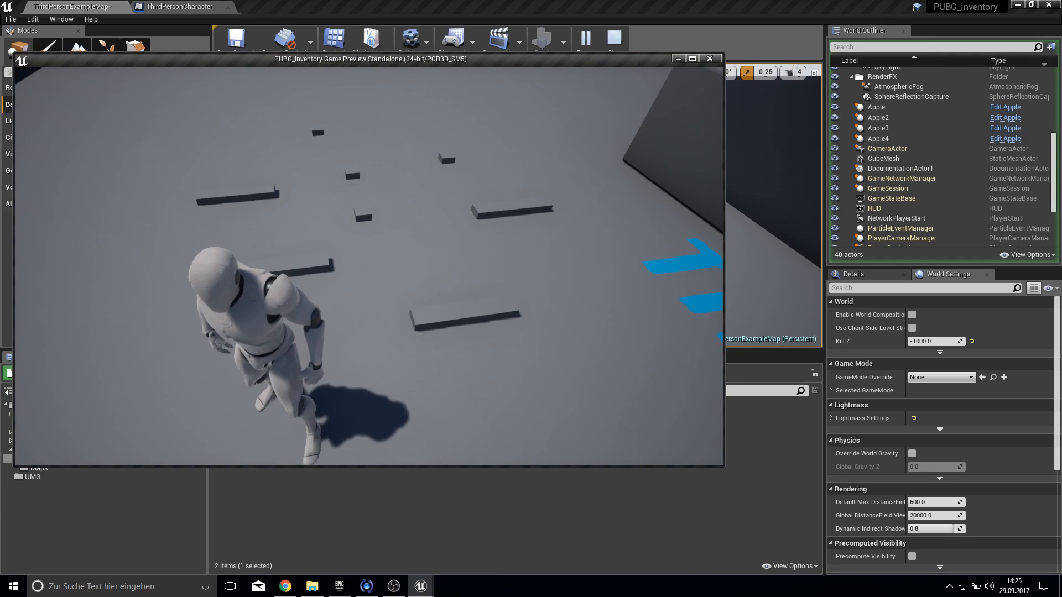
pyautogui.click(366, 191)
pyautogui.press('w')
pyautogui.press('f')
pyautogui.press('w')
pyautogui.press('f')
pyautogui.press('w')
pyautogui.press('f')
pyautogui.press('f')
pyautogui.press('w')
pyautogui.press('f')
pyautogui.press('s')
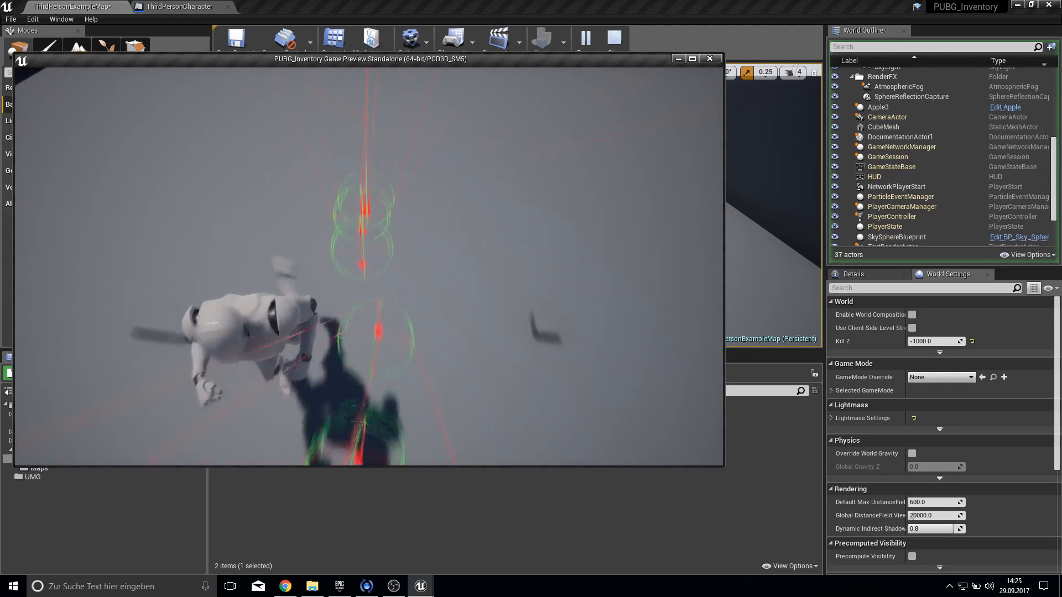
pyautogui.press('w')
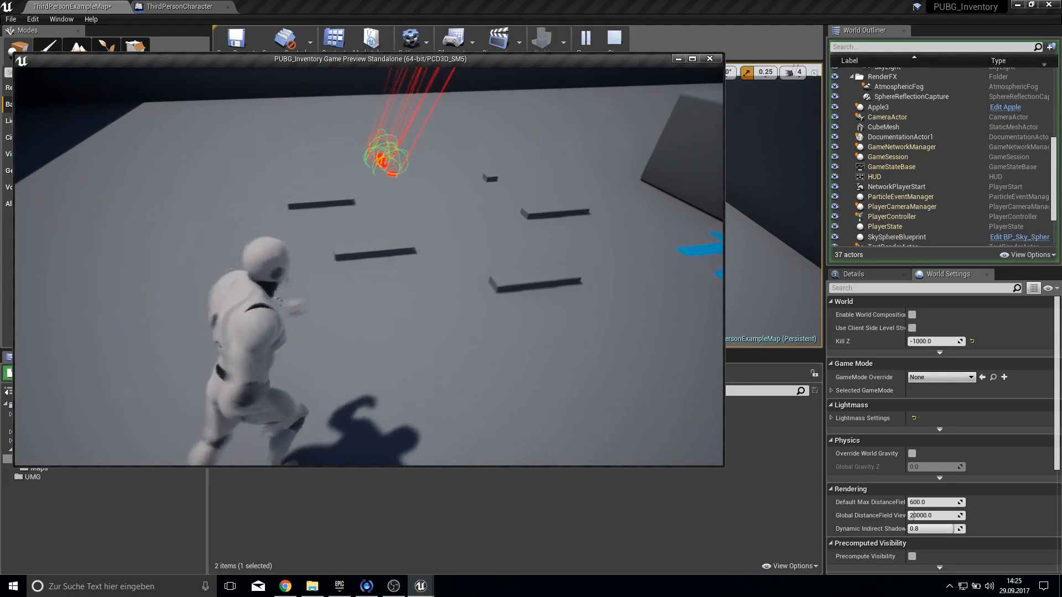
pyautogui.press('w')
pyautogui.press('s')
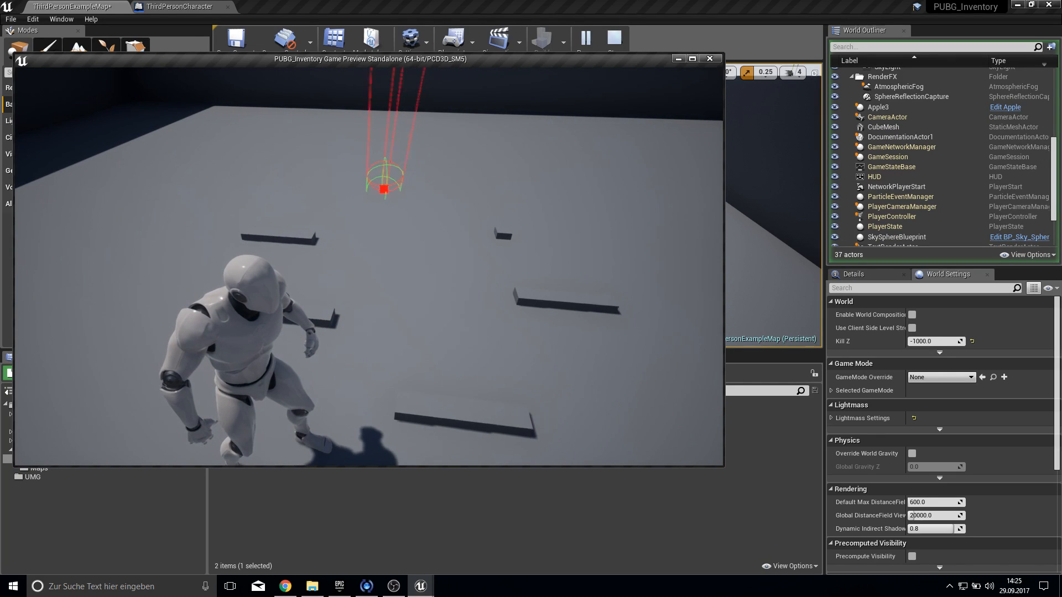
pyautogui.press('Escape')
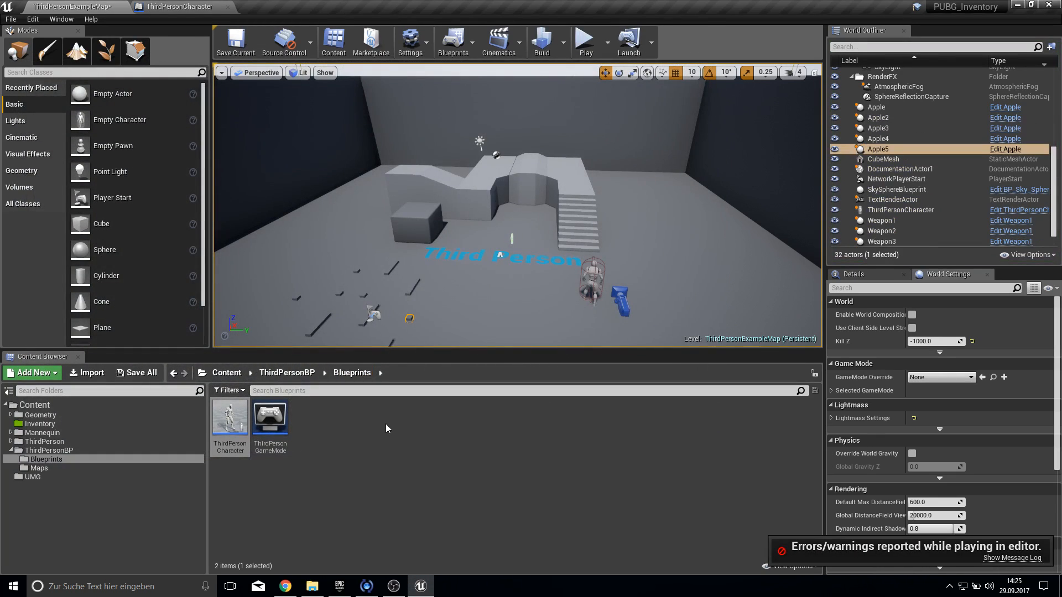
# - Open the message log for the play session's errors, reposition its window, and jump to the reported DestroyActor node
pyautogui.click(1003, 559)
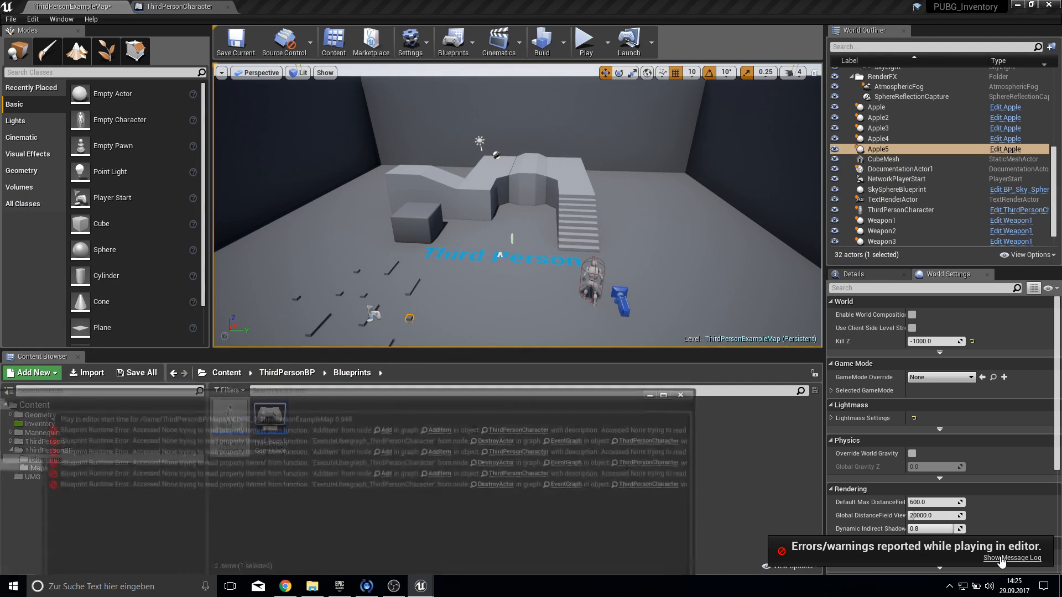
pyautogui.moveTo(190, 391); pyautogui.dragTo(411, 93)
pyautogui.moveTo(919, 409); pyautogui.dragTo(913, 497)
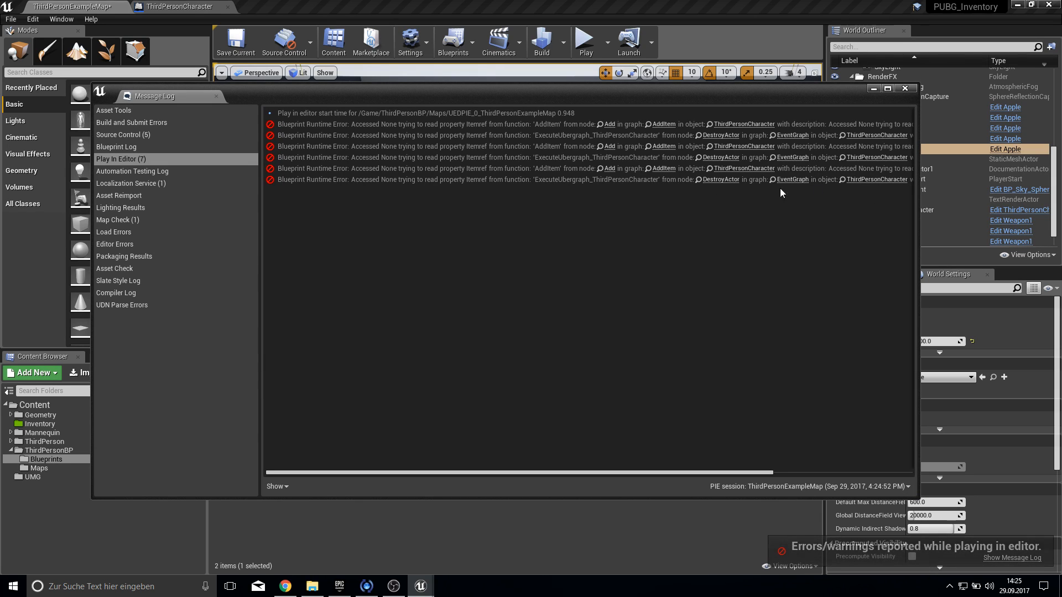
pyautogui.click(720, 135)
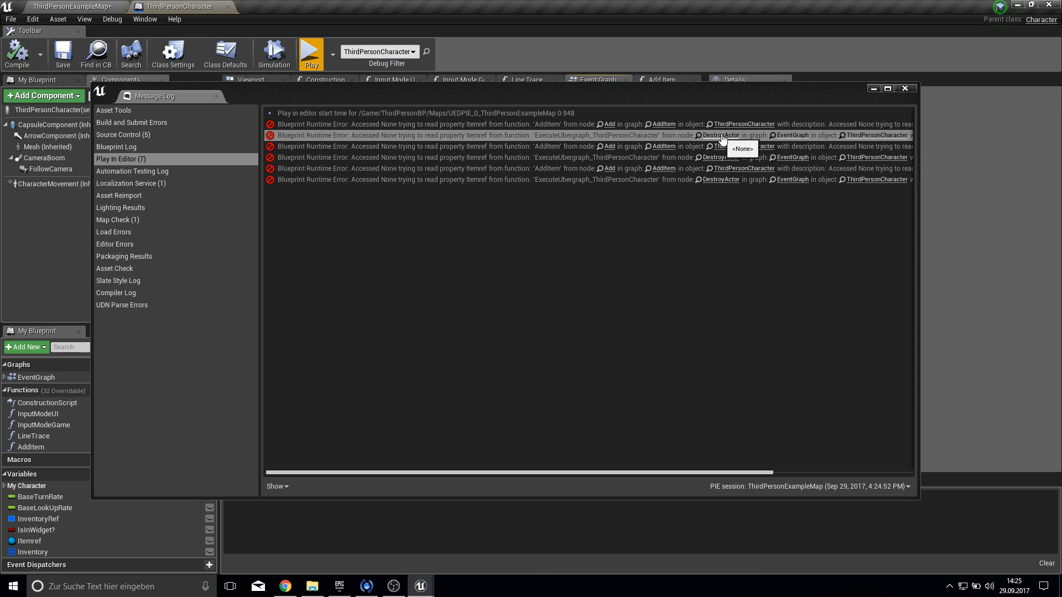
# - Dismiss the message log, disconnect DestroyActor from Add Item, and cut it together with its Itemref node from the Event Graph
pyautogui.click(907, 89)
pyautogui.moveTo(406, 384); pyautogui.dragTo(626, 336, button='right')
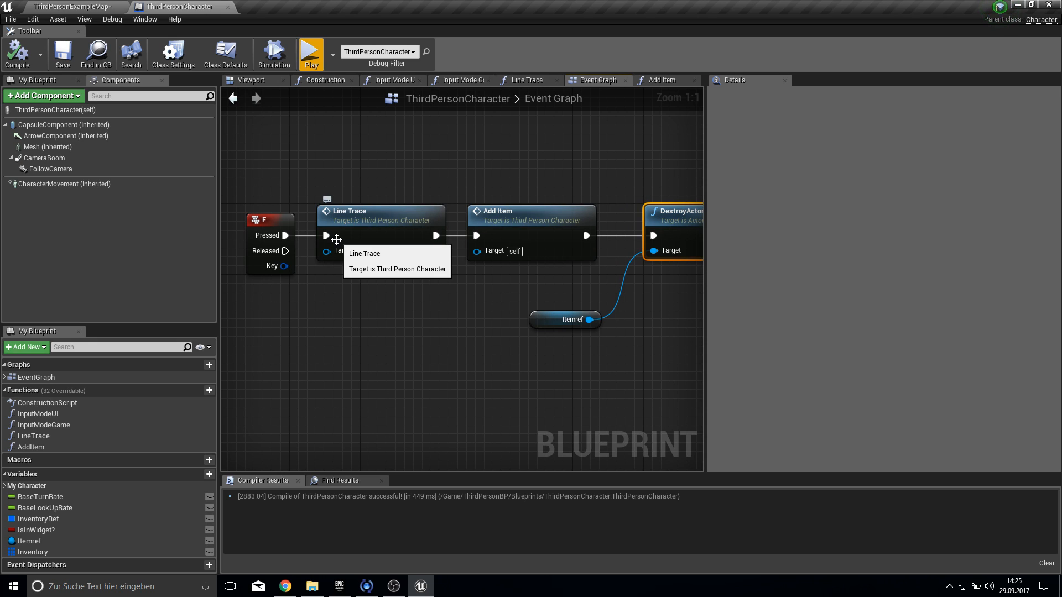
pyautogui.moveTo(622, 263); pyautogui.dragTo(492, 238, button='right')
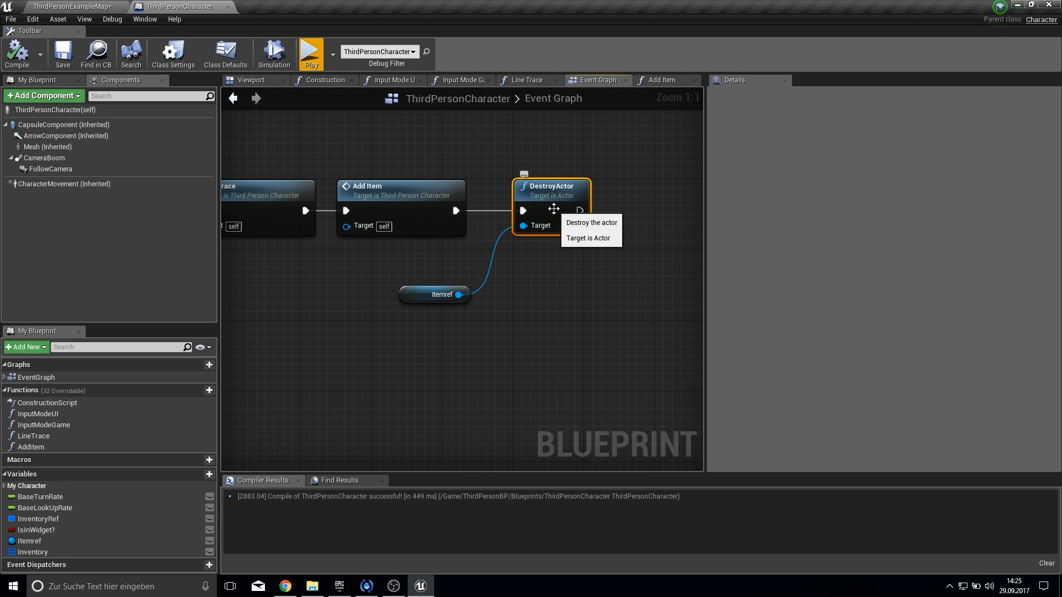
pyautogui.moveTo(550, 206); pyautogui.dragTo(550, 274)
pyautogui.keyDown('alt'); pyautogui.click(524, 281); pyautogui.keyUp('alt')
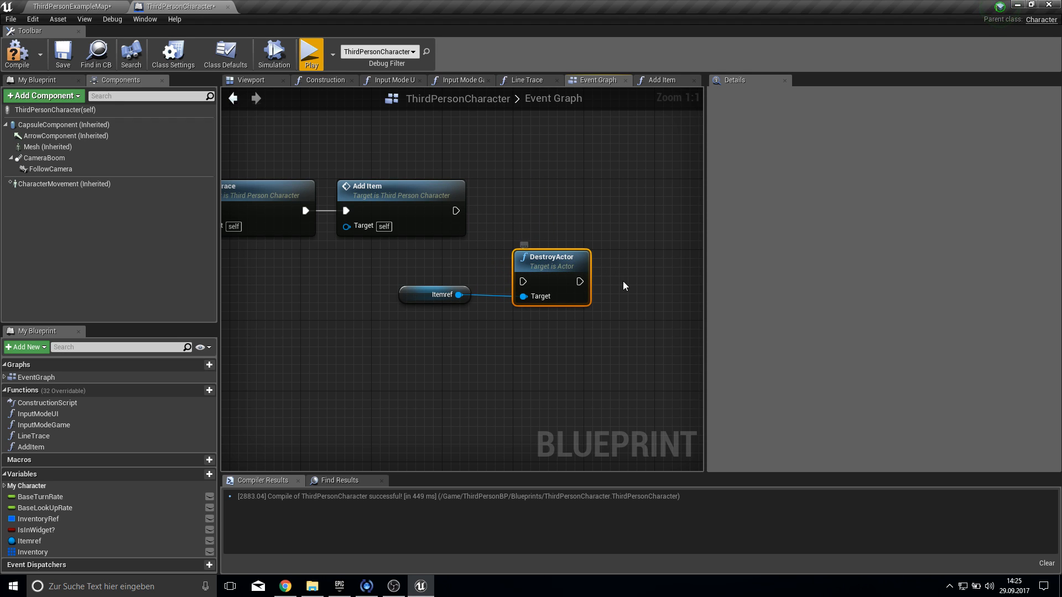
pyautogui.moveTo(636, 286); pyautogui.dragTo(407, 330)
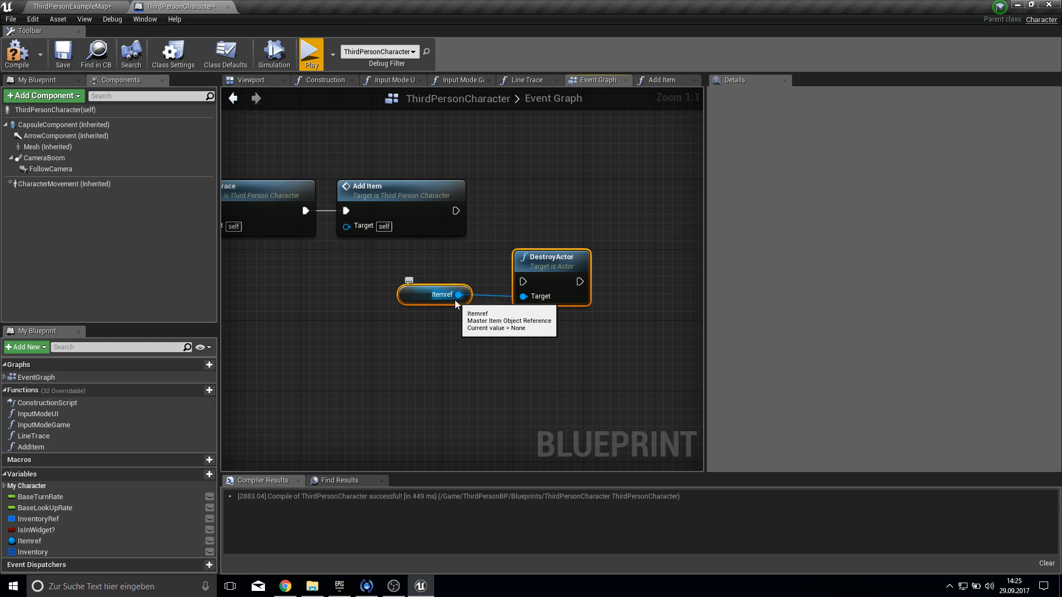
pyautogui.press('Delete')
# - Create a new function named DestroyItem in the ThirdPersonCharacter blueprint
pyautogui.click(210, 391)
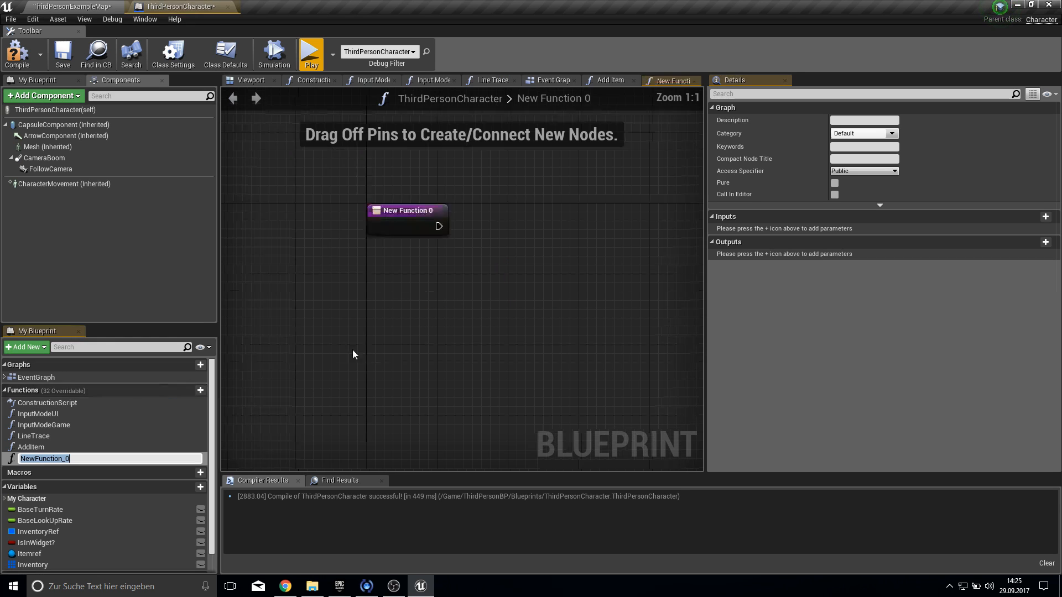
pyautogui.write('DestroyItem')
pyautogui.press('Return')
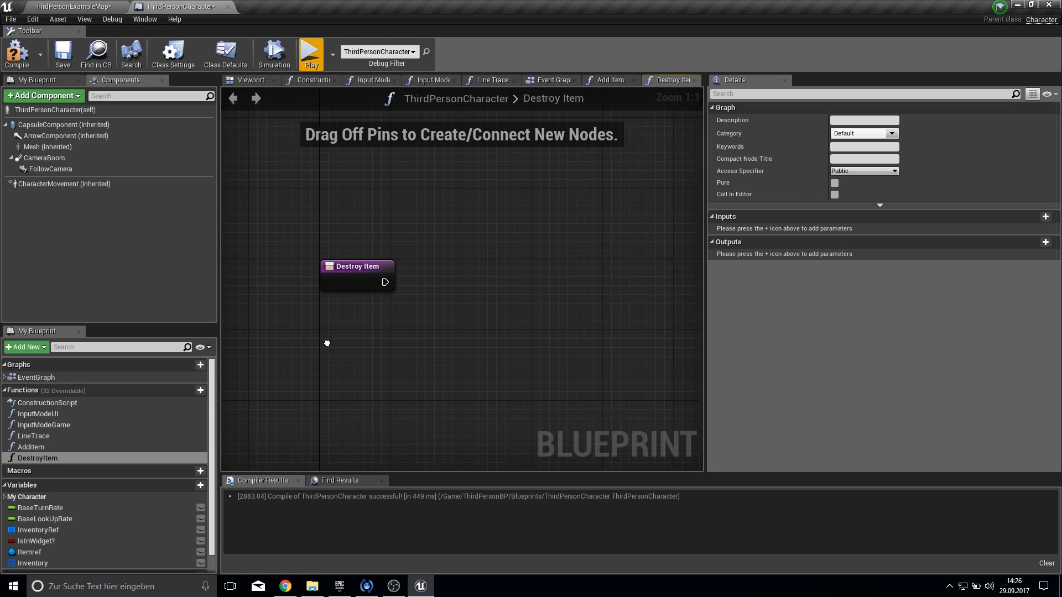
# - Add an IsValid check after the Destroy Item entry, paste the Itemref and DestroyActor nodes, and wire Itemref into Input Object
pyautogui.moveTo(392, 283); pyautogui.dragTo(414, 267)
pyautogui.write('isvalid')
pyautogui.press('Return')
pyautogui.hotkey('ctrl', 'v')
pyautogui.moveTo(383, 367); pyautogui.dragTo(410, 354)
pyautogui.moveTo(405, 305); pyautogui.dragTo(405, 305)
pyautogui.moveTo(336, 367); pyautogui.dragTo(302, 341)
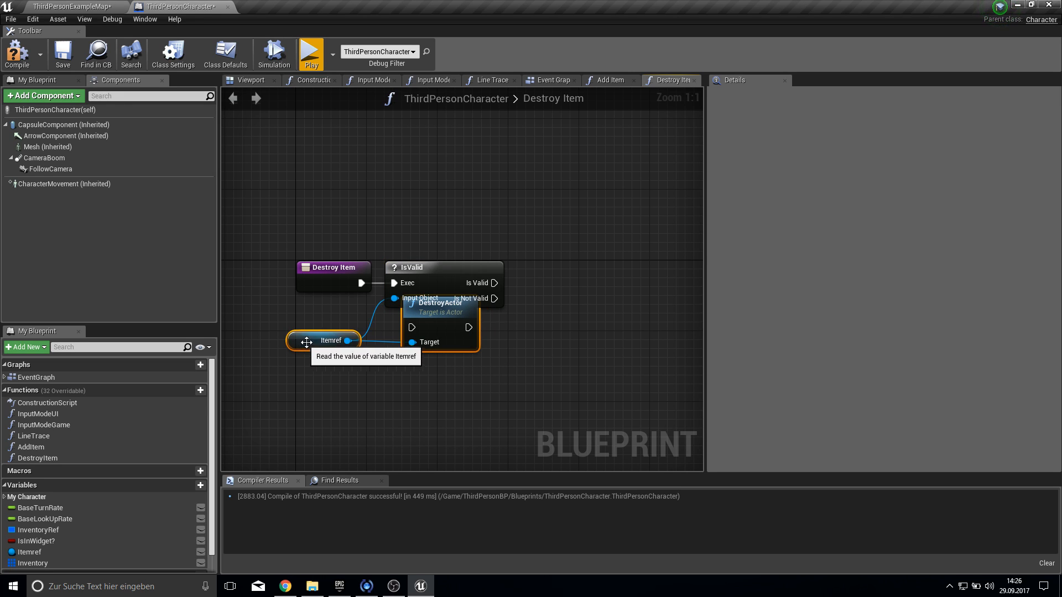
# - Place DestroyActor beside the IsValid check, run it from the Is Valid output, then compile and save the blueprint
pyautogui.click(441, 307)
pyautogui.moveTo(440, 307); pyautogui.dragTo(561, 272)
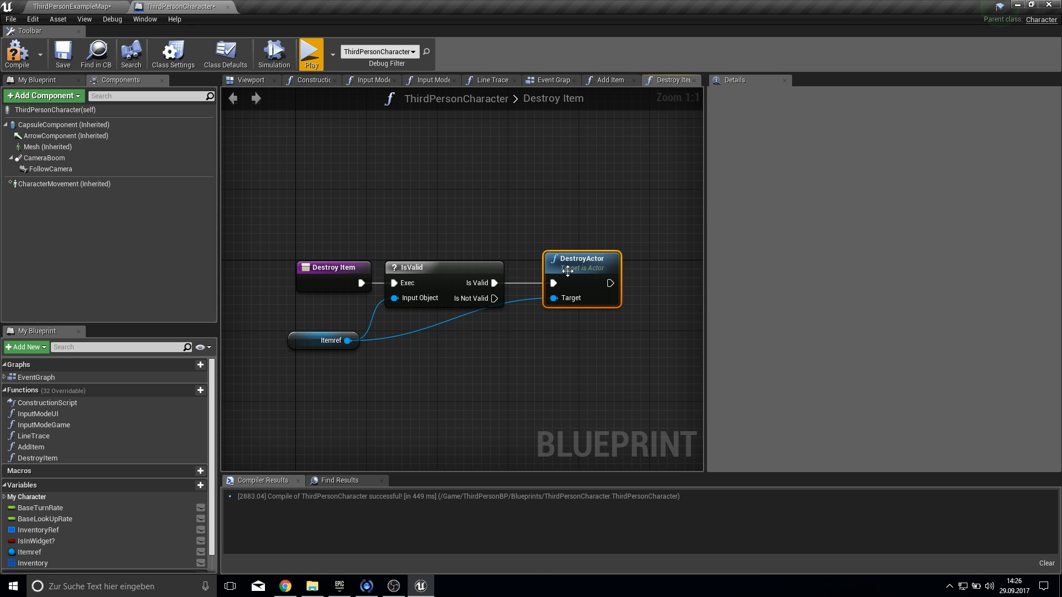
pyautogui.click(17, 53)
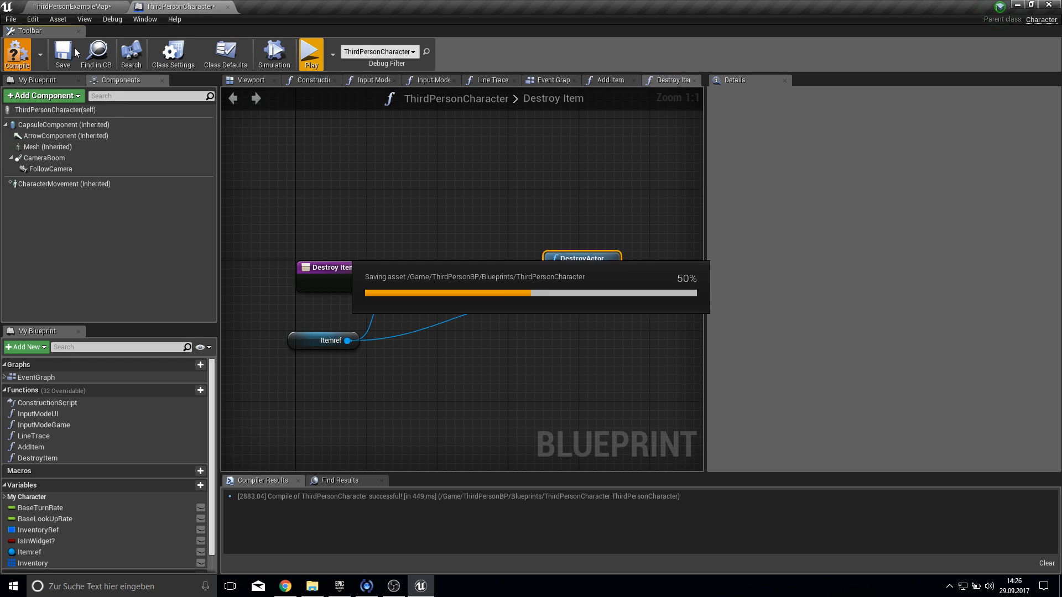
# - Place a Destroy Item call in the Event Graph and connect it after Add Item
pyautogui.click(550, 81)
pyautogui.moveTo(79, 455); pyautogui.dragTo(509, 157)
pyautogui.moveTo(452, 211); pyautogui.dragTo(460, 209)
pyautogui.moveTo(556, 178); pyautogui.dragTo(554, 204)
pyautogui.click(543, 292)
pyautogui.press('Home')
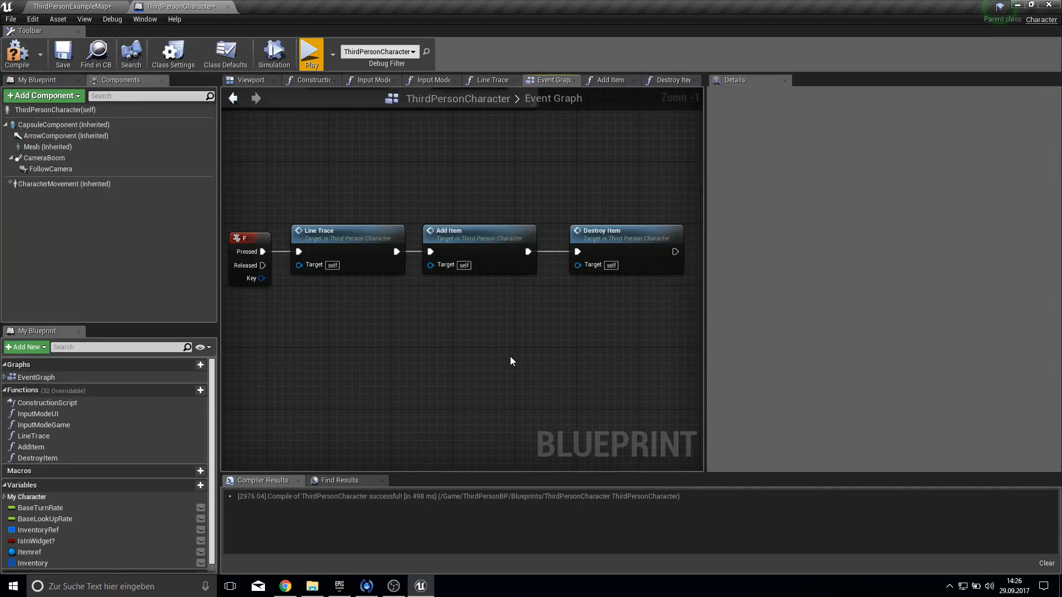
pyautogui.moveTo(459, 210); pyautogui.dragTo(387, 208, button='right')
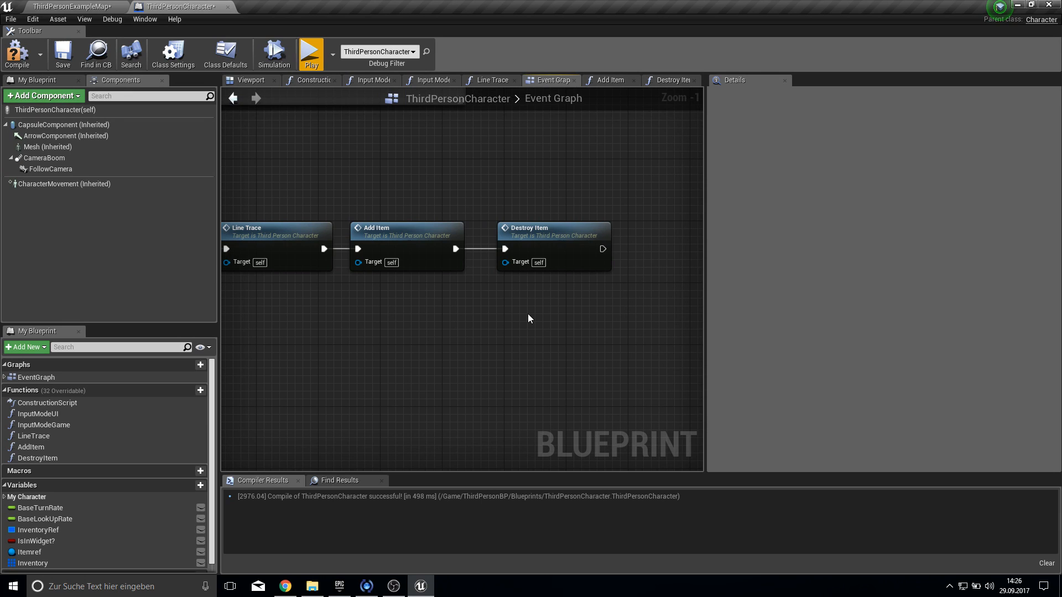
# - Add an Inventory getter with a ForEachLoop over its array, and run the loop after Destroy Item
pyautogui.moveTo(527, 319); pyautogui.dragTo(293, 413, button='right')
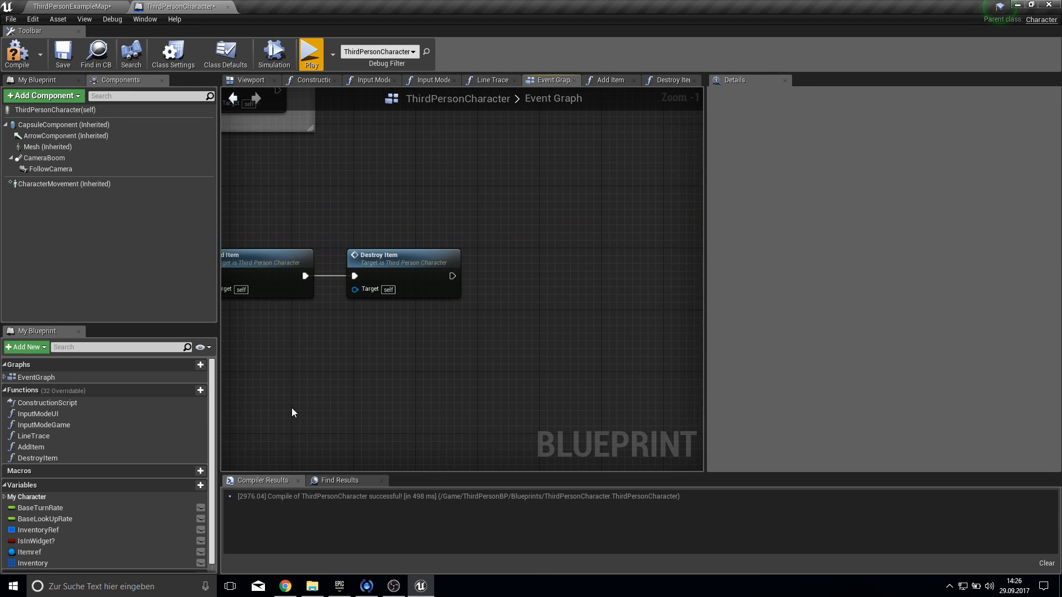
pyautogui.scroll(1, 297, 401)
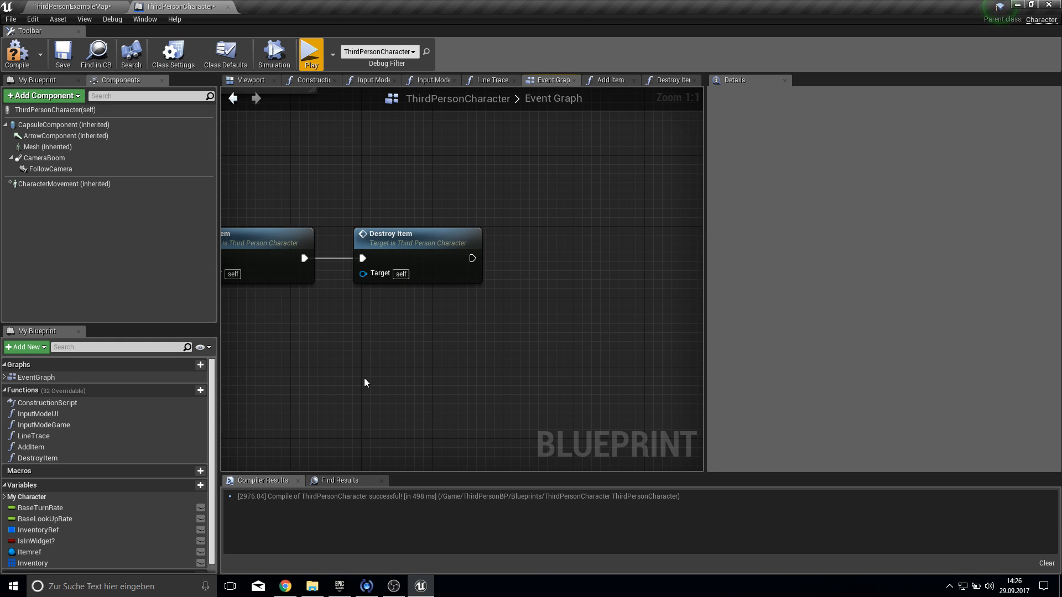
pyautogui.moveTo(364, 383); pyautogui.dragTo(351, 396, button='right')
pyautogui.moveTo(105, 563); pyautogui.dragTo(514, 265)
pyautogui.write('for e')
pyautogui.press('Return')
pyautogui.moveTo(450, 266); pyautogui.dragTo(435, 264)
pyautogui.click(437, 258)
pyautogui.moveTo(499, 255); pyautogui.dragTo(499, 255)
pyautogui.moveTo(524, 245); pyautogui.dragTo(515, 263)
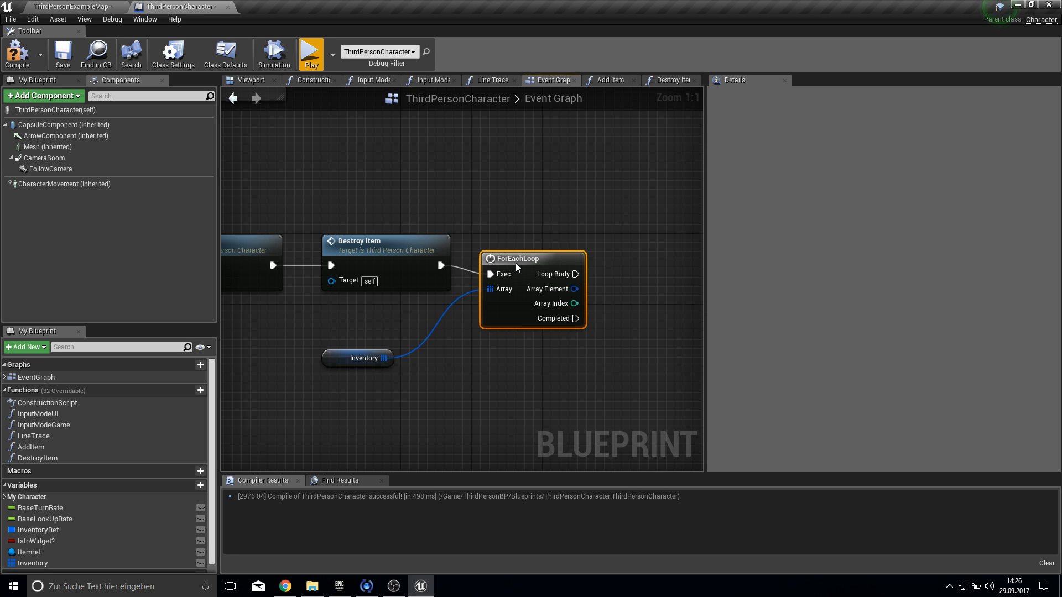
# - Break the loop's Array Element into its item data with a Break ItemData node
pyautogui.moveTo(569, 290); pyautogui.dragTo(612, 296)
pyautogui.write('nam')
pyautogui.press('BackSpace')
pyautogui.press('BackSpace')
pyautogui.press('BackSpace')
pyautogui.write('break')
pyautogui.press('Return')
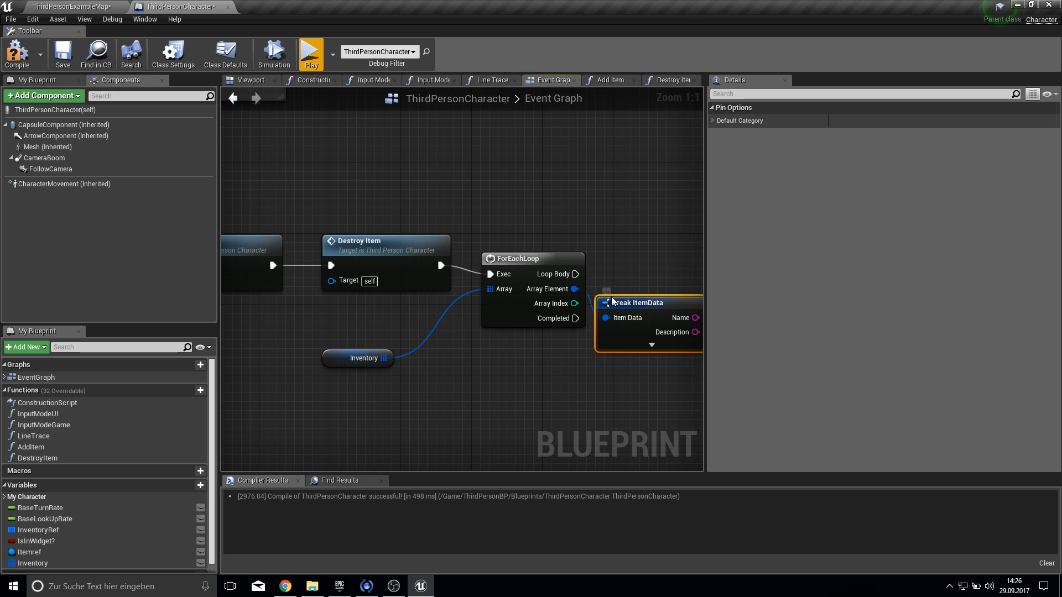
pyautogui.moveTo(612, 299); pyautogui.dragTo(466, 288, button='right')
pyautogui.moveTo(391, 276); pyautogui.dragTo(569, 271)
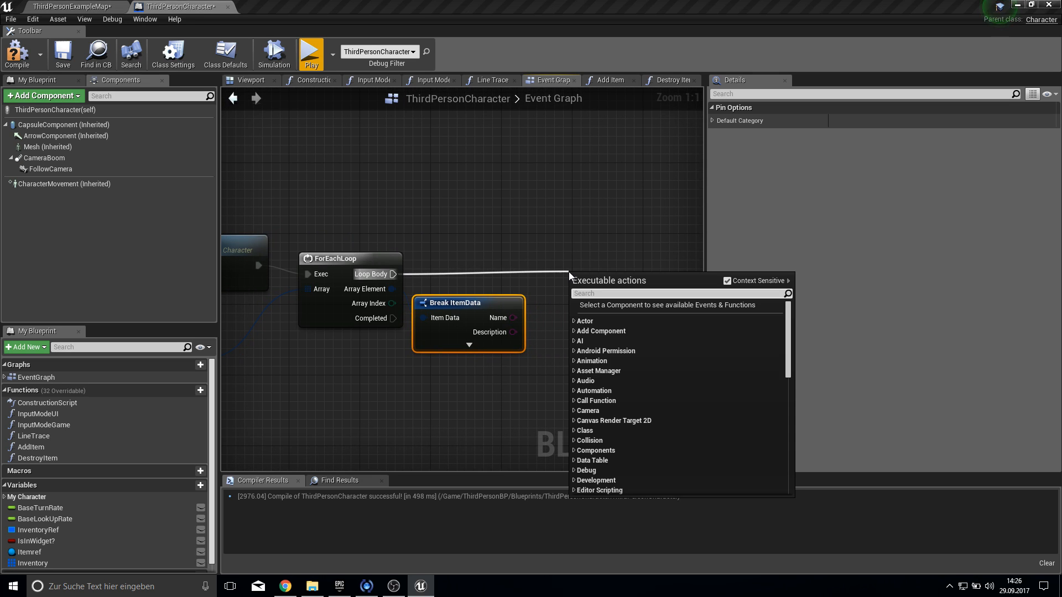
pyautogui.scroll(-10, 569, 271)
pyautogui.write('prit')
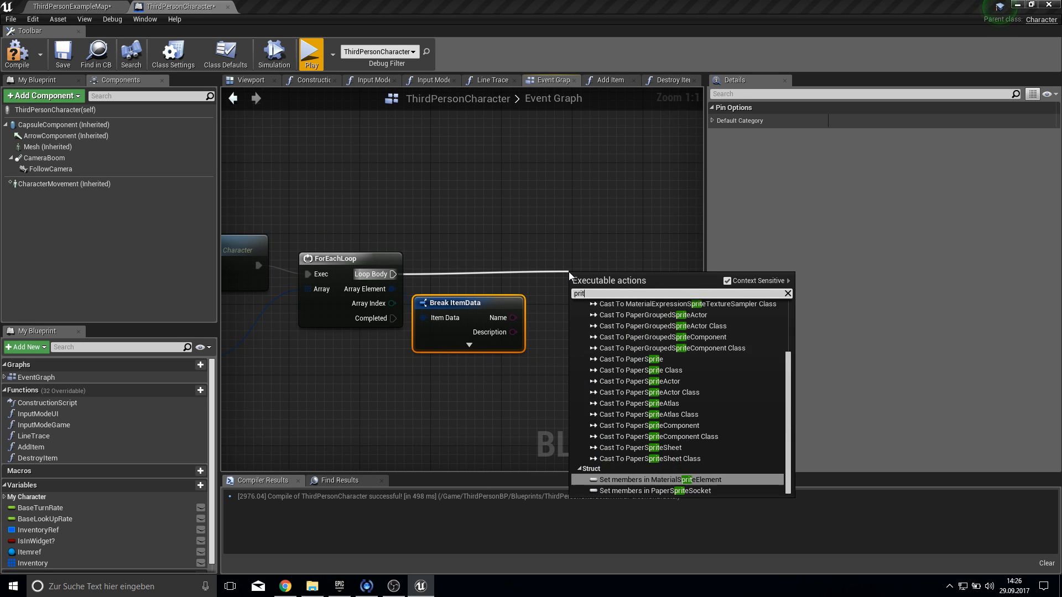
pyautogui.press('Return')
pyautogui.press('Delete')
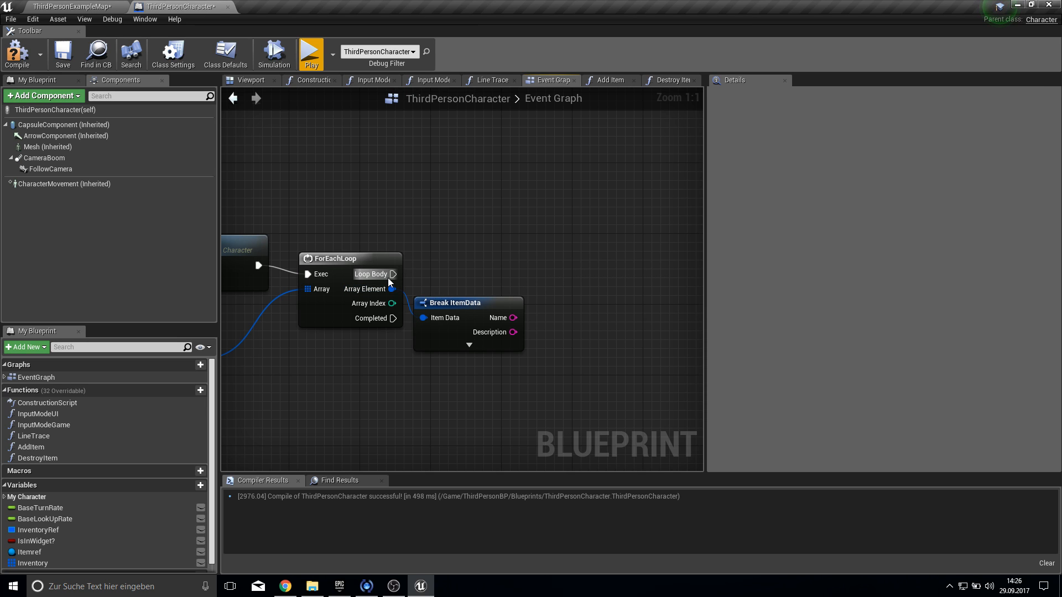
pyautogui.moveTo(488, 294); pyautogui.dragTo(504, 260)
pyautogui.write('print s')
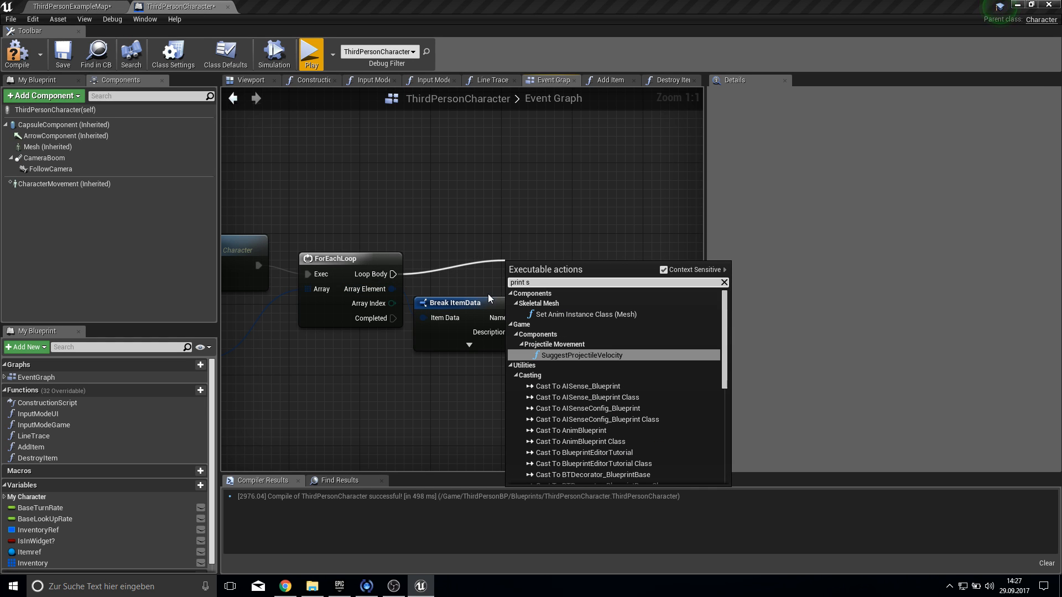
pyautogui.press('Return')
pyautogui.press('Delete')
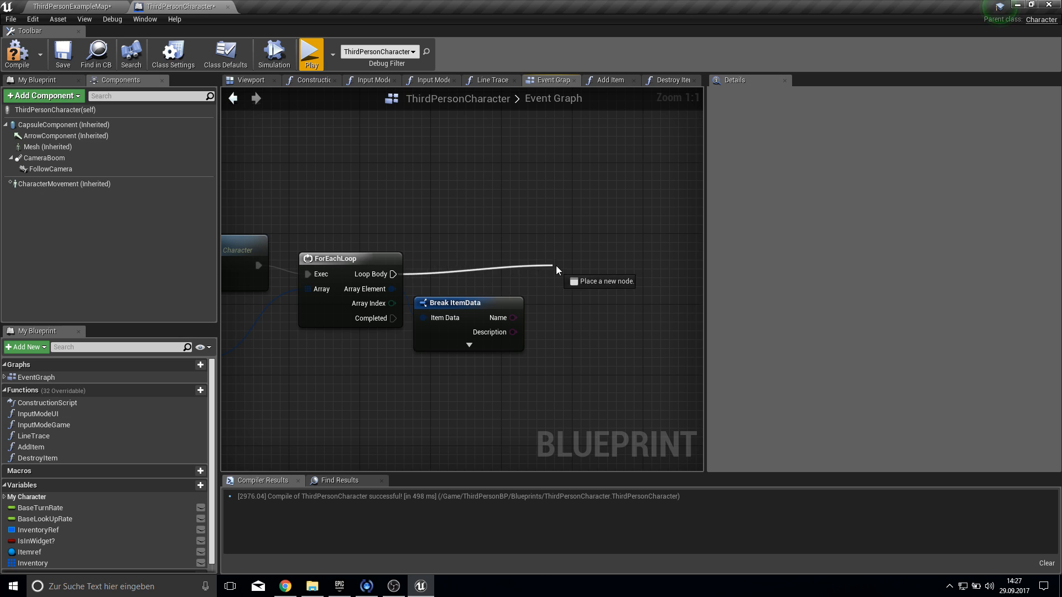
# - Add a Print String to the Loop Body, feed it the item's Name, align it, and compile and save the blueprint
pyautogui.moveTo(553, 266); pyautogui.dragTo(590, 267)
pyautogui.write('print str')
pyautogui.press('Return')
pyautogui.moveTo(602, 307); pyautogui.dragTo(513, 318)
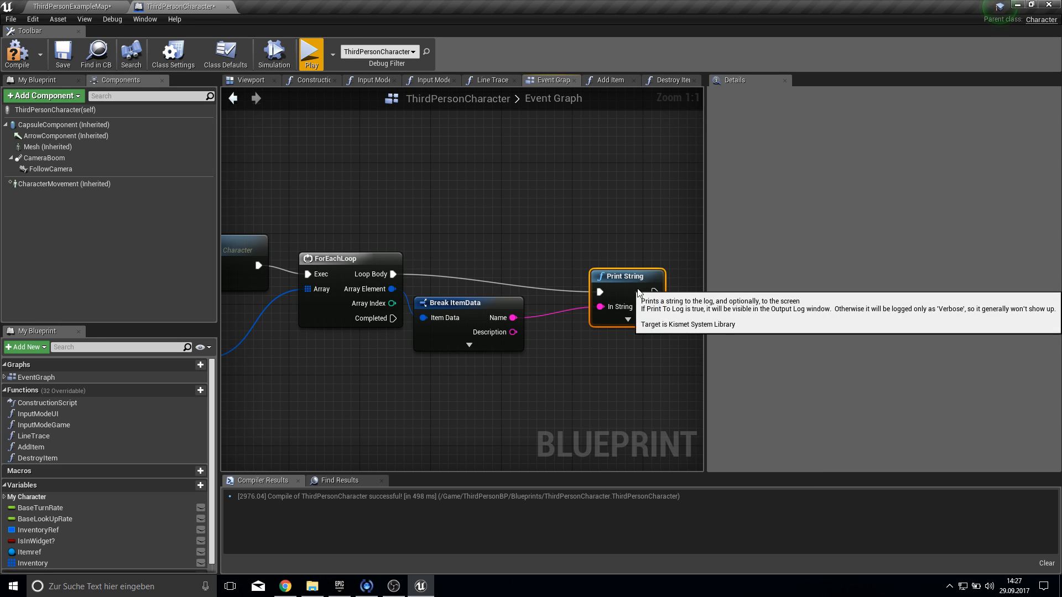
pyautogui.moveTo(640, 292); pyautogui.dragTo(631, 274)
pyautogui.click(29, 63)
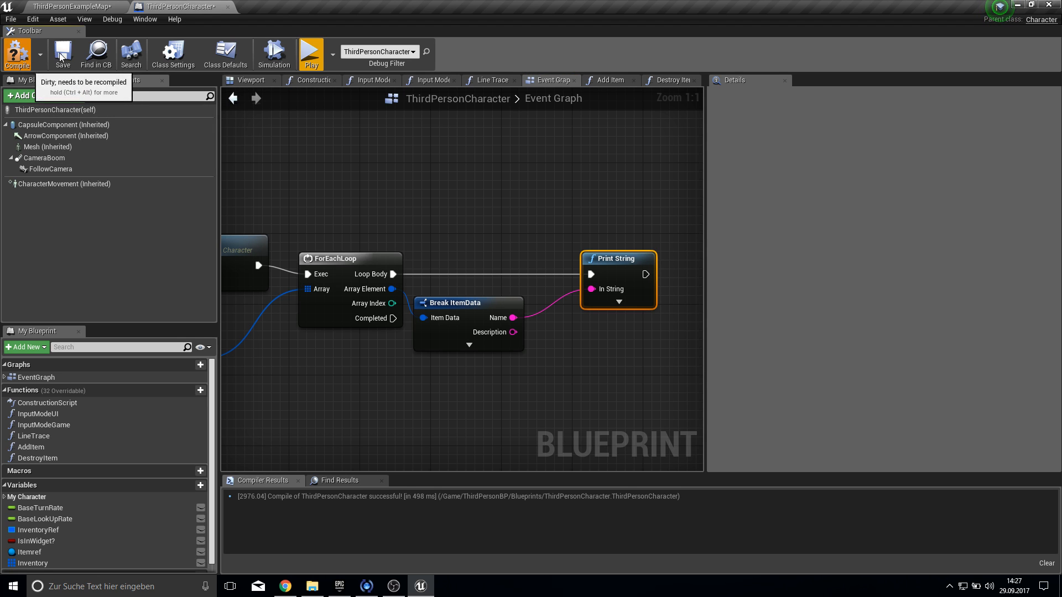
pyautogui.click(63, 55)
# - Play the level, use the F interaction repeatedly on items and empty ground to check the printed inventory names, and end the session
pyautogui.click(311, 56)
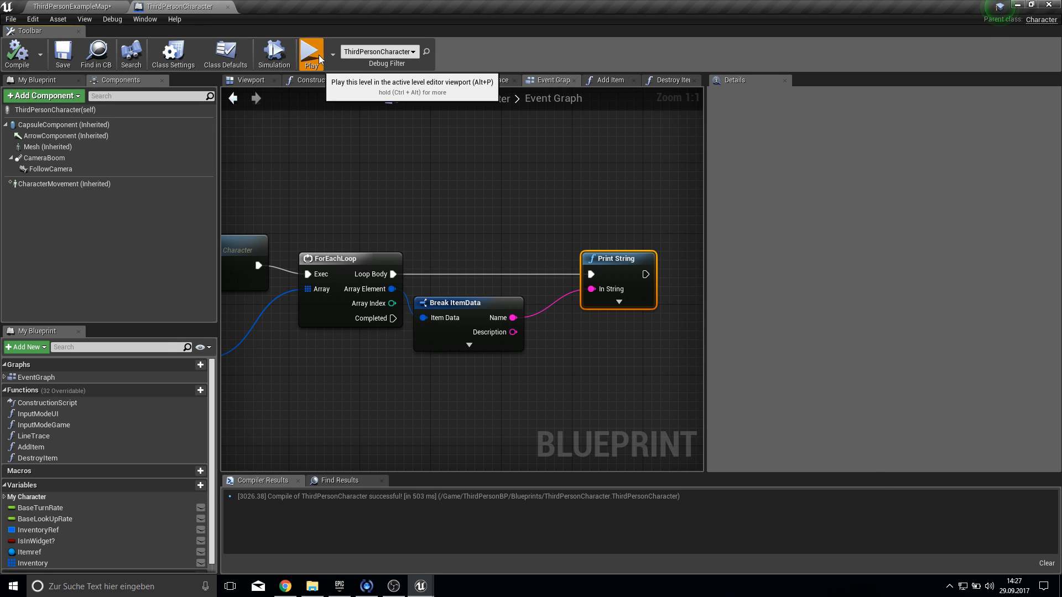
pyautogui.press('w')
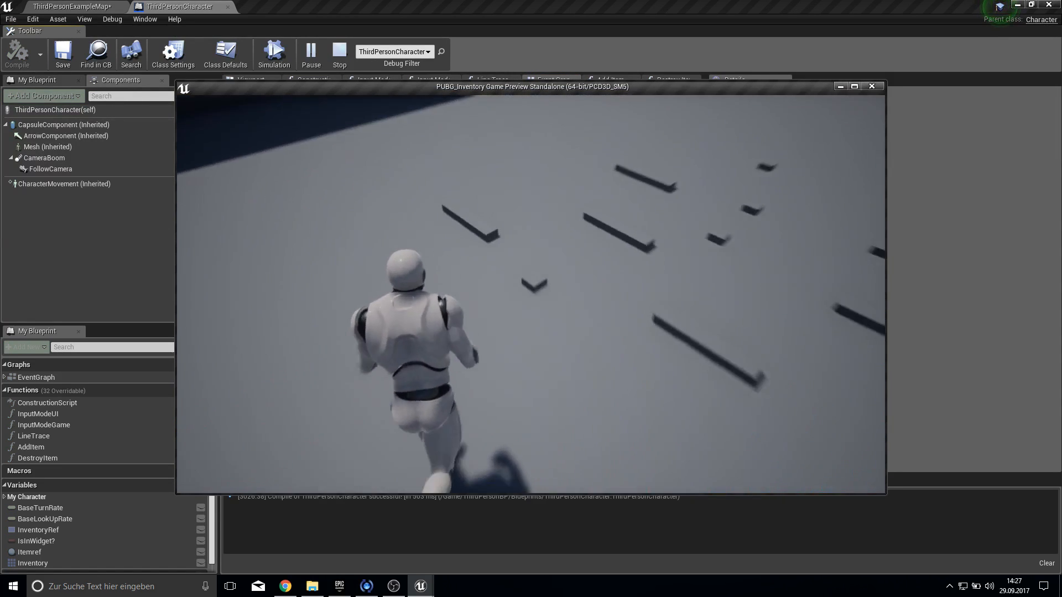
pyautogui.press('f')
pyautogui.press('f')
pyautogui.press('f')
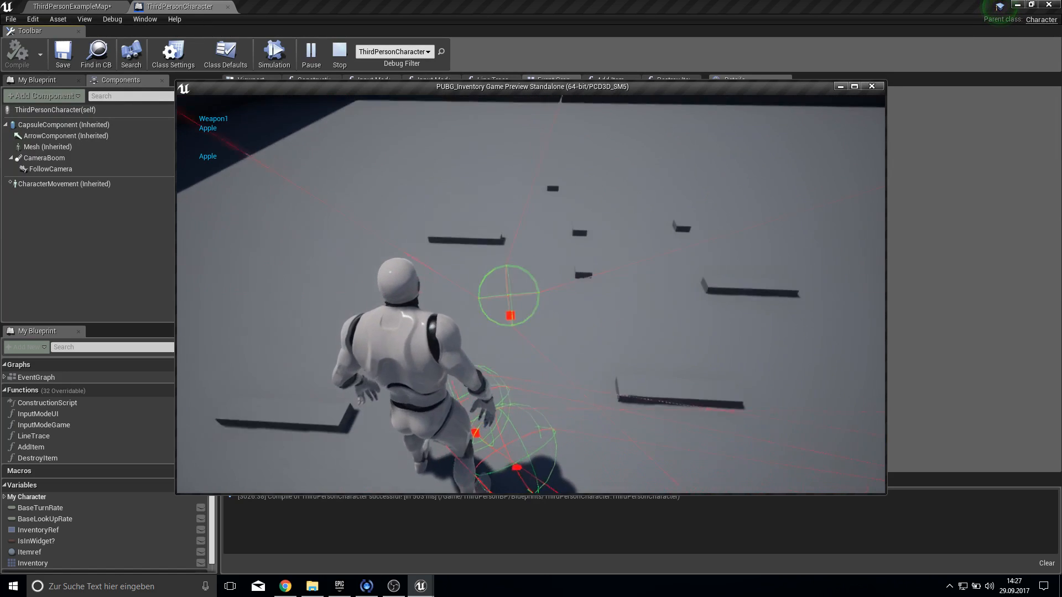
pyautogui.press('f')
pyautogui.press('f')
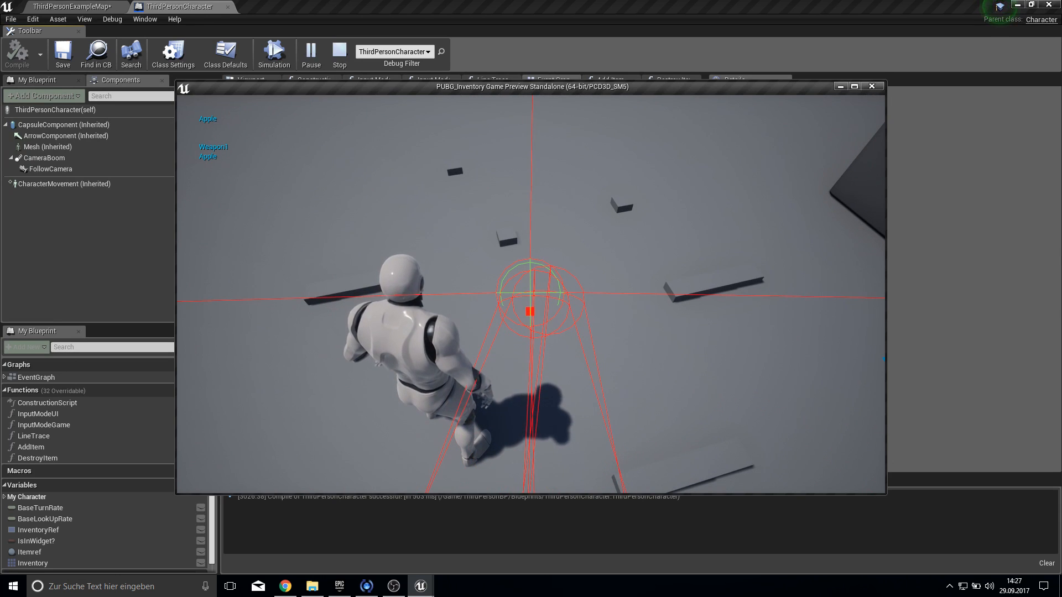
pyautogui.press('f')
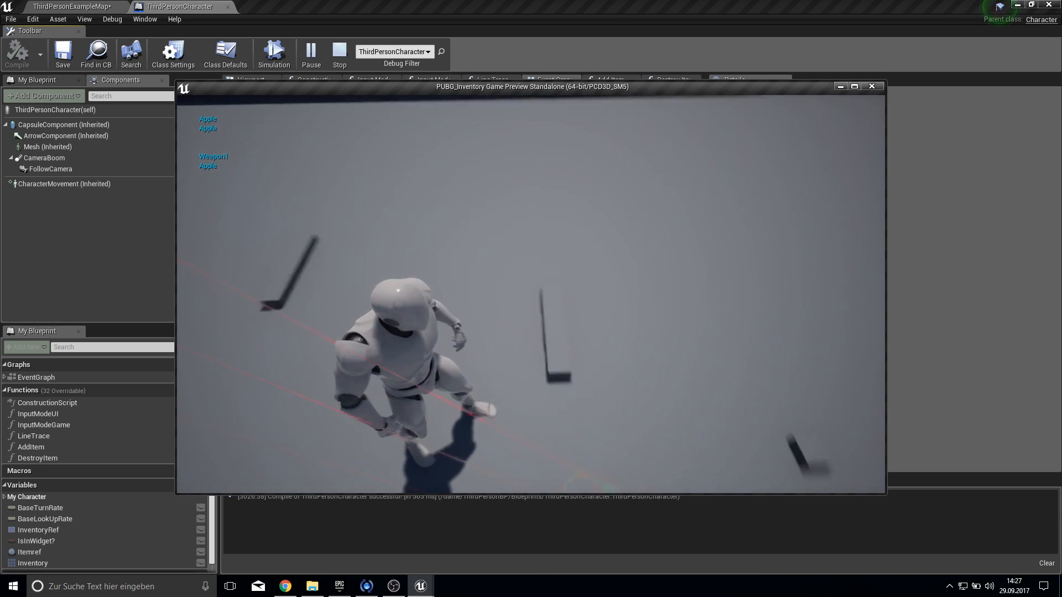
pyautogui.press('f')
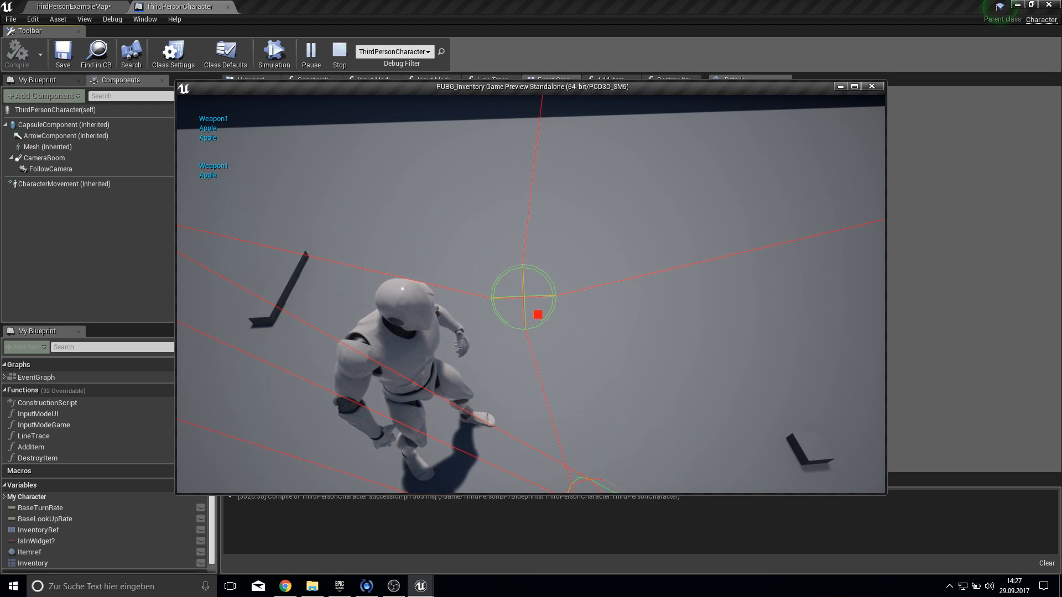
pyautogui.press('f')
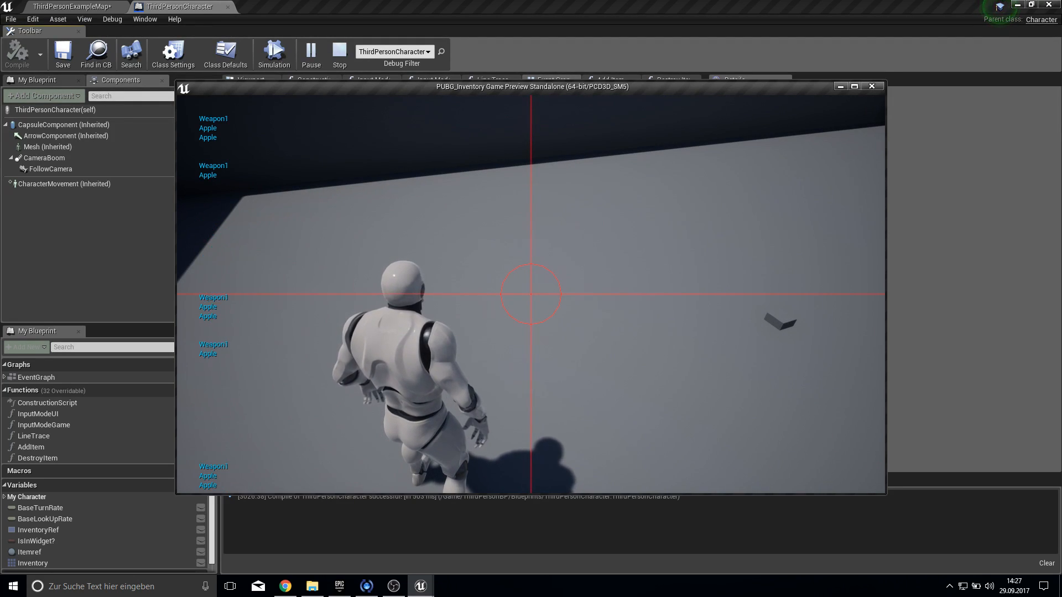
pyautogui.press('f')
pyautogui.press('f')
pyautogui.press('f')
pyautogui.press('f')
pyautogui.press('f')
pyautogui.press('f')
pyautogui.press('f')
pyautogui.press('f')
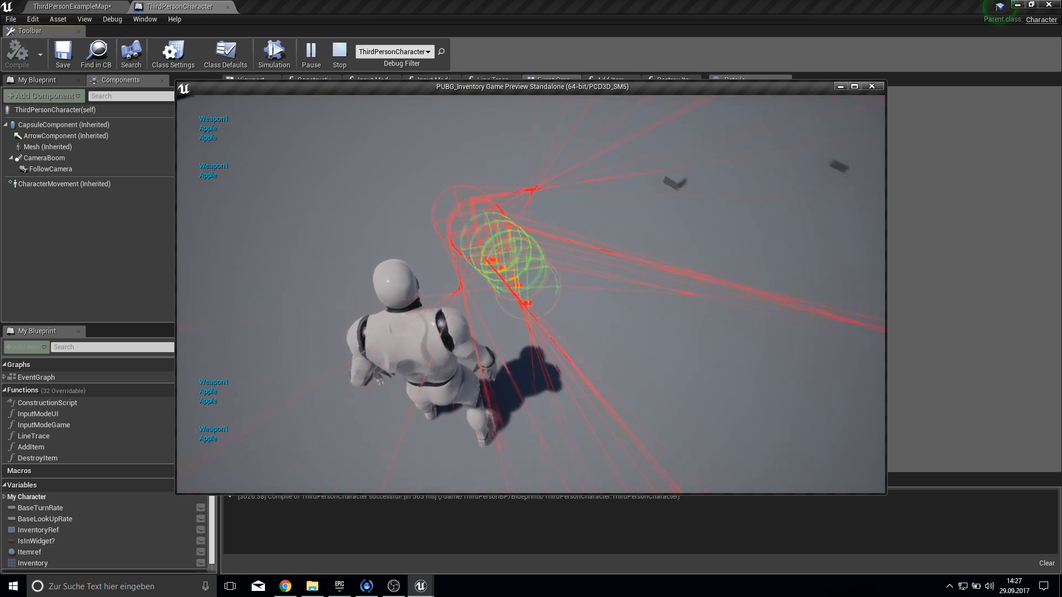
pyautogui.press('f')
pyautogui.press('f')
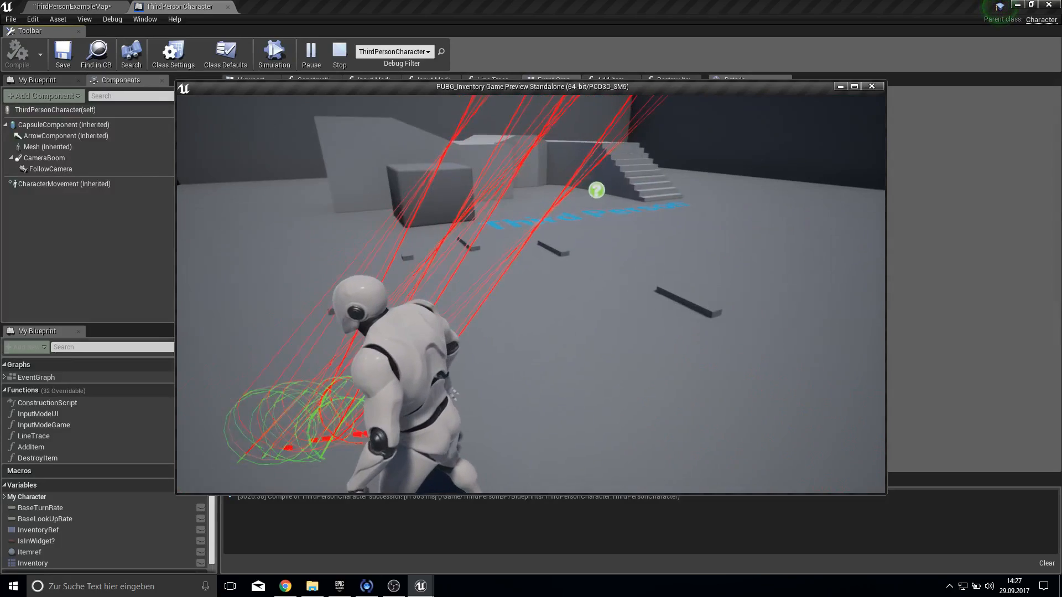
pyautogui.press('Escape')
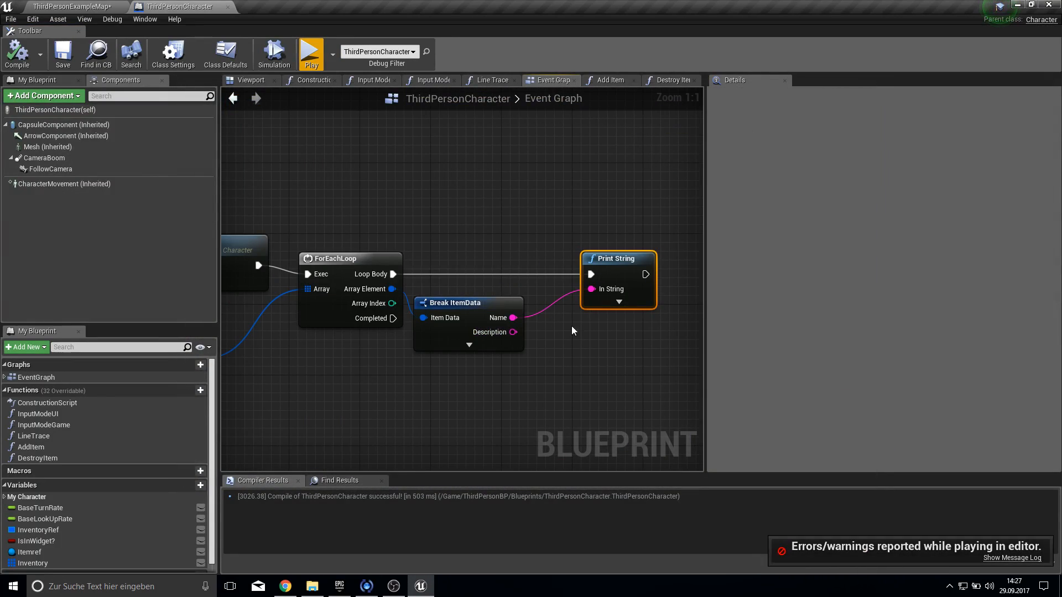
# - Open the message log for the play session, jump to the Add node reported in AddItem, and dismiss the log
pyautogui.click(1020, 557)
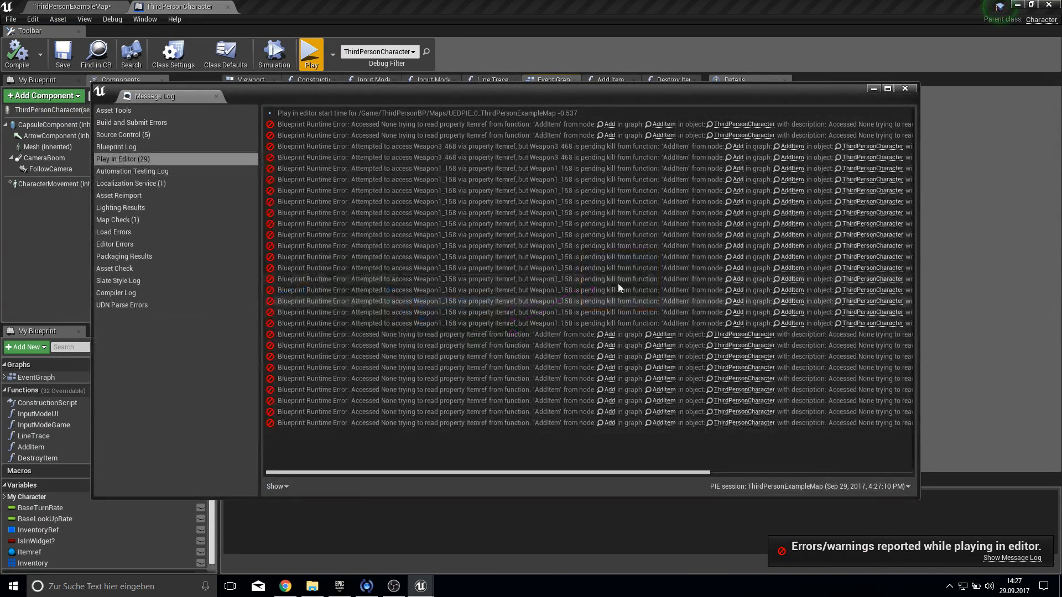
pyautogui.click(738, 148)
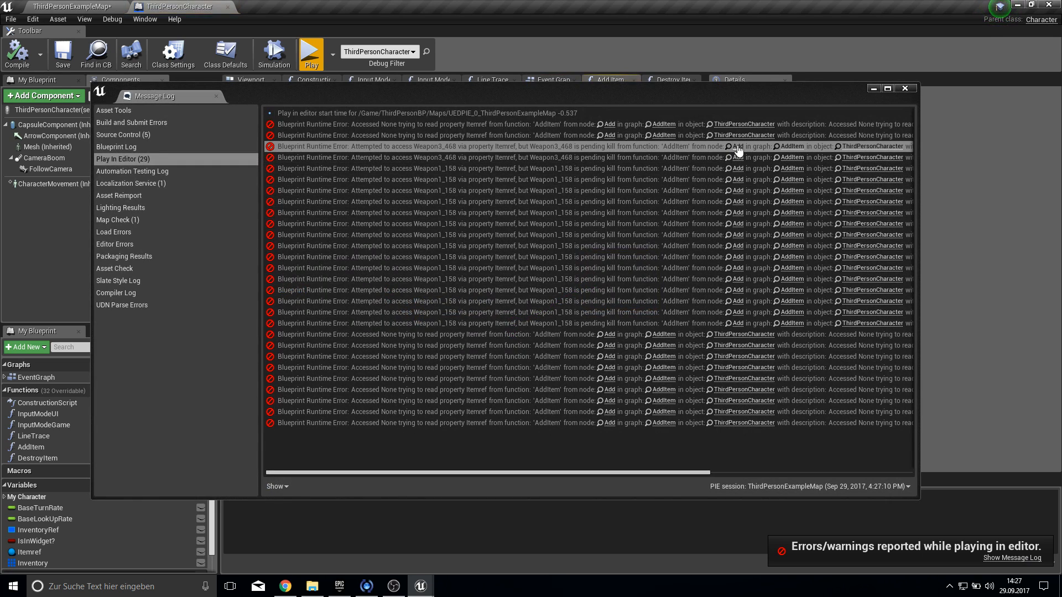
pyautogui.click(904, 88)
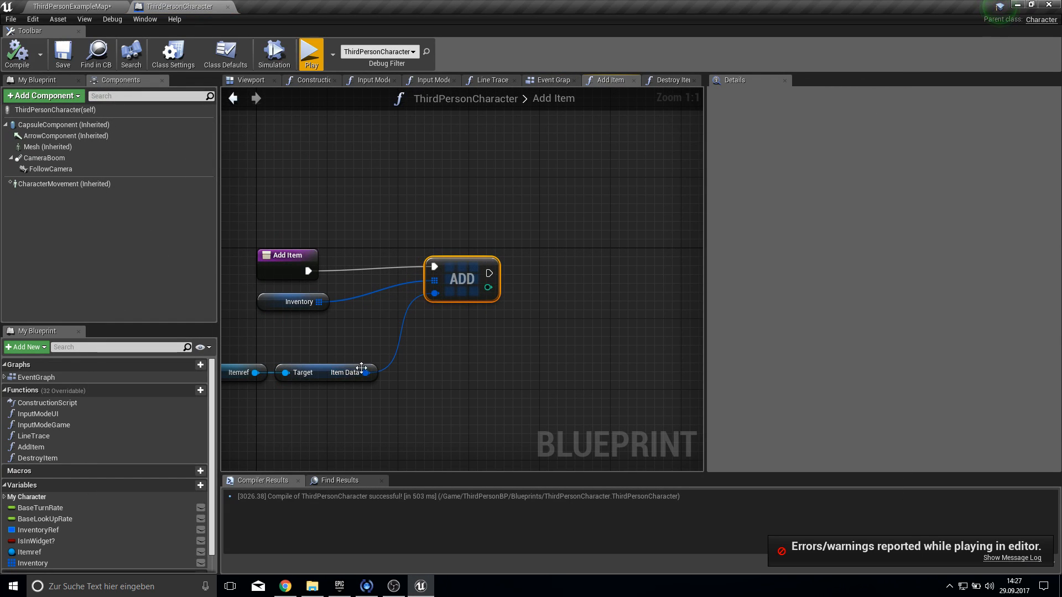
# - In the Event Graph, select the F event and Line Trace nodes and move them farther from Add Item
pyautogui.moveTo(357, 368); pyautogui.dragTo(443, 349, button='right')
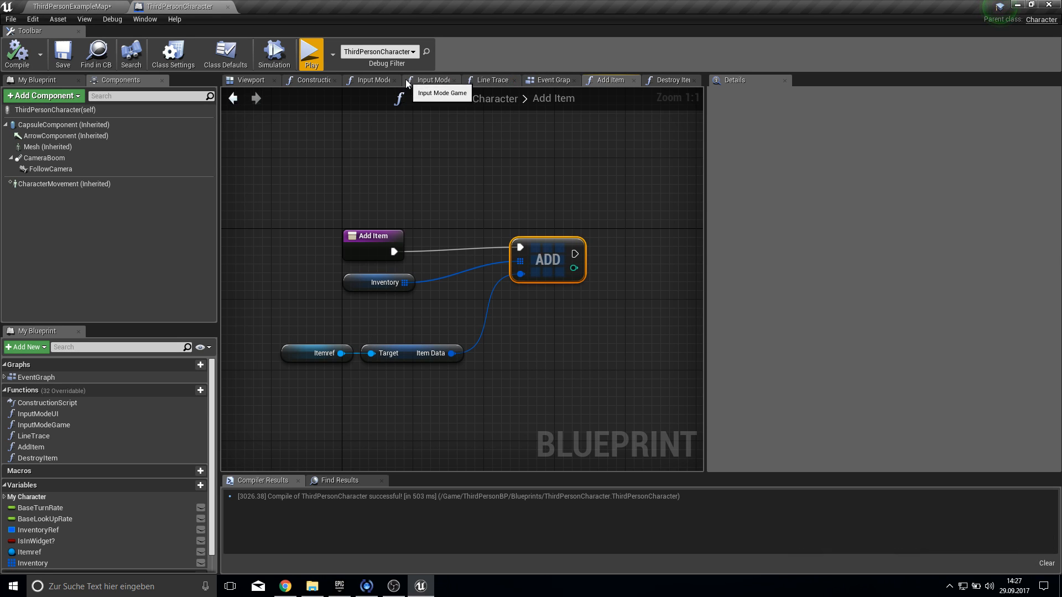
pyautogui.click(543, 82)
pyautogui.moveTo(348, 273)
pyautogui.mouseDown(button='right')
pyautogui.moveTo(349, 301)
pyautogui.moveTo(644, 287)
pyautogui.mouseUp(button='right')
pyautogui.moveTo(457, 316); pyautogui.dragTo(585, 304, button='right')
pyautogui.moveTo(396, 247)
pyautogui.mouseDown(button='right')
pyautogui.moveTo(570, 229)
pyautogui.moveTo(460, 243)
pyautogui.mouseUp(button='right')
pyautogui.moveTo(392, 222)
pyautogui.mouseDown(button='right')
pyautogui.moveTo(508, 228)
pyautogui.moveTo(501, 221)
pyautogui.mouseUp(button='right')
pyautogui.moveTo(492, 194); pyautogui.dragTo(339, 267)
pyautogui.moveTo(504, 229); pyautogui.dragTo(390, 234)
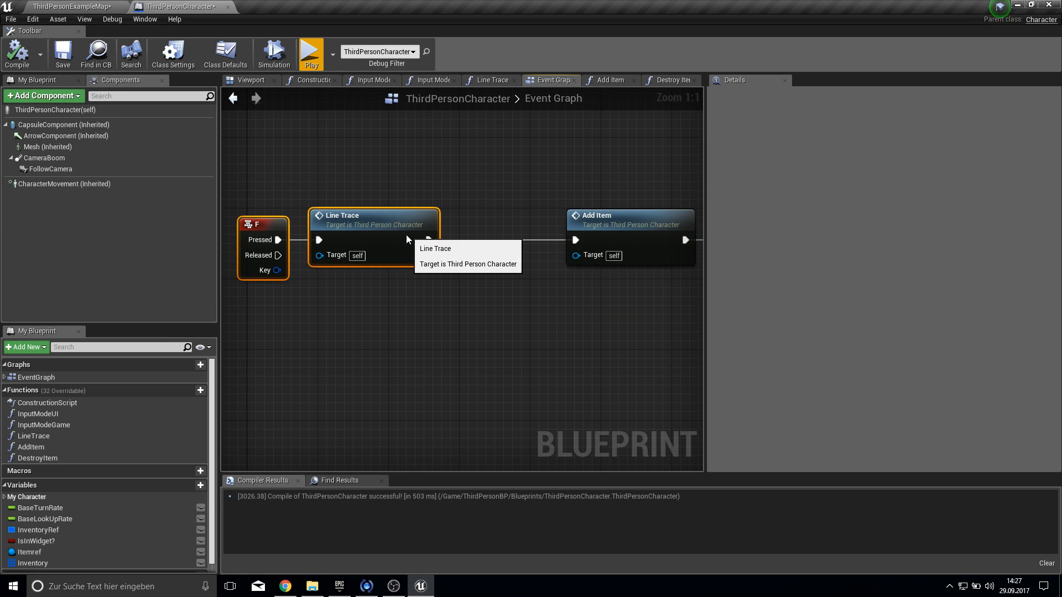
# - In the Line Trace function, add a Set Itemref node with no input, run the Branch's False output into it, and compile and save
pyautogui.doubleClick(377, 234)
pyautogui.moveTo(540, 215); pyautogui.dragTo(343, 244, button='right')
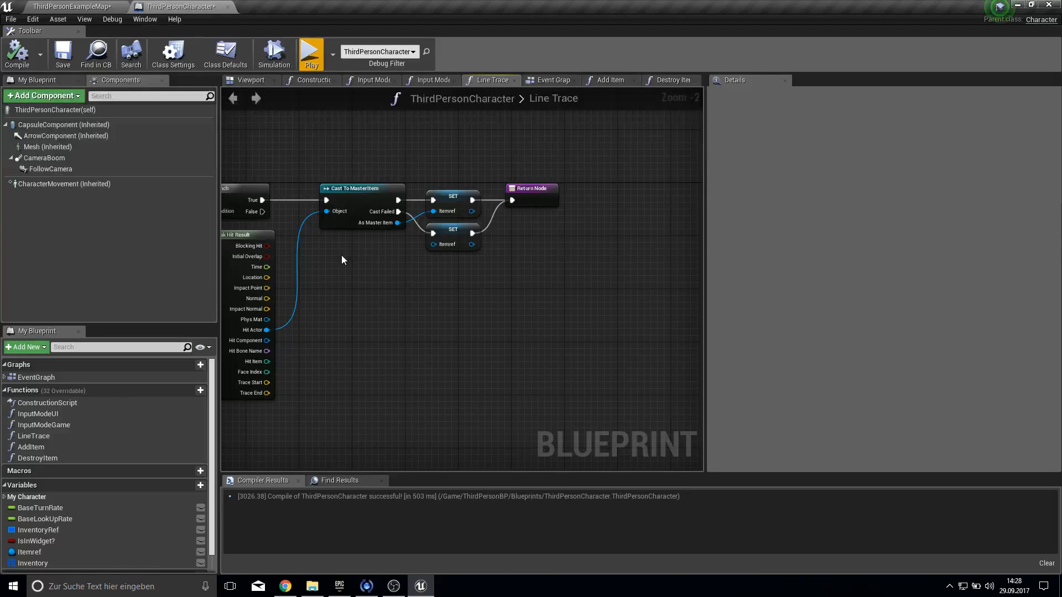
pyautogui.moveTo(340, 254); pyautogui.dragTo(461, 279, button='right')
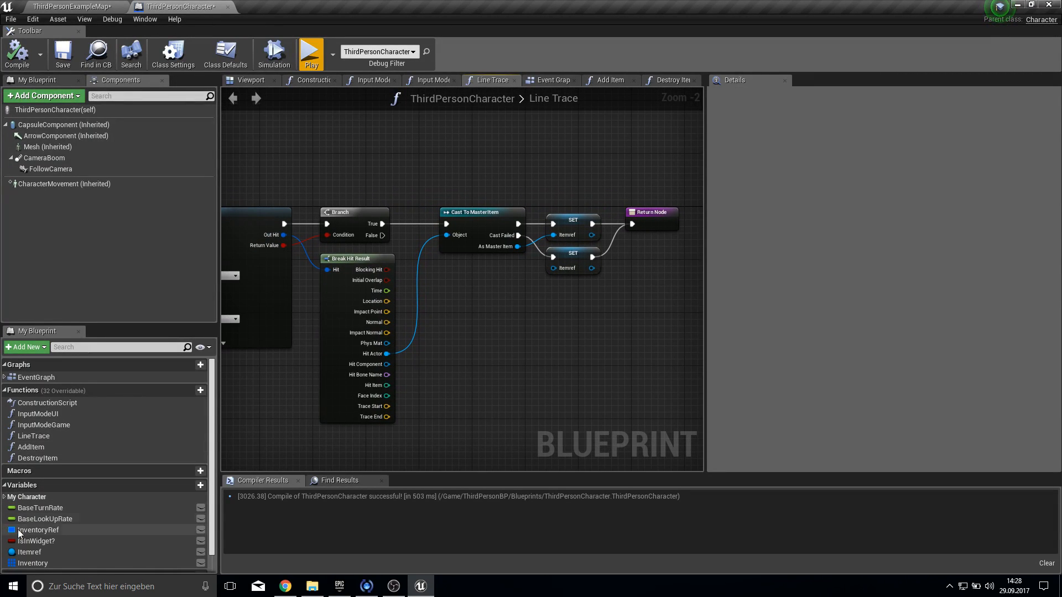
pyautogui.moveTo(30, 551); pyautogui.dragTo(460, 311)
pyautogui.click(464, 334)
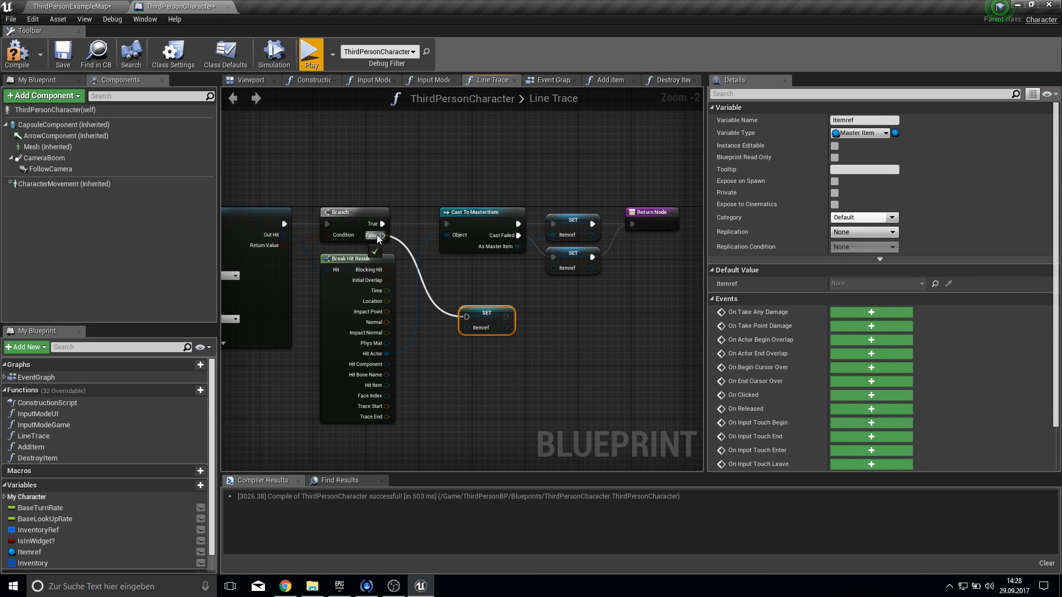
pyautogui.click(63, 54)
# - Play-test picking up apples and weapons and interacting with empty ground, checking the printed inventory names, and end the session
pyautogui.click(311, 54)
pyautogui.press('w')
pyautogui.press('e')
pyautogui.press('e')
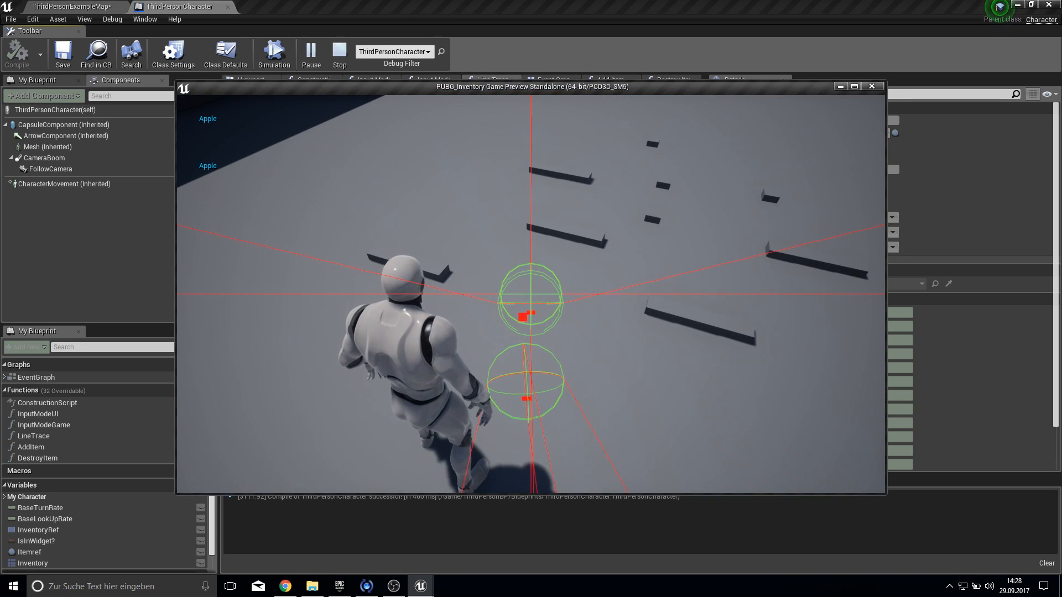
pyautogui.press('w')
pyautogui.press('e')
pyautogui.press('e')
pyautogui.press('e')
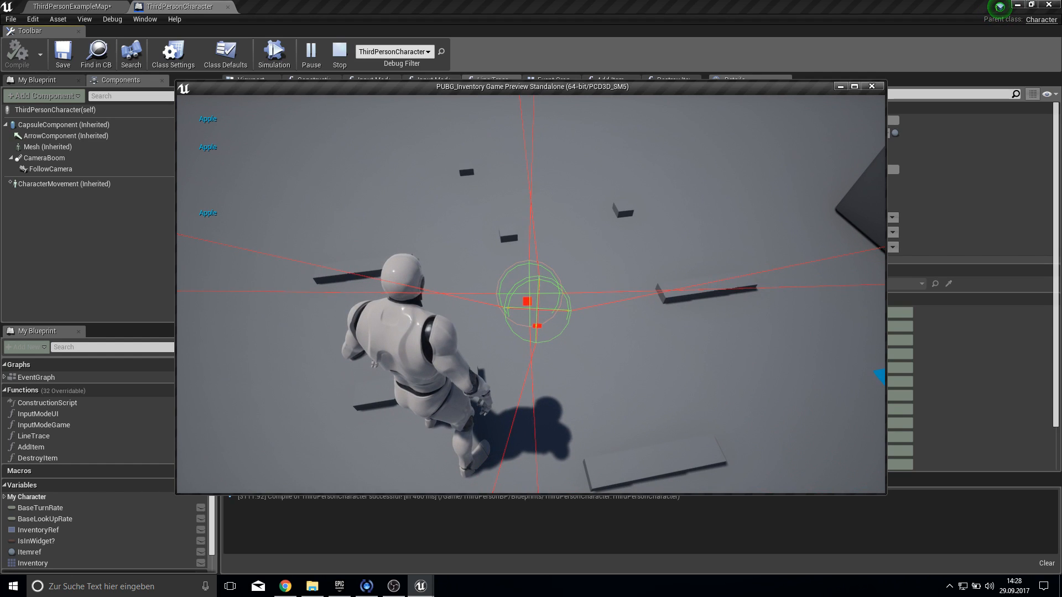
pyautogui.press('w')
pyautogui.press('e')
pyautogui.press('e')
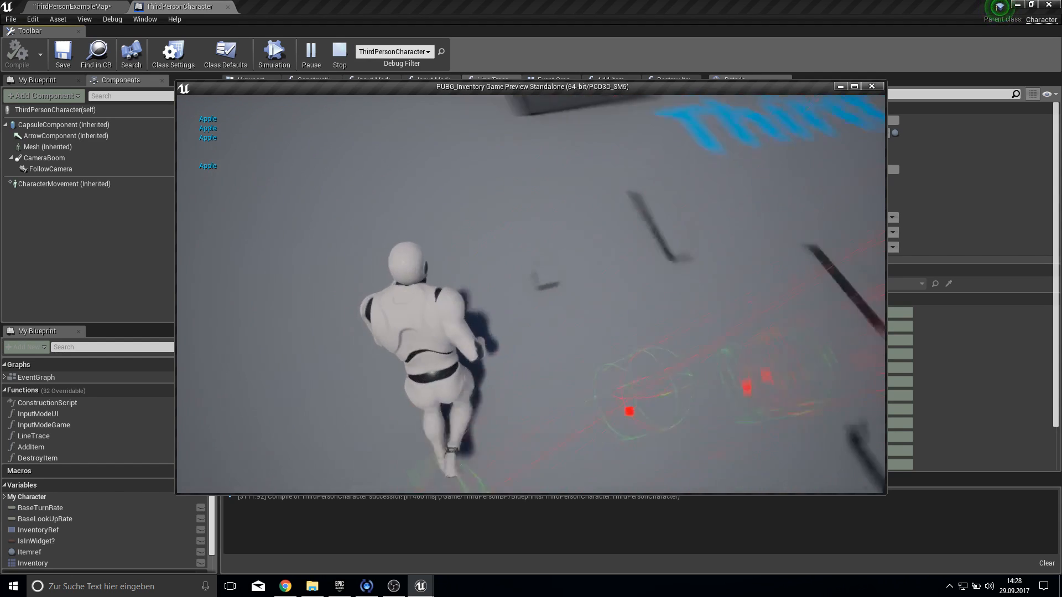
pyautogui.press('w')
pyautogui.press('e')
pyautogui.press('e')
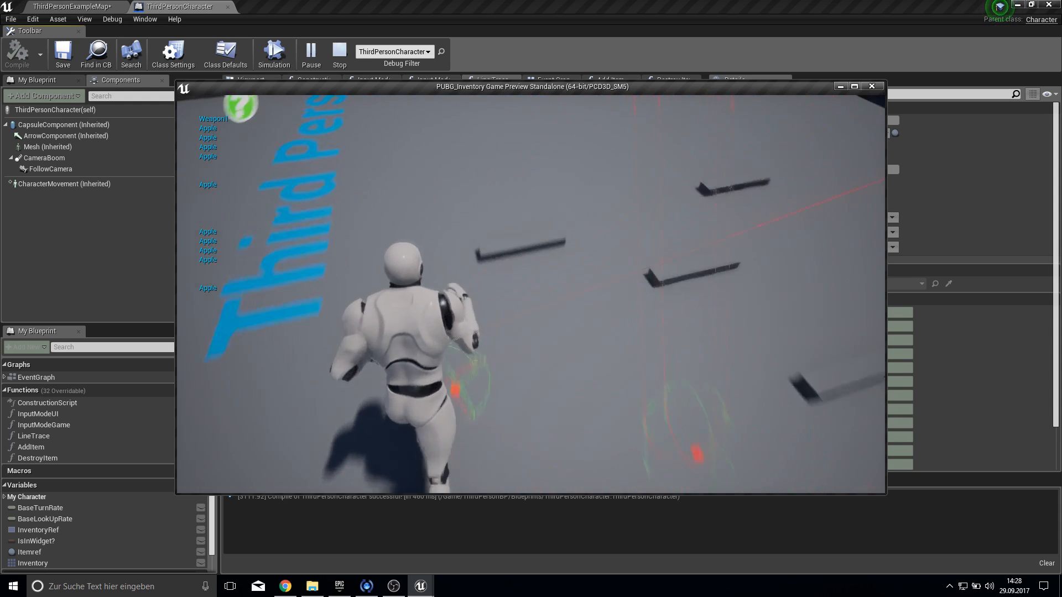
pyautogui.press('e')
pyautogui.press('w')
pyautogui.press('e')
pyautogui.press('w')
pyautogui.press('e')
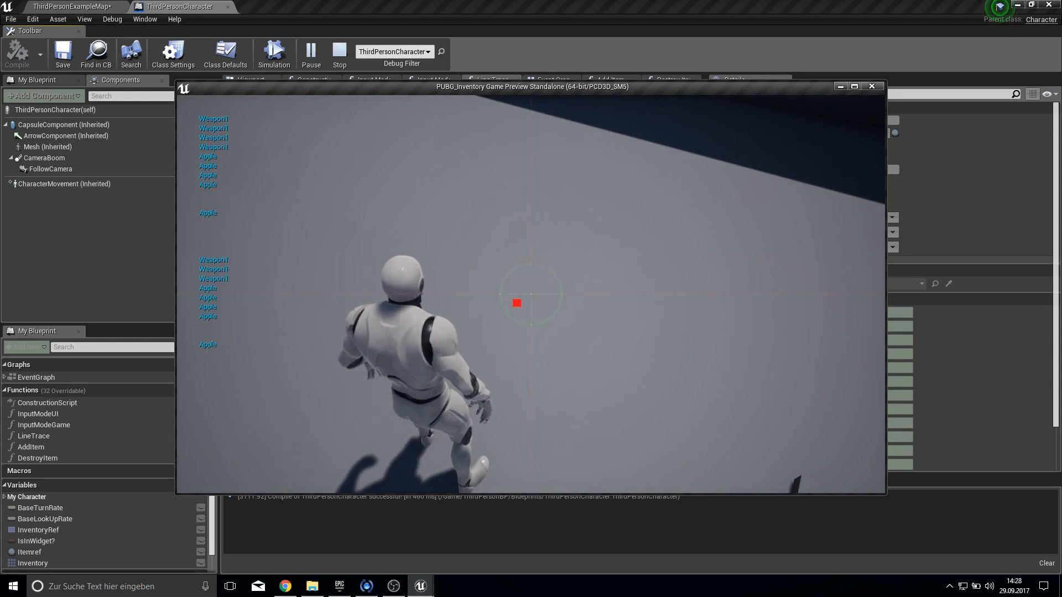
pyautogui.press('w')
pyautogui.press('e')
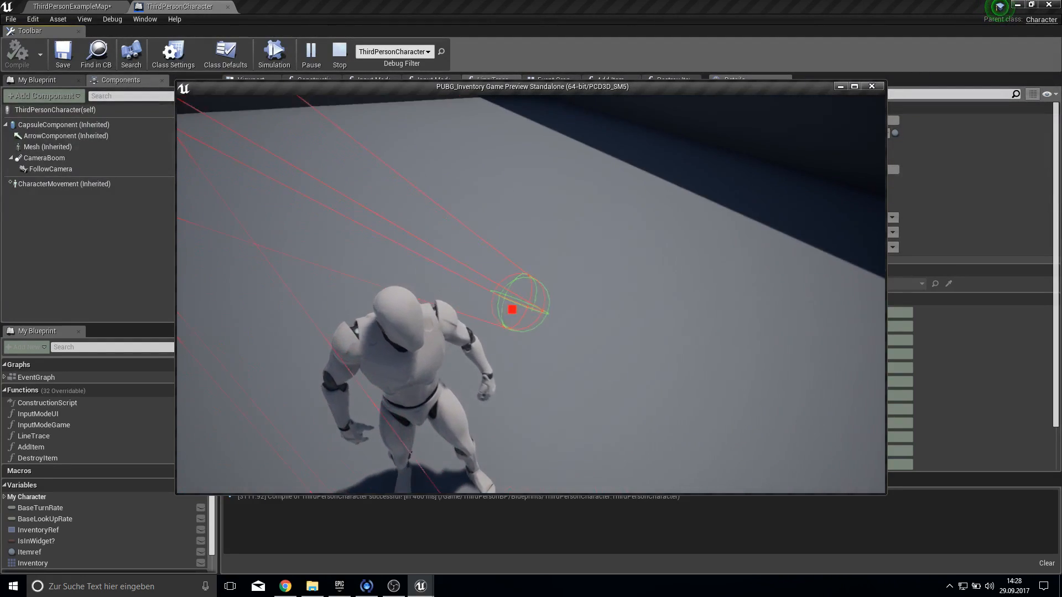
pyautogui.press('Escape')
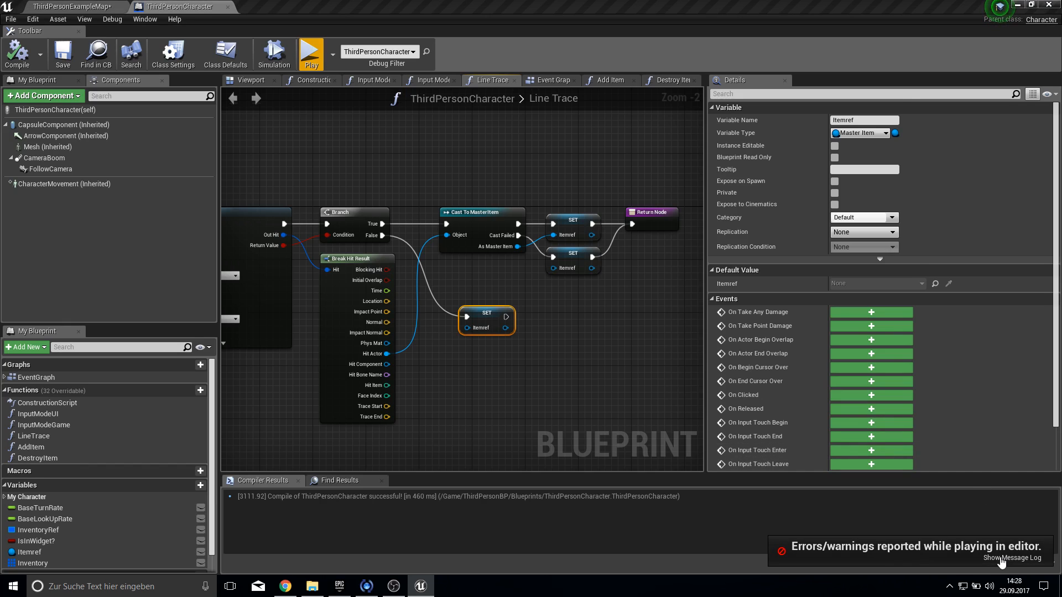
# - Jump from the message log to the Add node in AddItem and add an IsValid check with Itemref as its input object
pyautogui.click(1002, 559)
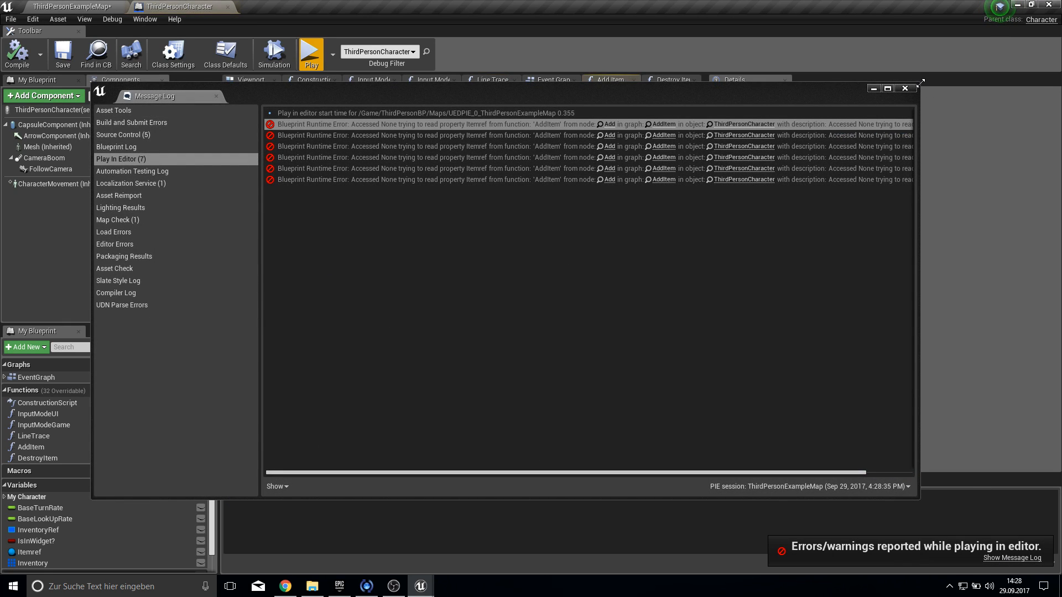
pyautogui.click(905, 87)
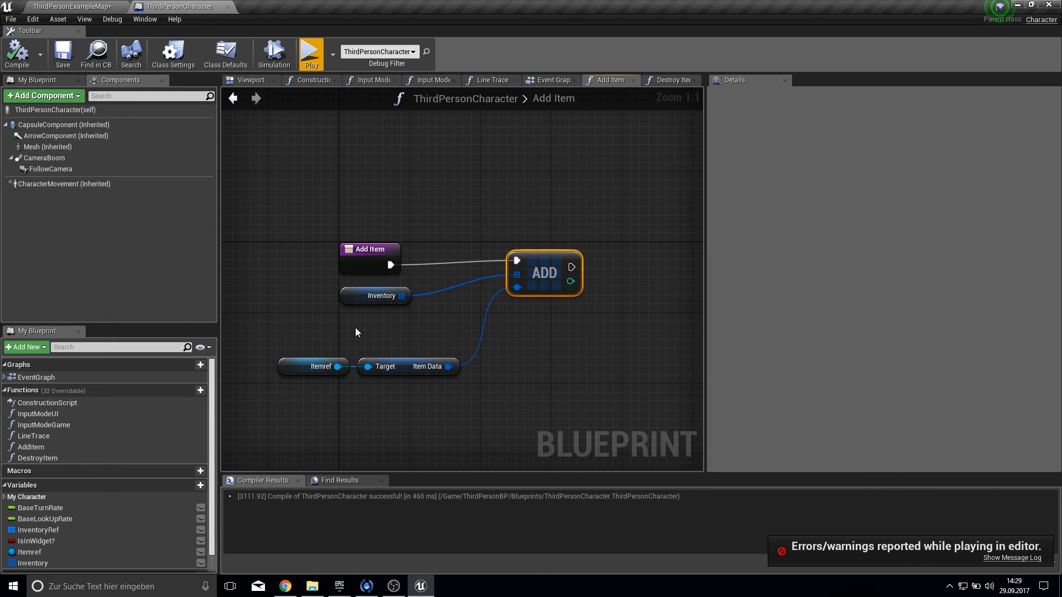
pyautogui.moveTo(337, 366); pyautogui.dragTo(431, 259)
pyautogui.write('is val')
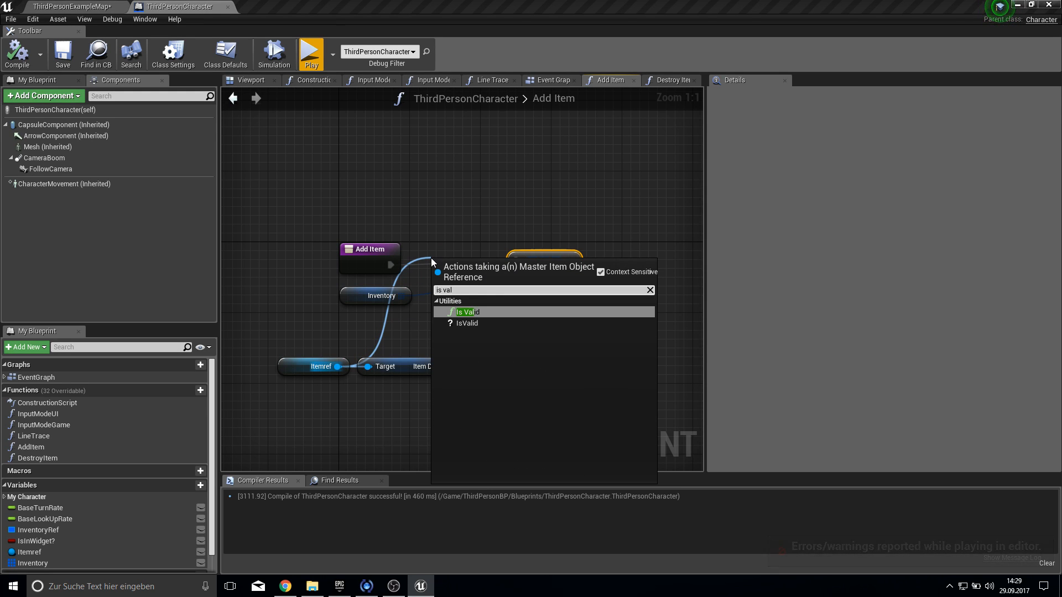
pyautogui.press('Down')
pyautogui.press('Return')
# - Run the Add Item entry through IsValid's Is Valid output into the ADD node, space out the nodes, and compile the blueprint
pyautogui.moveTo(365, 249); pyautogui.dragTo(302, 240)
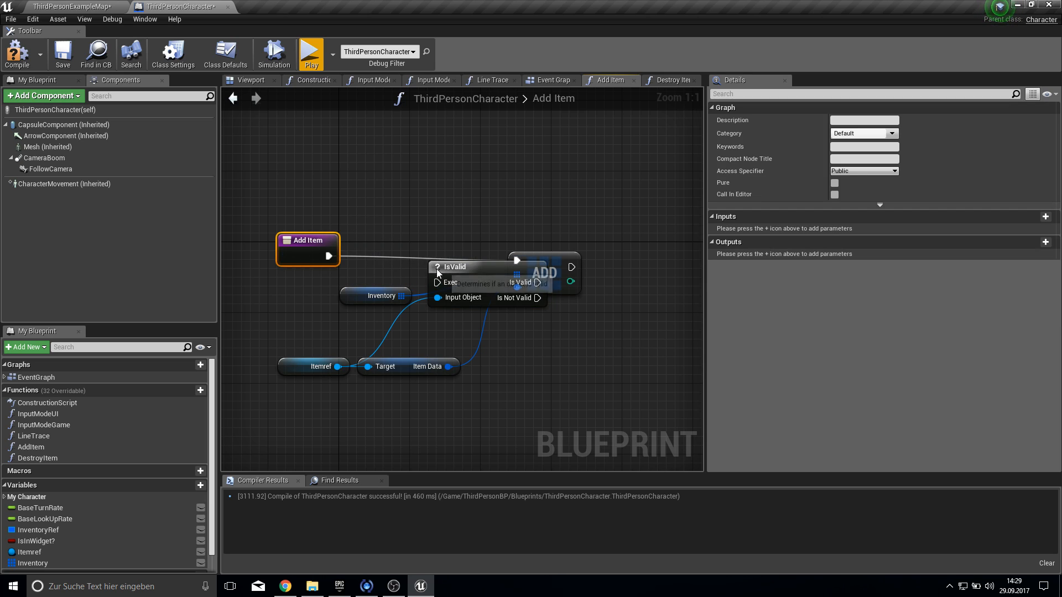
pyautogui.click(437, 269)
pyautogui.moveTo(437, 269); pyautogui.dragTo(374, 271)
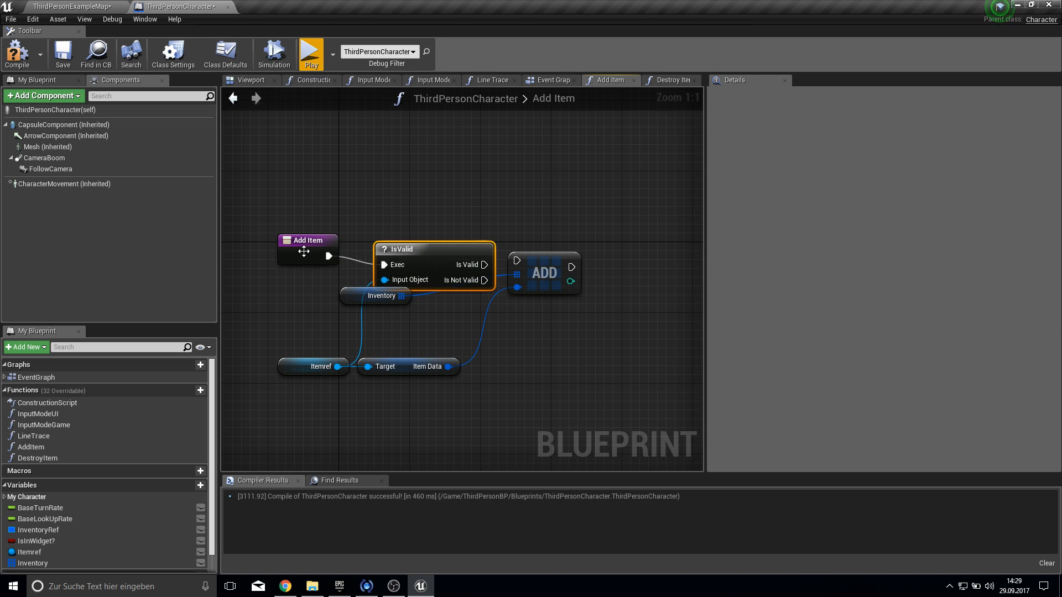
pyautogui.moveTo(304, 252); pyautogui.dragTo(294, 260)
pyautogui.moveTo(484, 264); pyautogui.dragTo(570, 270)
pyautogui.moveTo(344, 304); pyautogui.dragTo(432, 313)
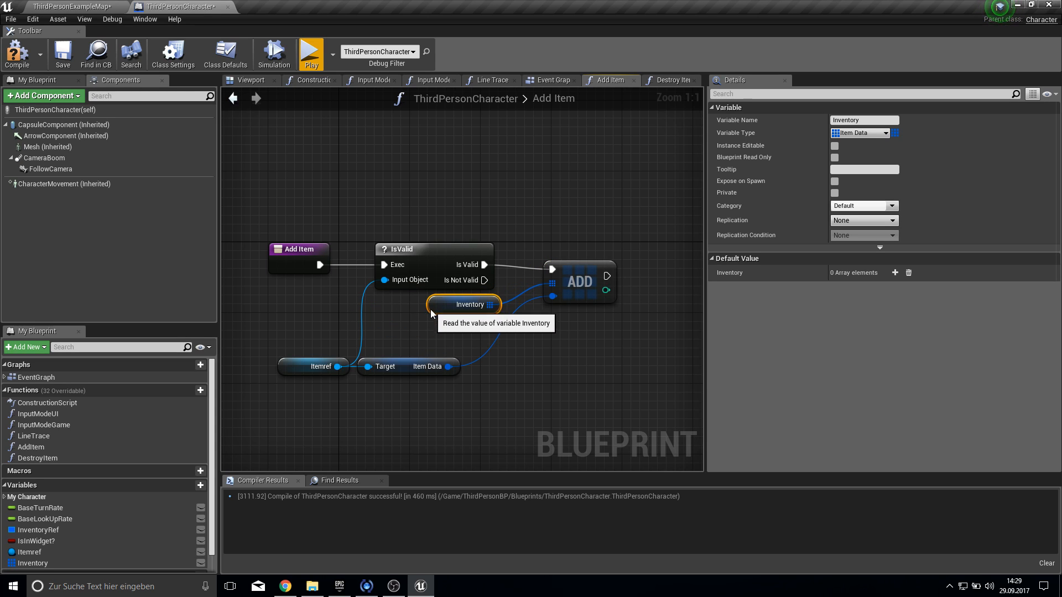
pyautogui.moveTo(576, 273); pyautogui.dragTo(576, 282)
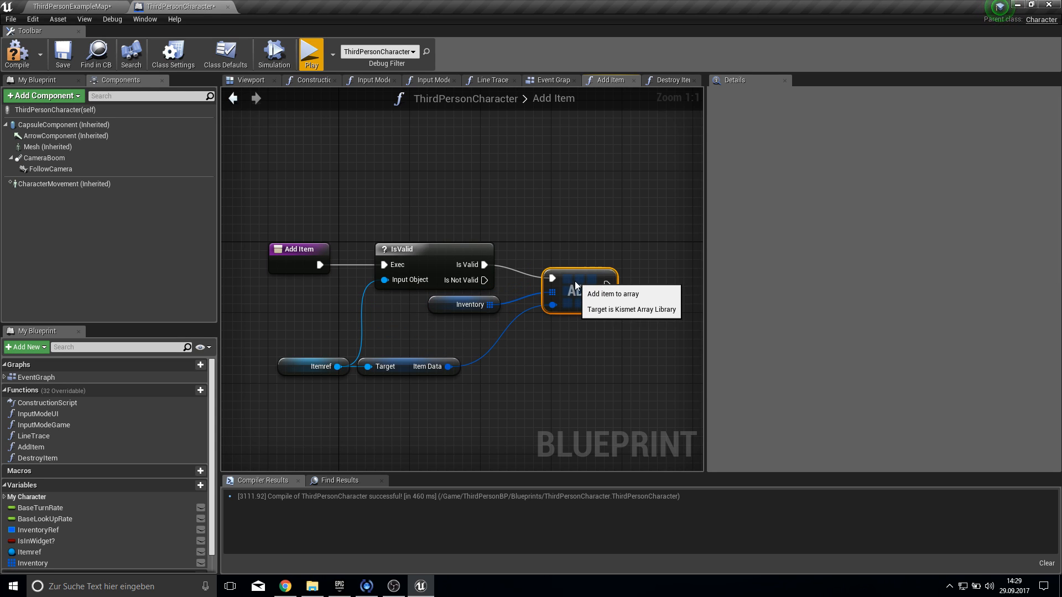
pyautogui.click(15, 47)
# - Play-test the validity check by interacting with apples, weapons and empty ground, and end the session
pyautogui.click(311, 54)
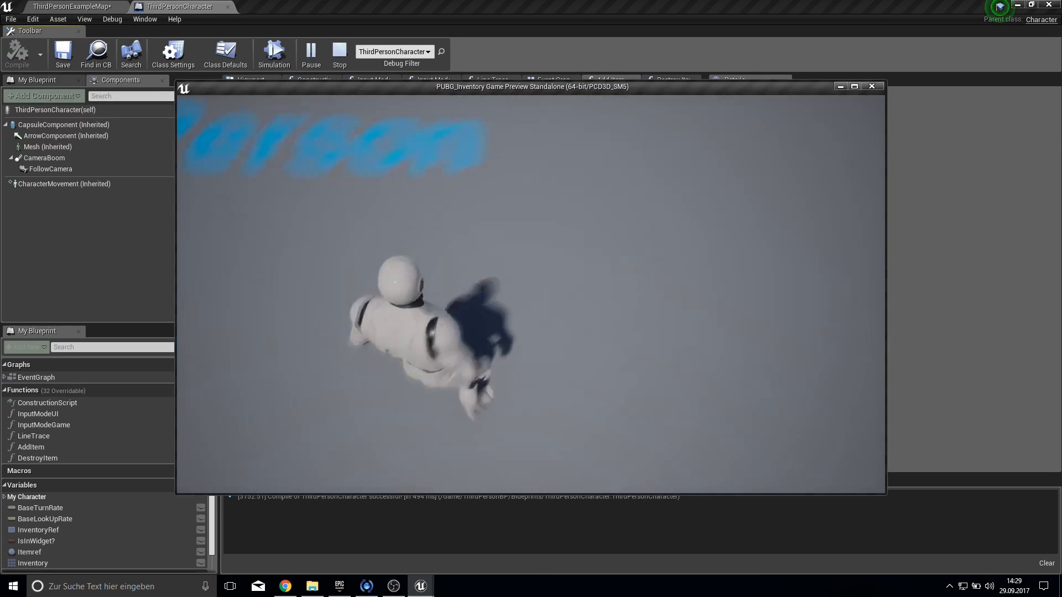
pyautogui.press('w')
pyautogui.press('e')
pyautogui.press('e')
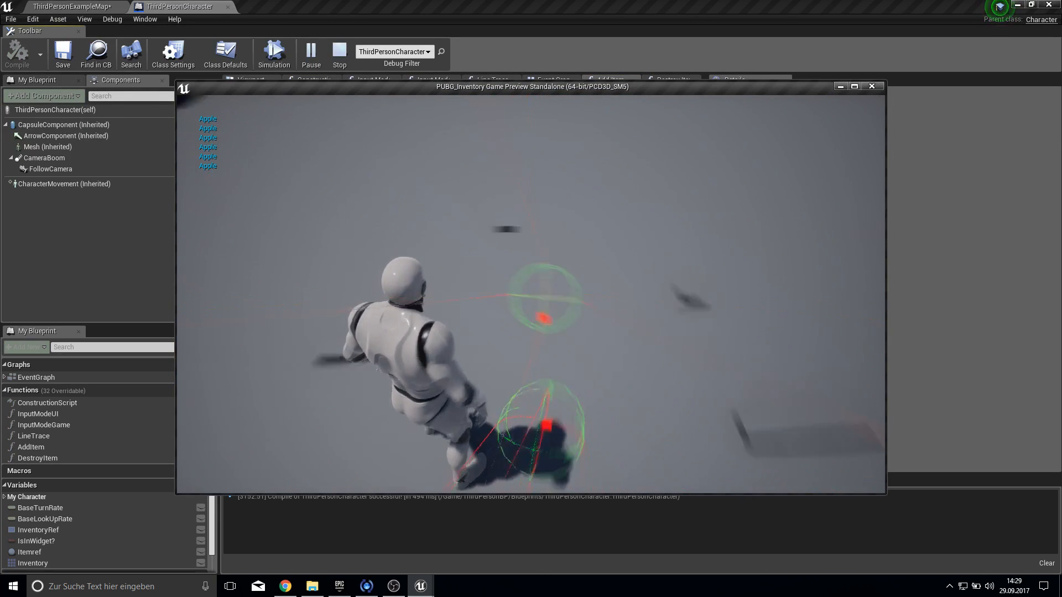
pyautogui.press('e')
pyautogui.press('e')
pyautogui.press('w')
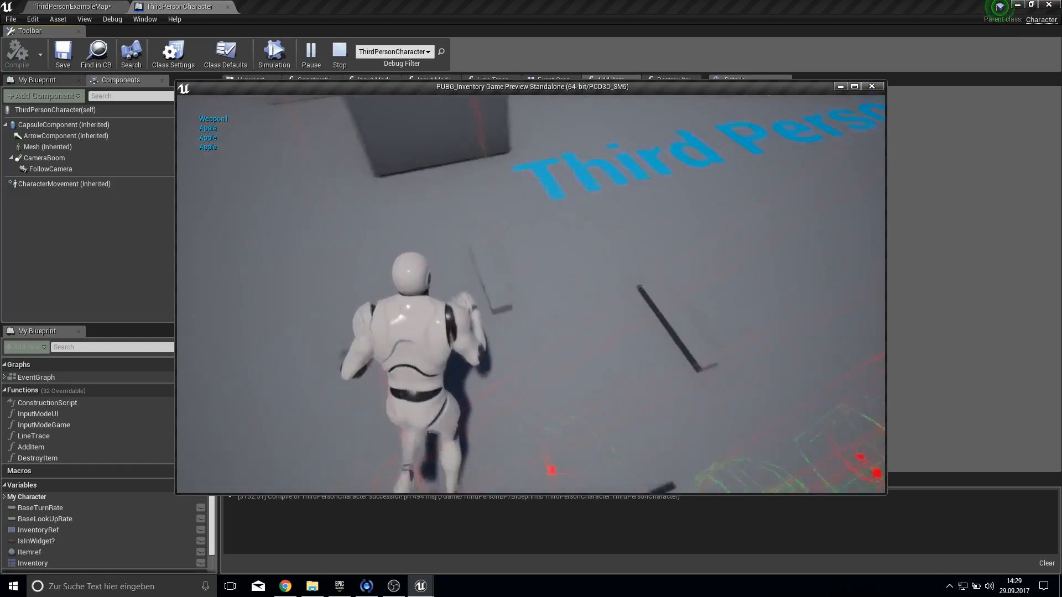
pyautogui.press('e')
pyautogui.press('e')
pyautogui.press('e')
pyautogui.press('e')
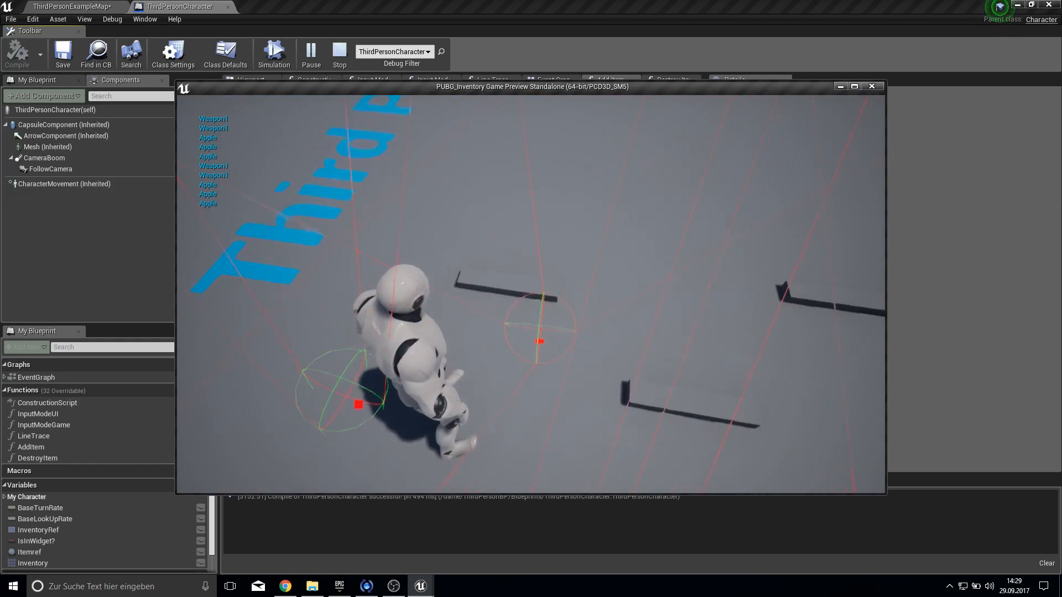
pyautogui.press('e')
pyautogui.press('e')
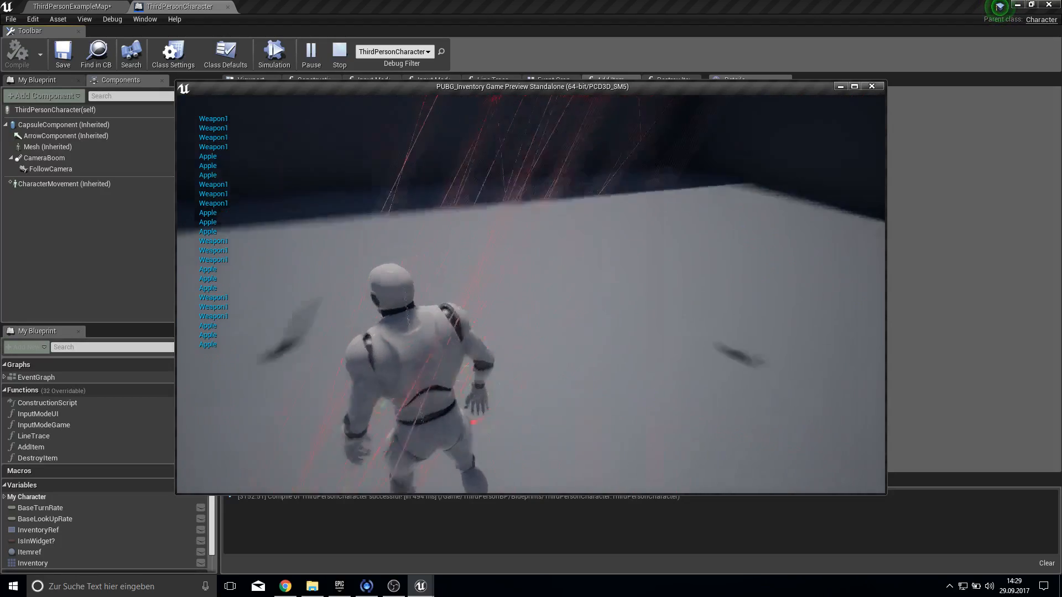
pyautogui.press('Escape')
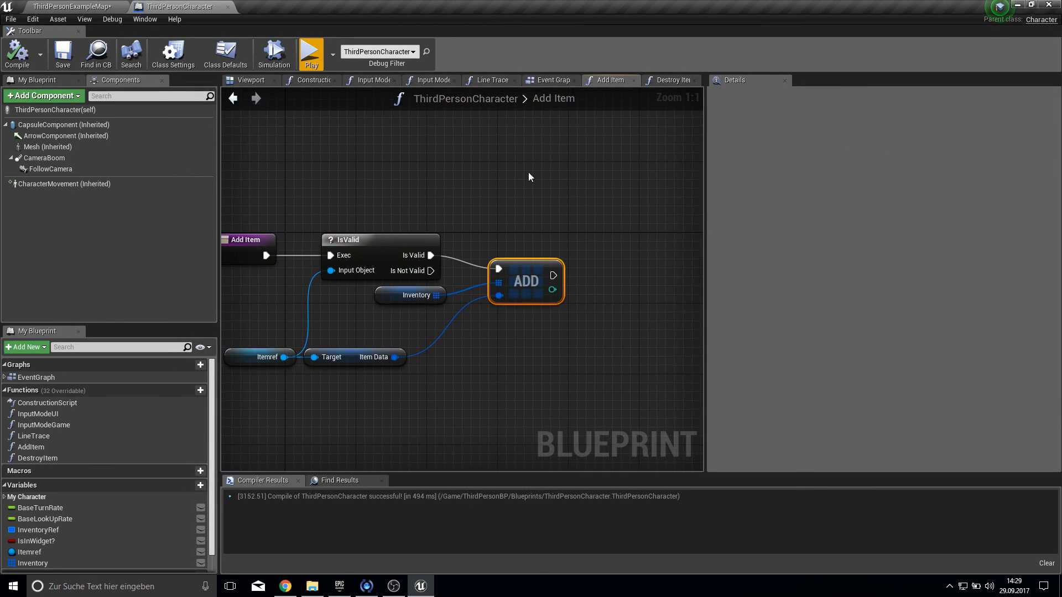
# - Delete the ForEachLoop, Break ItemData, Print String and Inventory nodes that follow Destroy Item in the Event Graph
pyautogui.moveTo(622, 219); pyautogui.dragTo(554, 204, button='right')
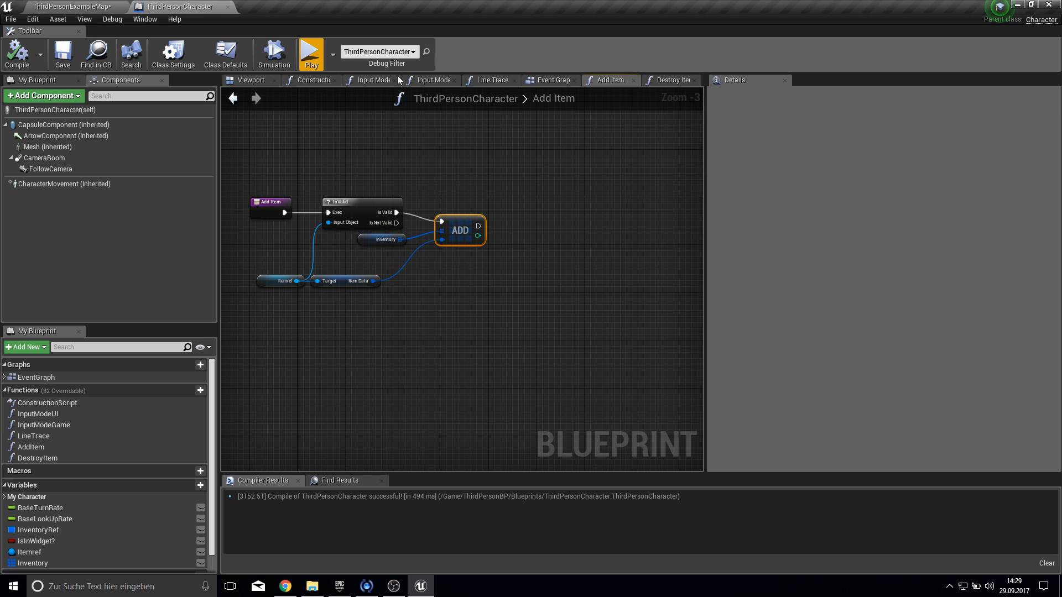
pyautogui.click(303, 81)
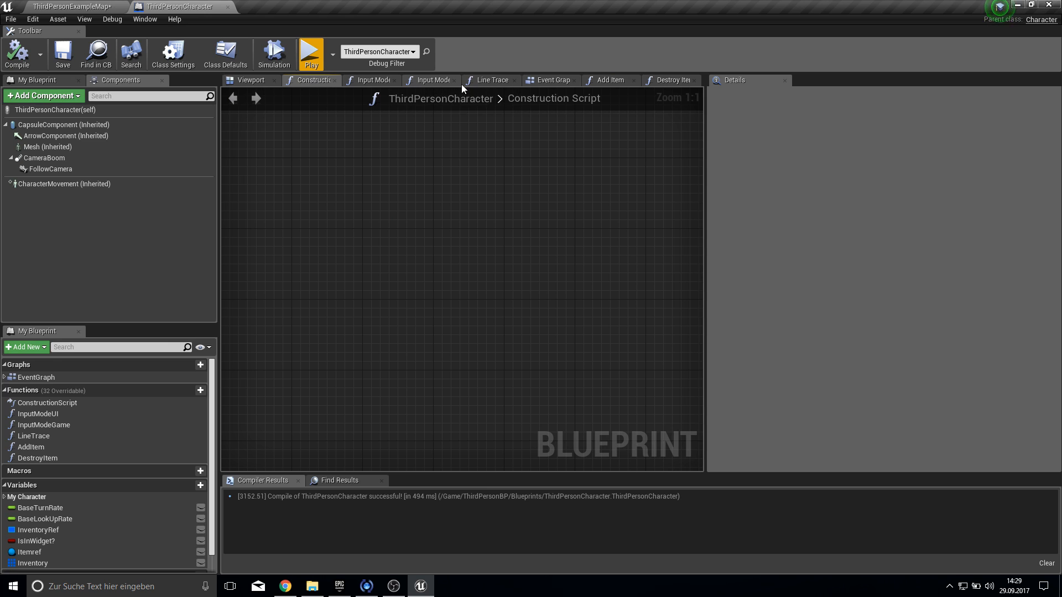
pyautogui.click(542, 82)
pyautogui.moveTo(575, 271); pyautogui.dragTo(358, 292, button='right')
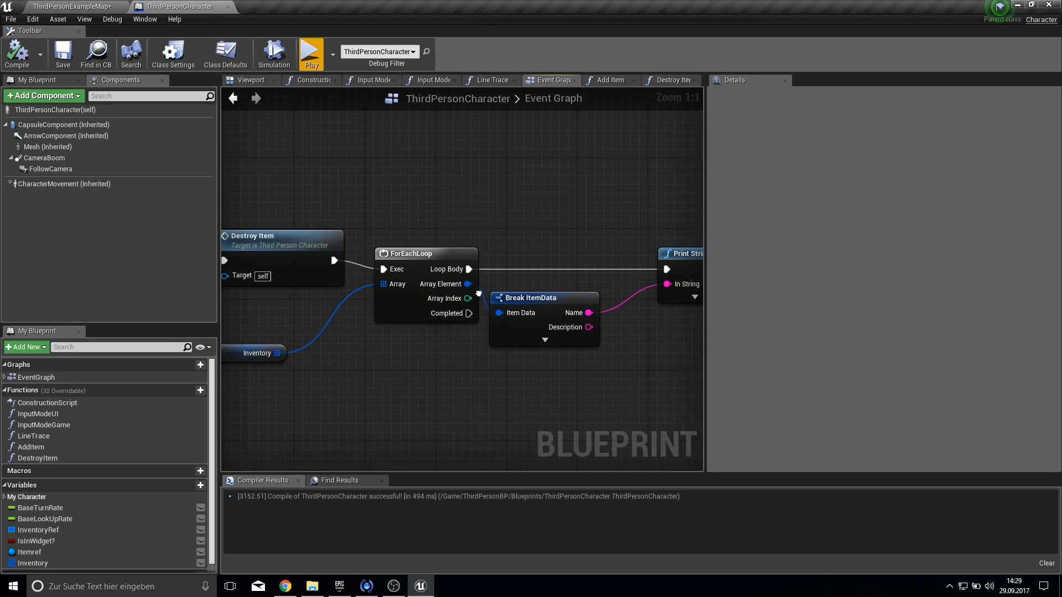
pyautogui.moveTo(531, 291); pyautogui.dragTo(372, 292, button='right')
pyautogui.moveTo(625, 189); pyautogui.dragTo(260, 397)
pyautogui.press('Delete')
pyautogui.click(335, 334)
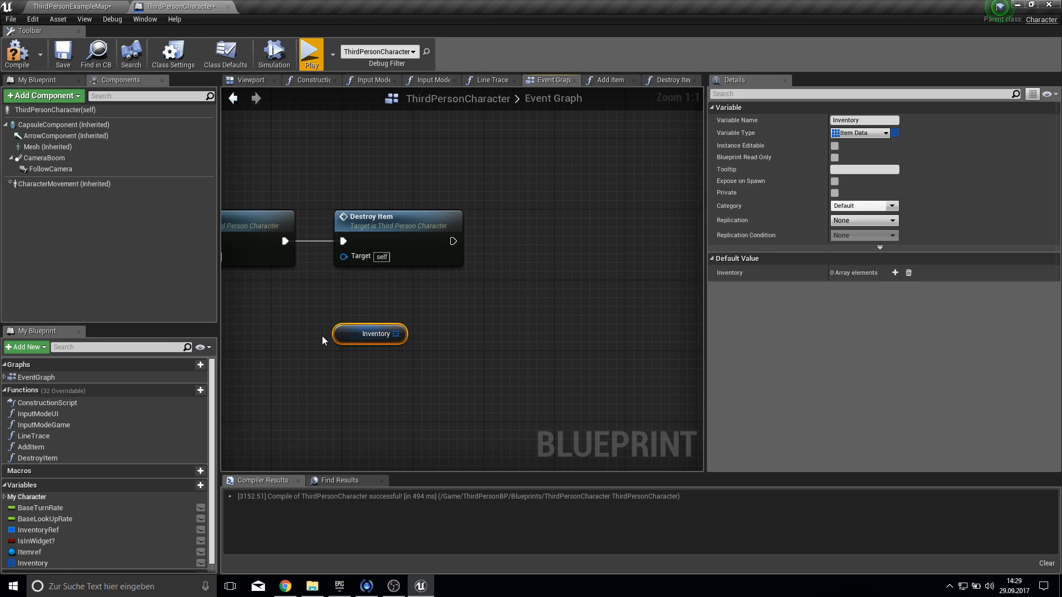
pyautogui.press('Delete')
# - Tidy the placement of the remaining nodes in the F pickup chain of the Event Graph
pyautogui.scroll(-1, 477, 326)
pyautogui.scroll(-1, 477, 326)
pyautogui.moveTo(395, 295); pyautogui.dragTo(577, 291, button='right')
pyautogui.moveTo(635, 195); pyautogui.dragTo(713, 289)
pyautogui.moveTo(521, 258); pyautogui.dragTo(450, 259)
pyautogui.moveTo(337, 249); pyautogui.dragTo(457, 256, button='right')
# - Open the InventoryMain widget from the level's UMG content folder, add a Vertical Box to its Canvas Panel, and select the box
pyautogui.click(76, 8)
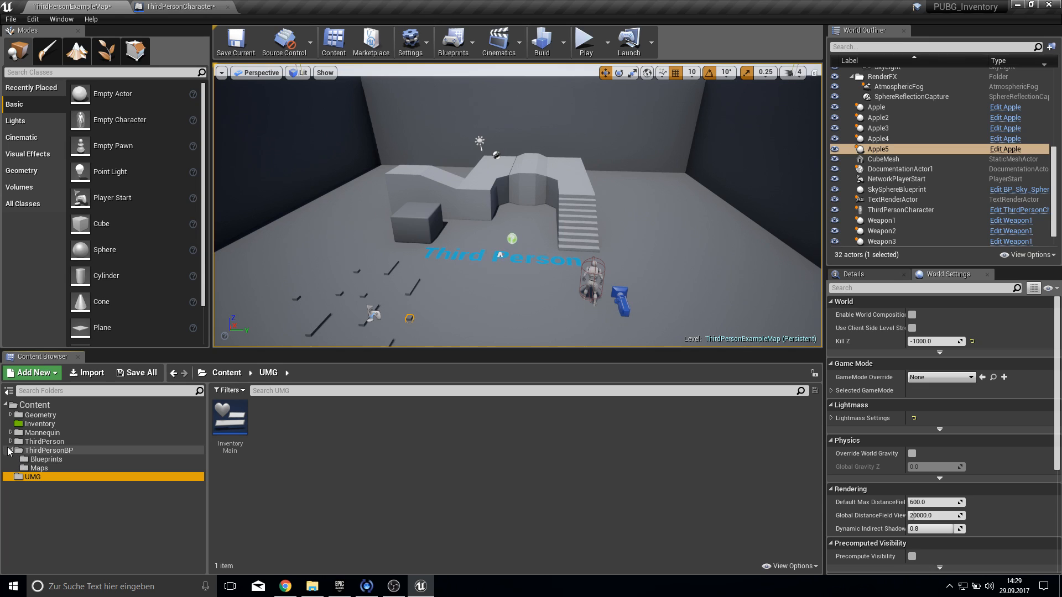
pyautogui.doubleClick(230, 422)
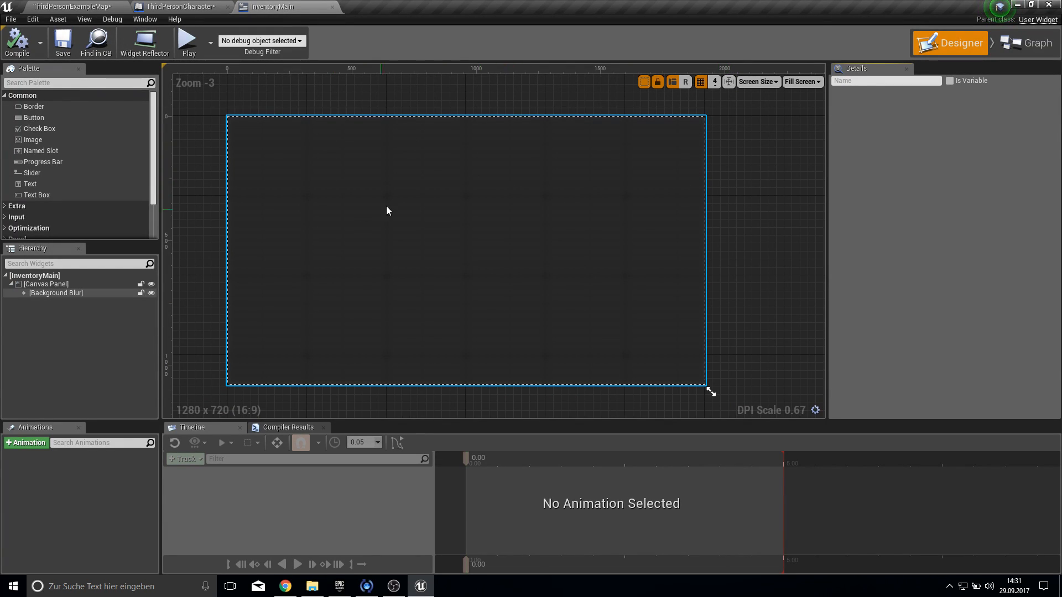
pyautogui.click(50, 83)
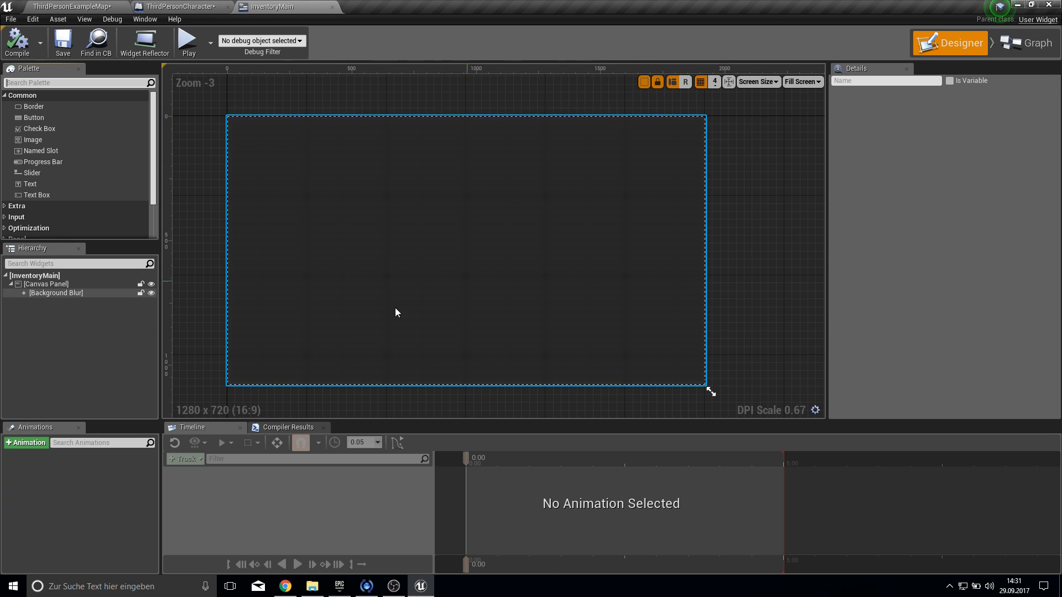
pyautogui.click(70, 83)
pyautogui.write('vert')
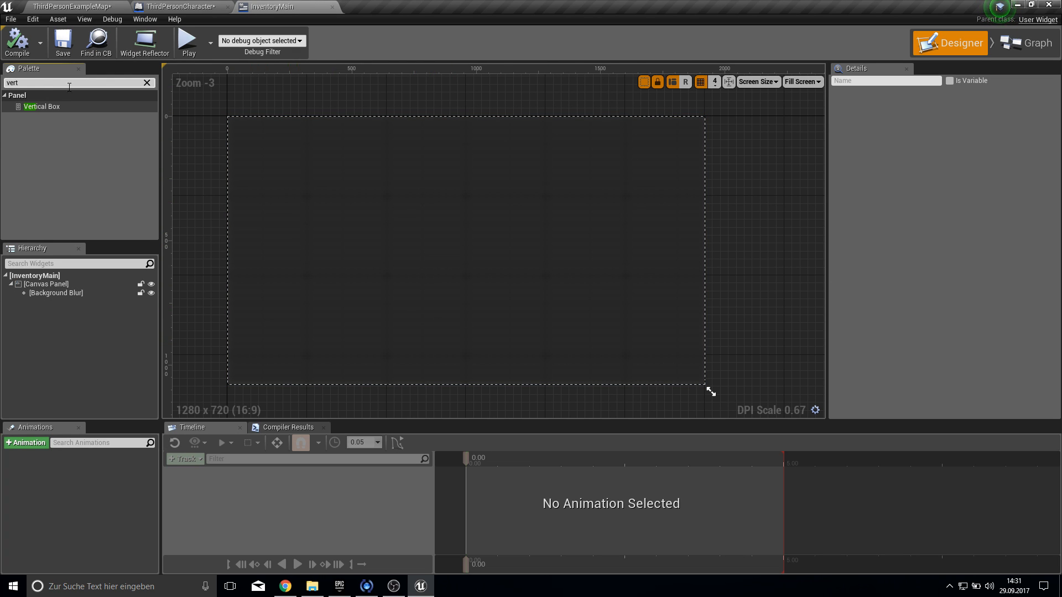
pyautogui.moveTo(41, 106); pyautogui.dragTo(45, 284)
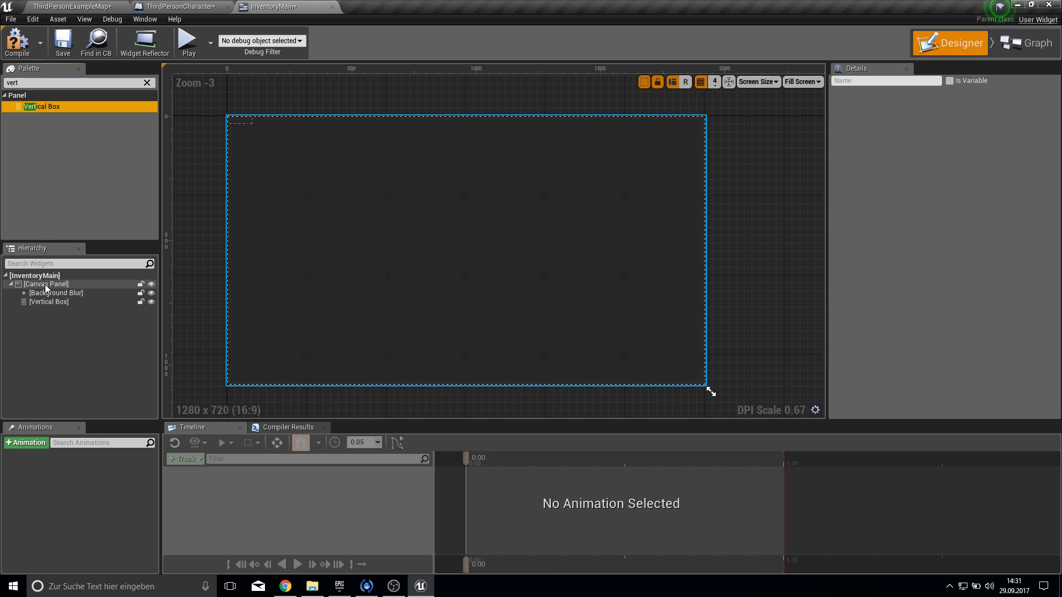
pyautogui.click(46, 301)
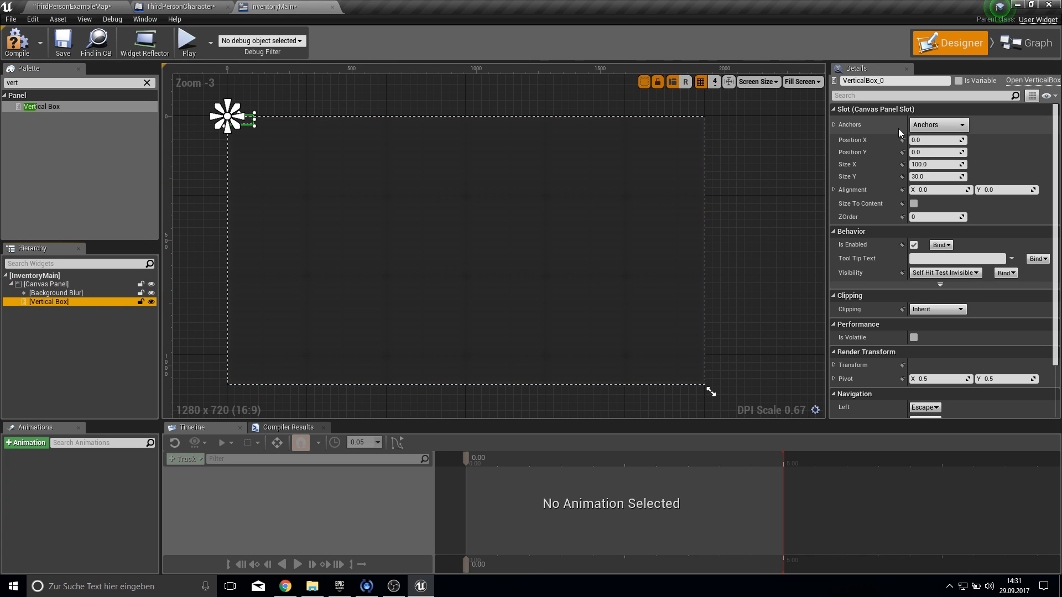
# - Anchor the first Vertical Box along the canvas's full-height left edge, with Offset Bottom 0 and Size X 400
pyautogui.click(963, 125)
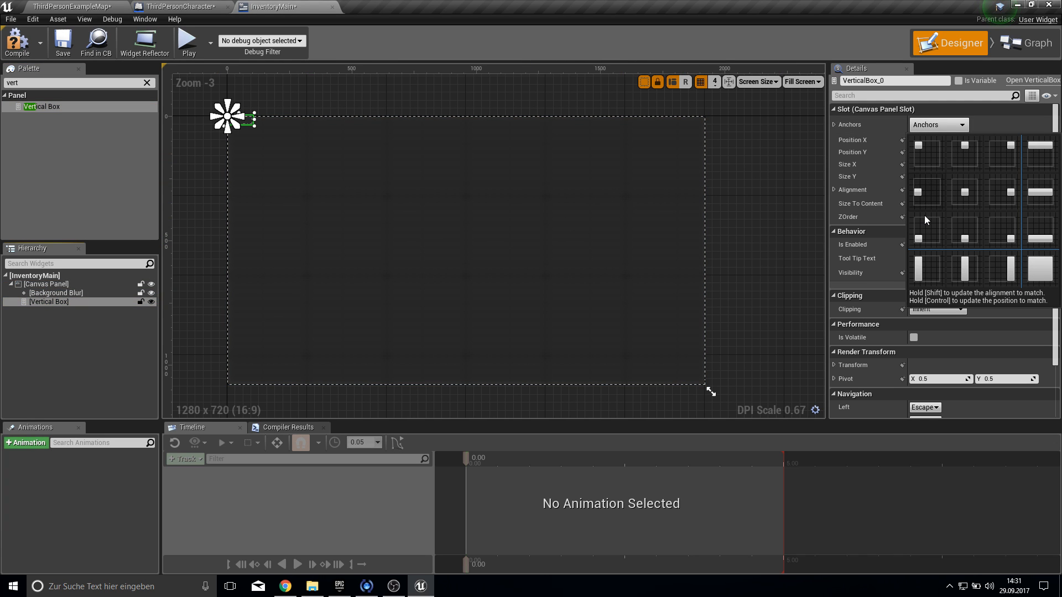
pyautogui.click(919, 270)
pyautogui.click(935, 177)
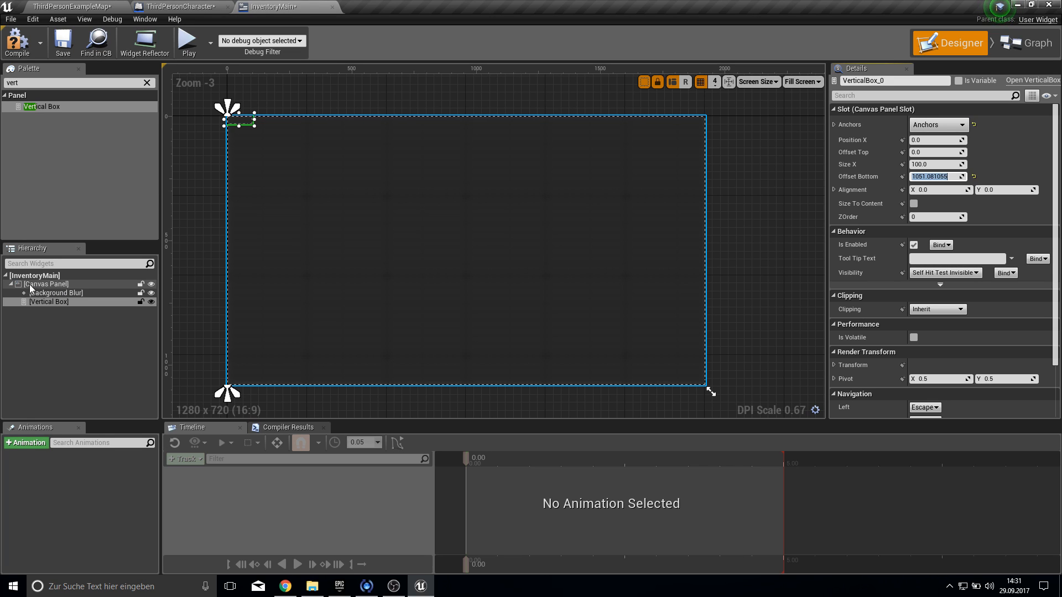
pyautogui.write('0')
pyautogui.press('Return')
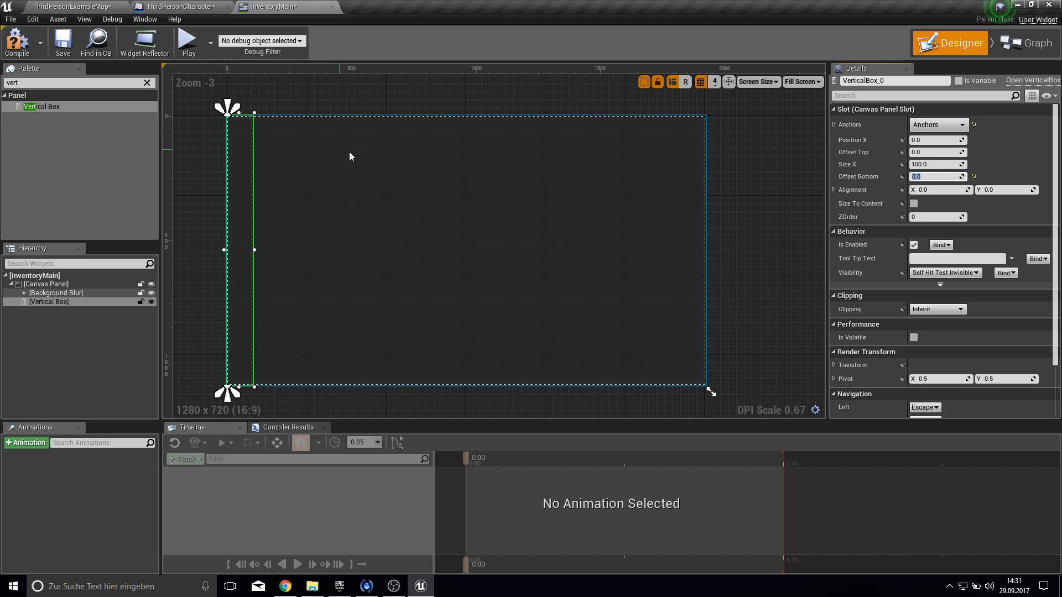
pyautogui.click(949, 164)
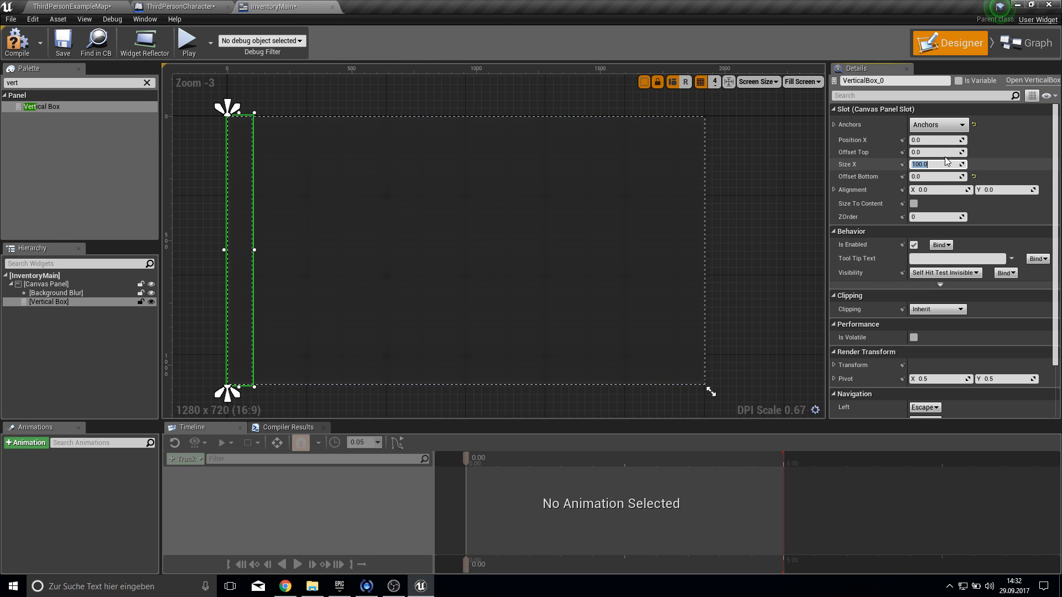
pyautogui.write('500')
pyautogui.press('Return')
pyautogui.write('400')
pyautogui.press('Return')
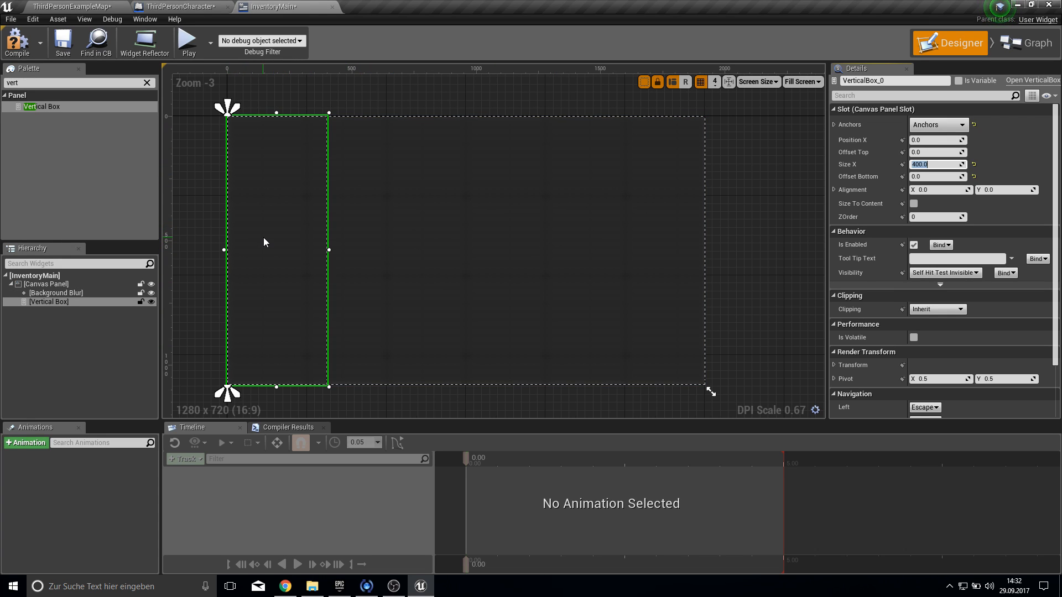
# - Add a second Vertical Box to the Canvas Panel, anchored to fill the canvas with Offset Right 0 and Offset Bottom 0
pyautogui.moveTo(36, 107); pyautogui.dragTo(110, 285)
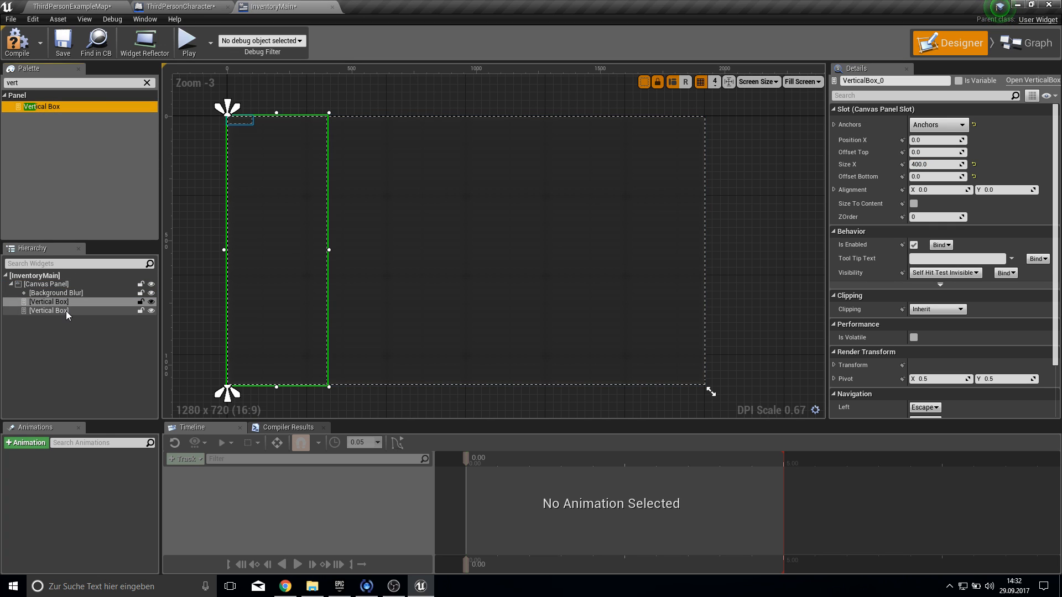
pyautogui.click(924, 126)
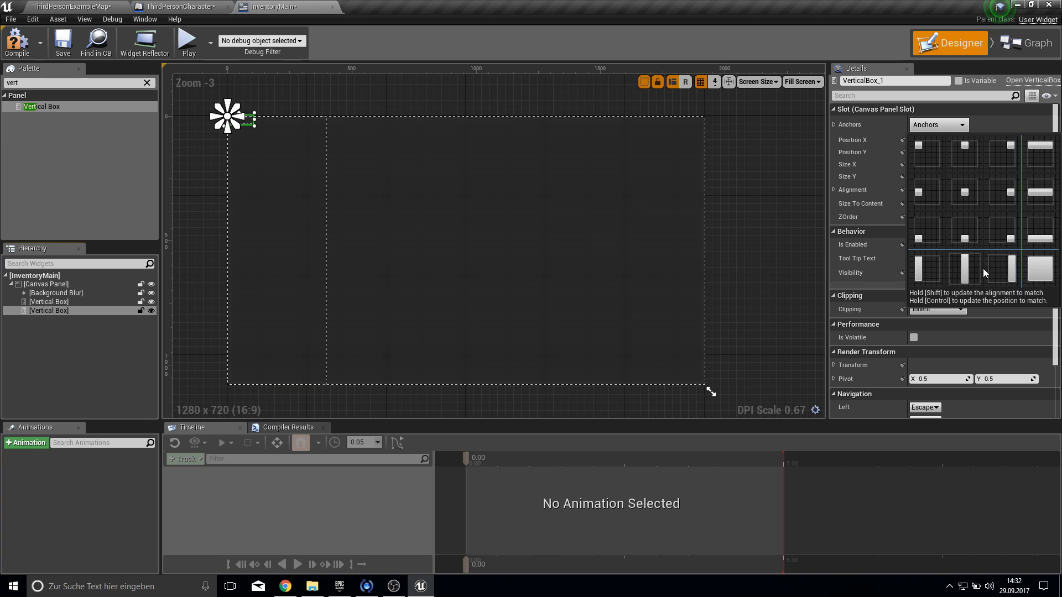
pyautogui.click(1041, 269)
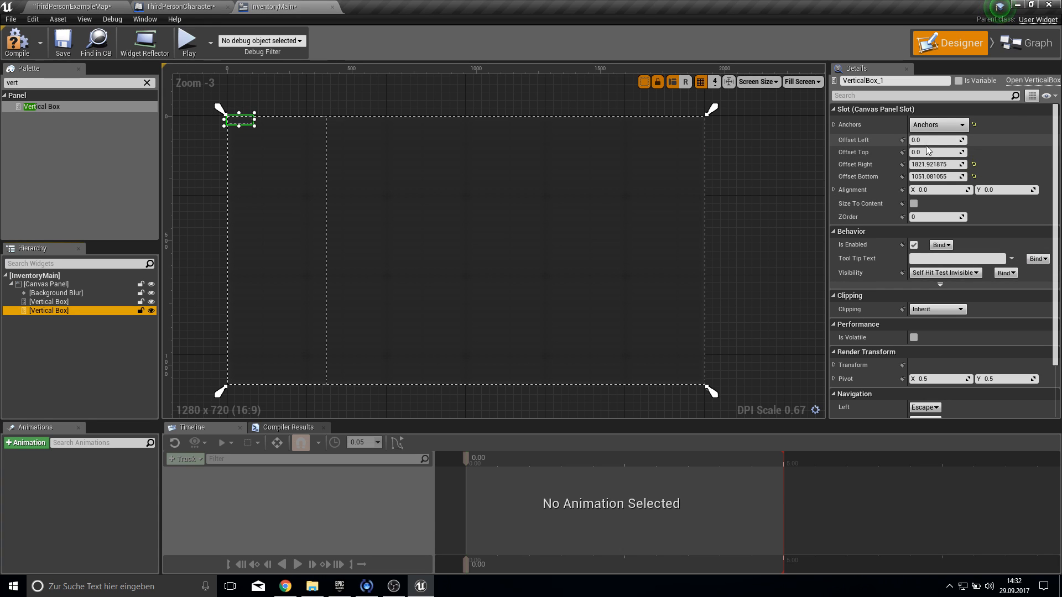
pyautogui.click(935, 164)
pyautogui.write('0')
pyautogui.press('Return')
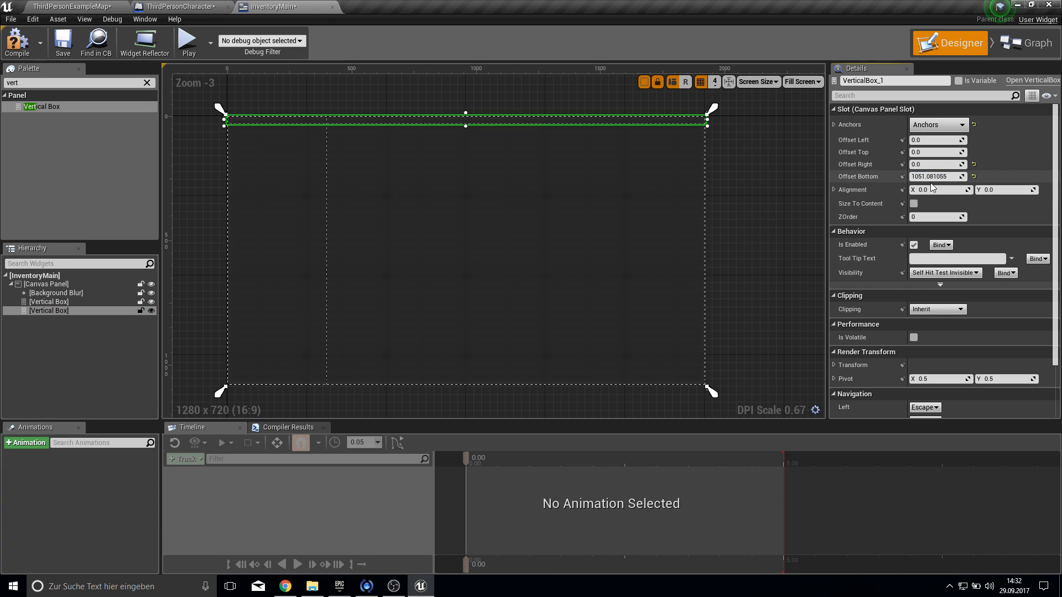
pyautogui.click(928, 179)
pyautogui.write('0')
pyautogui.press('Return')
# - Set the second Vertical Box's Offset Left to 420, leaving a narrow gap beside the first box
pyautogui.click(928, 141)
pyautogui.write('400')
pyautogui.press('Return')
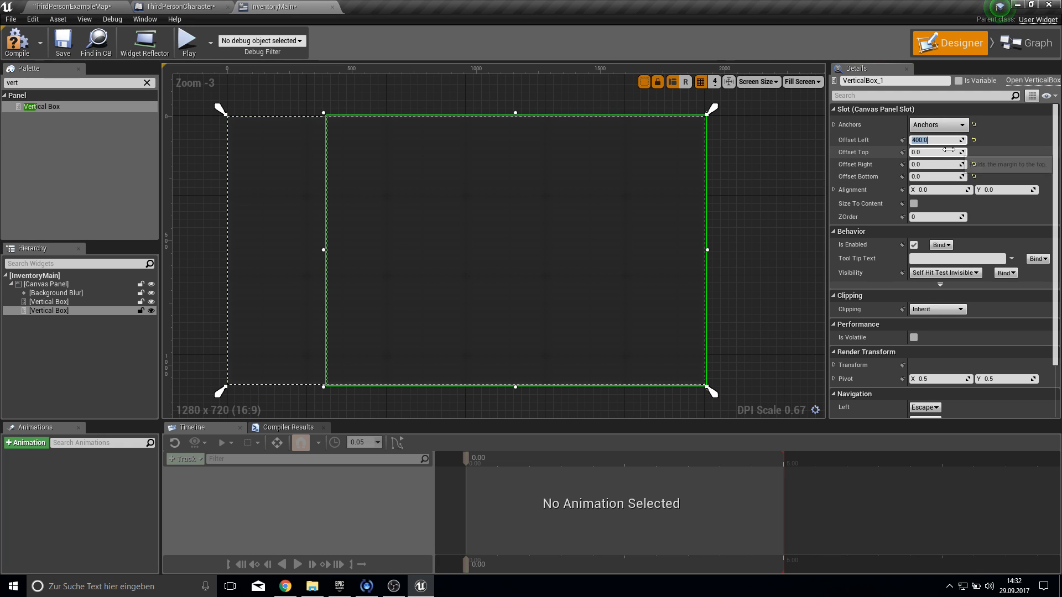
pyautogui.write('420')
pyautogui.press('Return')
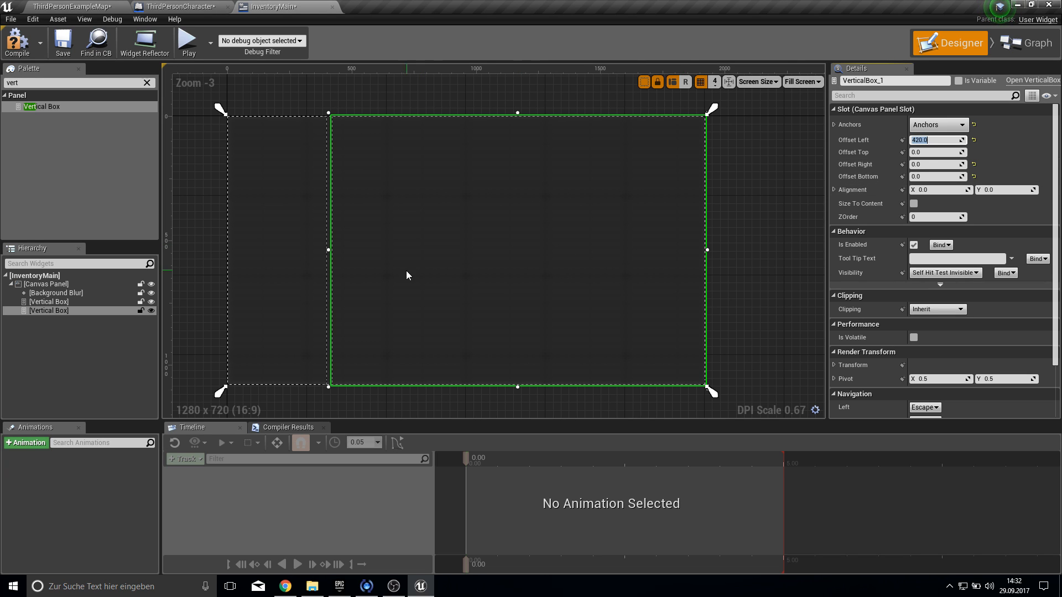
pyautogui.scroll(4, 304, 221)
pyautogui.scroll(-4, 331, 197)
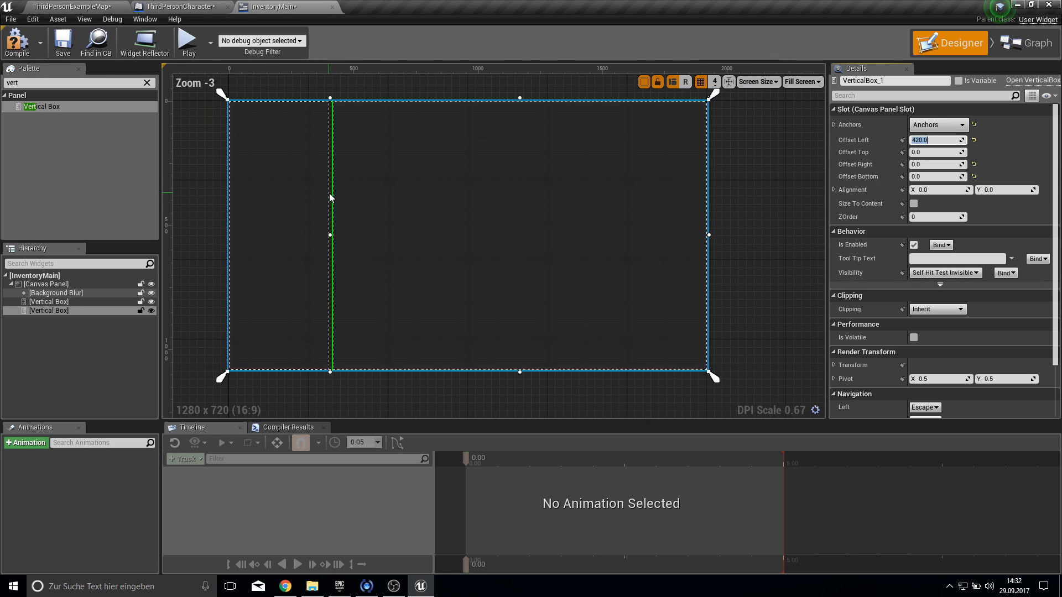
pyautogui.scroll(4, 330, 198)
pyautogui.scroll(-5, 330, 199)
pyautogui.scroll(2, 331, 201)
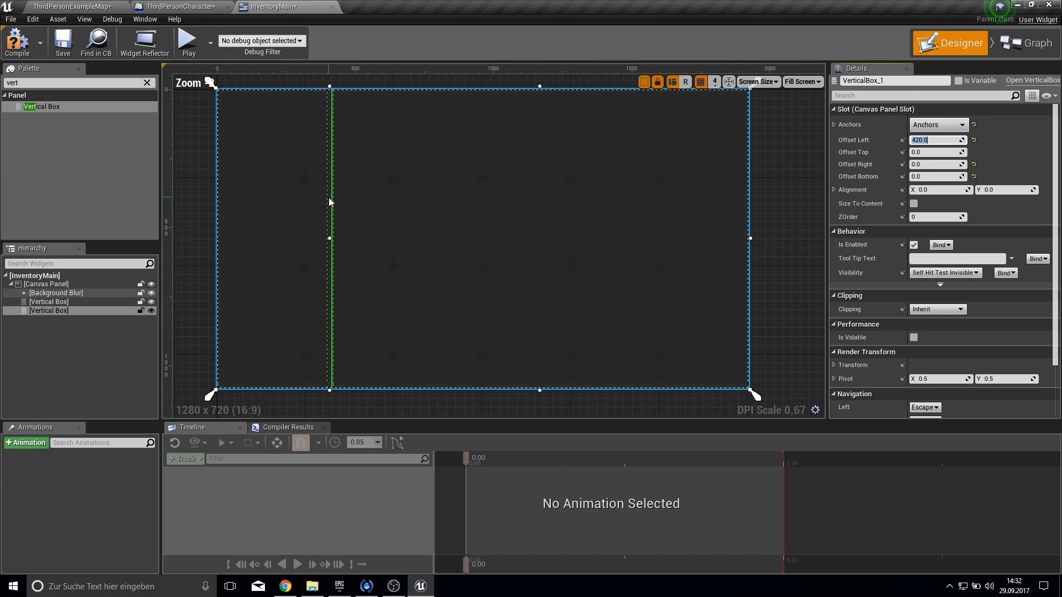
# - Add a third Vertical Box between the two existing ones and check the PUBG inventory reference image in the browser
pyautogui.moveTo(25, 107); pyautogui.dragTo(52, 312)
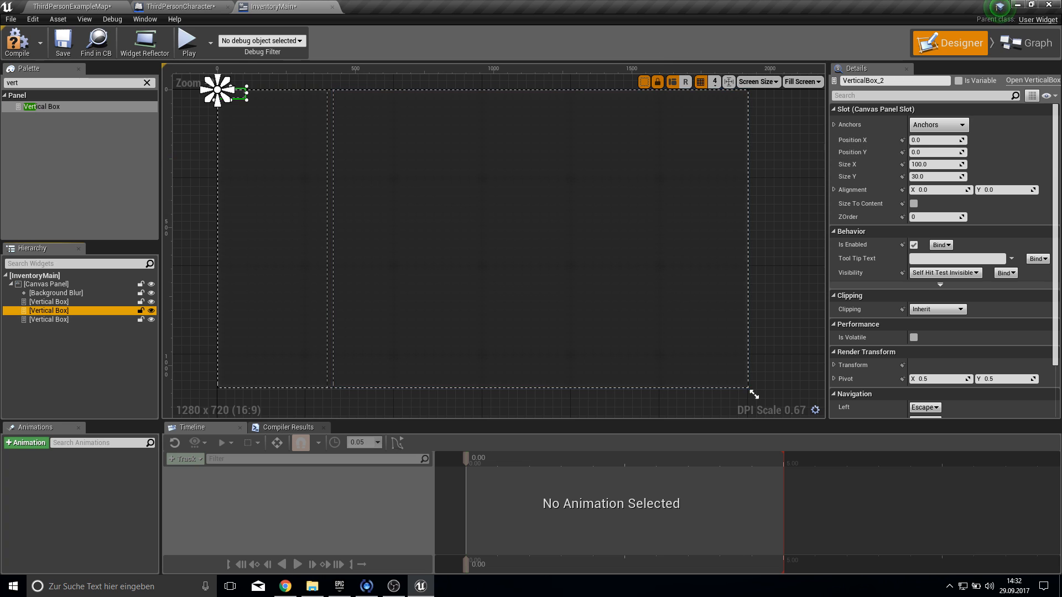
pyautogui.moveTo(1061, 188); pyautogui.dragTo(282, 0)
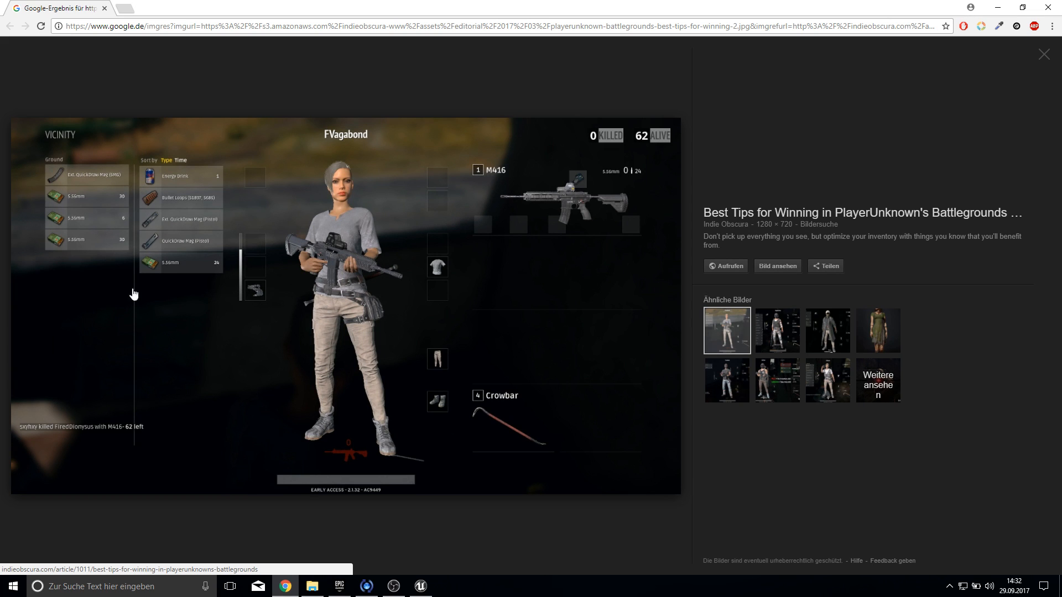
pyautogui.moveTo(369, 1); pyautogui.dragTo(1061, 127)
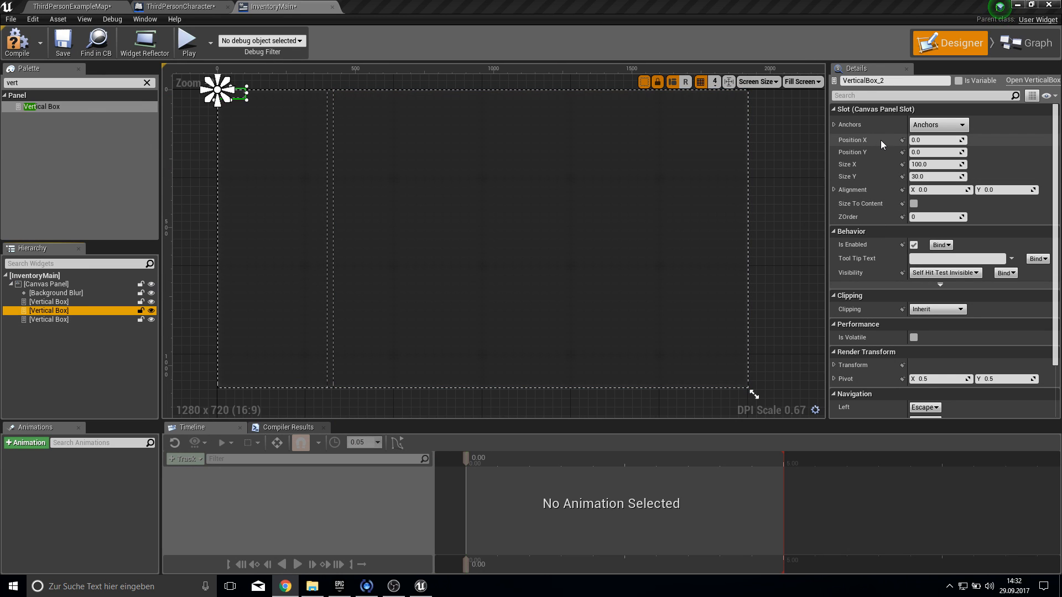
# - Anchor the new Vertical Box along the canvas's full-height left edge, with Offset Bottom 0 and Size X 20
pyautogui.click(930, 125)
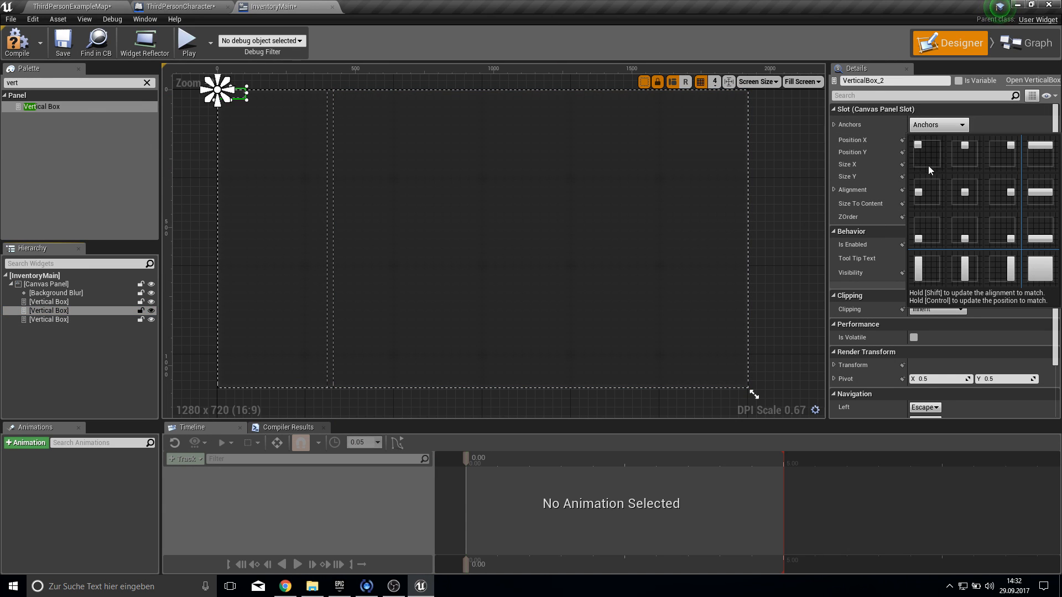
pyautogui.click(931, 282)
pyautogui.click(930, 177)
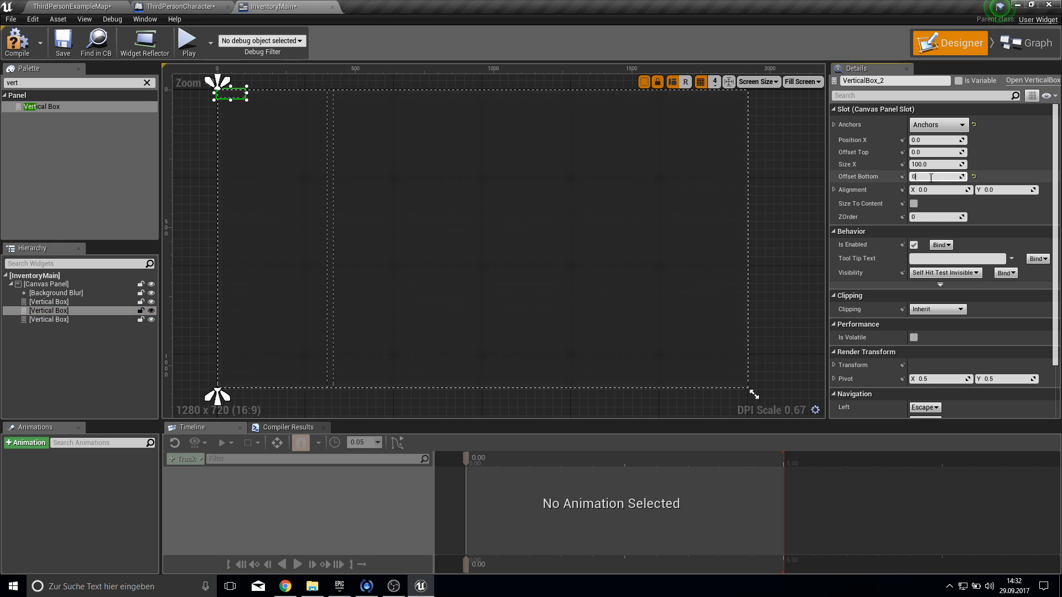
pyautogui.click(955, 165)
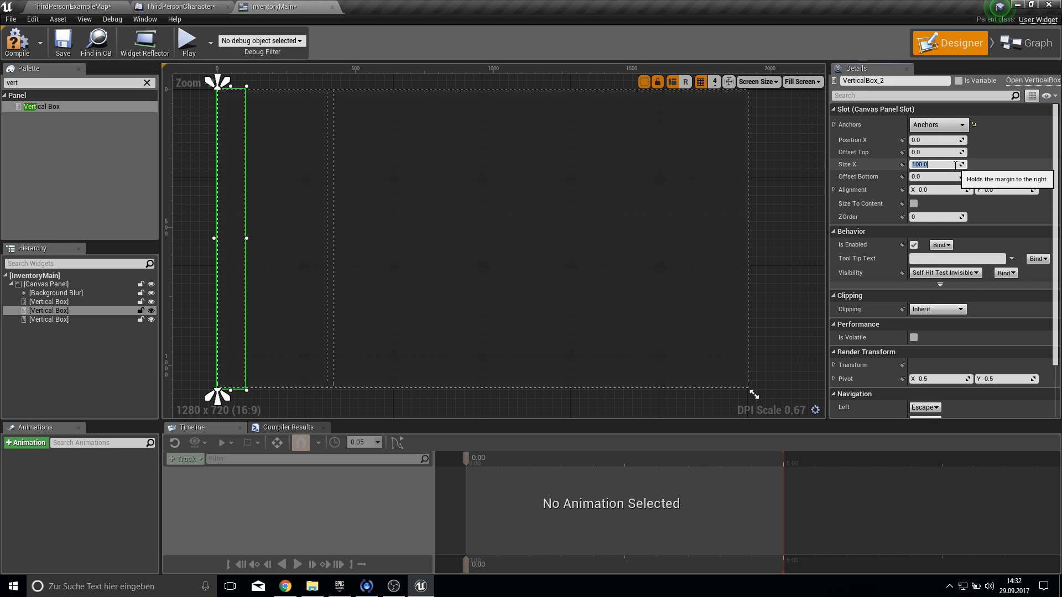
pyautogui.press('Return')
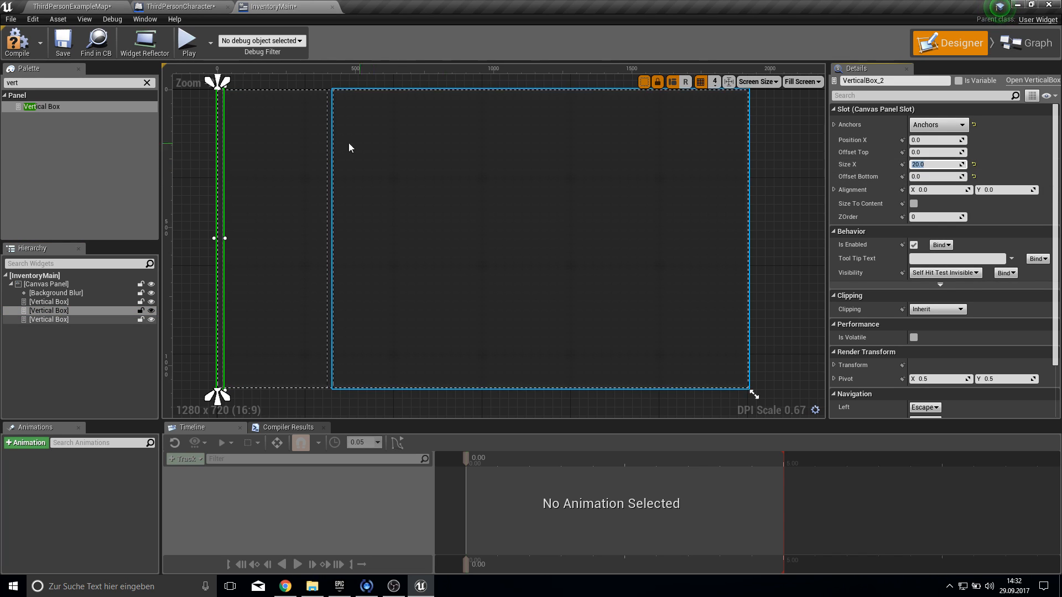
# - Move the narrow Vertical Box into the gap between the other two by setting Position X to 400
pyautogui.click(951, 142)
pyautogui.write('400')
pyautogui.press('Return')
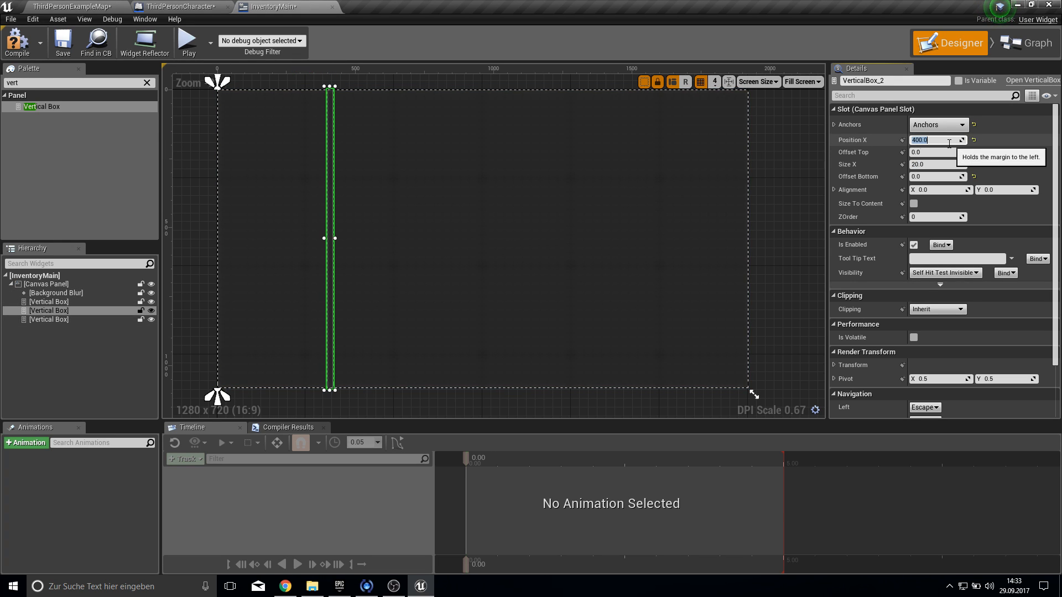
pyautogui.scroll(14, 327, 239)
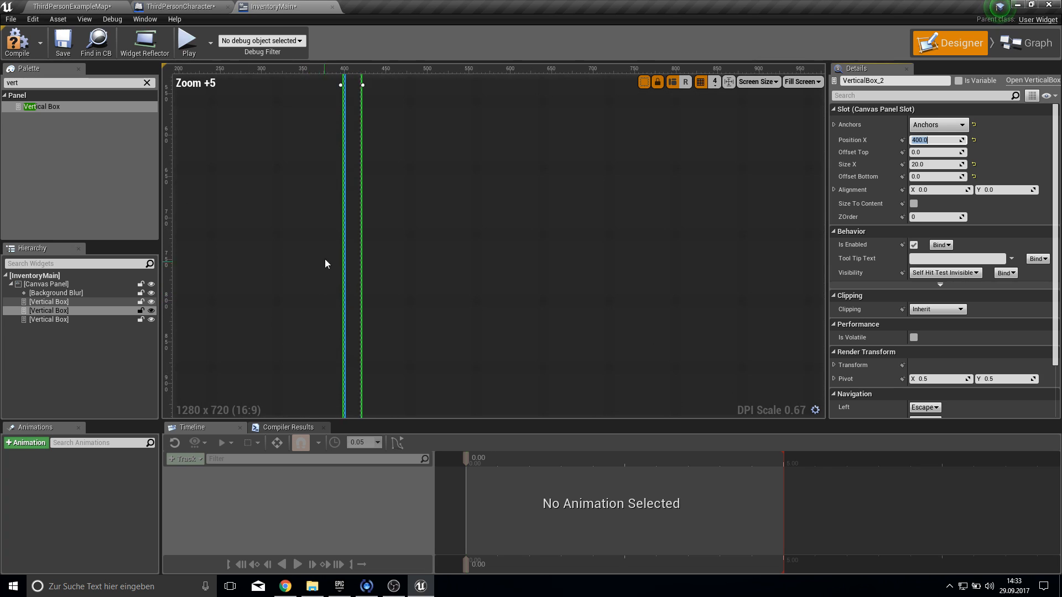
pyautogui.scroll(-8, 376, 227)
pyautogui.scroll(-12, 323, 258)
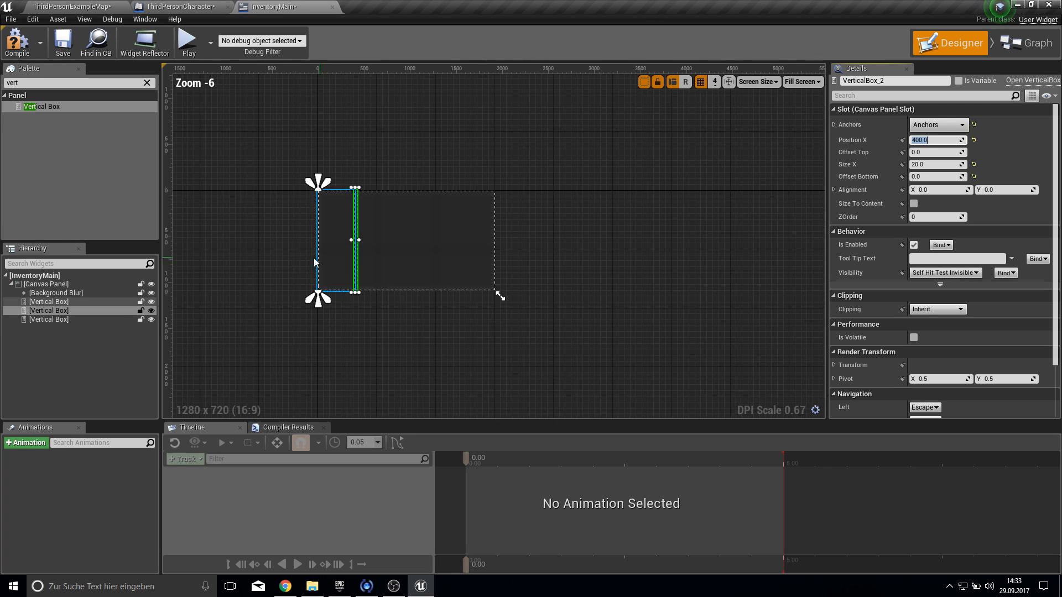
pyautogui.scroll(1, 316, 267)
pyautogui.moveTo(246, 229); pyautogui.dragTo(334, 224, button='right')
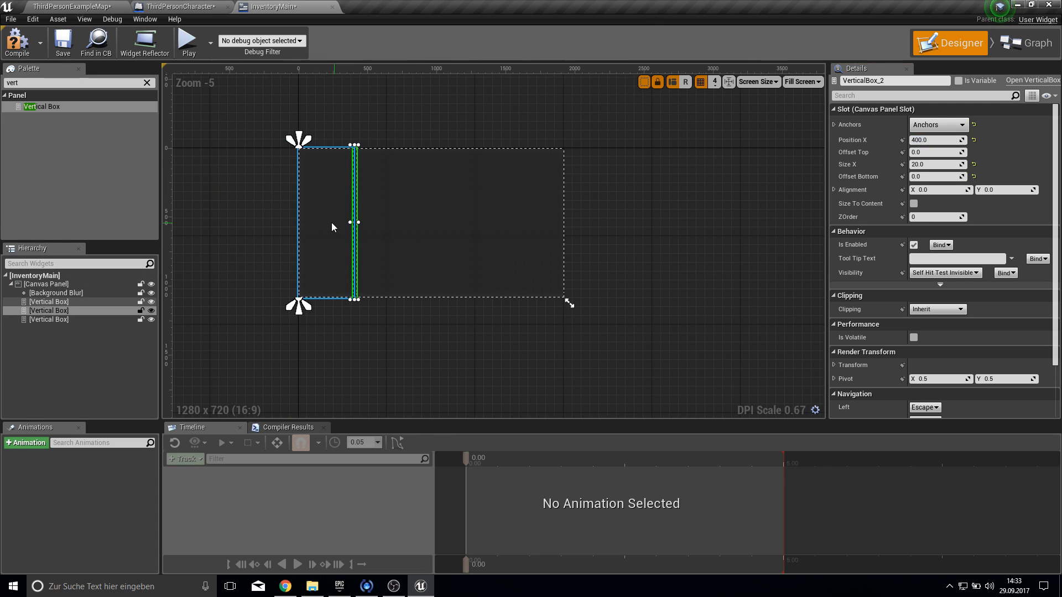
pyautogui.scroll(2, 334, 221)
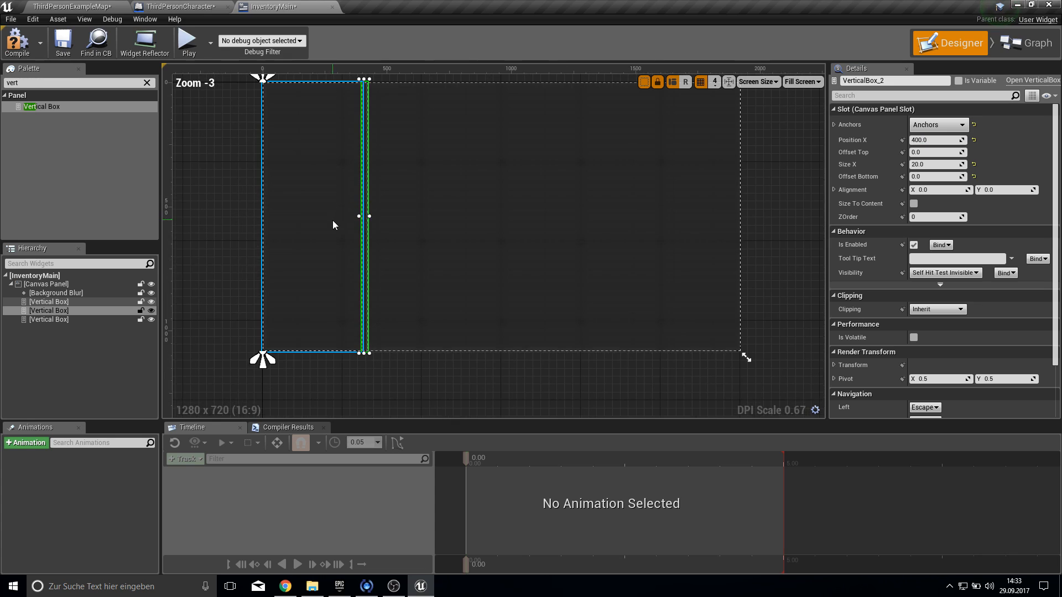
# - Wrap the first Vertical Box with a Horizontal Box and move the other two Vertical Boxes into it
pyautogui.rightClick(47, 303)
pyautogui.moveTo(82, 369)
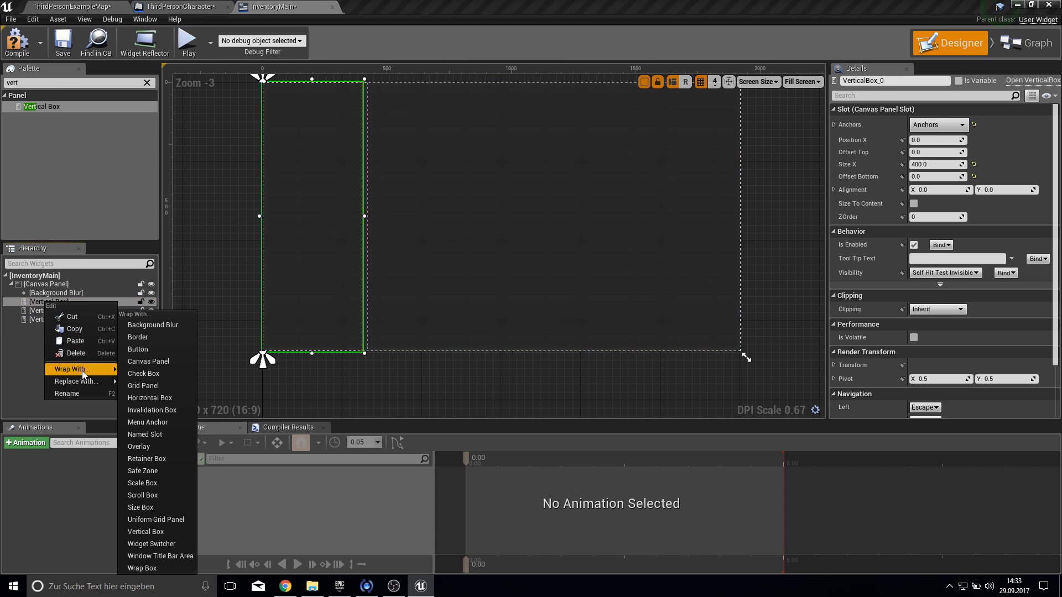
pyautogui.click(153, 398)
pyautogui.moveTo(31, 323); pyautogui.dragTo(54, 307)
pyautogui.click(53, 302)
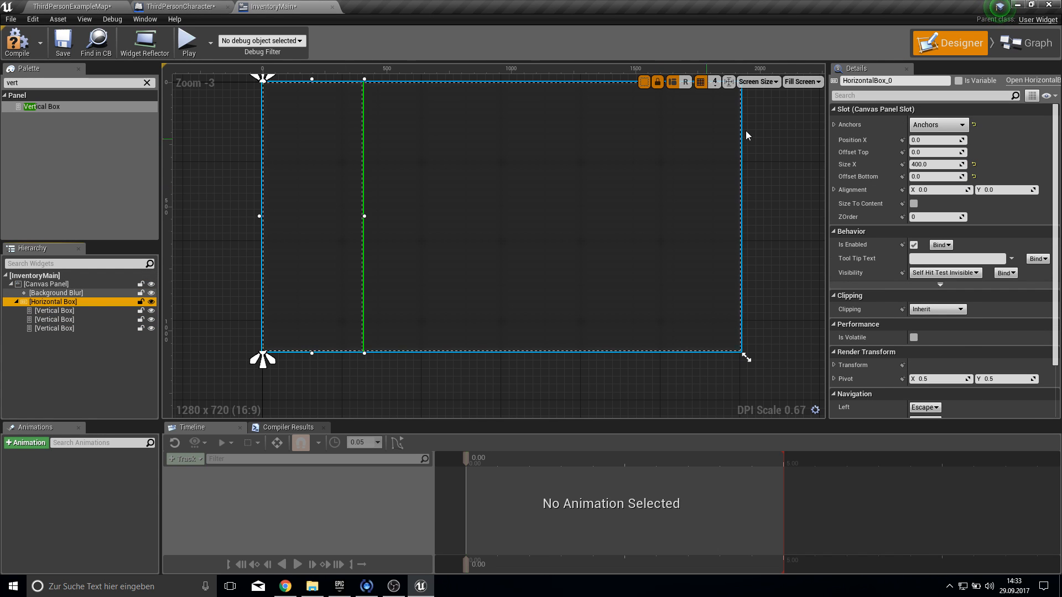
# - Anchor the Horizontal Box to fill the whole canvas and set its Offset Right to 0
pyautogui.click(948, 125)
pyautogui.click(1039, 270)
pyautogui.click(936, 164)
pyautogui.write('0')
pyautogui.press('Return')
# - Set the slot size of all three Vertical Boxes inside the Horizontal Box to Fill
pyautogui.click(66, 311)
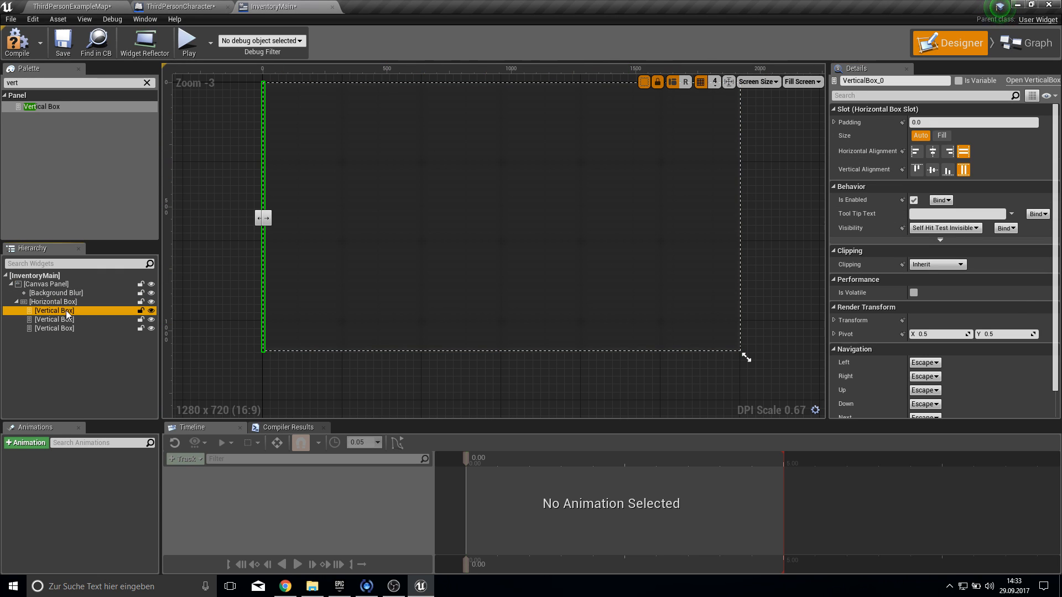
pyautogui.click(64, 319)
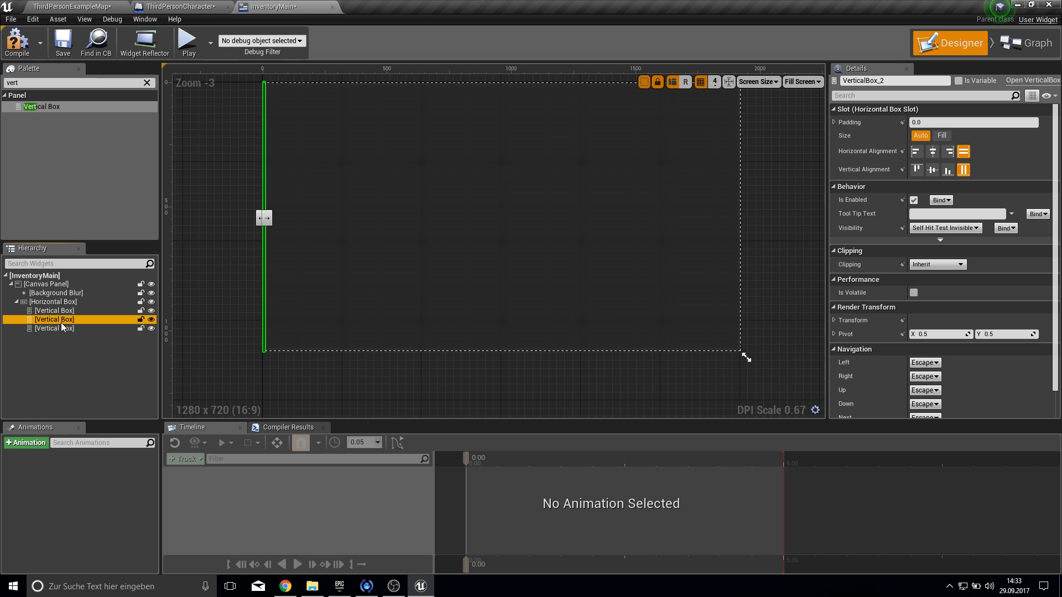
pyautogui.click(62, 328)
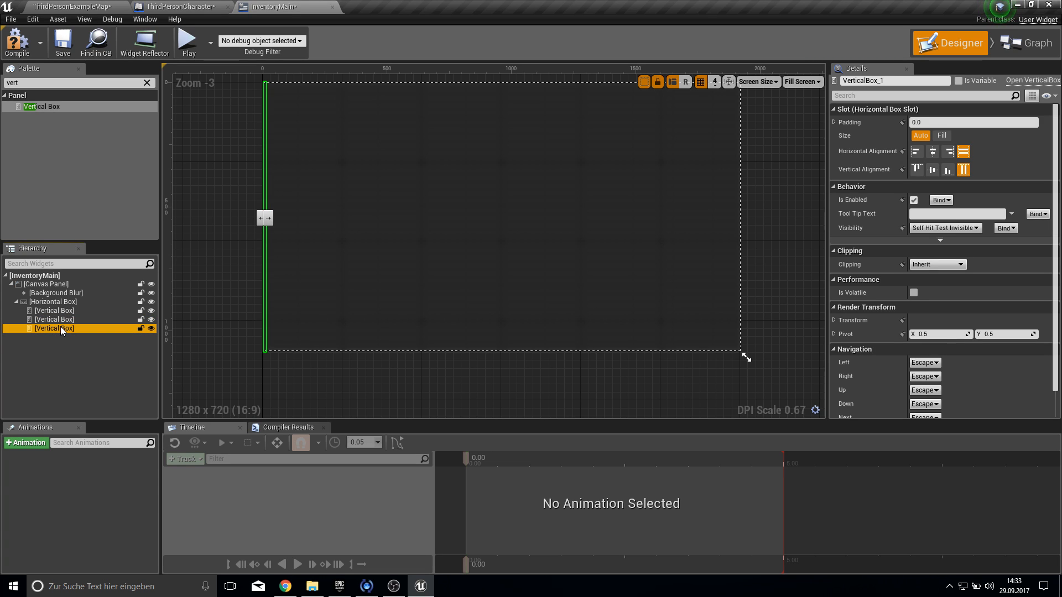
pyautogui.click(58, 311)
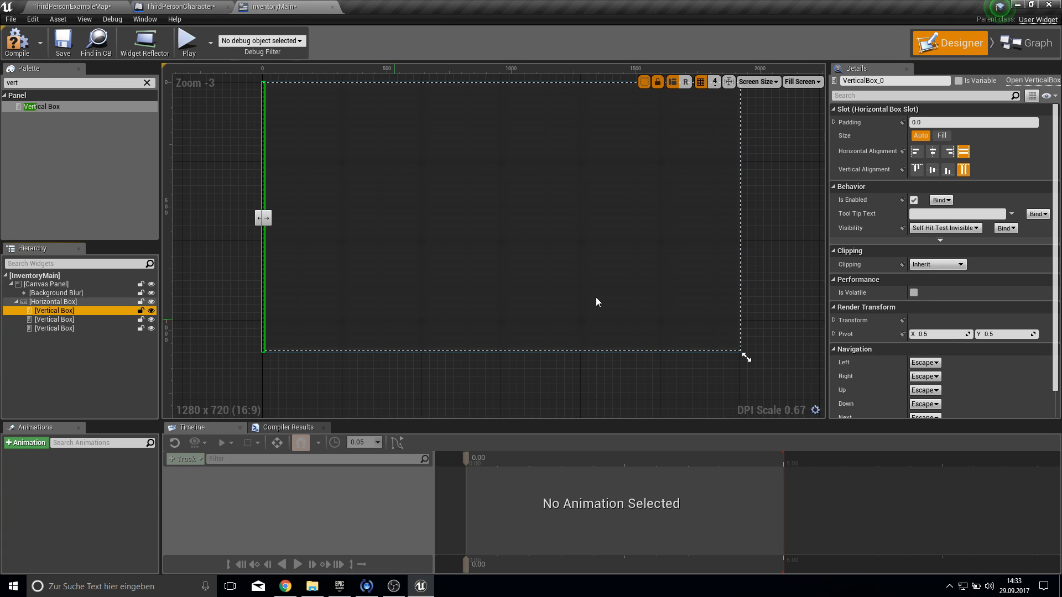
pyautogui.click(941, 135)
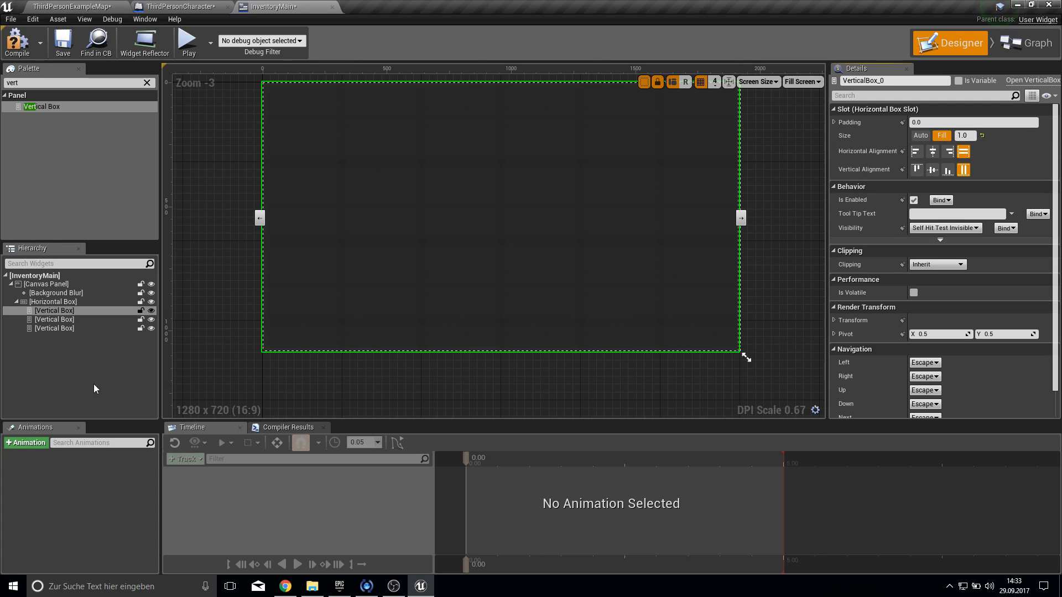
pyautogui.click(49, 328)
pyautogui.click(942, 136)
pyautogui.click(54, 319)
pyautogui.click(942, 135)
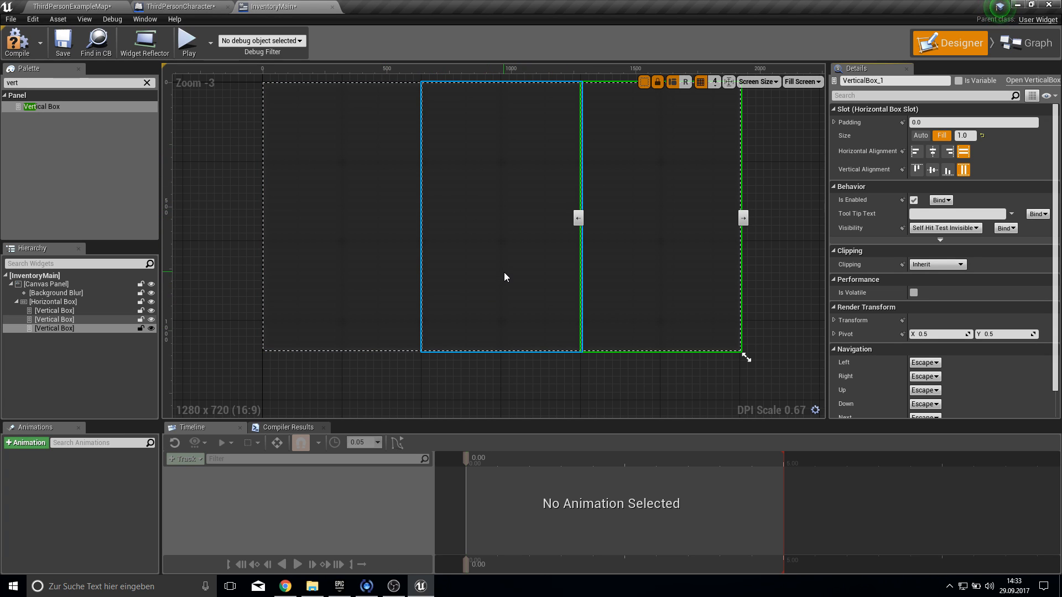
# - Try Fill ratios of 0.2 for the first Vertical Box and 0.0001 for the middle Vertical Box
pyautogui.click(81, 311)
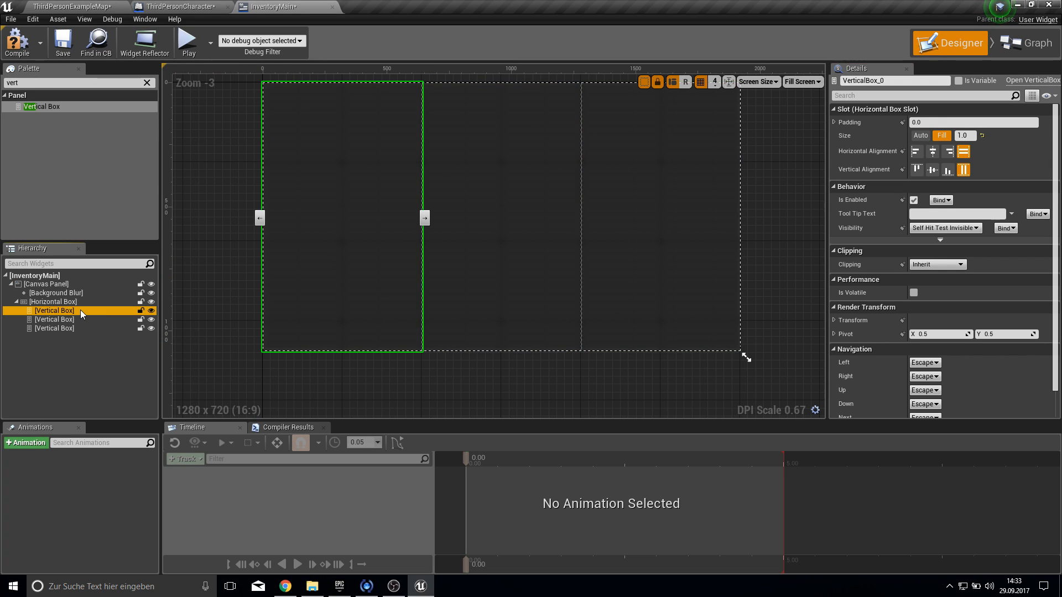
pyautogui.click(972, 135)
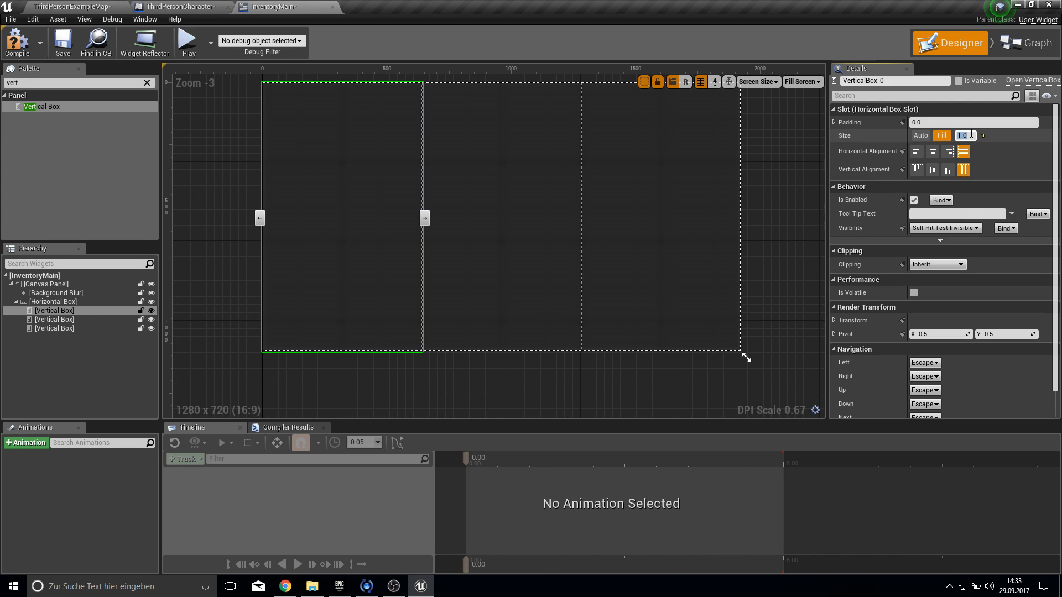
pyautogui.press('Return')
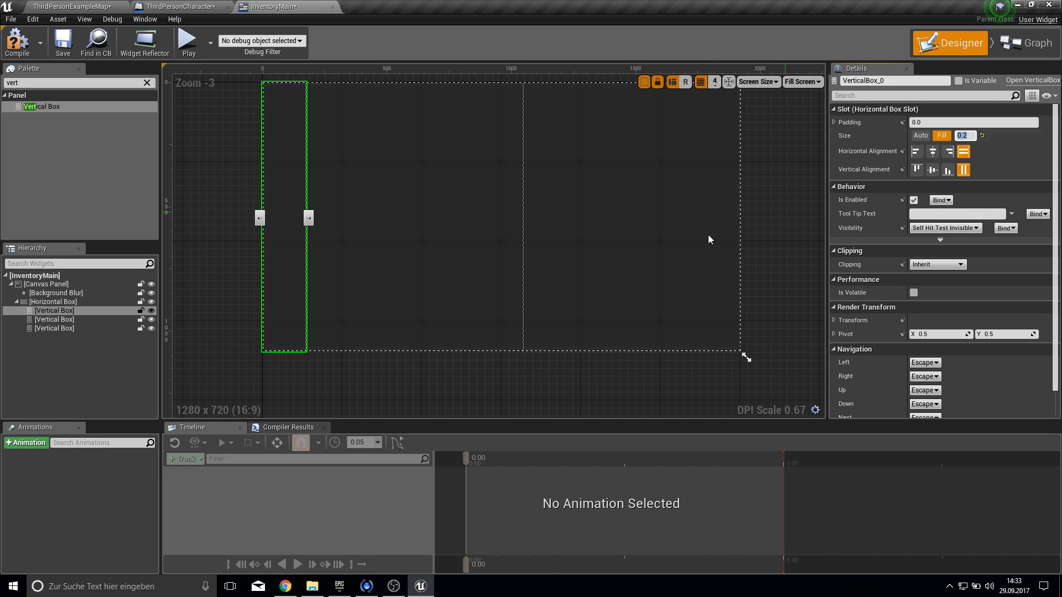
pyautogui.click(505, 216)
pyautogui.click(966, 136)
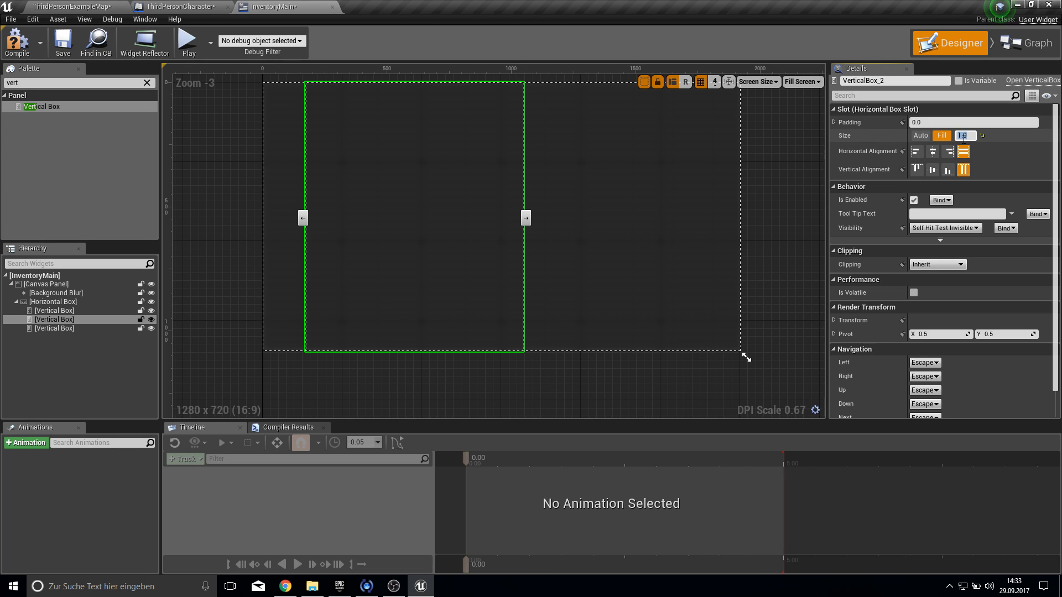
pyautogui.write('.00')
pyautogui.press('Return')
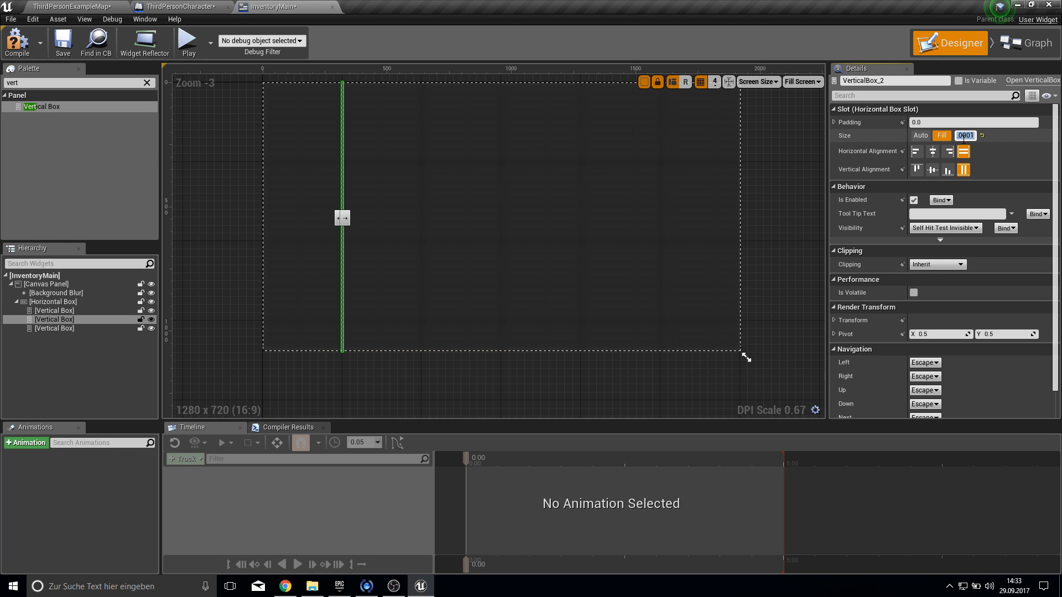
# - Try a Fill ratio of 0.9 for the third Vertical Box and inspect the resulting column widths
pyautogui.click(54, 328)
pyautogui.click(965, 135)
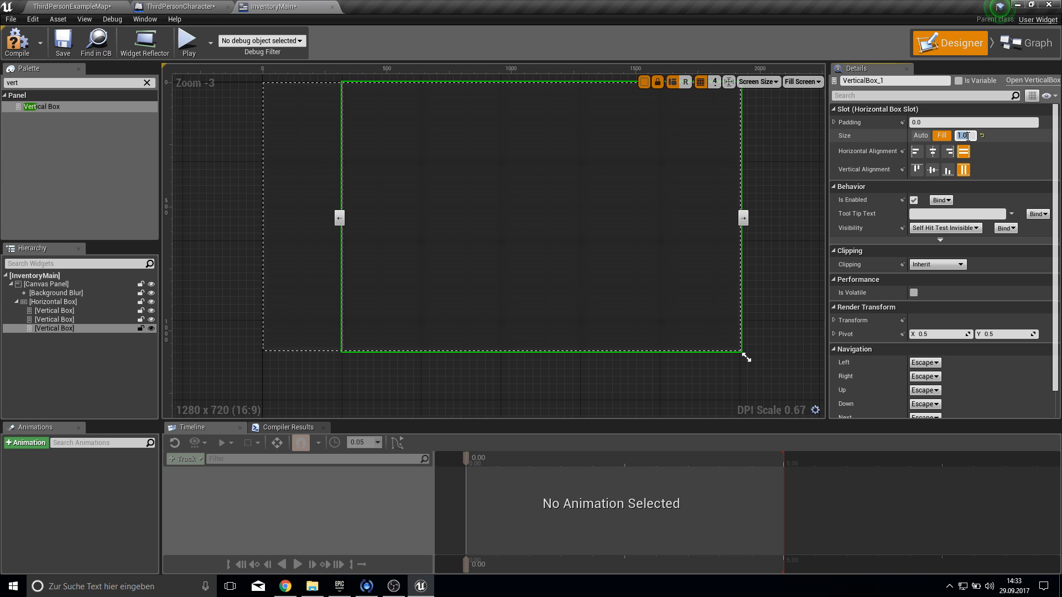
pyautogui.write('0.9')
pyautogui.press('Return')
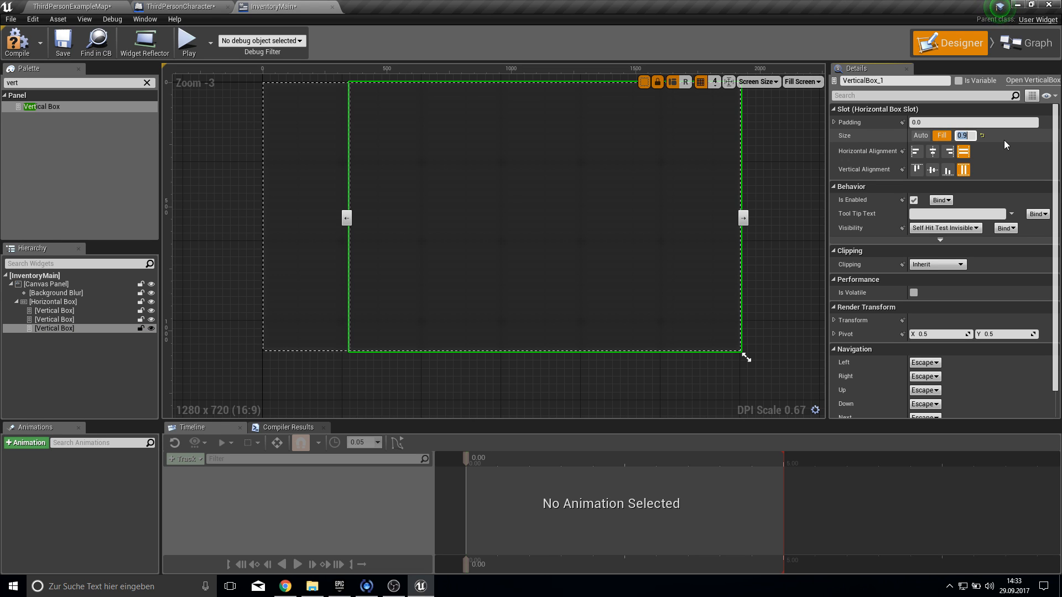
pyautogui.scroll(5, 332, 270)
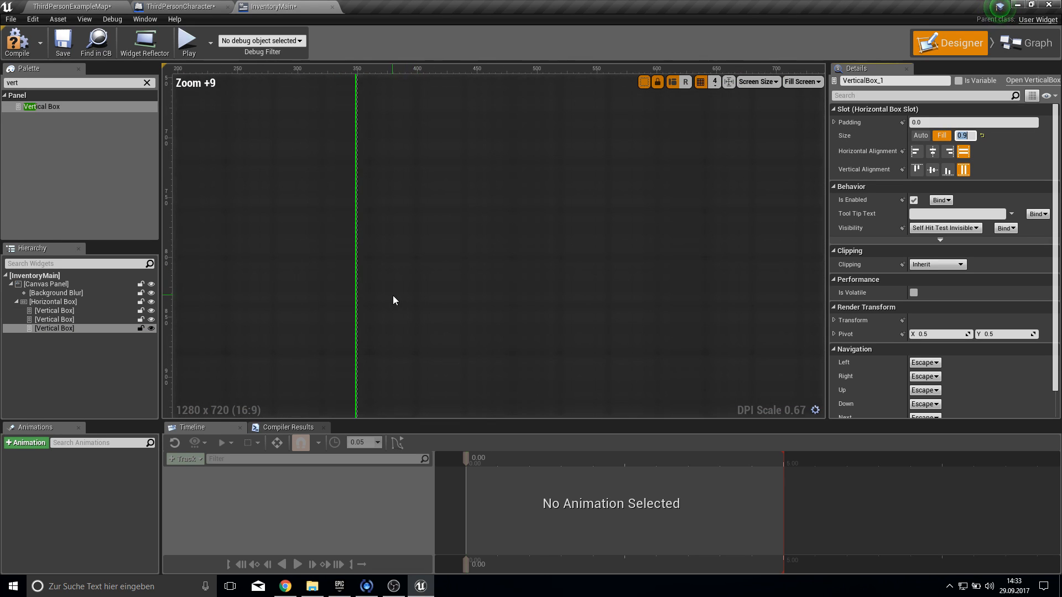
pyautogui.scroll(-5, 382, 301)
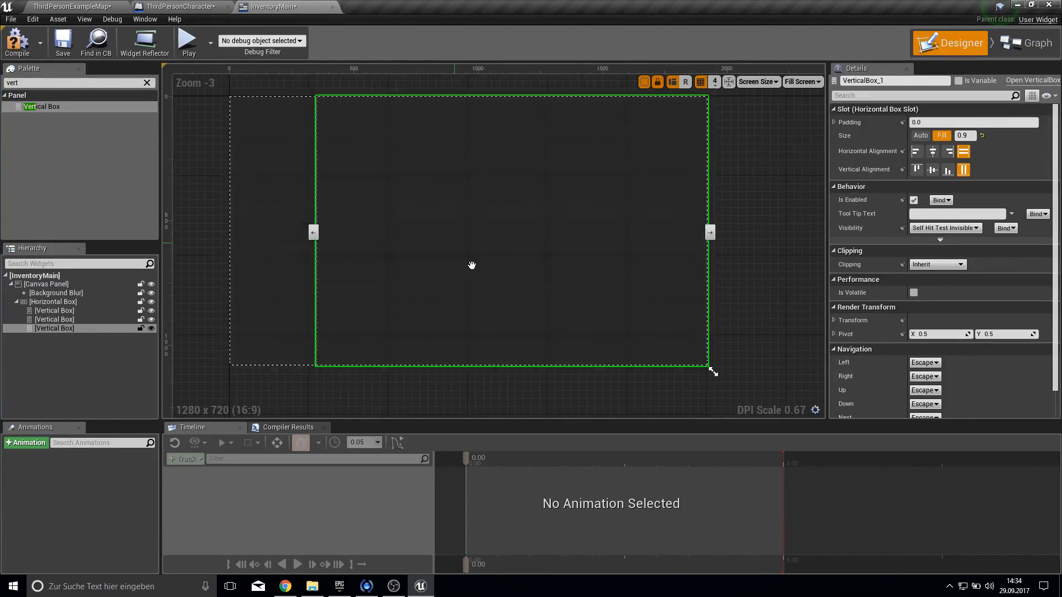
# - Reset the slot size of all three Vertical Boxes in the Horizontal Box to Auto
pyautogui.click(982, 136)
pyautogui.click(50, 319)
pyautogui.click(942, 135)
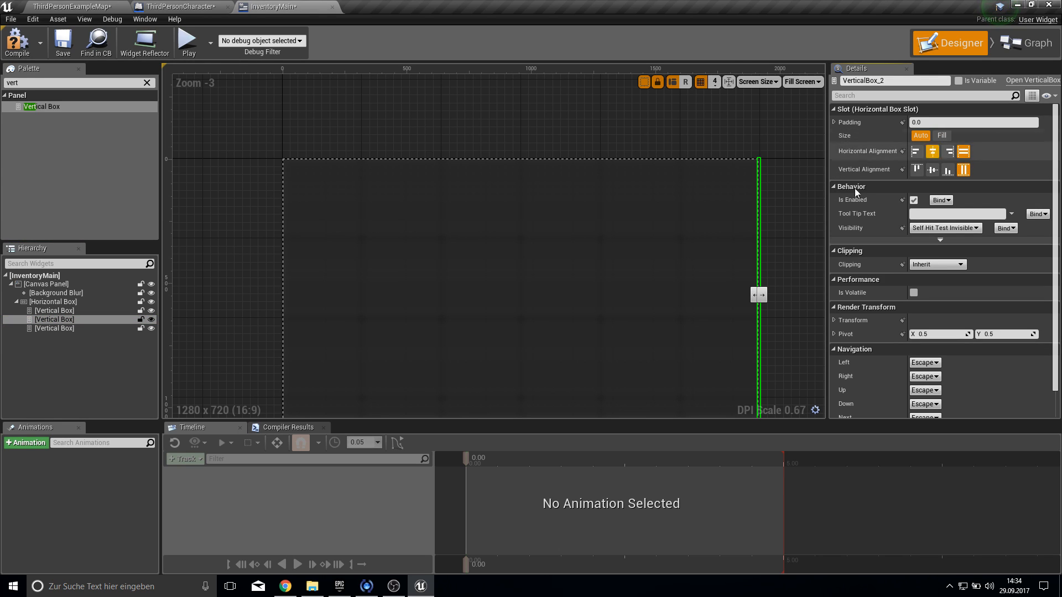
pyautogui.click(54, 311)
pyautogui.click(982, 135)
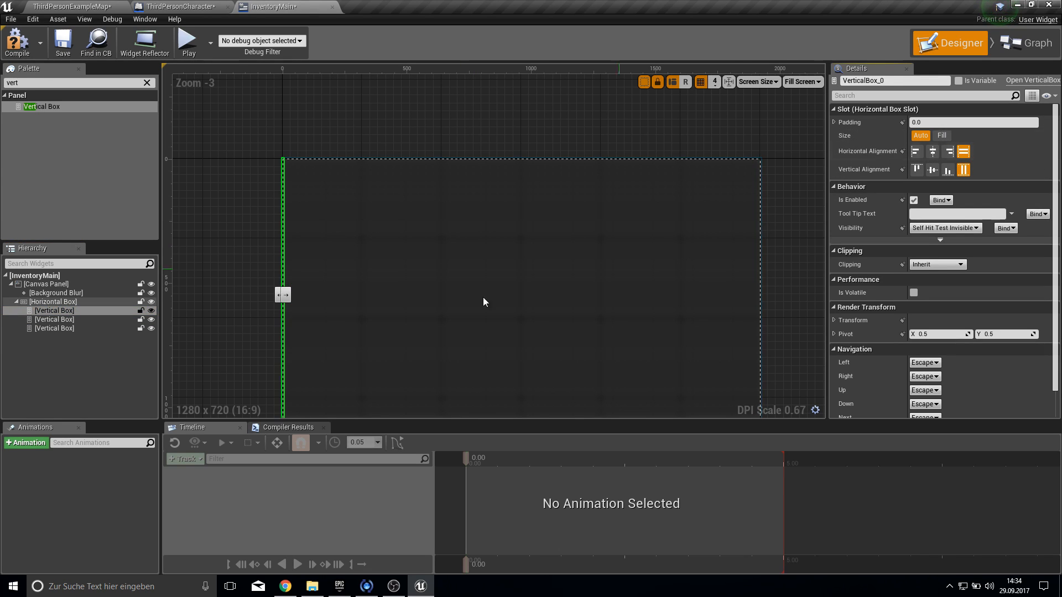
# - Wrap the first Vertical Box with a Size Box and set its Width Override to 400
pyautogui.rightClick(60, 312)
pyautogui.moveTo(85, 377)
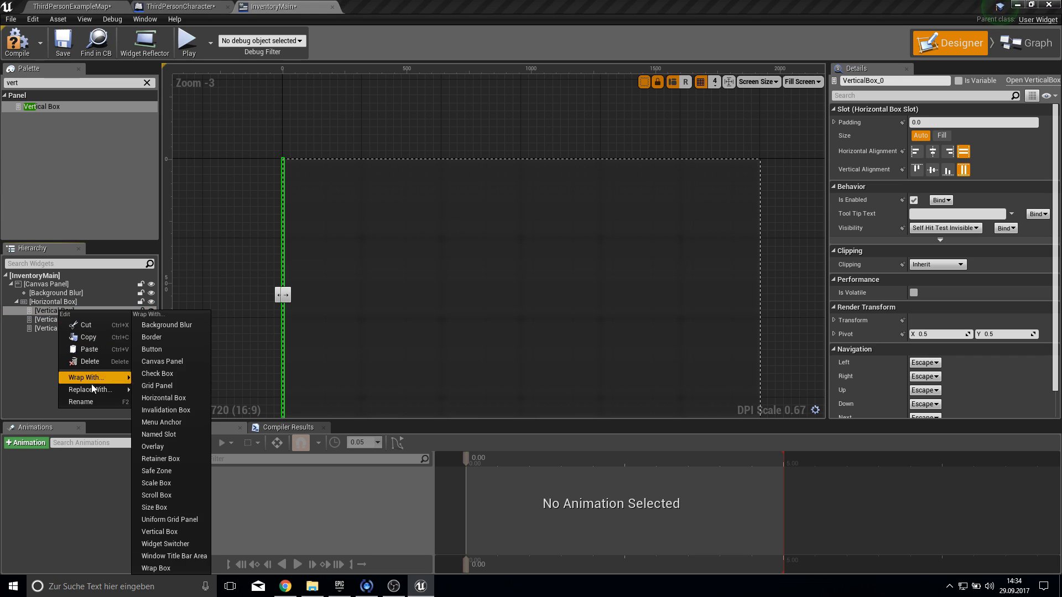
pyautogui.click(162, 506)
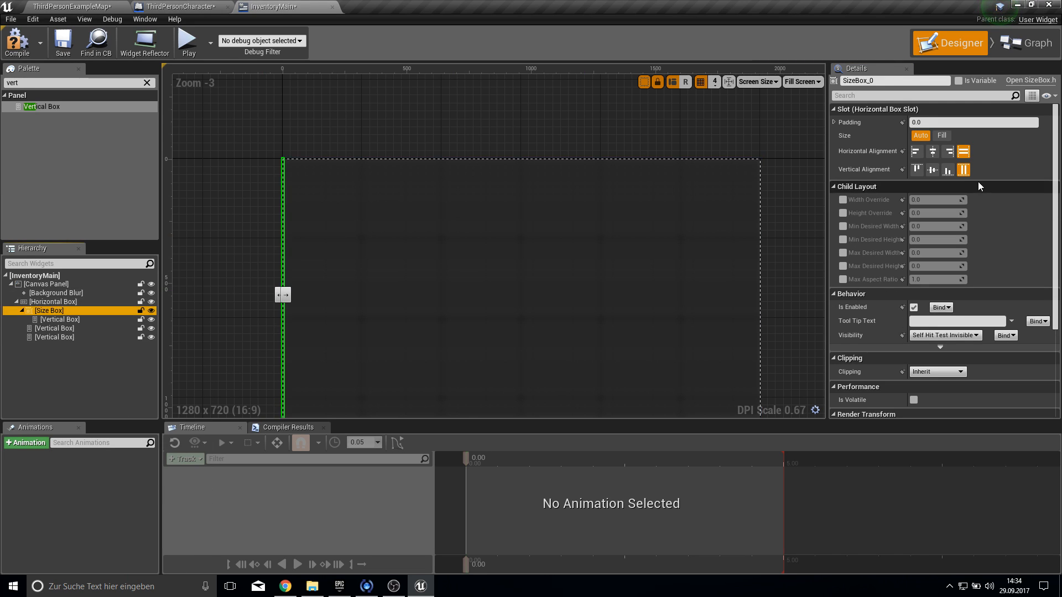
pyautogui.click(843, 199)
pyautogui.click(942, 200)
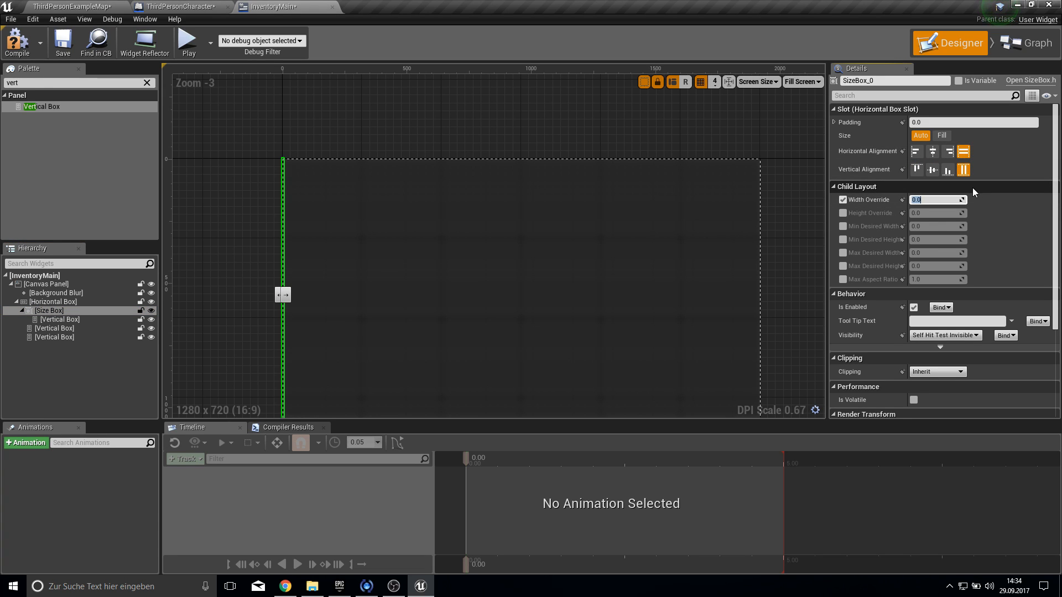
pyautogui.write('400')
pyautogui.press('Return')
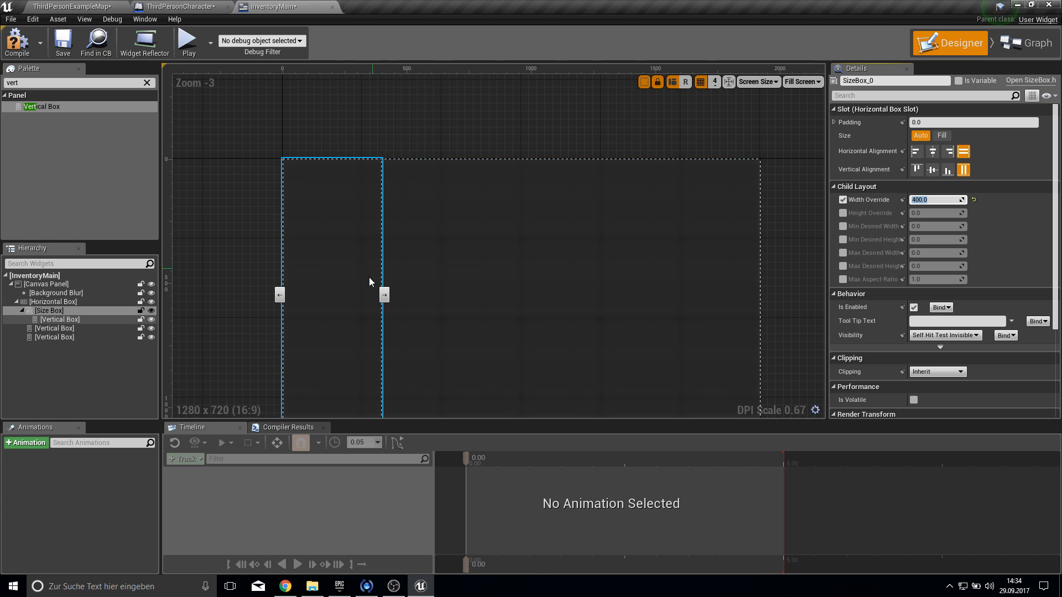
# - Set the slot size of the third Vertical Box to Fill
pyautogui.click(86, 329)
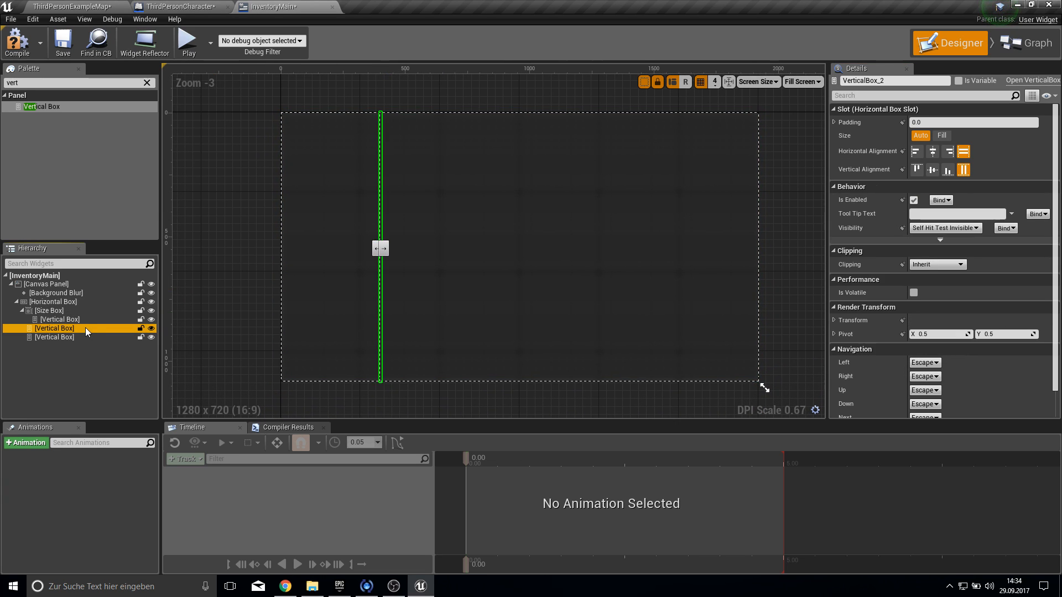
pyautogui.click(53, 338)
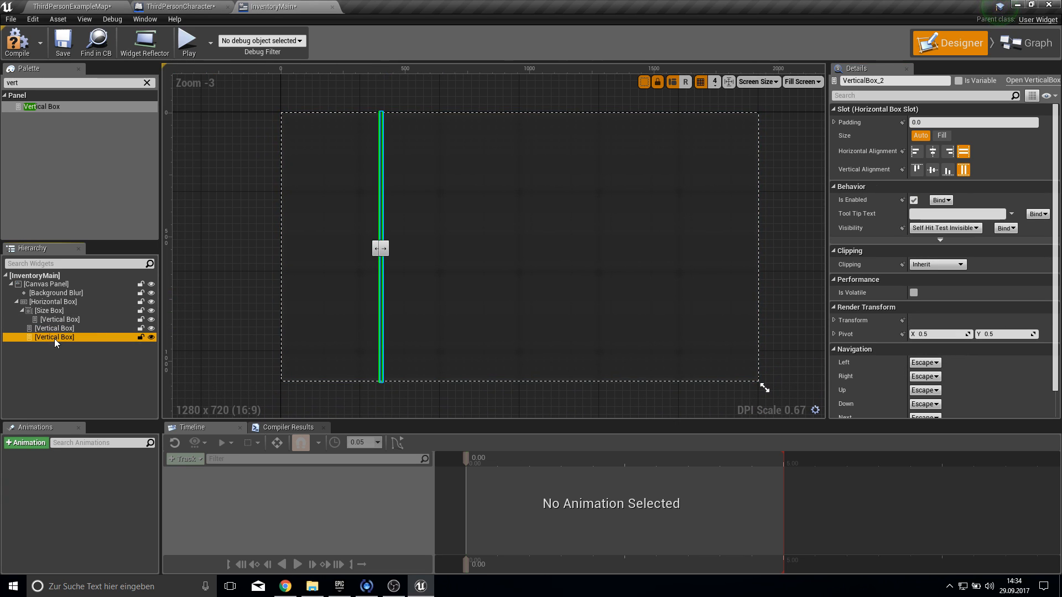
pyautogui.click(942, 136)
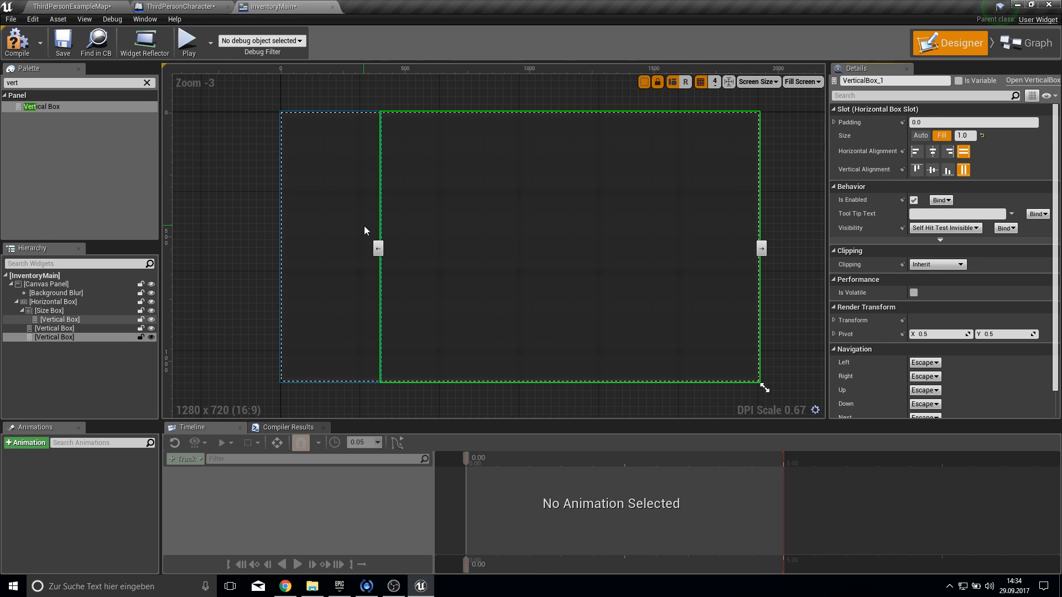
# - Examine the boundaries between the Size Box column and the middle and third Vertical Boxes up close
pyautogui.scroll(6, 386, 228)
pyautogui.scroll(17, 386, 228)
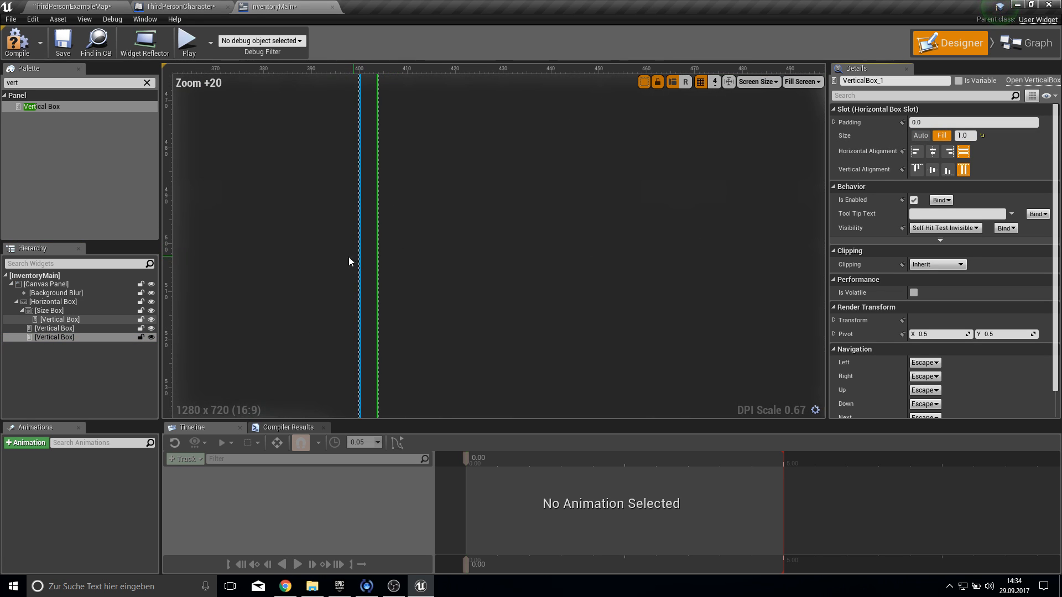
pyautogui.click(62, 327)
pyautogui.click(59, 319)
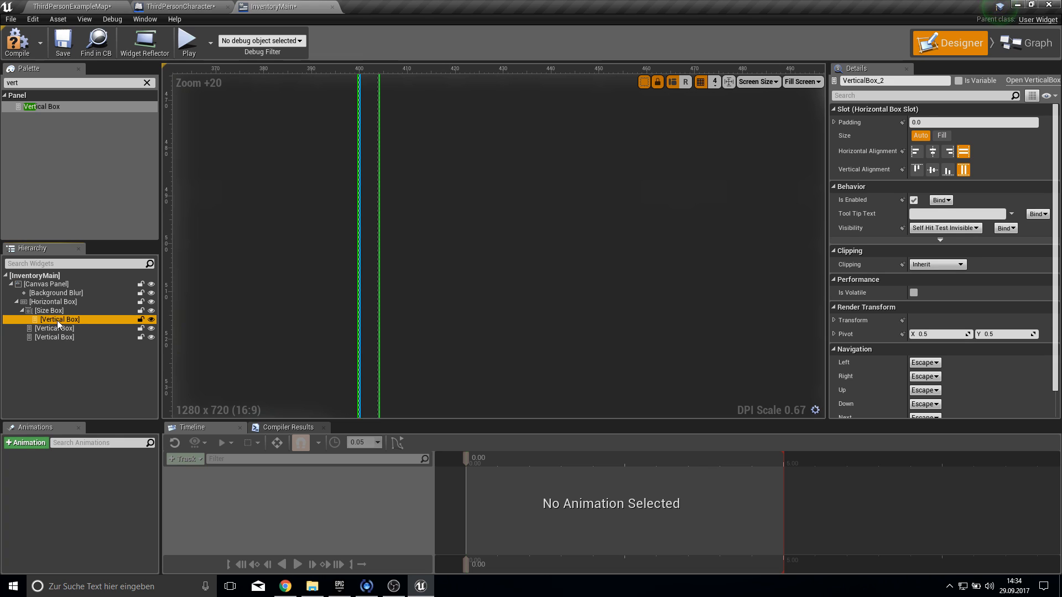
pyautogui.click(61, 337)
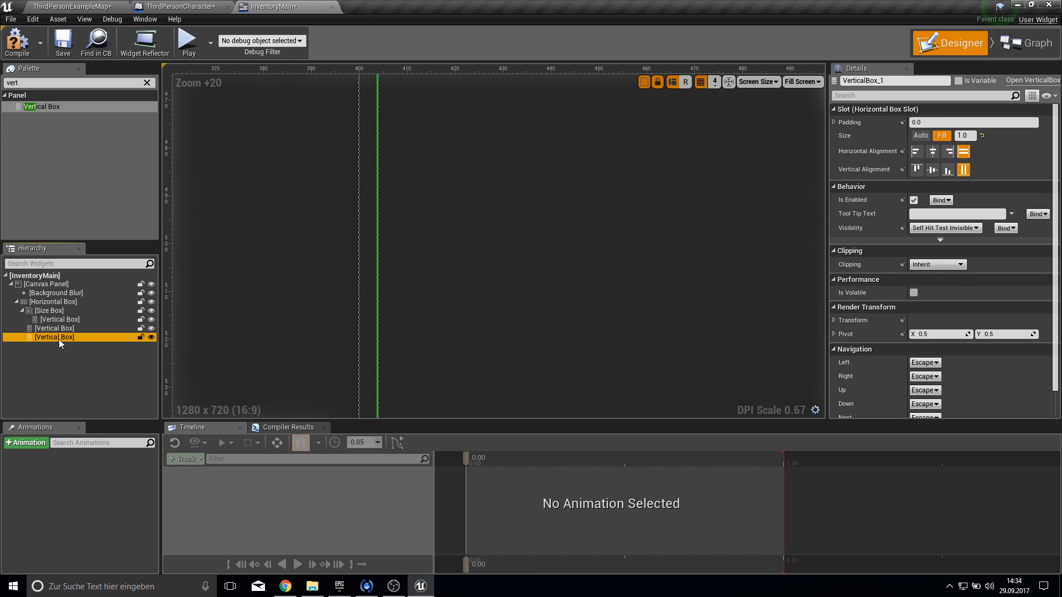
pyautogui.scroll(-20, 357, 266)
pyautogui.scroll(-1, 332, 260)
pyautogui.scroll(4, 339, 274)
pyautogui.moveTo(426, 257); pyautogui.dragTo(412, 266, button='right')
pyautogui.scroll(-2, 410, 267)
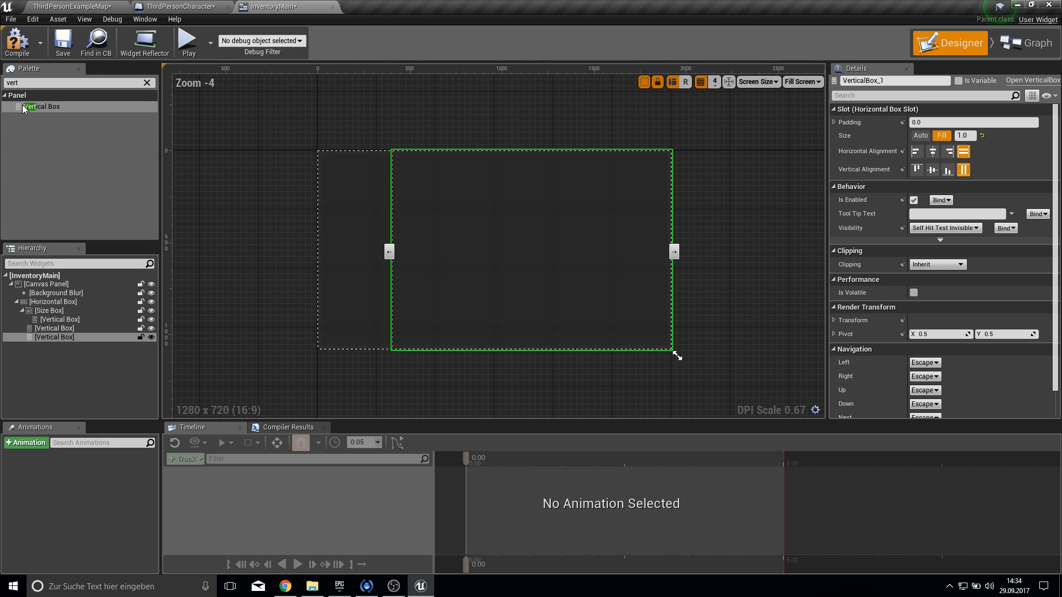
# - Add a Border inside the middle Vertical Box and set its slot size to Fill
pyautogui.write('border')
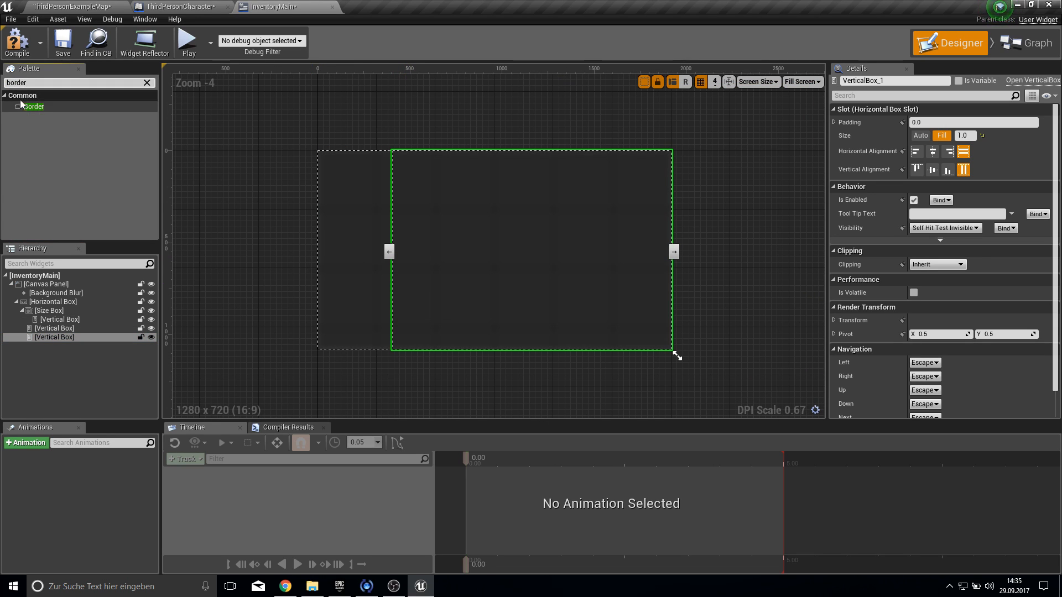
pyautogui.moveTo(33, 106); pyautogui.dragTo(71, 332)
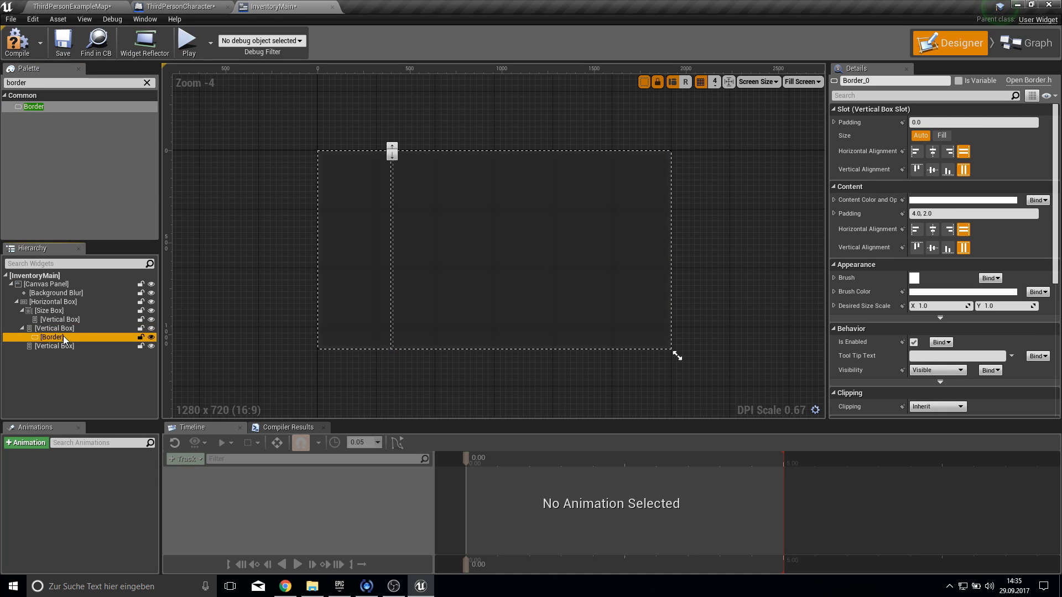
pyautogui.click(942, 136)
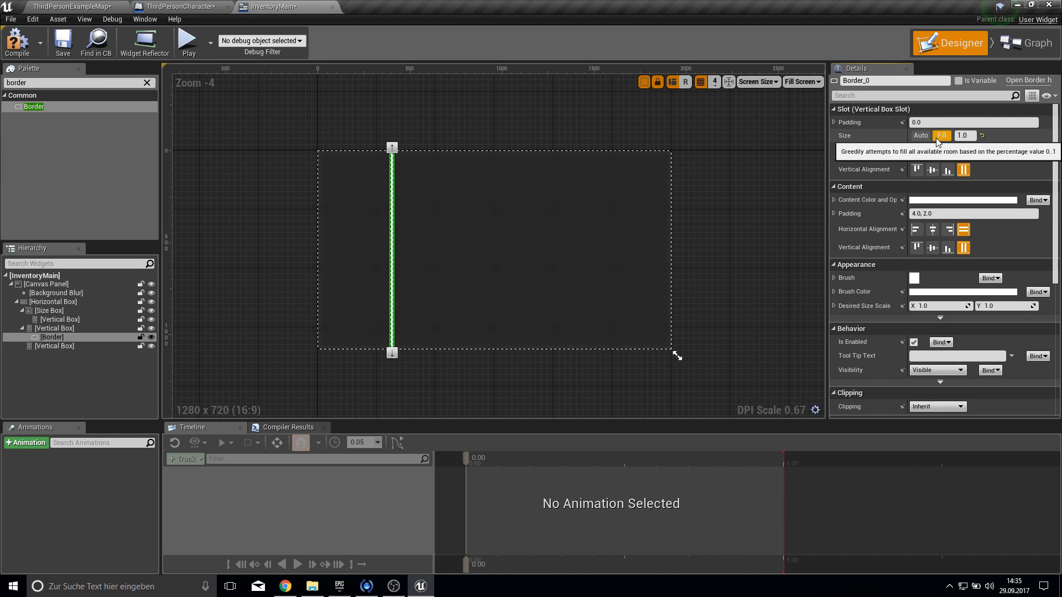
pyautogui.scroll(3, 371, 274)
pyautogui.scroll(10, 340, 298)
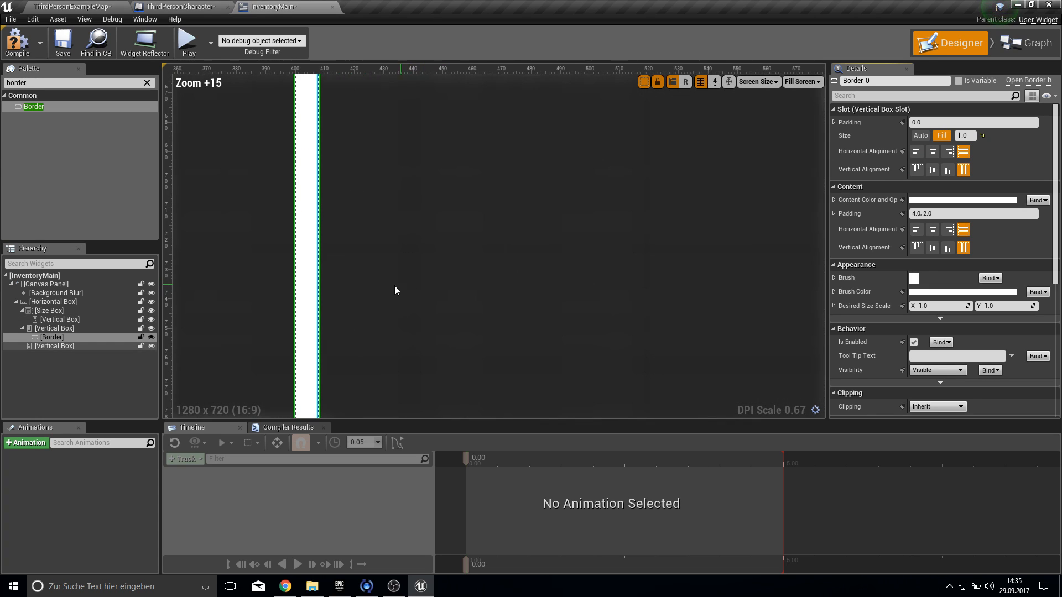
# - Try a left and right slot padding of 3 on the Border, returning both values to 0
pyautogui.click(834, 123)
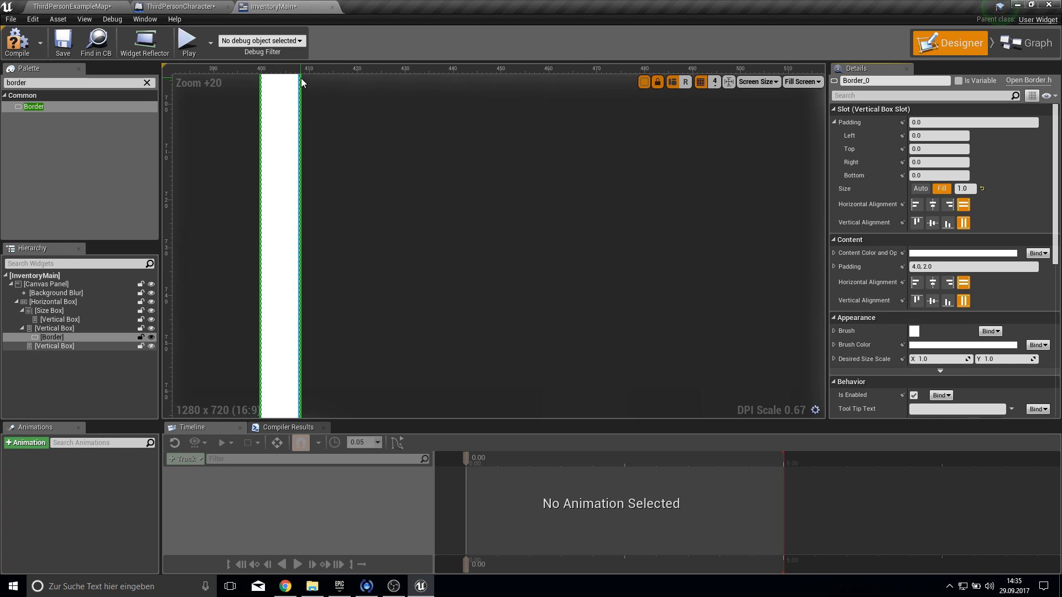
pyautogui.click(934, 136)
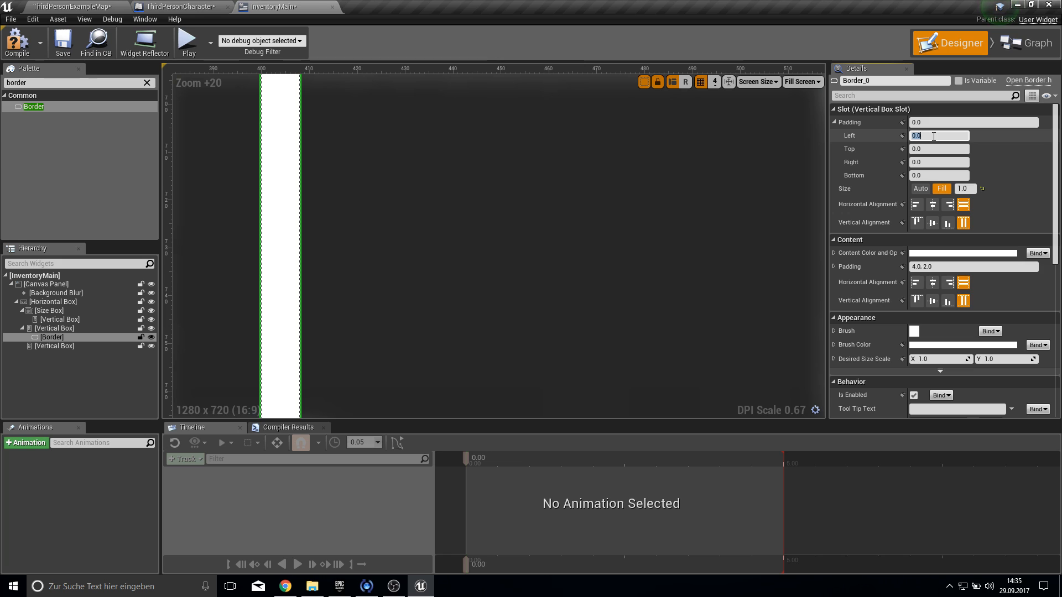
pyautogui.press('Tab')
pyautogui.press('Tab')
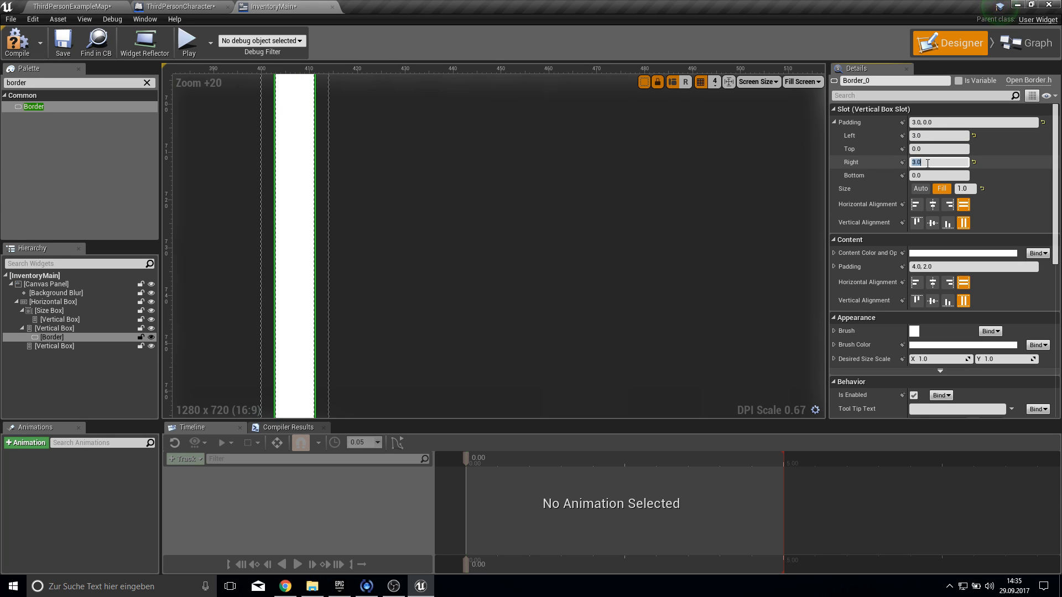
pyautogui.click(926, 136)
pyautogui.write('0')
pyautogui.press('Return')
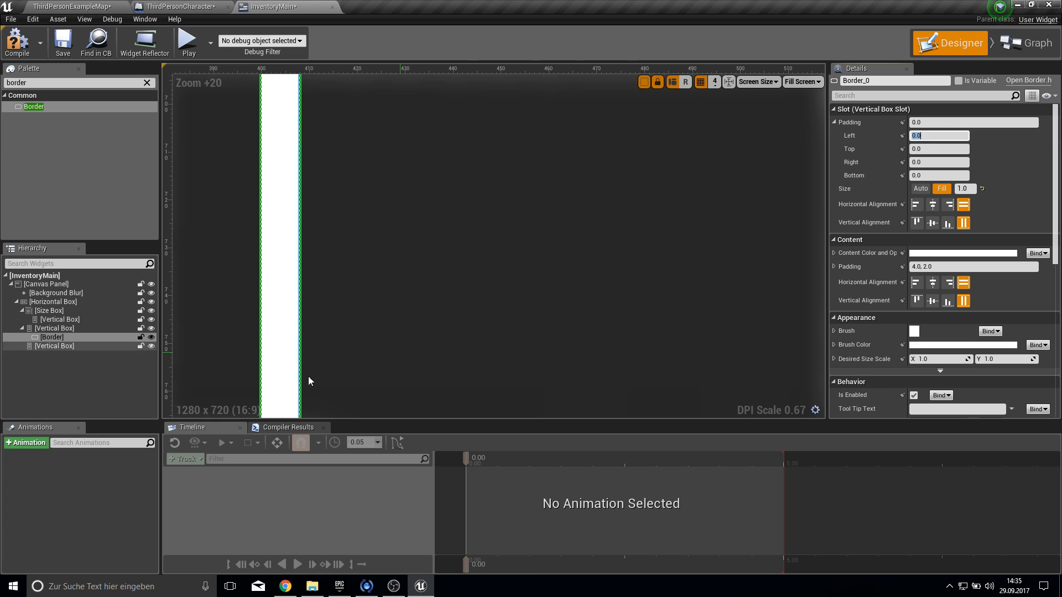
# - Try a left and right slot padding of 3 on the middle Vertical Box, returning both values to 0
pyautogui.click(64, 330)
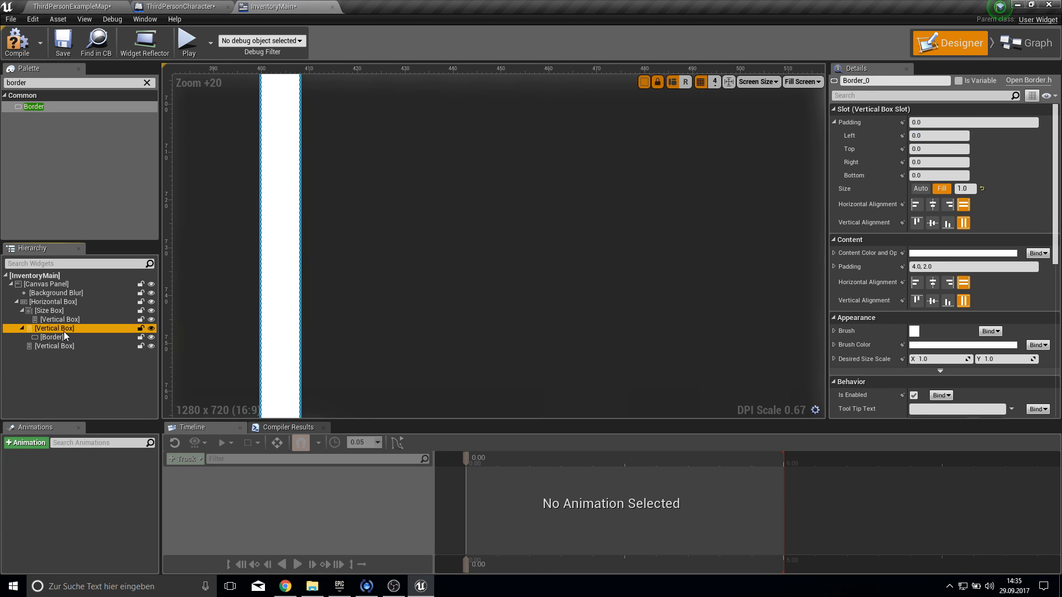
pyautogui.click(834, 123)
pyautogui.click(924, 135)
pyautogui.write('3')
pyautogui.press('Tab')
pyautogui.click(928, 162)
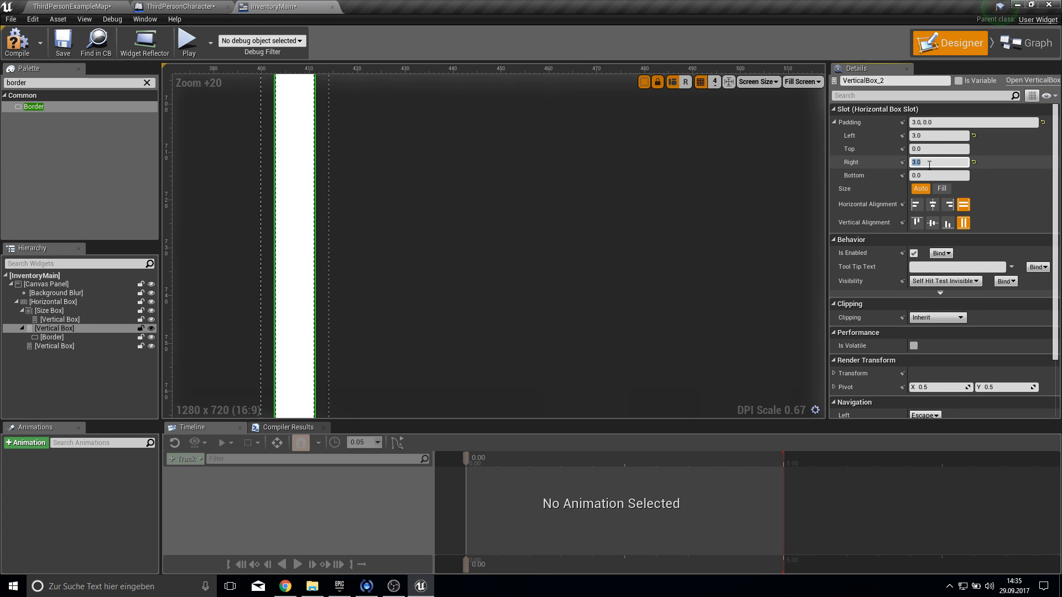
pyautogui.write('0')
pyautogui.click(920, 136)
pyautogui.write('0')
pyautogui.press('Return')
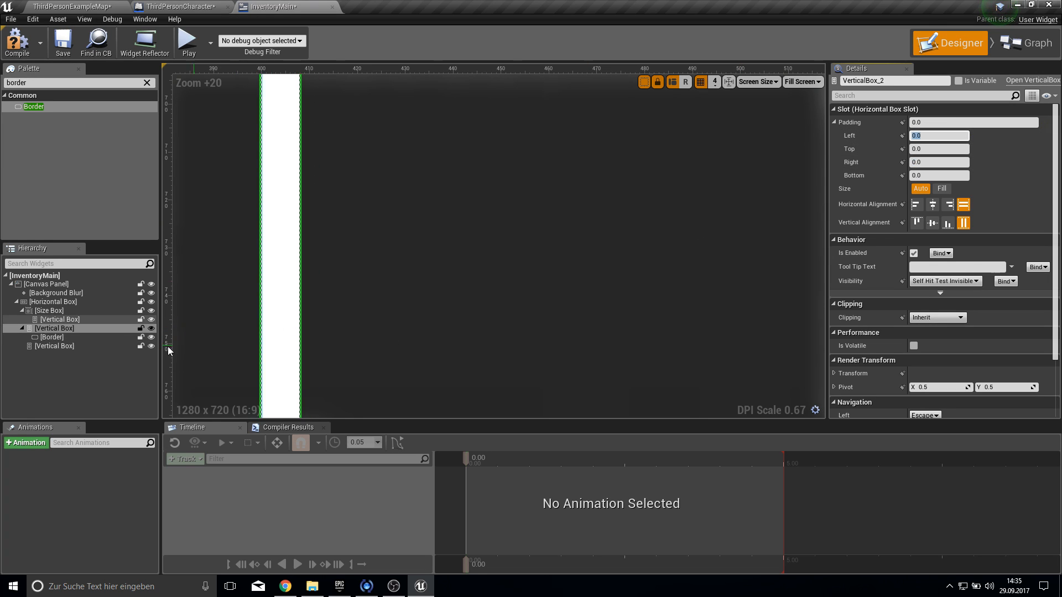
# - Set the Border's content padding to 2 for both Left and Right
pyautogui.click(78, 338)
pyautogui.click(834, 268)
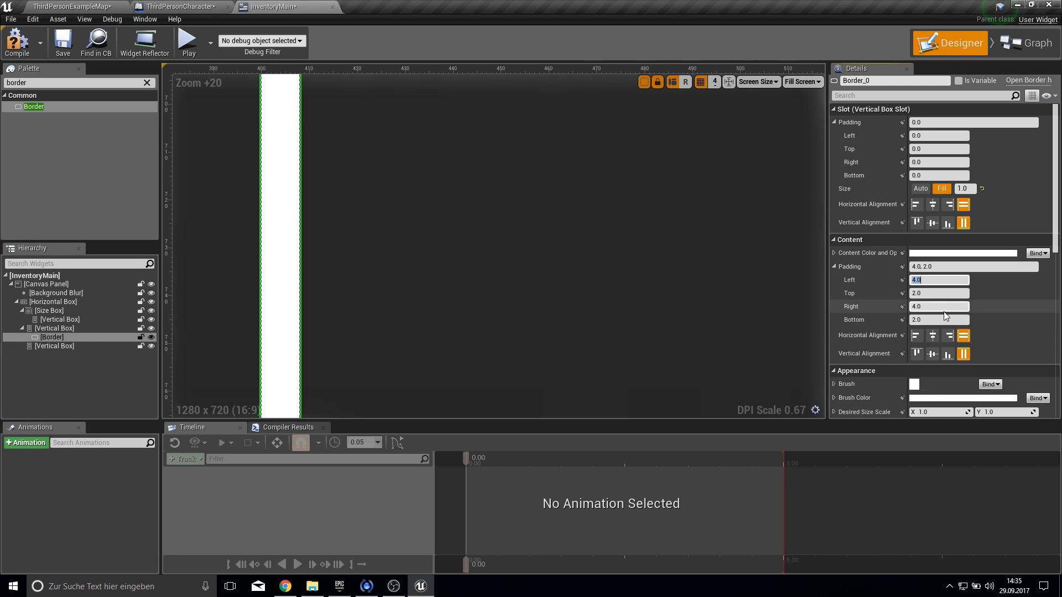
pyautogui.write('2')
pyautogui.click(924, 308)
pyautogui.write('2')
pyautogui.press('Return')
pyautogui.scroll(-20, 287, 253)
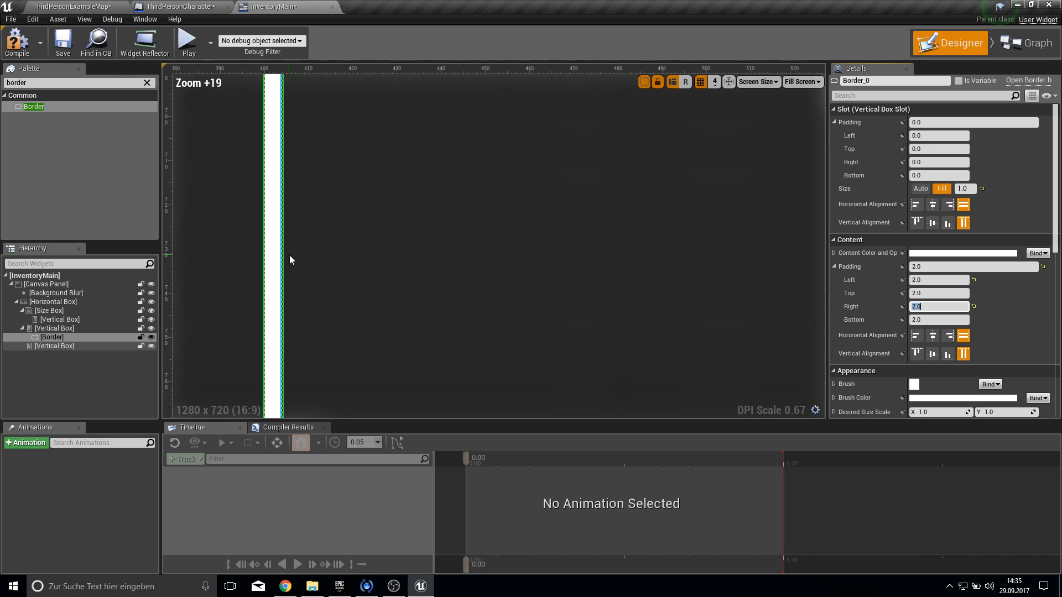
# - Save the widget and run the game preview to check the divider line in the inventory
pyautogui.click(263, 251)
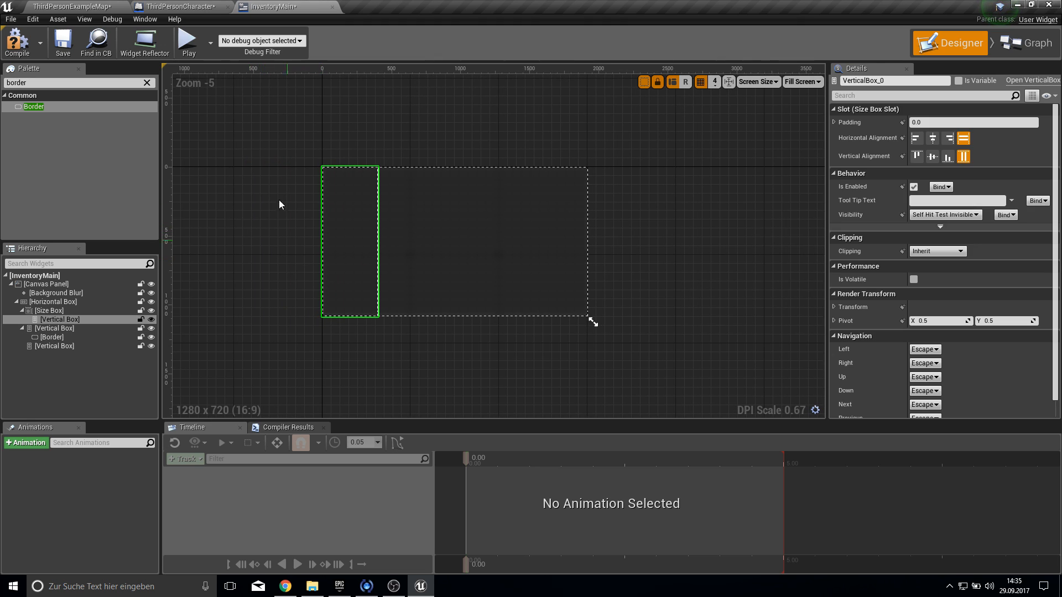
pyautogui.click(62, 39)
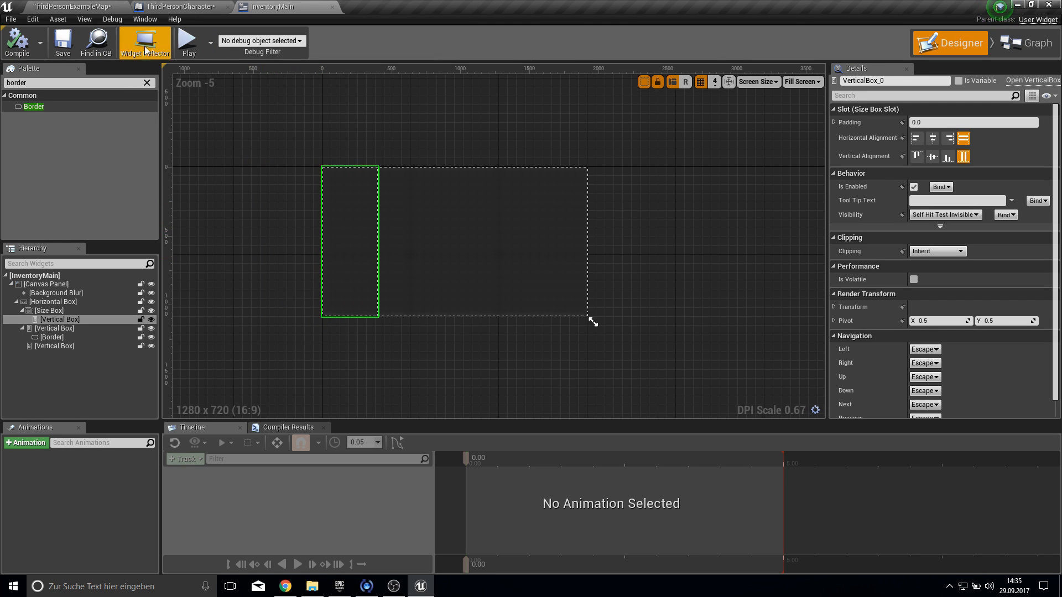
pyautogui.click(188, 40)
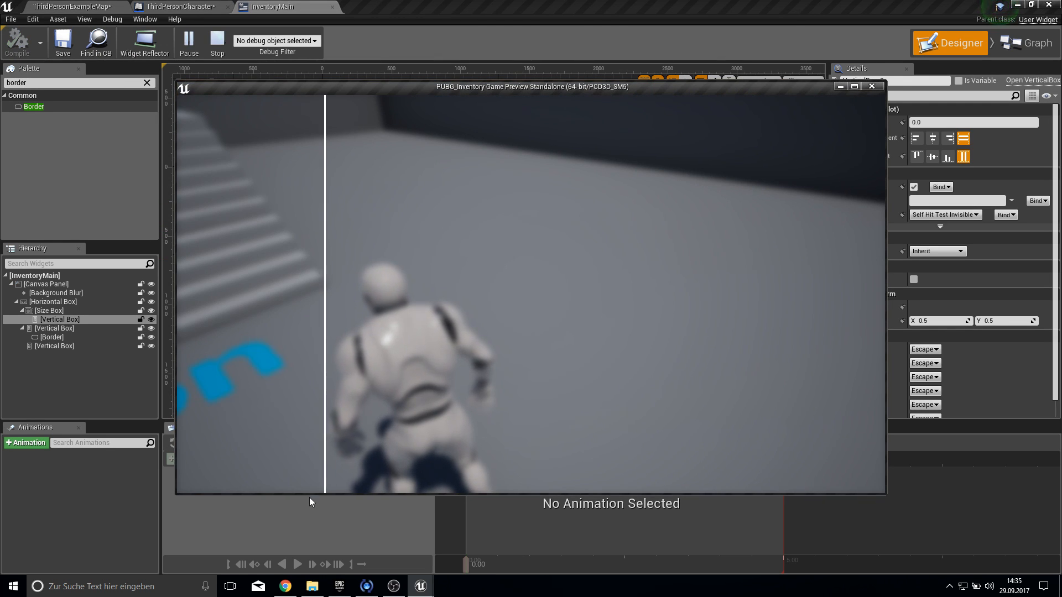
pyautogui.press('Escape')
# - Set the Border's content padding to 0.5 on all four sides
pyautogui.scroll(12, 306, 297)
pyautogui.scroll(5, 332, 292)
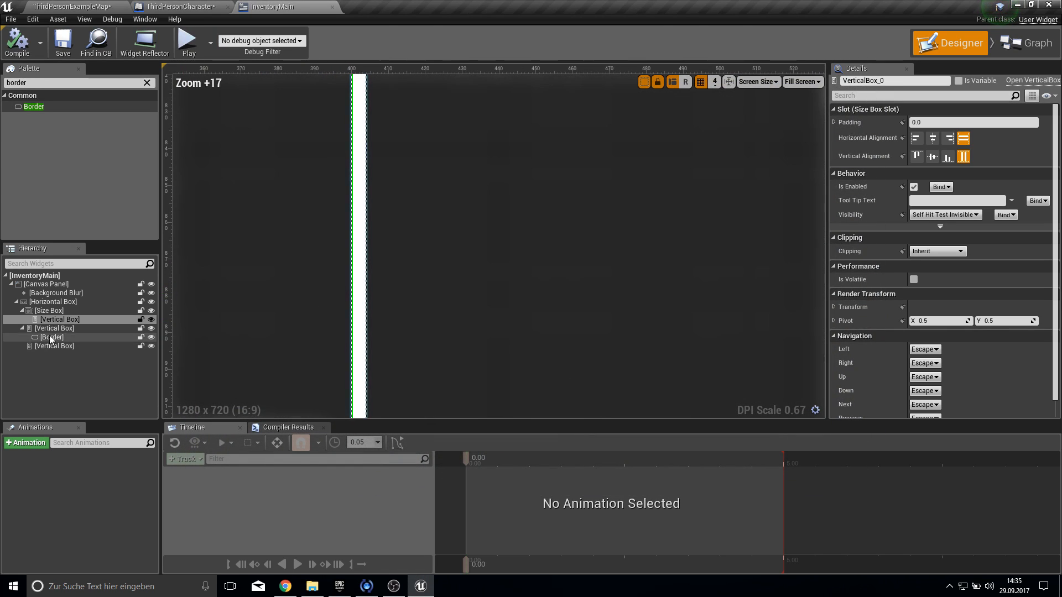
pyautogui.click(52, 337)
pyautogui.click(938, 279)
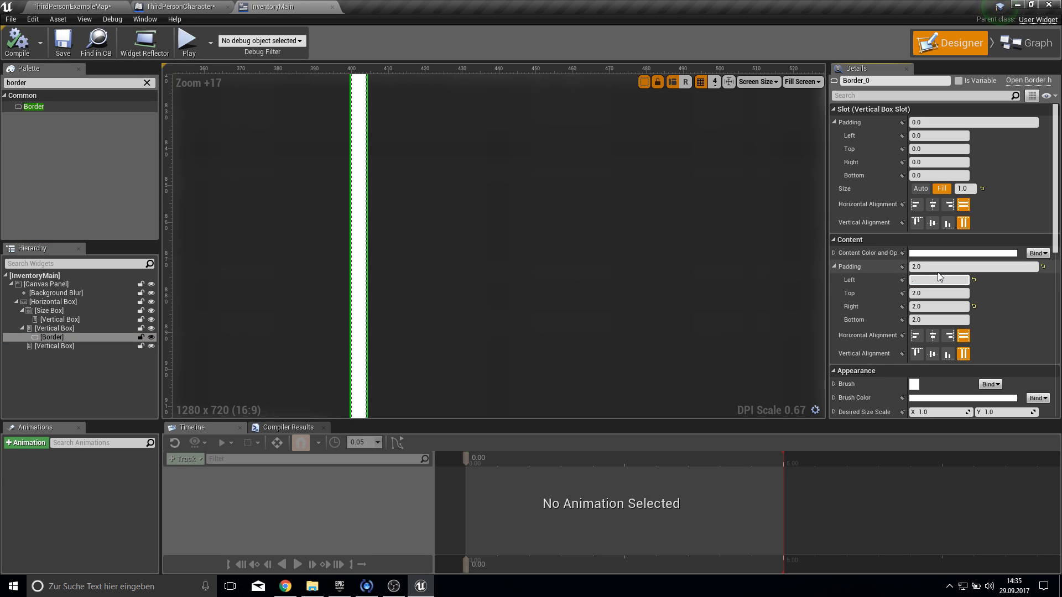
pyautogui.press('Tab')
pyautogui.write('0.5')
pyautogui.press('Return')
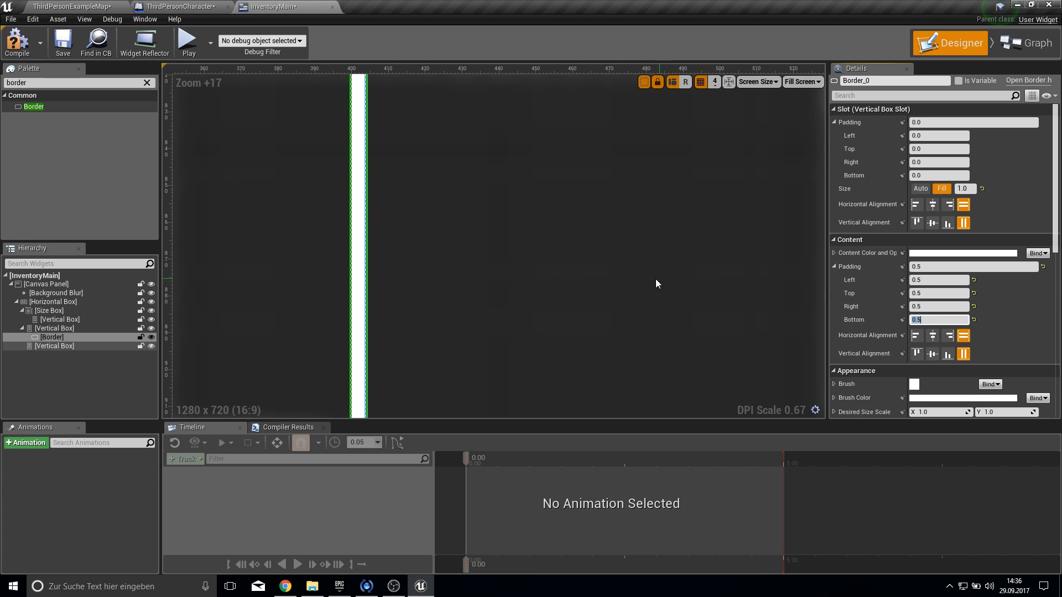
pyautogui.scroll(-17, 419, 182)
pyautogui.scroll(13, 431, 190)
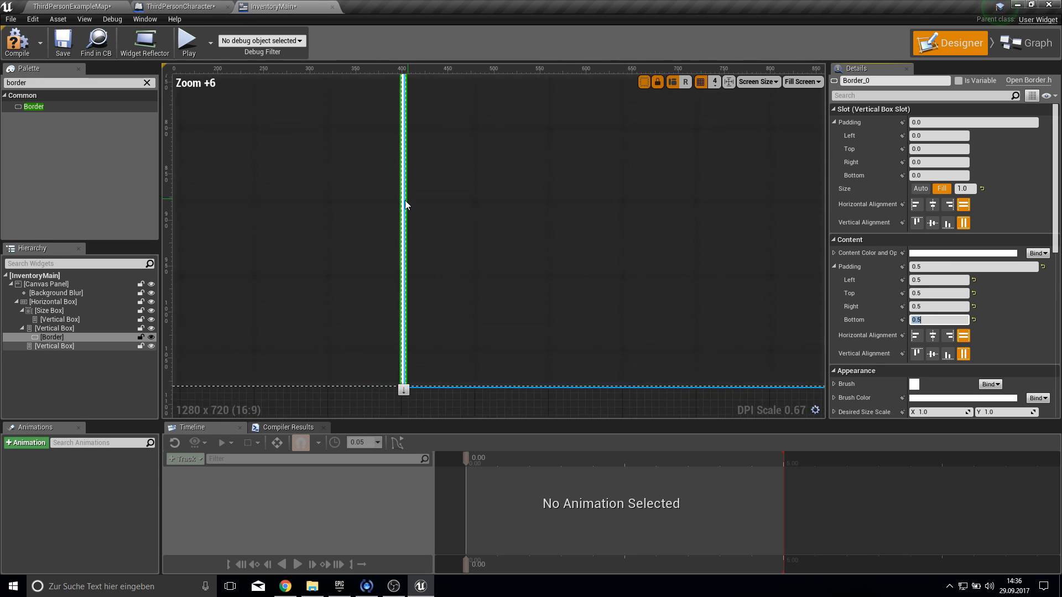
pyautogui.scroll(7, 433, 248)
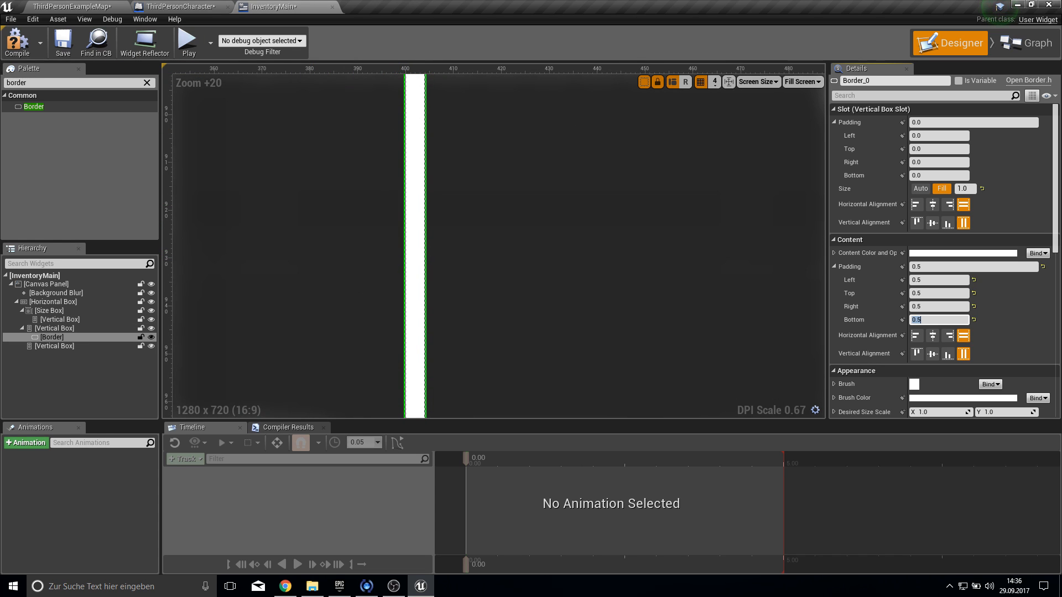
# - Compile the widget and preview the opened inventory in the game to judge the divider's thickness
pyautogui.click(18, 42)
pyautogui.click(187, 41)
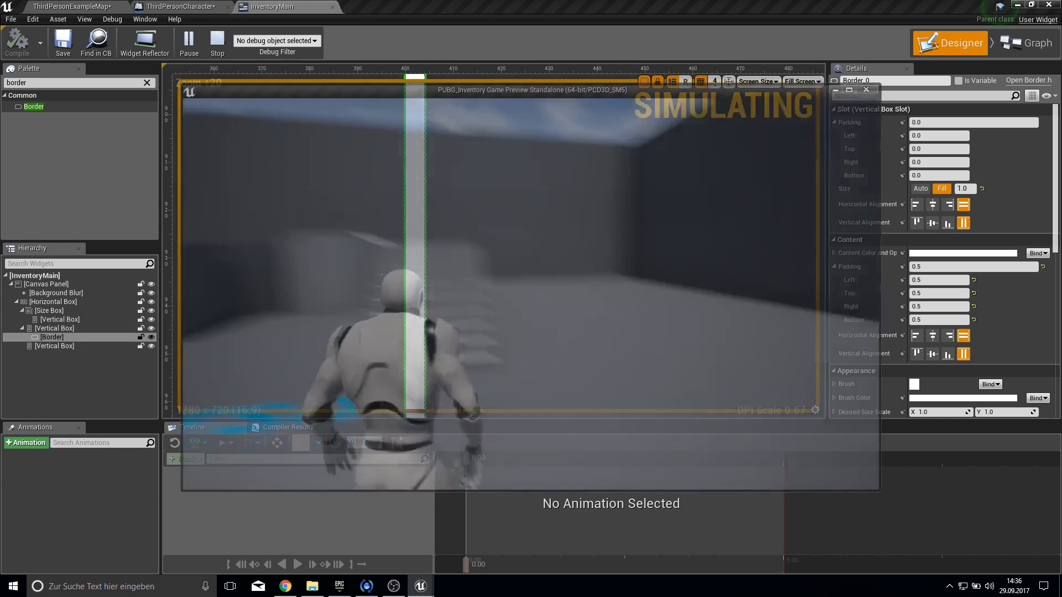
pyautogui.press('Tab')
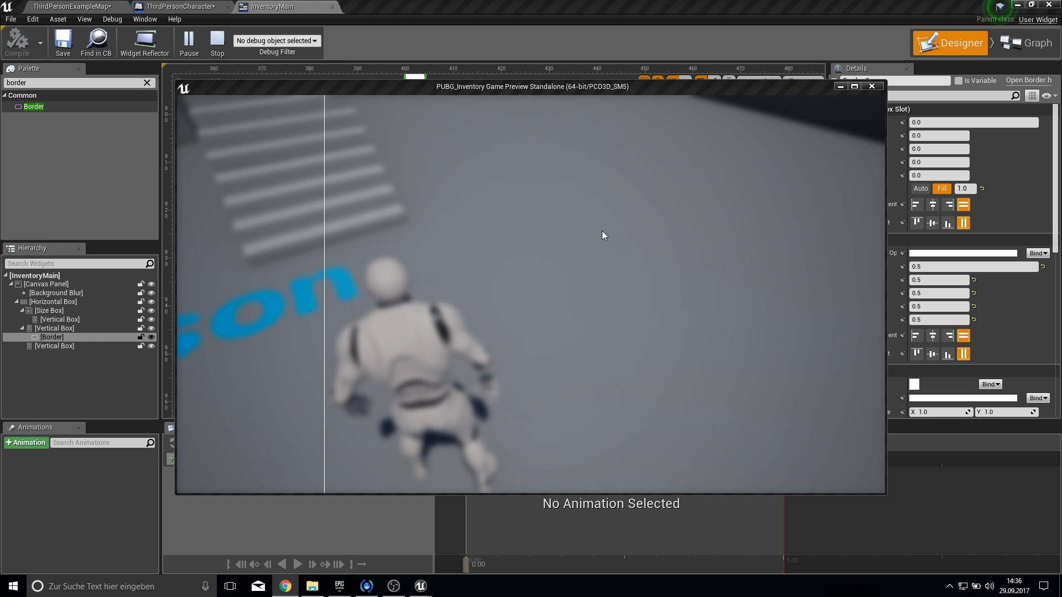
pyautogui.click(871, 86)
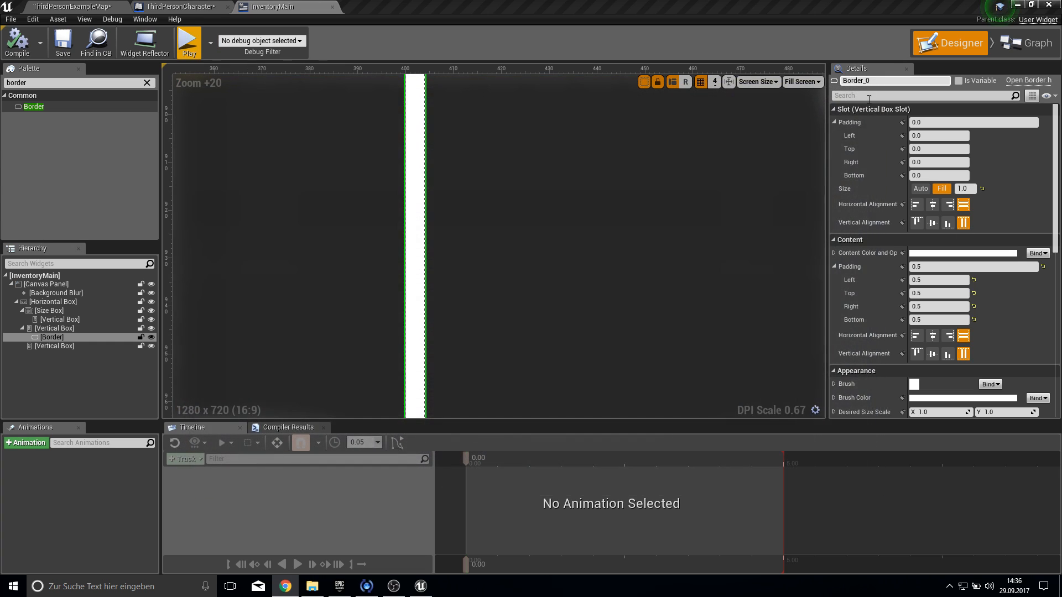
# - Try a grey with value 0.1875 as the Border's Content Color and Opacity, and reset the property to its default
pyautogui.click(930, 255)
pyautogui.moveTo(842, 318); pyautogui.dragTo(843, 379)
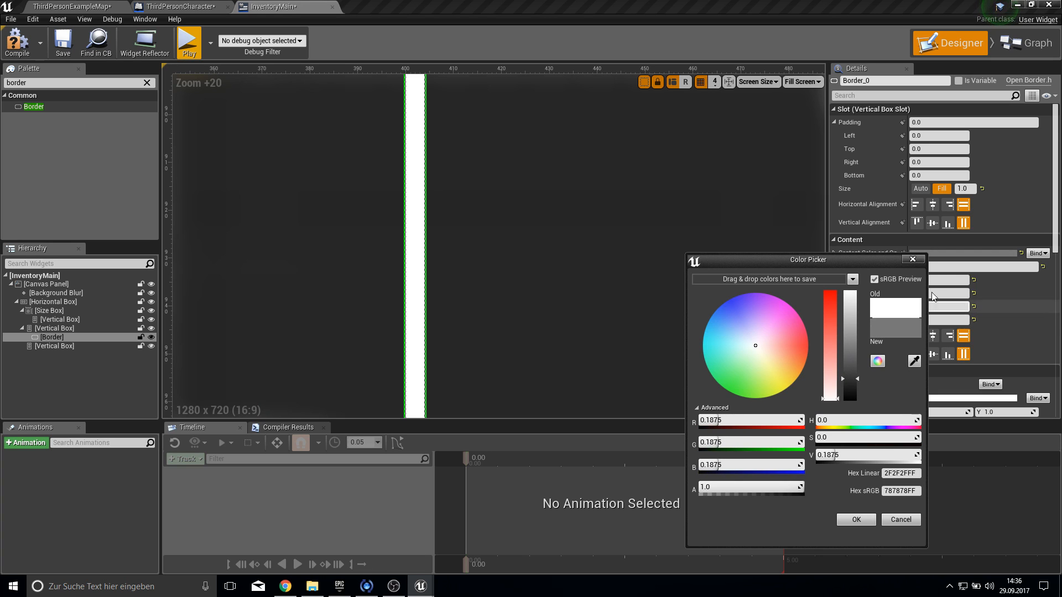
pyautogui.click(913, 259)
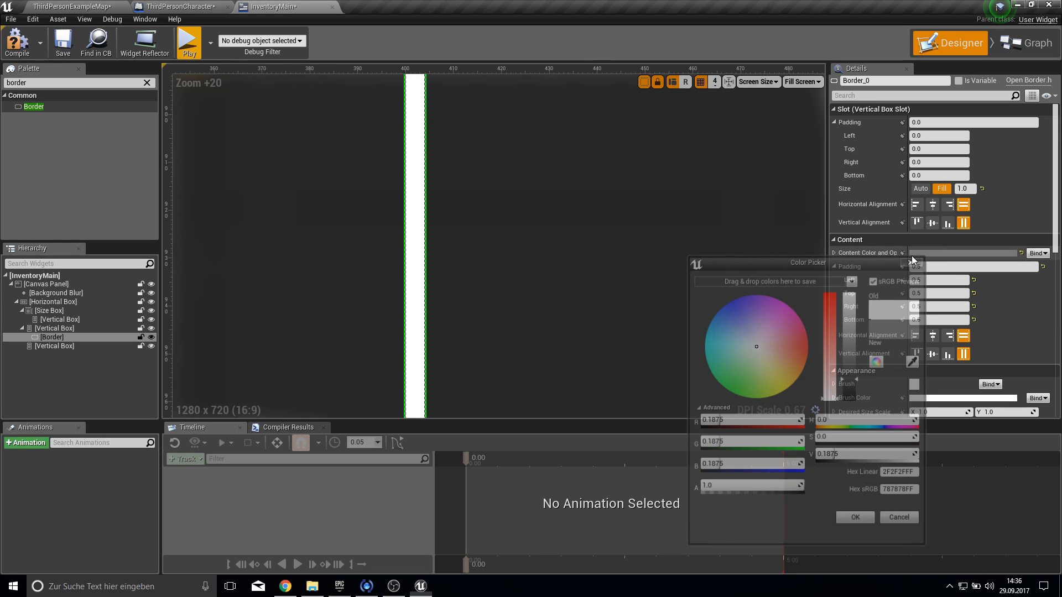
pyautogui.click(1021, 253)
# - Set the Border's Brush Color to a grey with value 0.203125
pyautogui.scroll(-2, 885, 337)
pyautogui.click(924, 346)
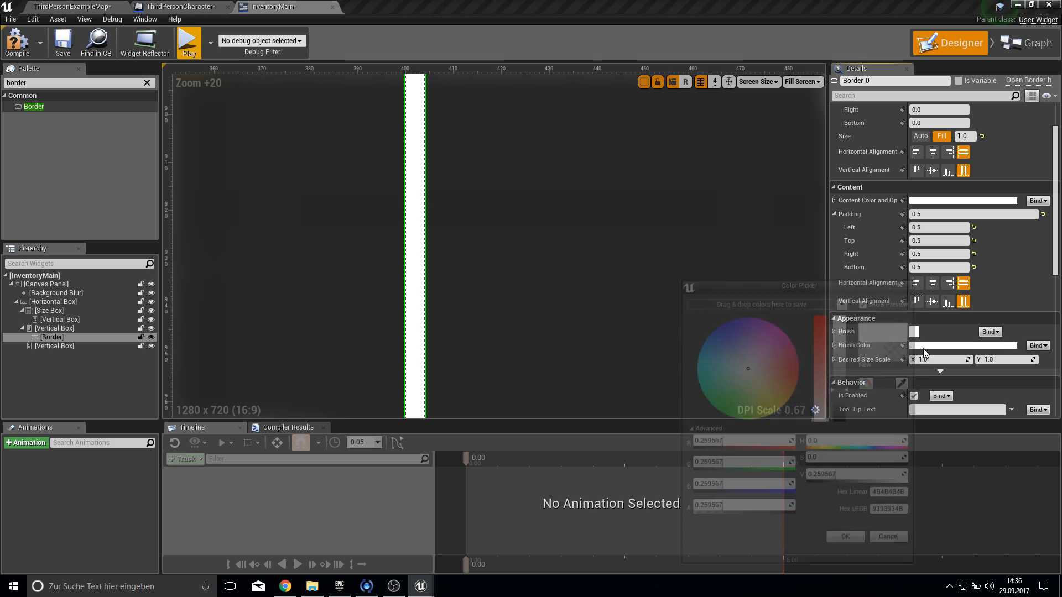
pyautogui.moveTo(842, 343); pyautogui.dragTo(841, 403)
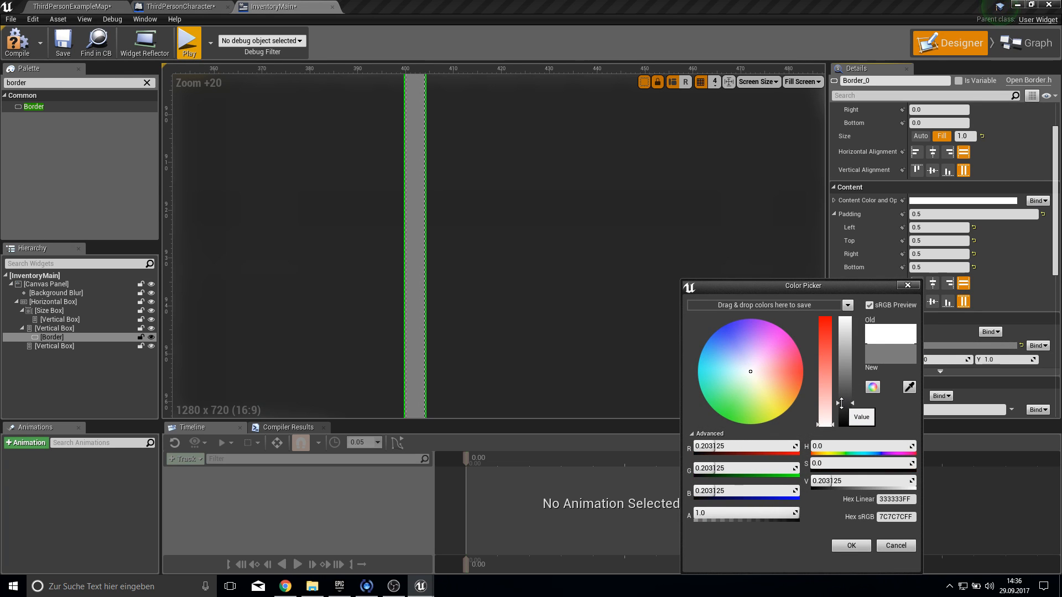
pyautogui.click(852, 546)
pyautogui.scroll(-10, 462, 291)
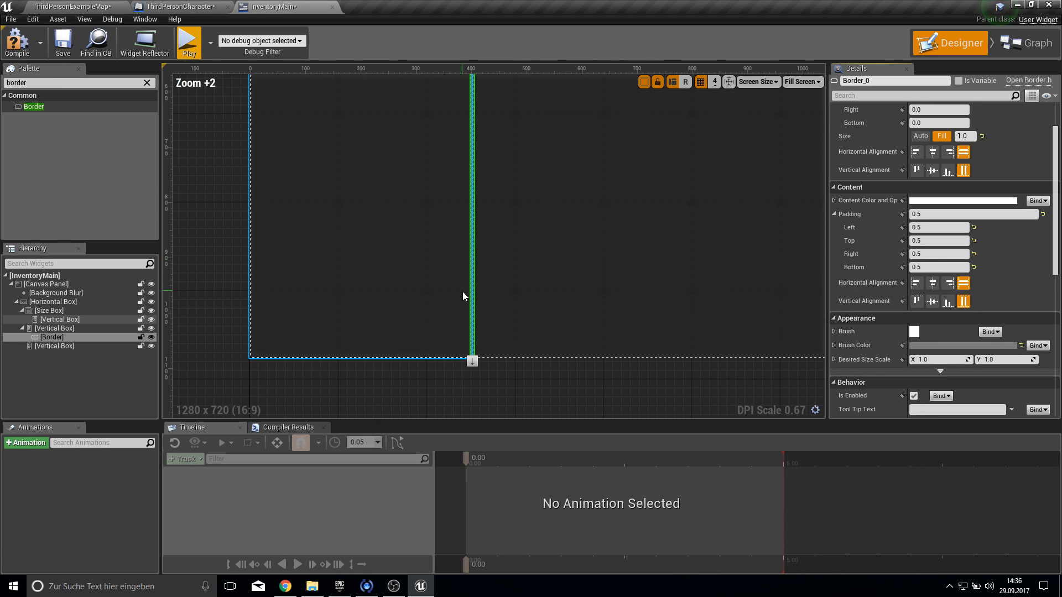
pyautogui.click(354, 196)
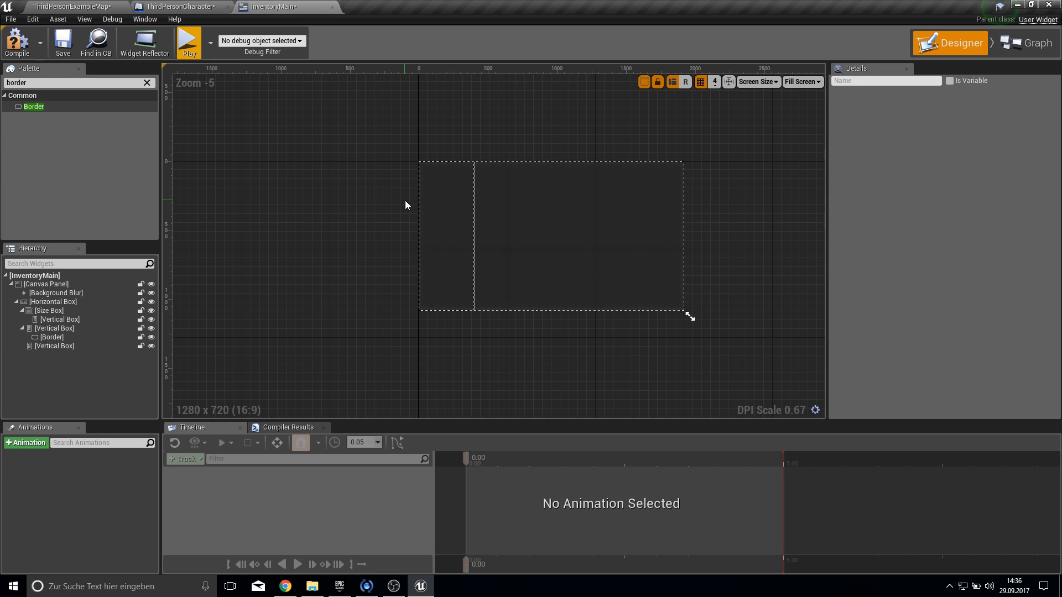
# - Set the slot padding of the Vertical Box holding the Border to 100 for both Top and Bottom
pyautogui.scroll(4, 359, 265)
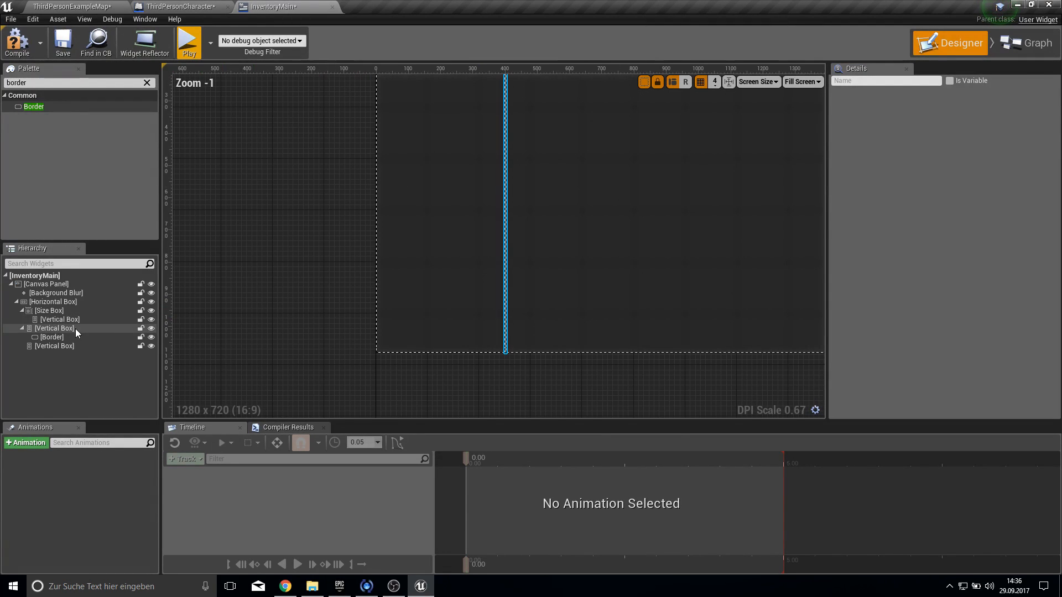
pyautogui.click(76, 329)
pyautogui.scroll(-2, 552, 157)
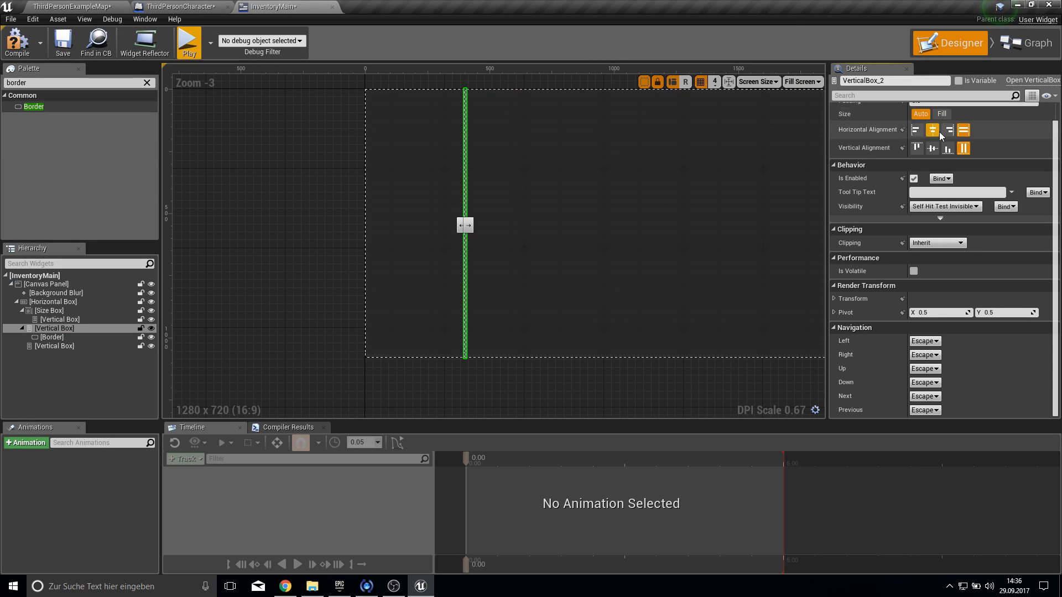
pyautogui.scroll(1, 934, 133)
pyautogui.click(834, 122)
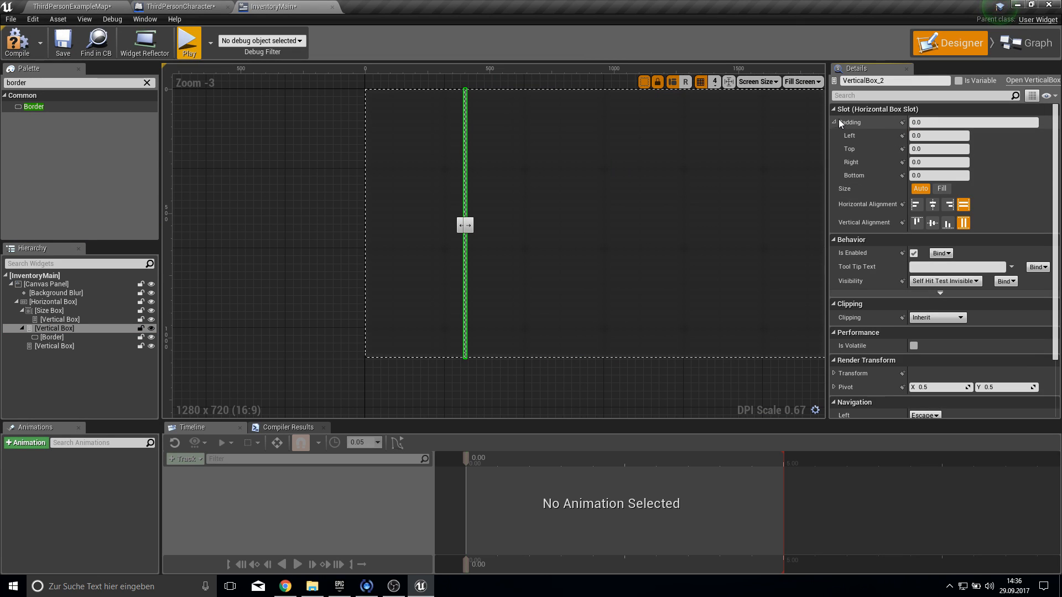
pyautogui.moveTo(655, 150); pyautogui.dragTo(575, 173, button='right')
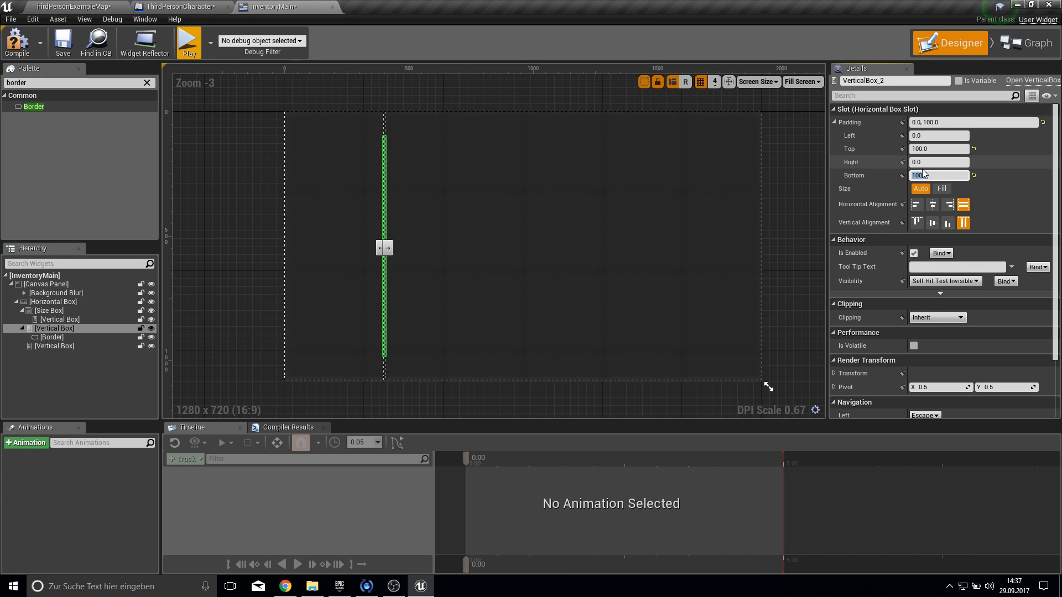
# - Set the Size Box's slot padding to 100 for both Top and Bottom
pyautogui.click(341, 253)
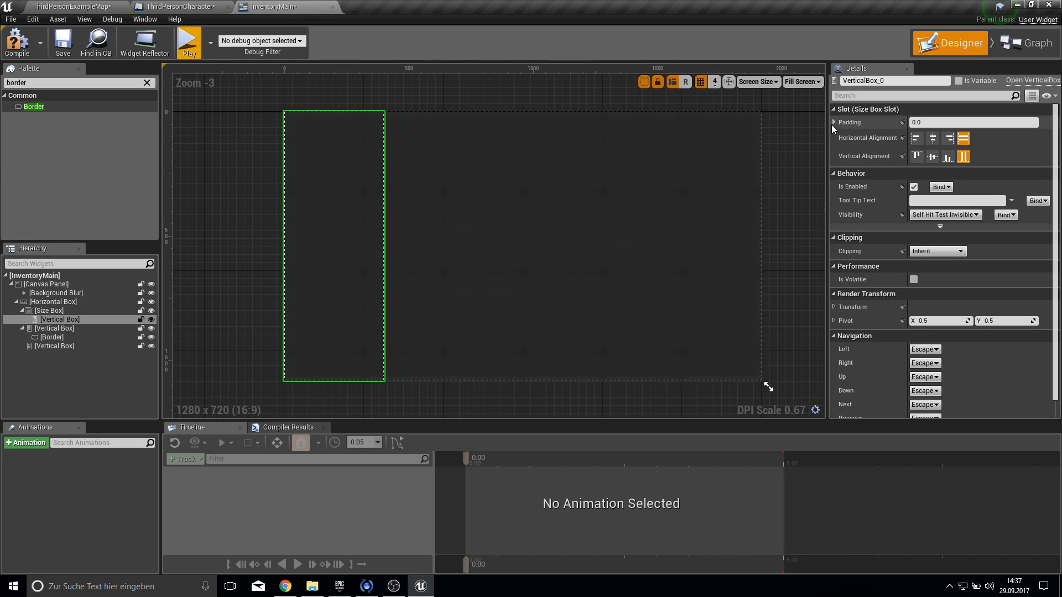
pyautogui.click(49, 310)
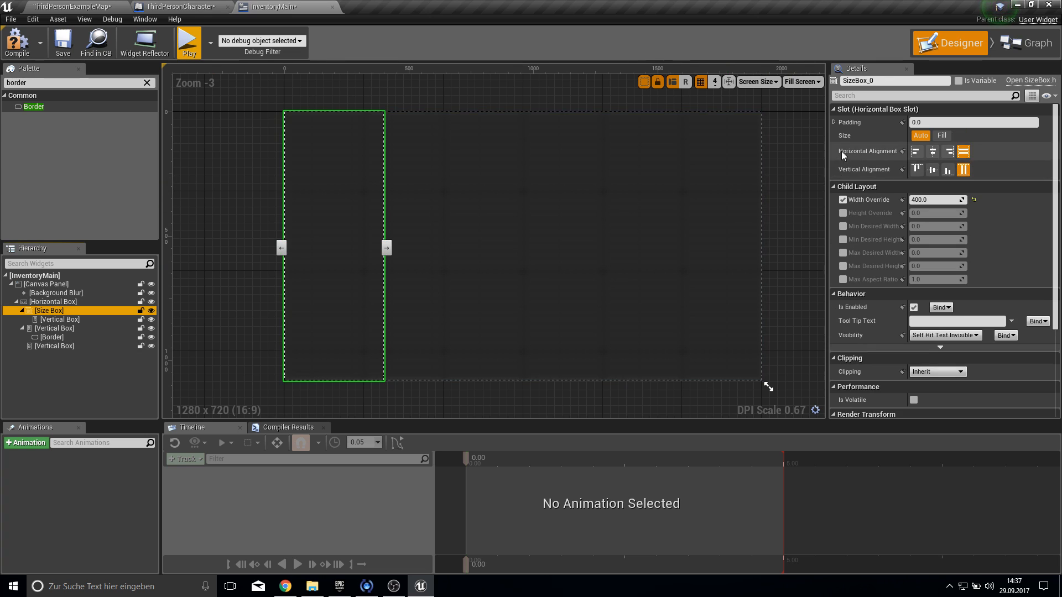
pyautogui.click(833, 123)
pyautogui.click(929, 149)
pyautogui.write('100')
pyautogui.press('Return')
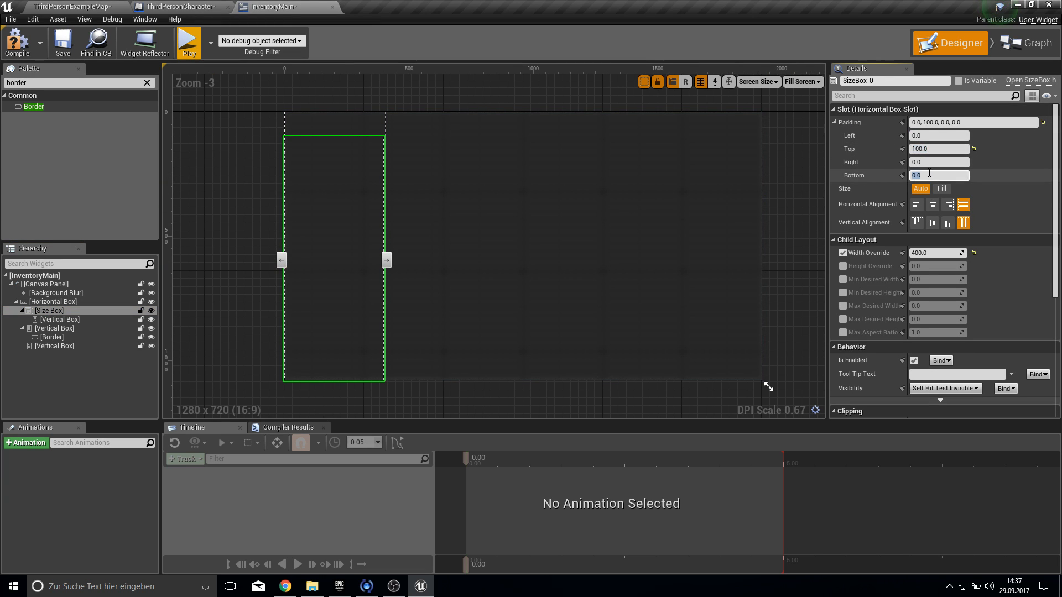
pyautogui.click(930, 175)
pyautogui.write('100')
pyautogui.press('Return')
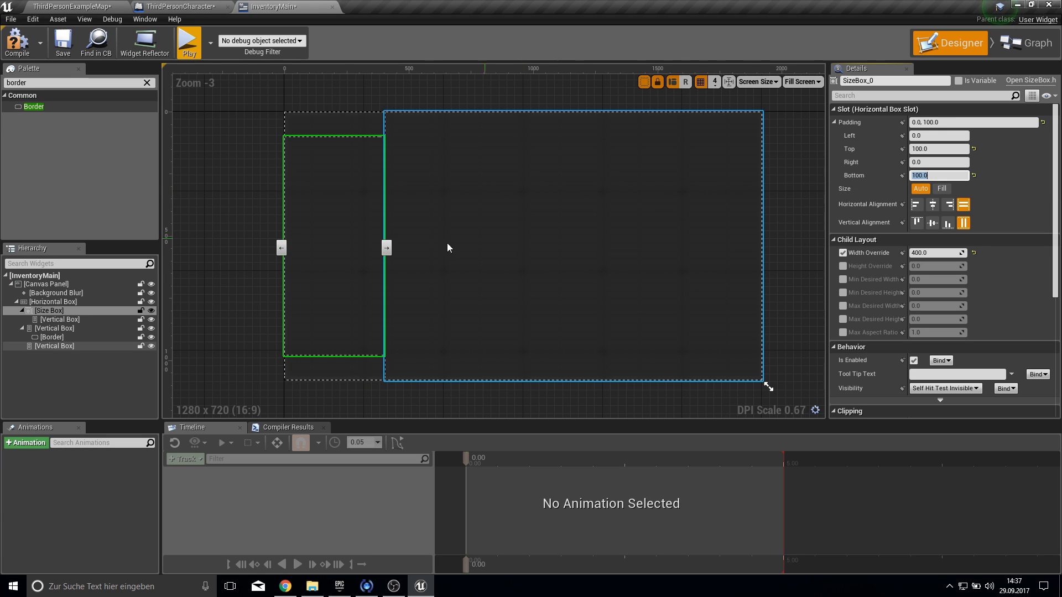
# - Set the slot padding of the last, filling Vertical Box to 100 for both Top and Bottom
pyautogui.click(54, 346)
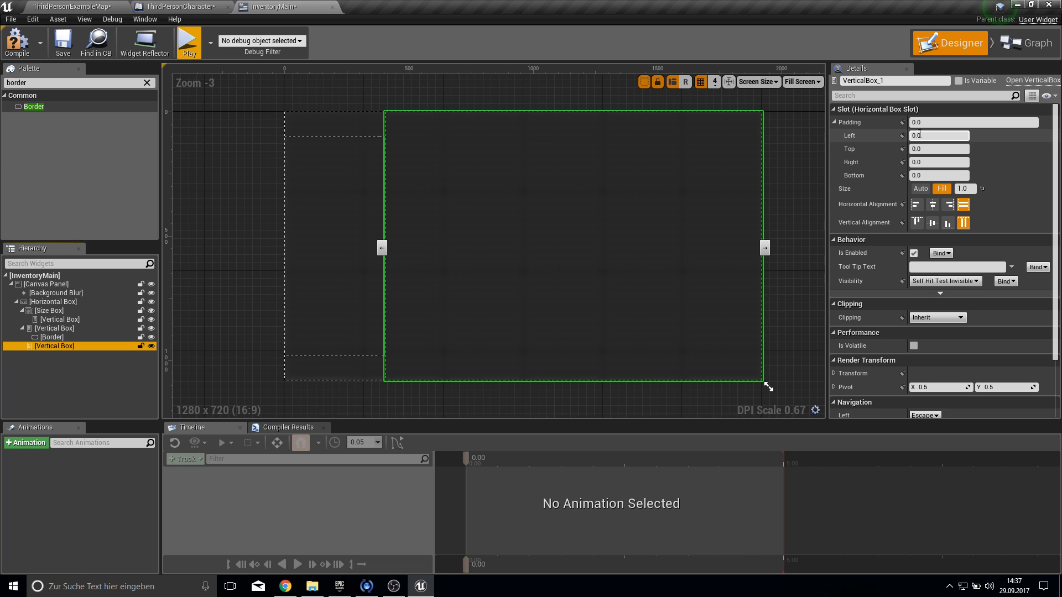
pyautogui.click(929, 149)
pyautogui.write('100')
pyautogui.click(934, 175)
pyautogui.write('00')
pyautogui.press('Return')
pyautogui.write('100')
pyautogui.press('Return')
# - Save the widget and test the inventory in the game preview, toggling it while viewing the divider from different camera angles
pyautogui.click(60, 41)
pyautogui.click(189, 42)
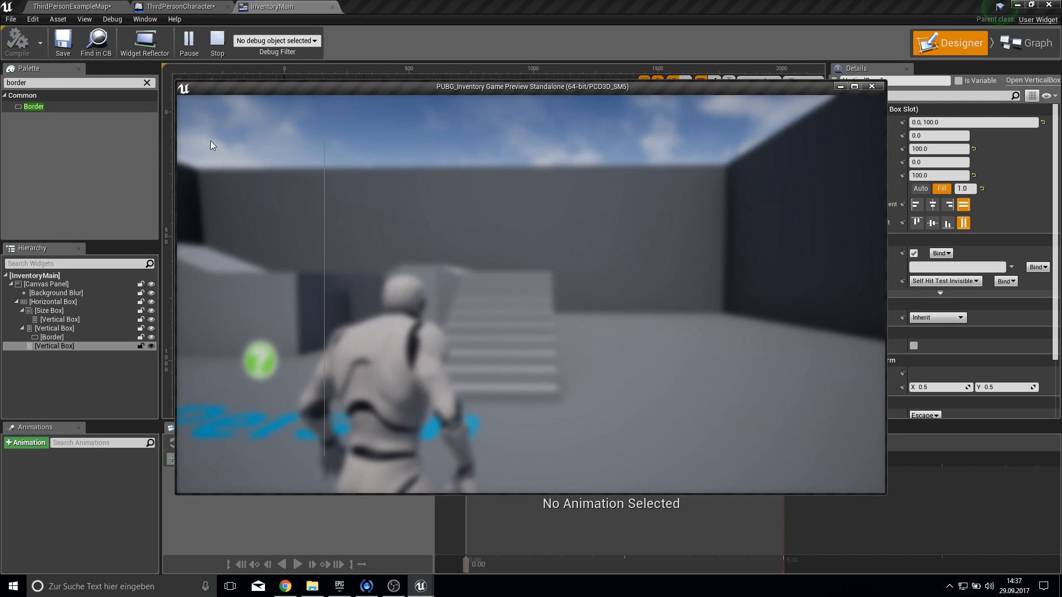
pyautogui.moveTo(325, 149); pyautogui.dragTo(427, 287)
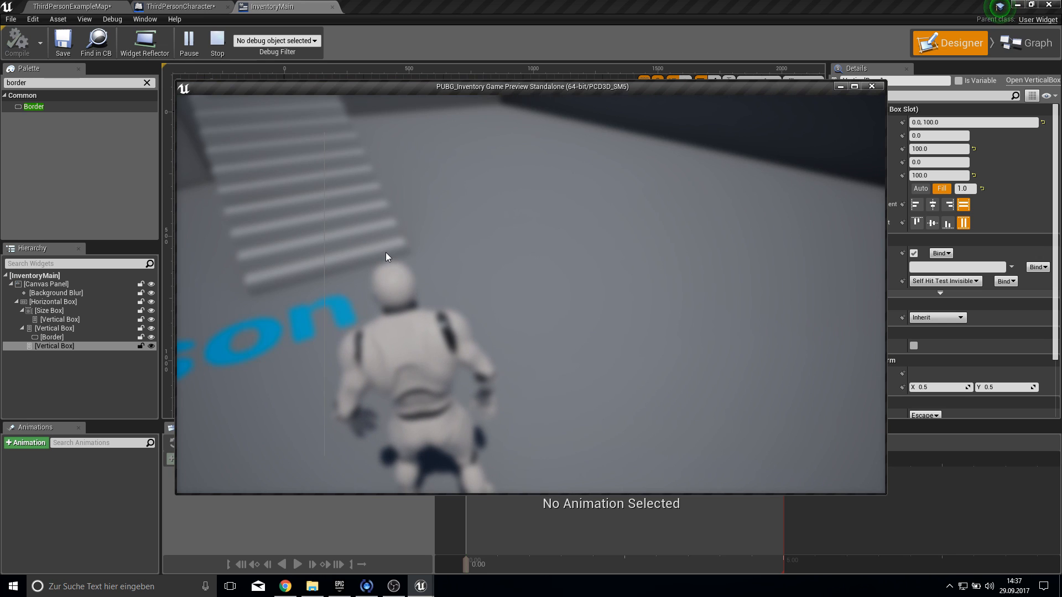
pyautogui.press('Tab')
pyautogui.press('Tab')
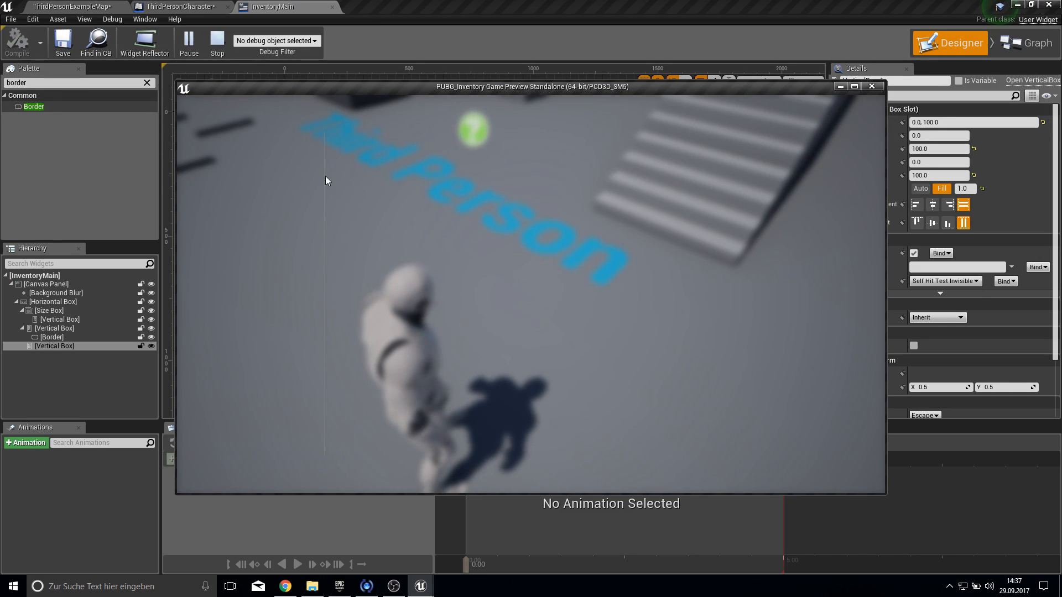
pyautogui.press('Tab')
pyautogui.press('Escape')
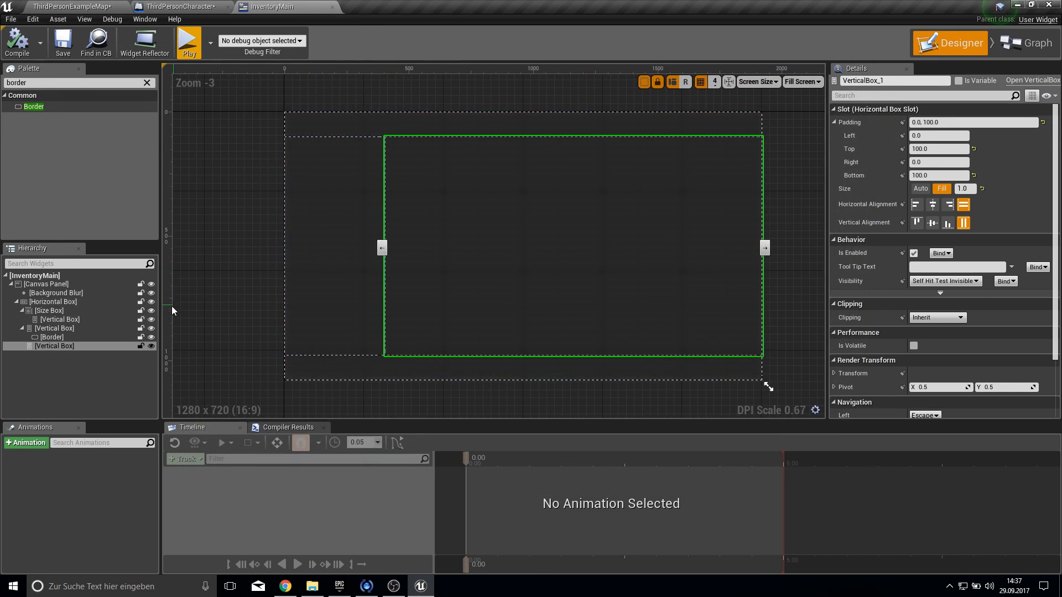
# - Set the Border's Brush Color to a light grey with value 0.71875 and compile the widget
pyautogui.click(72, 337)
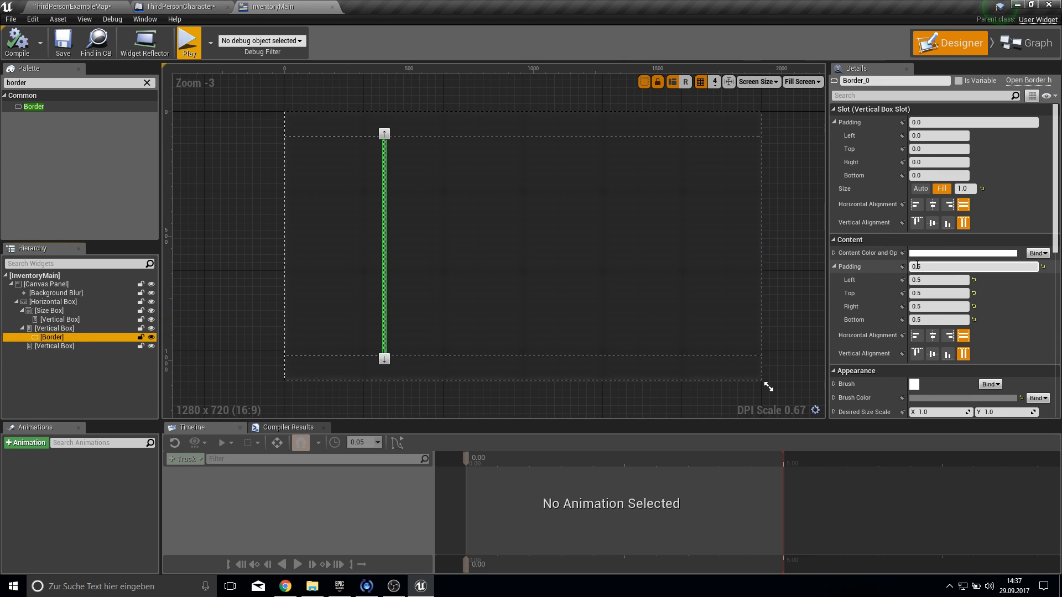
pyautogui.scroll(-2, 930, 305)
pyautogui.click(942, 343)
pyautogui.moveTo(861, 372); pyautogui.dragTo(862, 348)
pyautogui.click(869, 545)
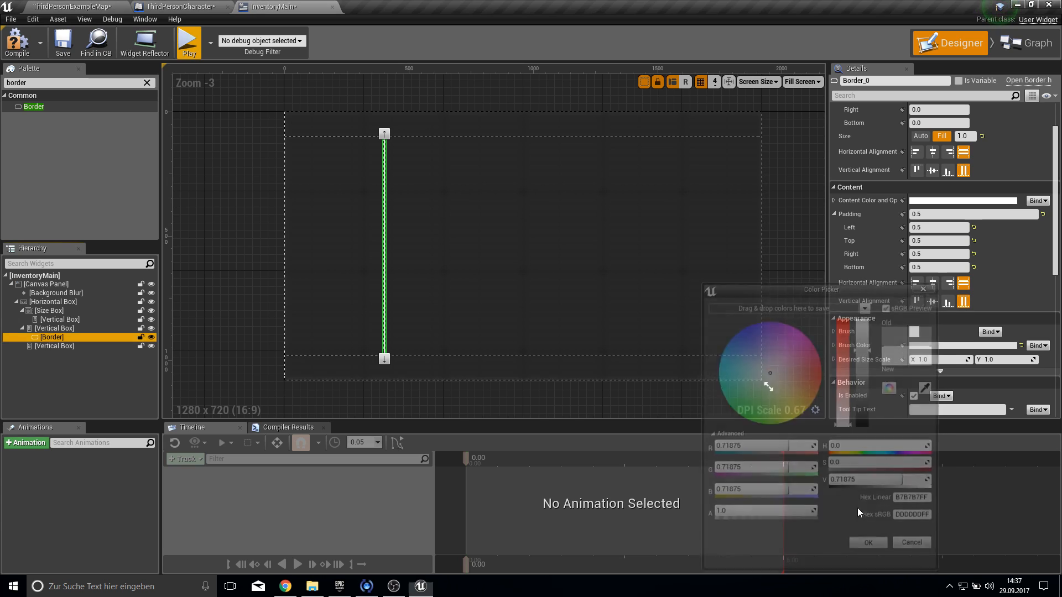
pyautogui.click(192, 140)
pyautogui.click(21, 48)
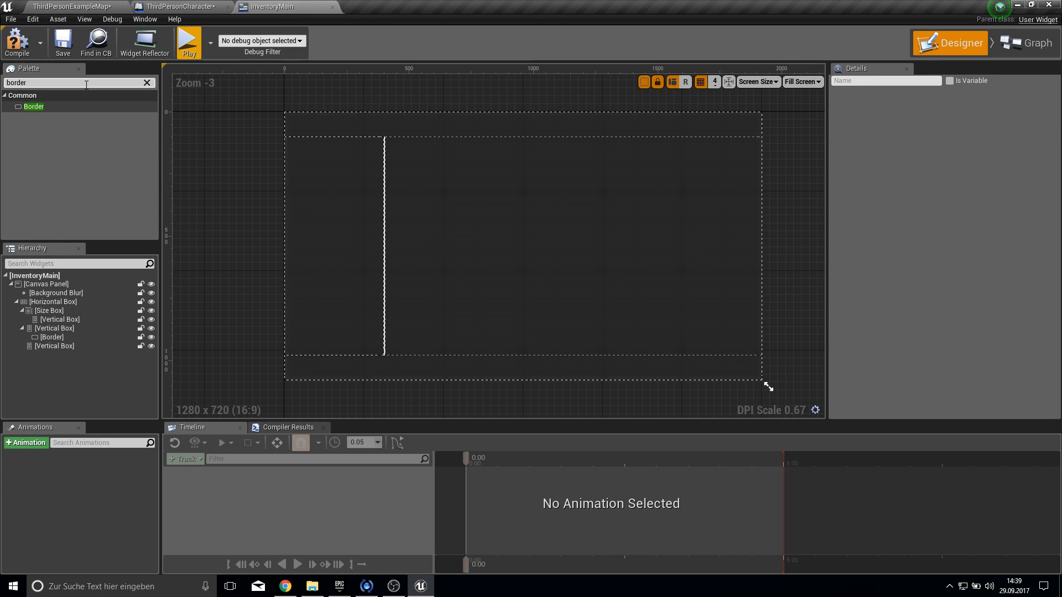
# - Add a Vertical Box inside the last, filling Vertical Box and select the new one
pyautogui.click(40, 346)
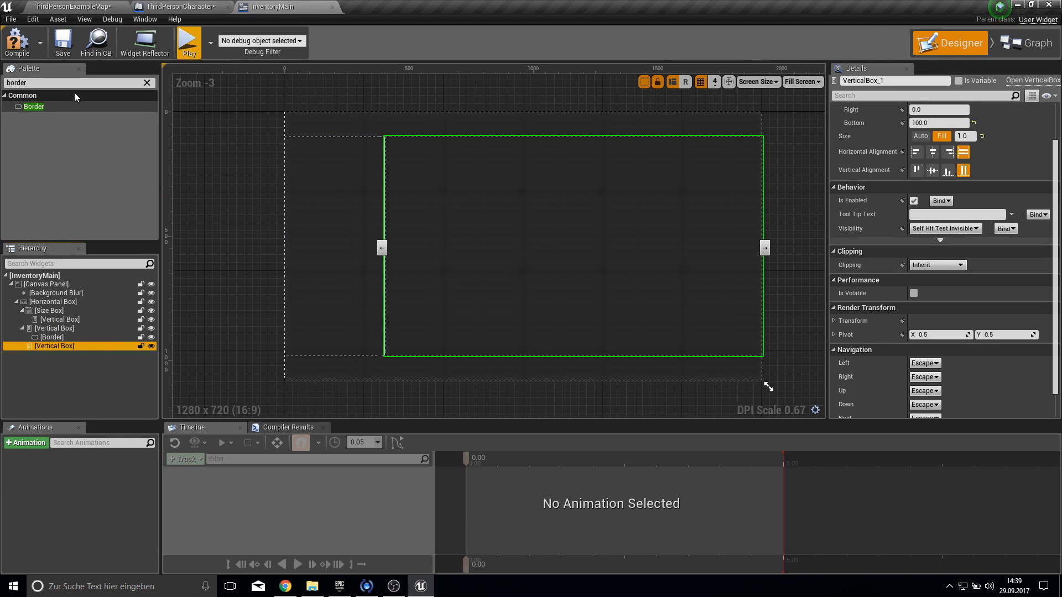
pyautogui.click(70, 84)
pyautogui.write('ver')
pyautogui.moveTo(42, 117); pyautogui.dragTo(68, 359)
pyautogui.click(62, 355)
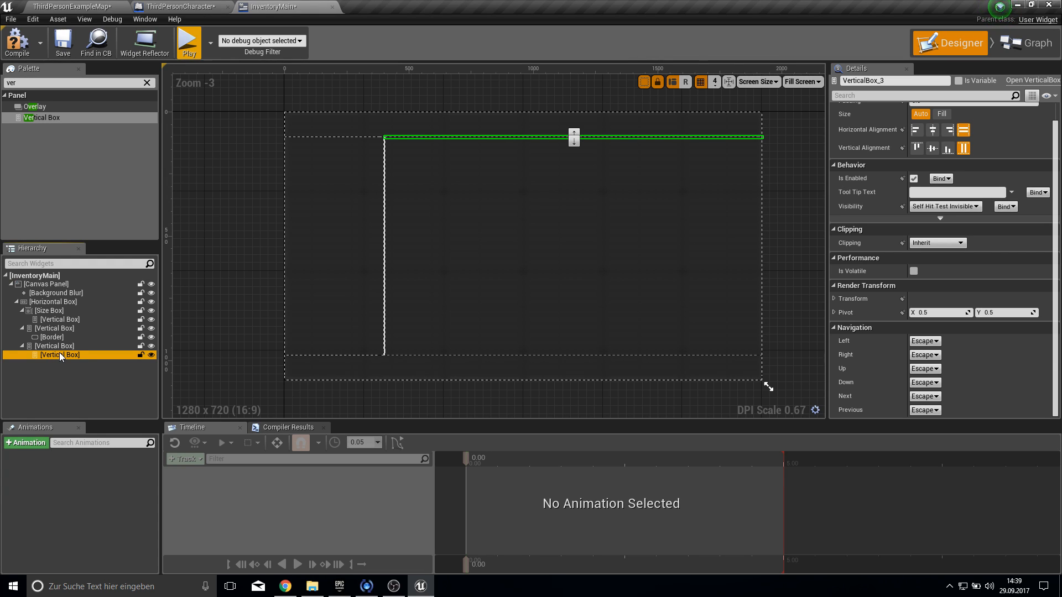
# - Wrap the newly added innermost Vertical Box with a Horizontal Box and set that Horizontal Box's slot size to Fill
pyautogui.rightClick(60, 354)
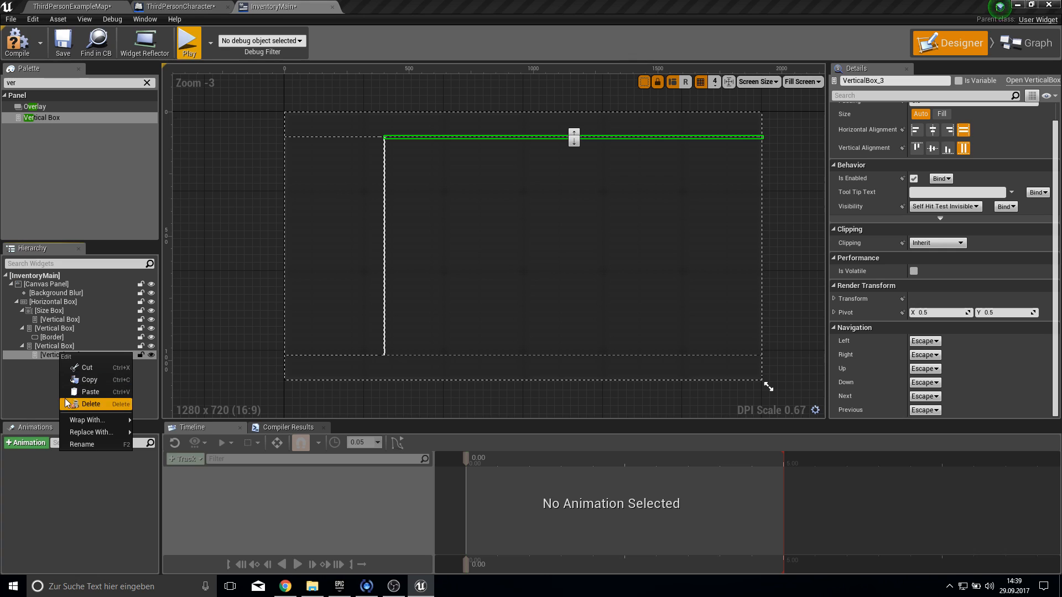
pyautogui.moveTo(87, 420)
pyautogui.click(160, 398)
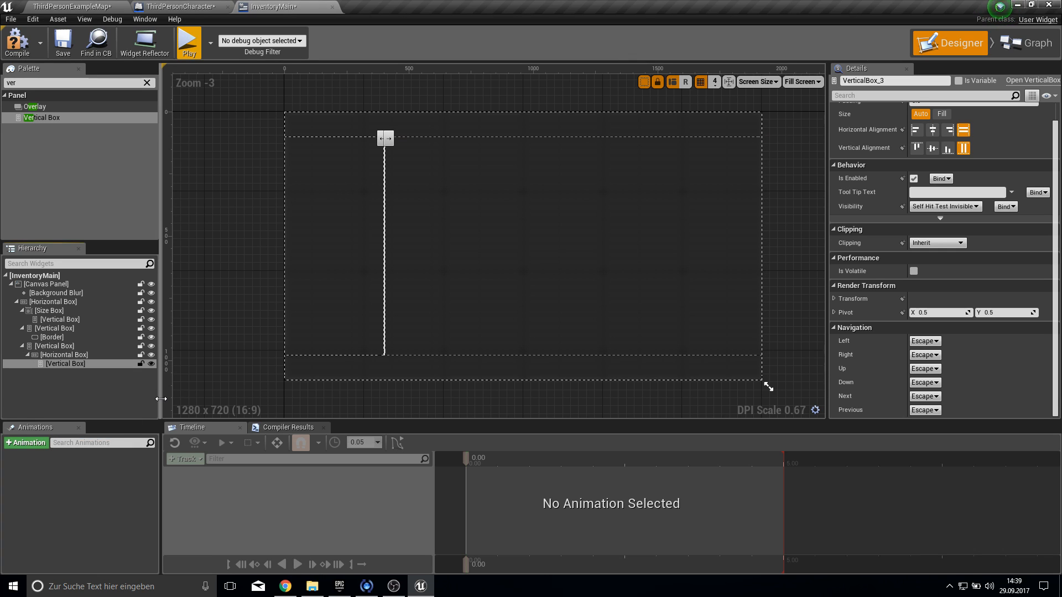
pyautogui.click(82, 353)
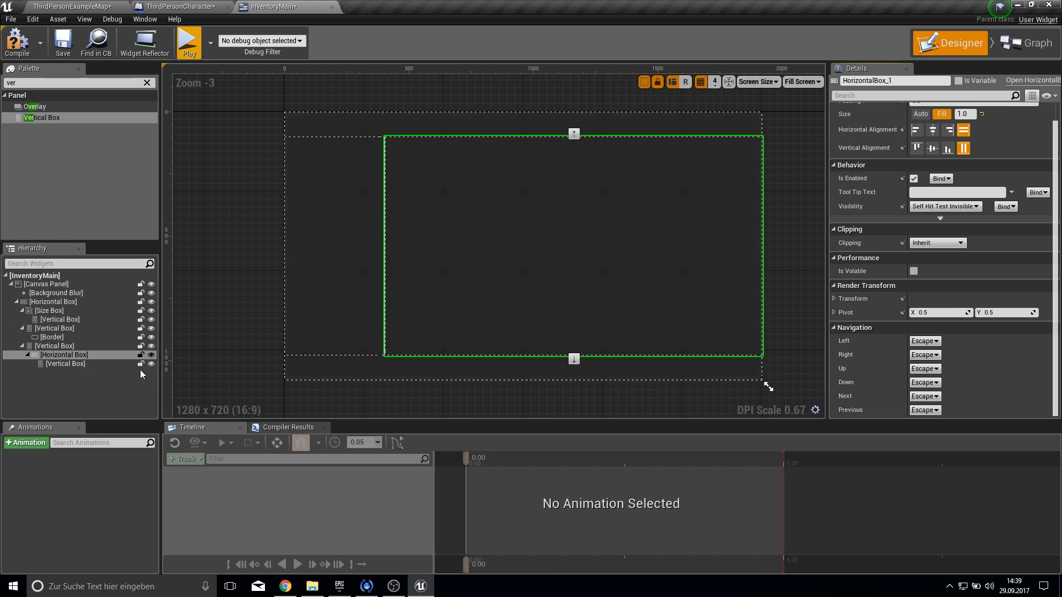
pyautogui.click(526, 248)
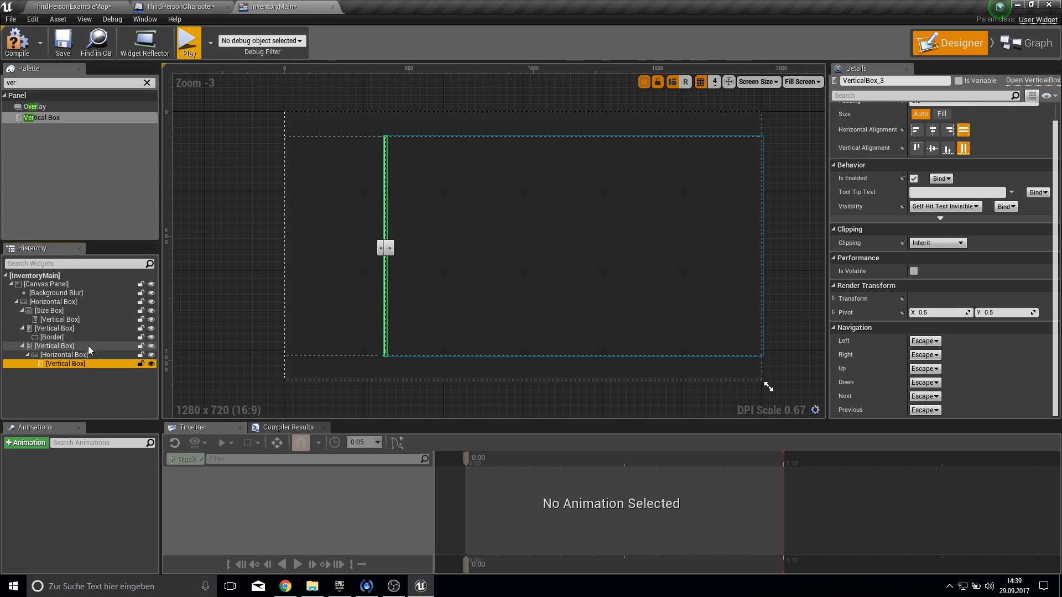
# - Wrap the Vertical Box inside the new Horizontal Box with a Size Box and select the Size Box
pyautogui.rightClick(75, 364)
pyautogui.moveTo(99, 429)
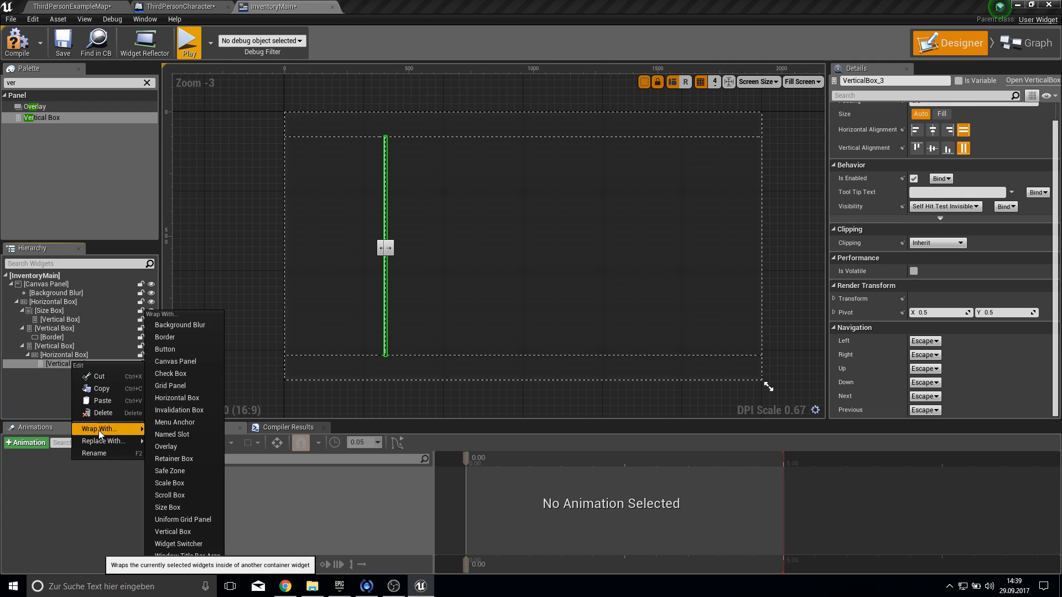
pyautogui.click(190, 508)
pyautogui.click(59, 364)
# - Enable the Size Box's Width Override, try 350, settle on 250, and save the widget
pyautogui.click(843, 244)
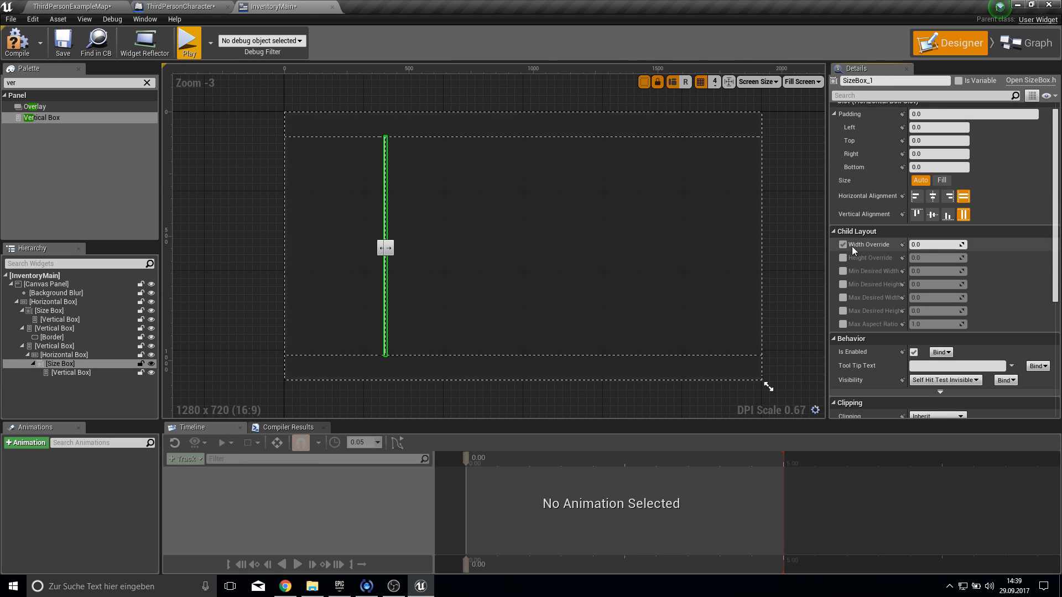
pyautogui.click(935, 245)
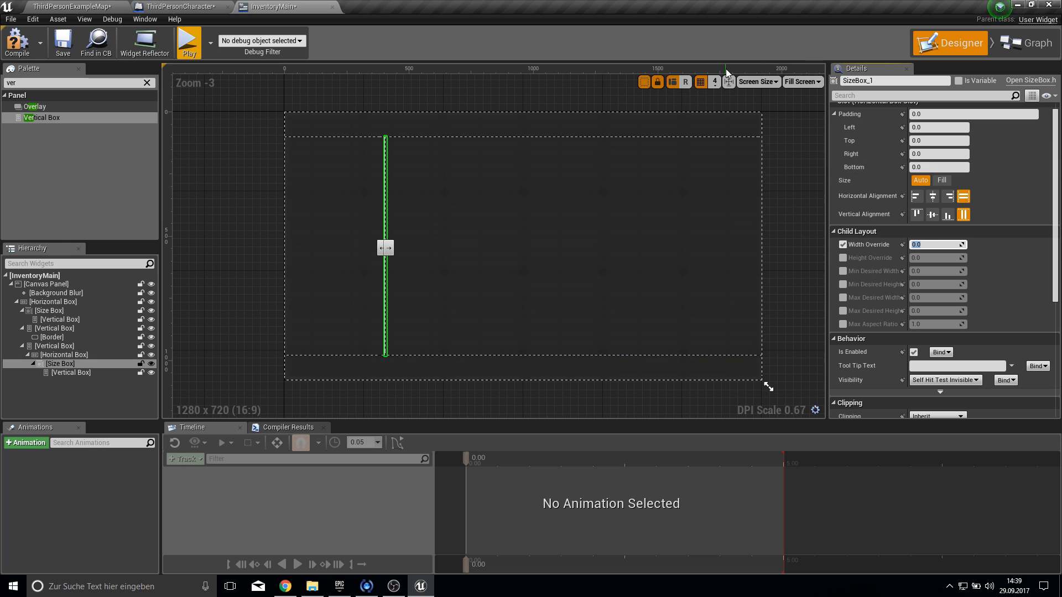
pyautogui.write('350')
pyautogui.press('Return')
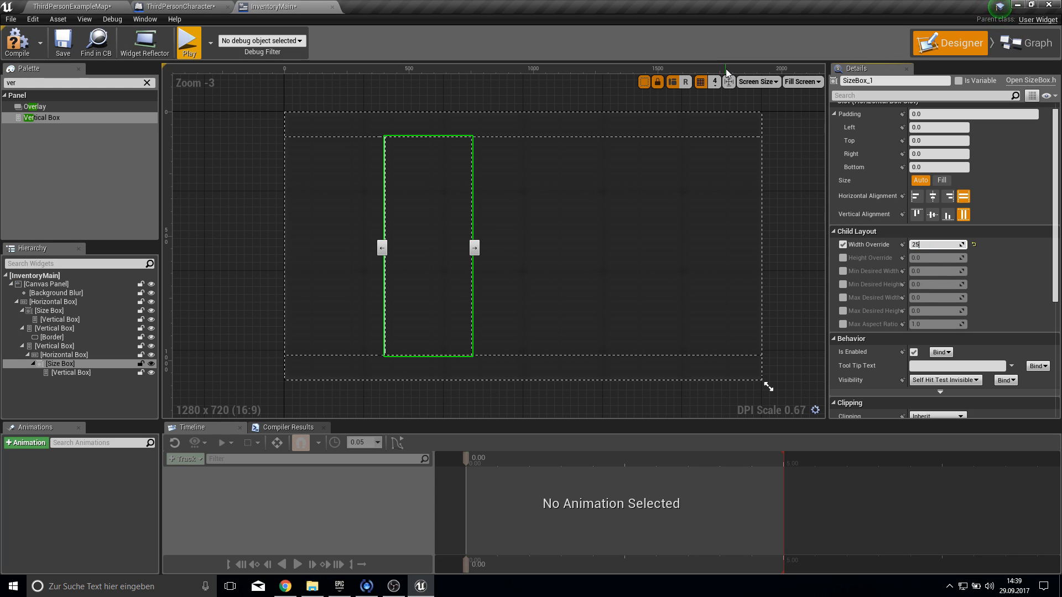
pyautogui.write('250')
pyautogui.press('Return')
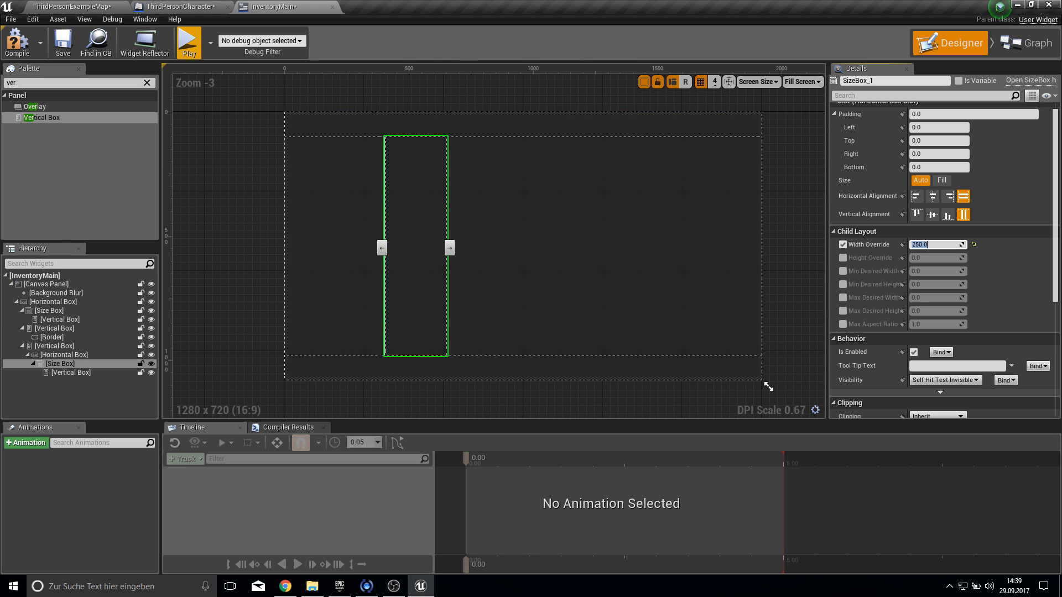
pyautogui.click(67, 45)
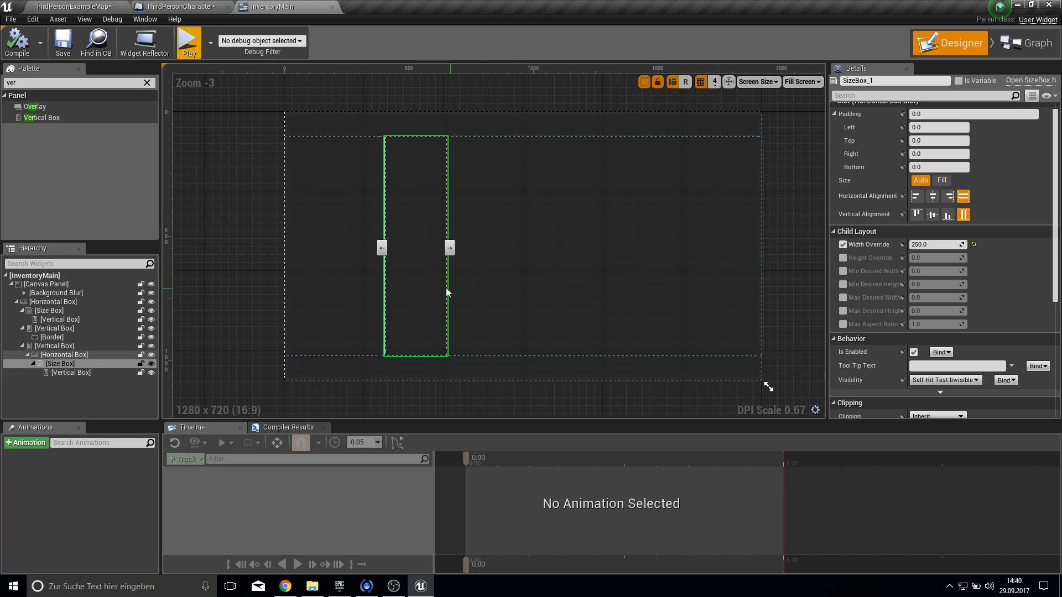
# - Add a Scroll Box to the vertical box inside the 250-wide Size Box and set its slot size to Fill
pyautogui.click(145, 85)
pyautogui.write('scroll')
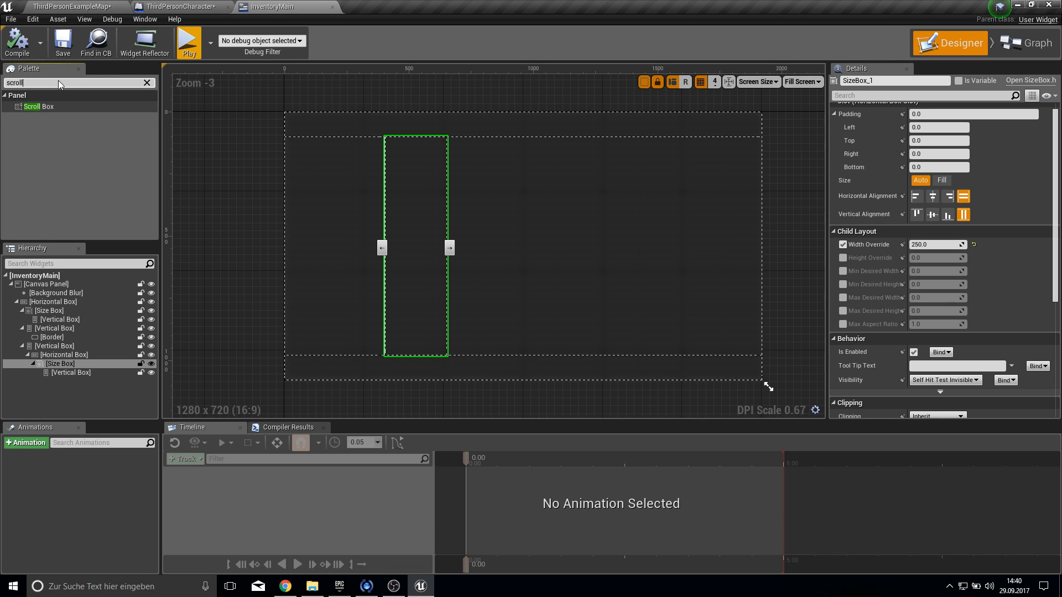
pyautogui.moveTo(39, 107); pyautogui.dragTo(423, 207)
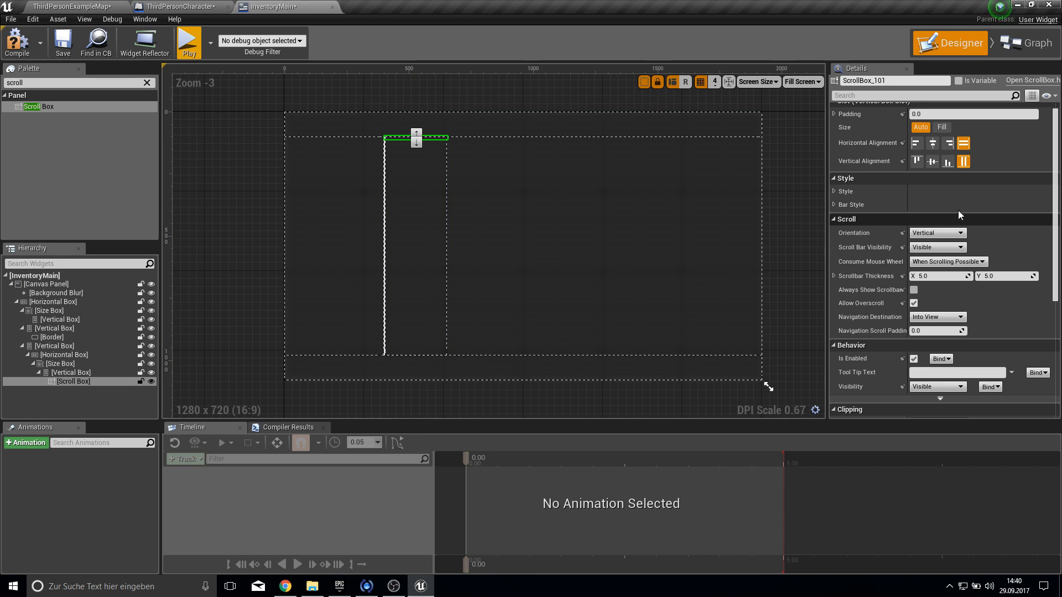
pyautogui.scroll(1, 935, 199)
pyautogui.click(943, 136)
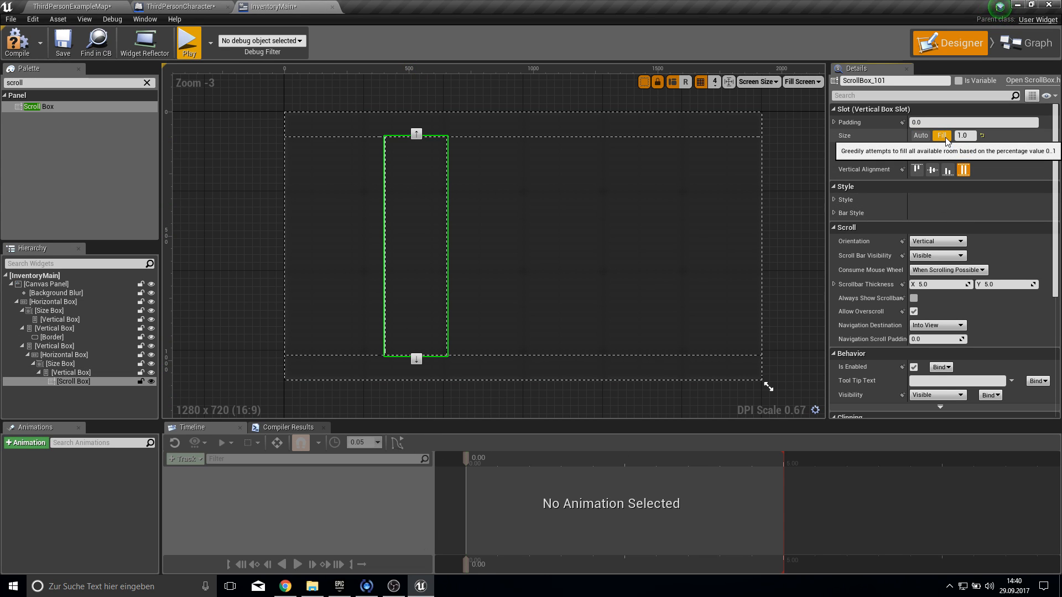
# - Examine the scroll box's style and bar style options and compare the layout with the reference inventory image in the browser
pyautogui.click(834, 200)
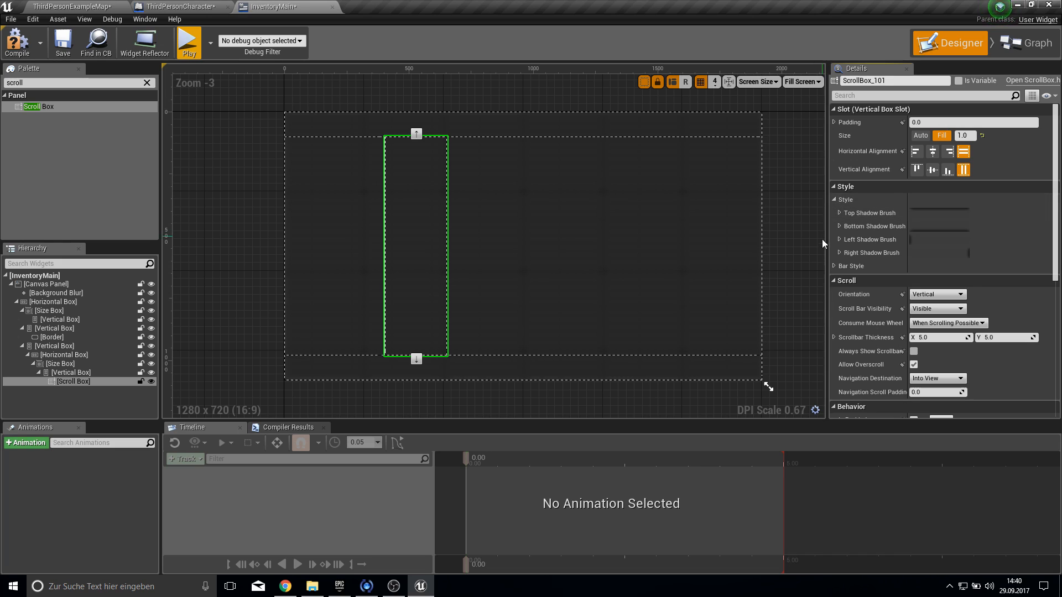
pyautogui.click(834, 266)
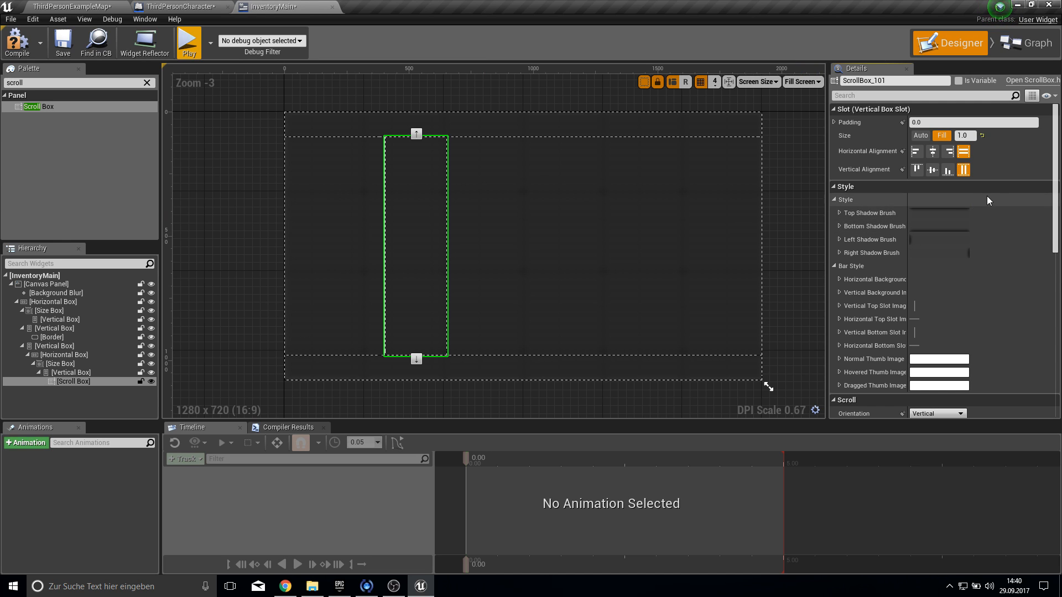
pyautogui.moveTo(1061, 152); pyautogui.dragTo(514, 67)
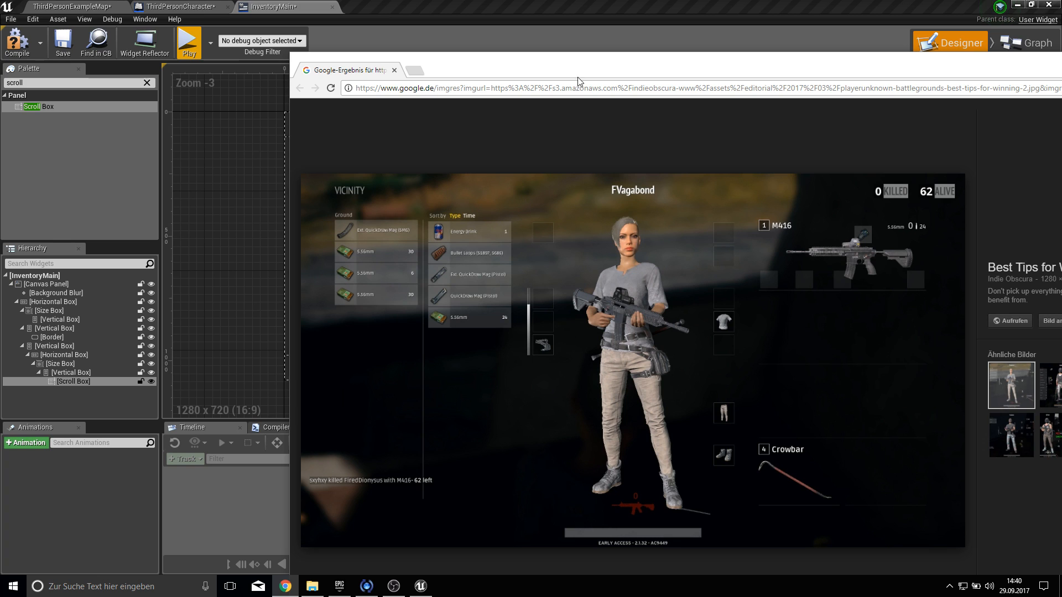
pyautogui.moveTo(572, 69); pyautogui.dragTo(1061, 99)
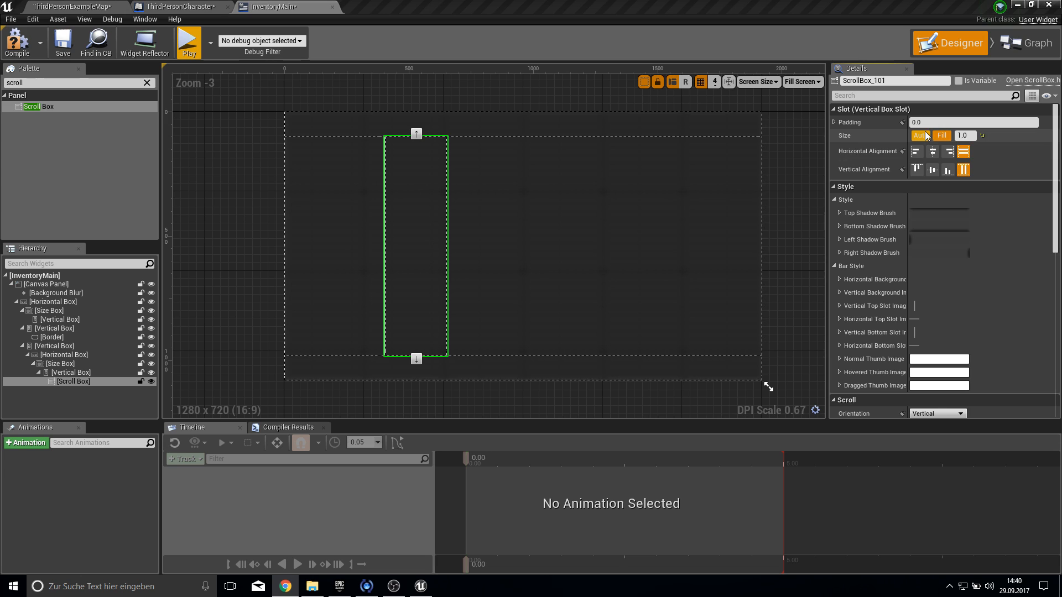
# - Save the widget, rename the Size Box around the scroll box to ItemContainer and mark it as a variable
pyautogui.click(65, 365)
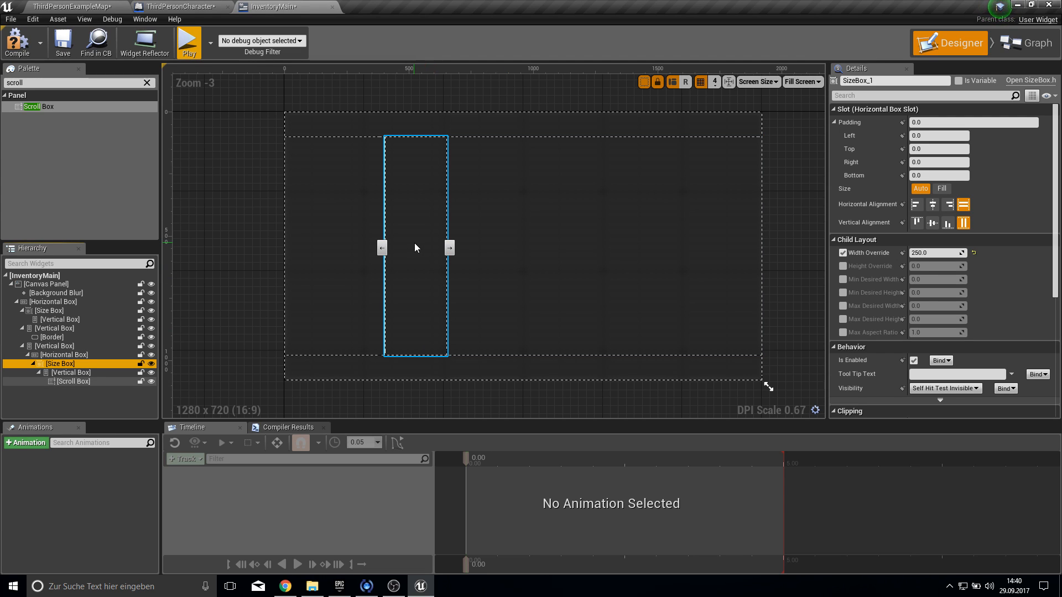
pyautogui.click(66, 51)
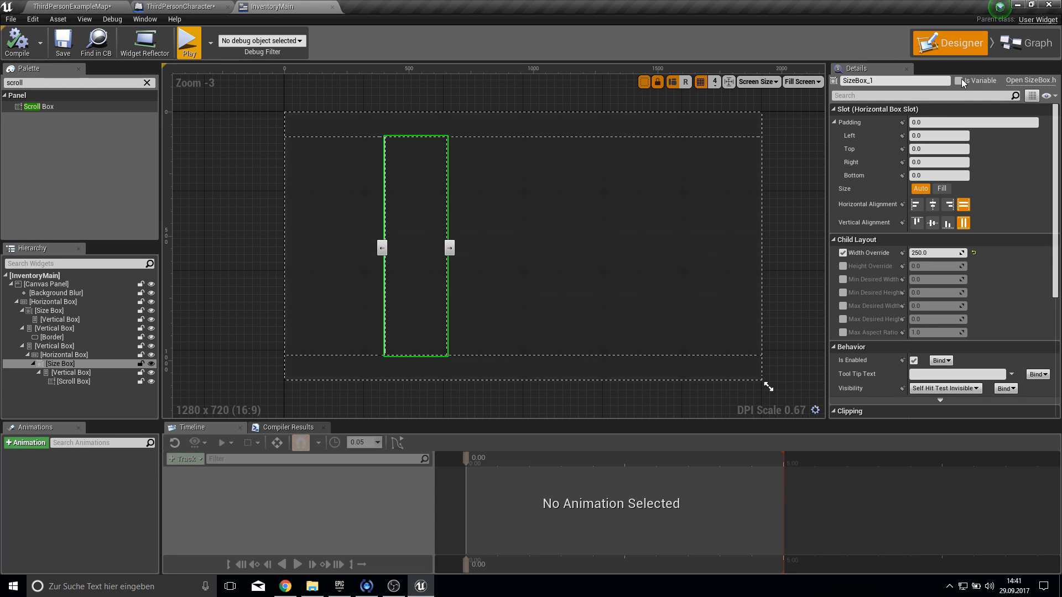
pyautogui.moveTo(877, 85); pyautogui.dragTo(815, 84)
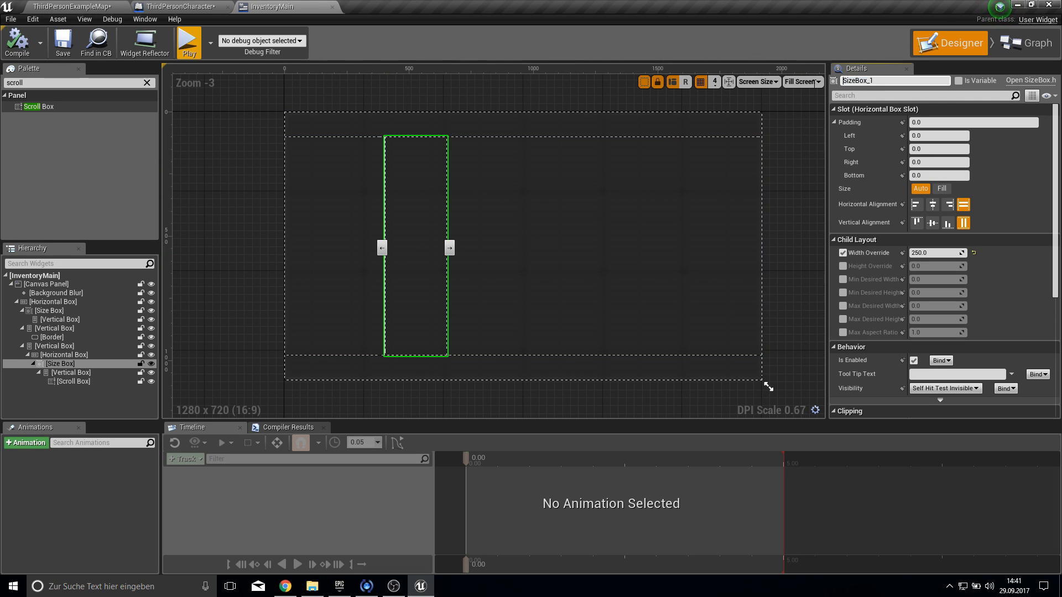
pyautogui.doubleClick(874, 80)
pyautogui.write('ItemContainer')
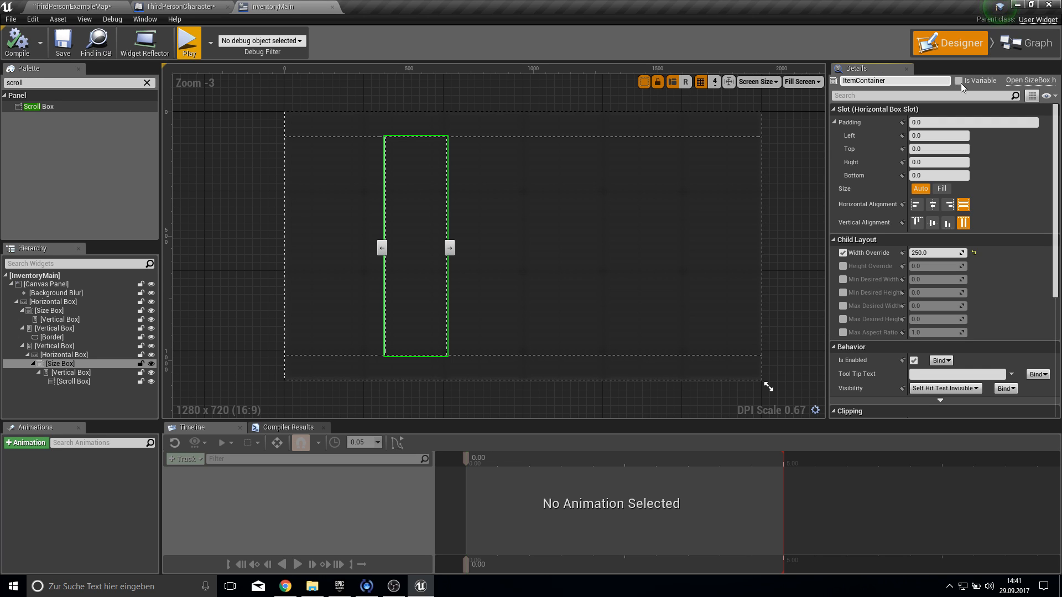
pyautogui.click(960, 81)
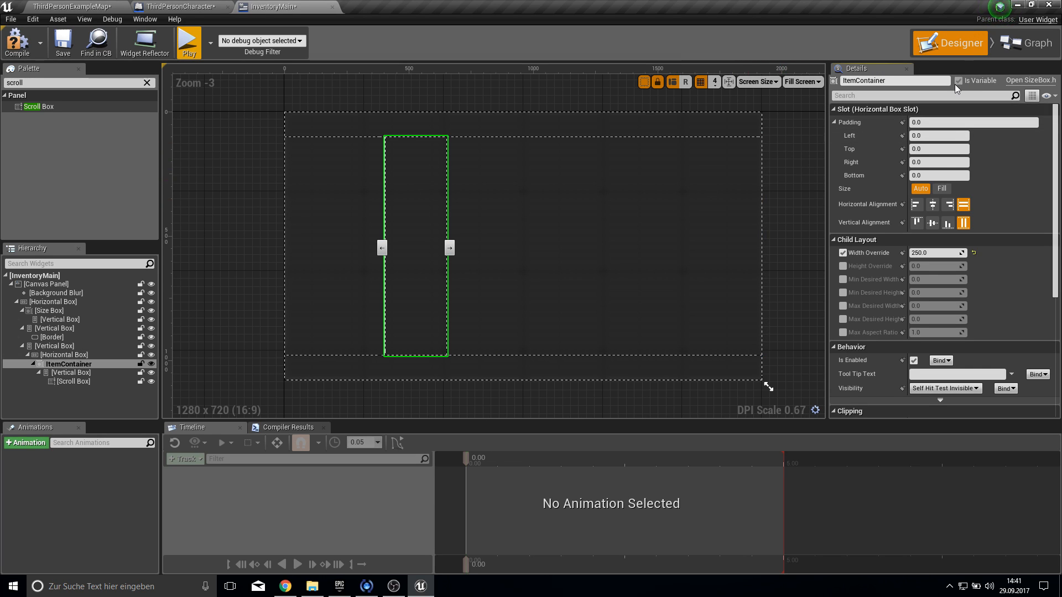
# - Delete the Event Pre Construct and Event Tick nodes from the widget's event graph
pyautogui.click(1026, 41)
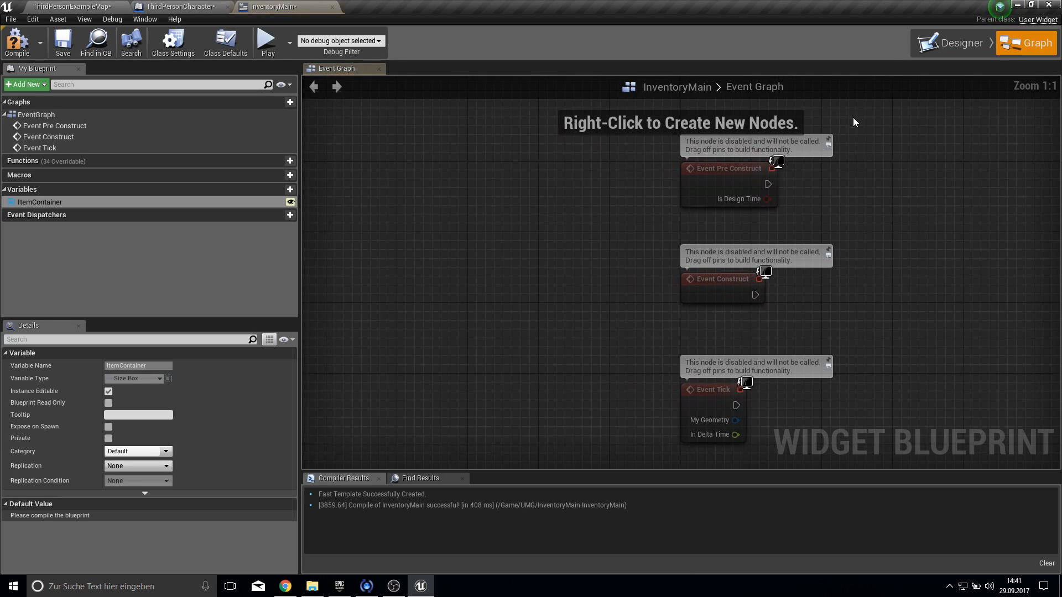
pyautogui.moveTo(809, 243); pyautogui.dragTo(805, 243, button='right')
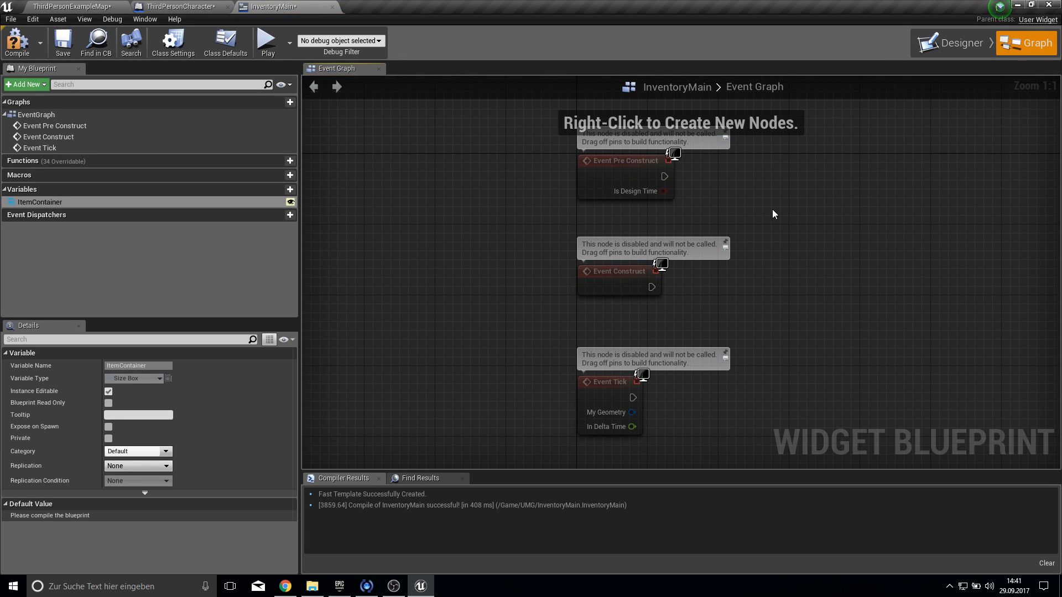
pyautogui.moveTo(772, 211); pyautogui.dragTo(631, 165)
pyautogui.press('Delete')
pyautogui.moveTo(744, 372); pyautogui.dragTo(561, 463)
pyautogui.press('Delete')
# - Add a Cast To ThirdPersonCharacter node executed from Event Construct
pyautogui.moveTo(745, 307); pyautogui.dragTo(540, 326, button='right')
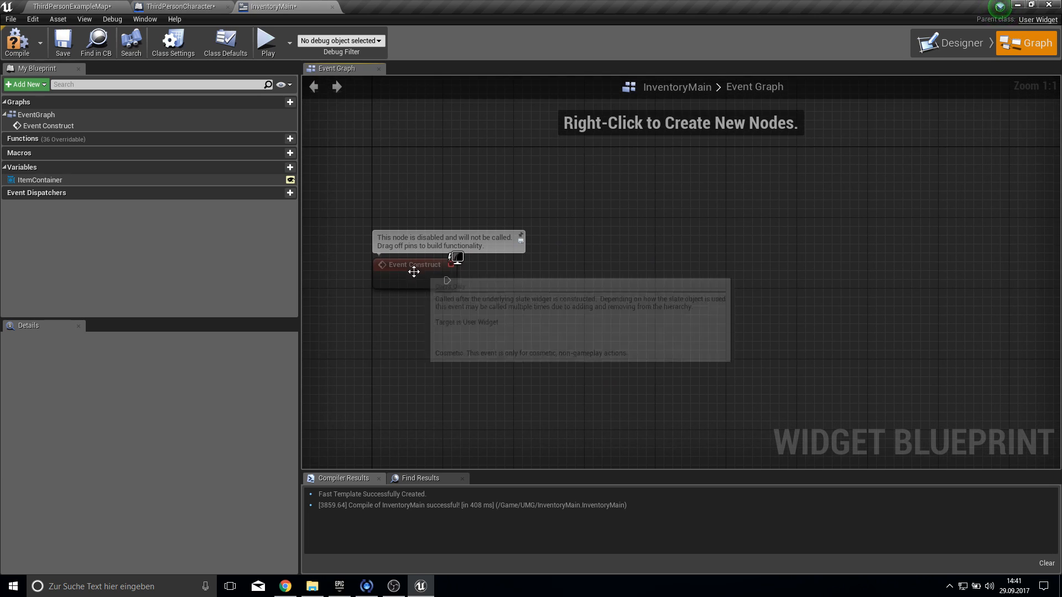
pyautogui.moveTo(414, 271); pyautogui.dragTo(445, 234, button='right')
pyautogui.moveTo(477, 243); pyautogui.dragTo(546, 247)
pyautogui.write('cast to third')
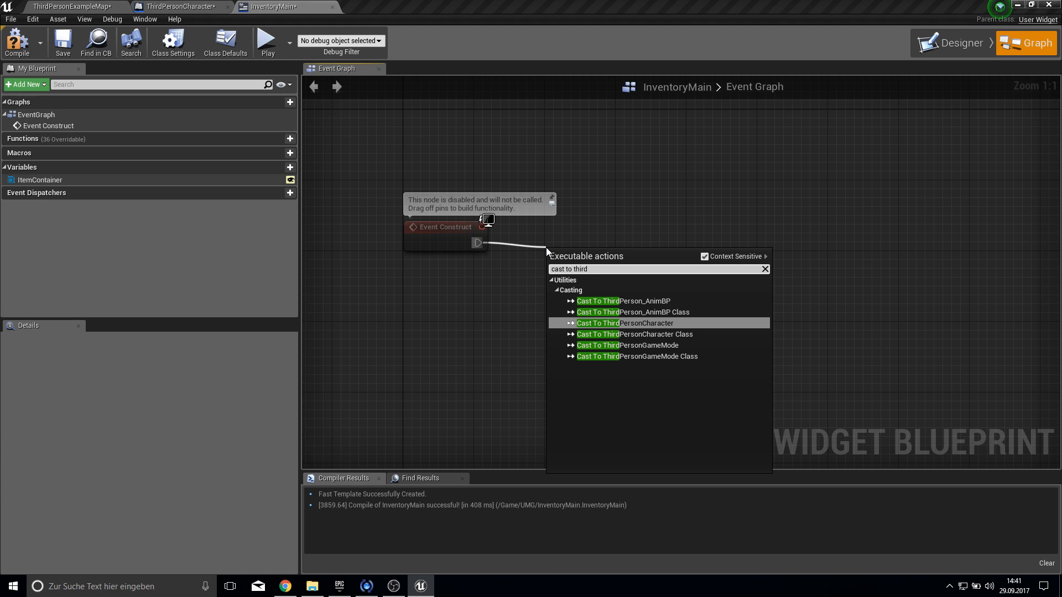
pyautogui.press('Return')
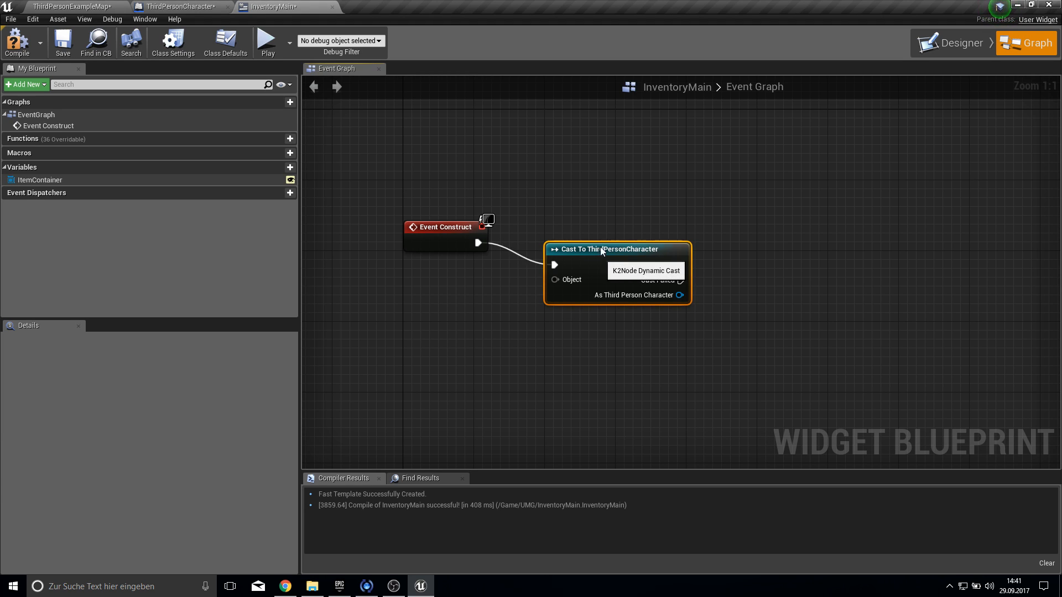
# - Feed the cast's Object input from a Get Player Character node and arrange both nodes neatly
pyautogui.moveTo(555, 262); pyautogui.dragTo(473, 324)
pyautogui.write('g')
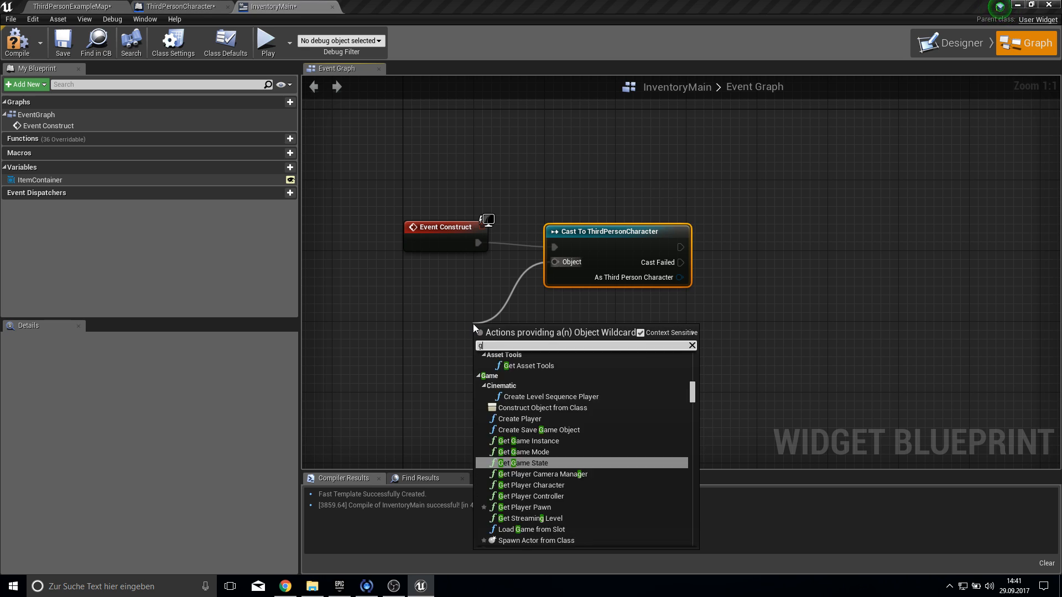
pyautogui.write('et player c')
pyautogui.press('Return')
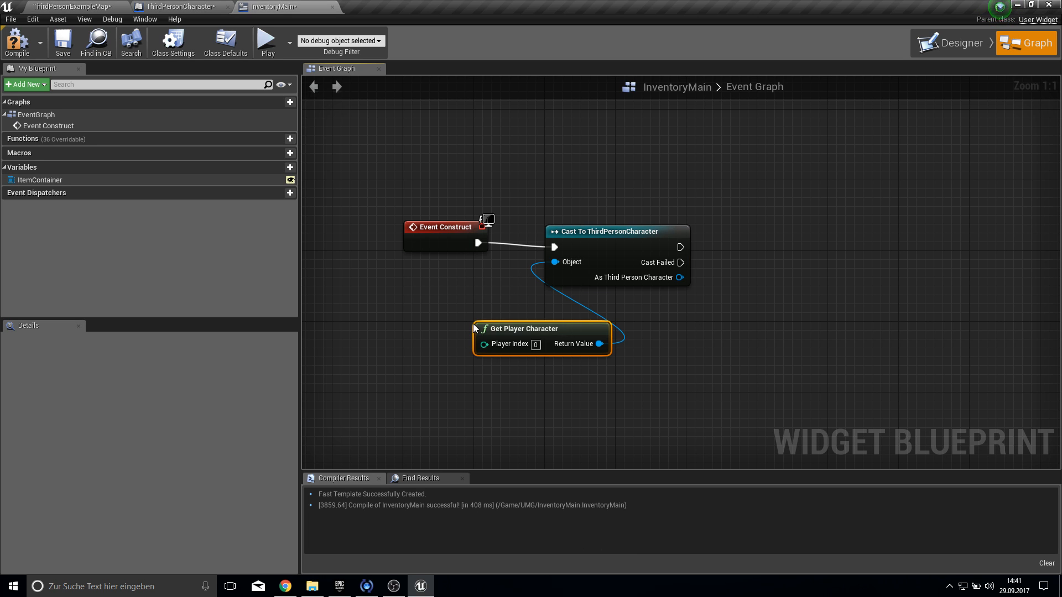
pyautogui.moveTo(562, 350); pyautogui.dragTo(457, 307)
pyautogui.moveTo(594, 246); pyautogui.dragTo(630, 238)
# - Promote the cast's As Third Person Character output to a variable named TPCRef and align the nodes in the chain
pyautogui.moveTo(698, 269); pyautogui.dragTo(737, 276)
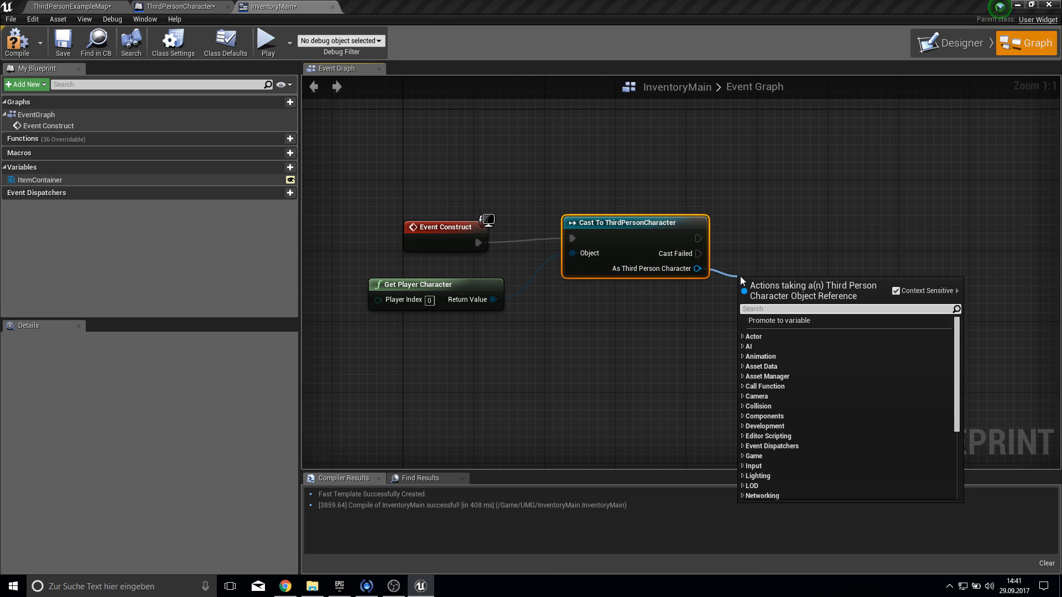
pyautogui.click(779, 321)
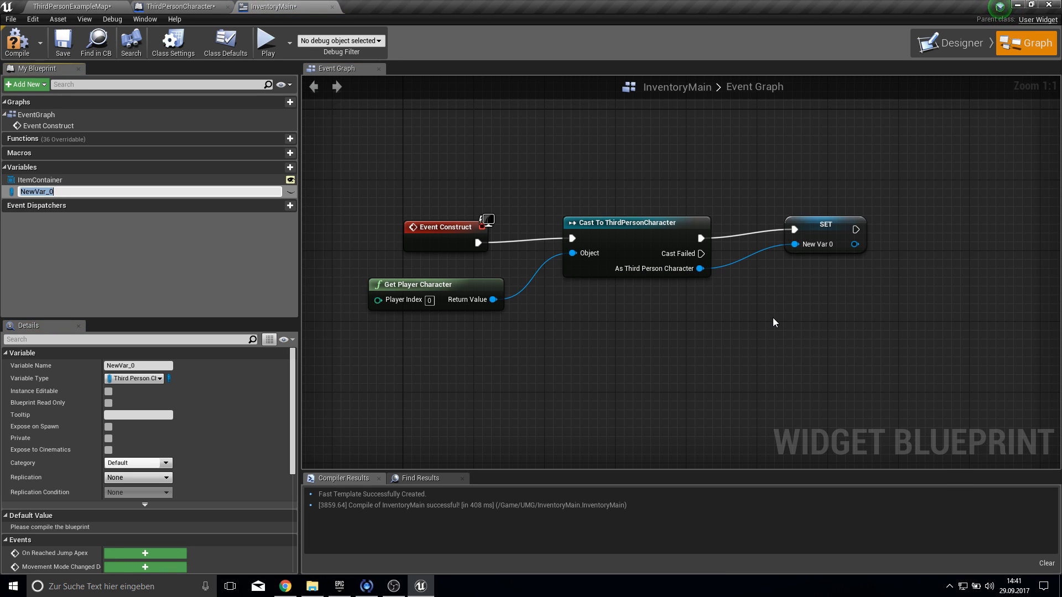
pyautogui.write('TPCRef')
pyautogui.press('Return')
pyautogui.moveTo(809, 240); pyautogui.dragTo(776, 247)
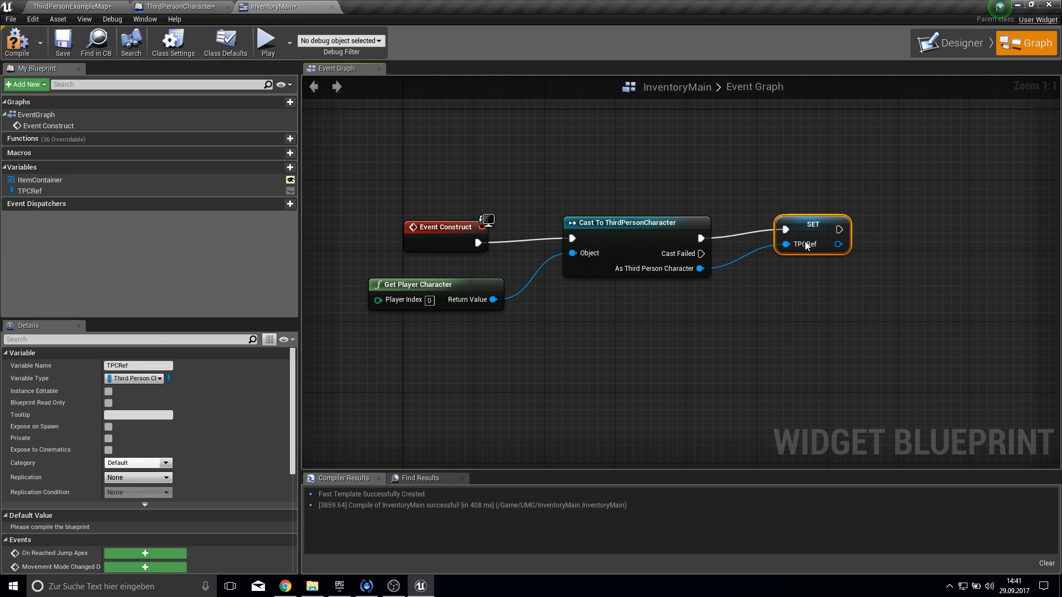
pyautogui.moveTo(586, 370); pyautogui.dragTo(614, 294, button='right')
pyautogui.moveTo(508, 176); pyautogui.dragTo(499, 171)
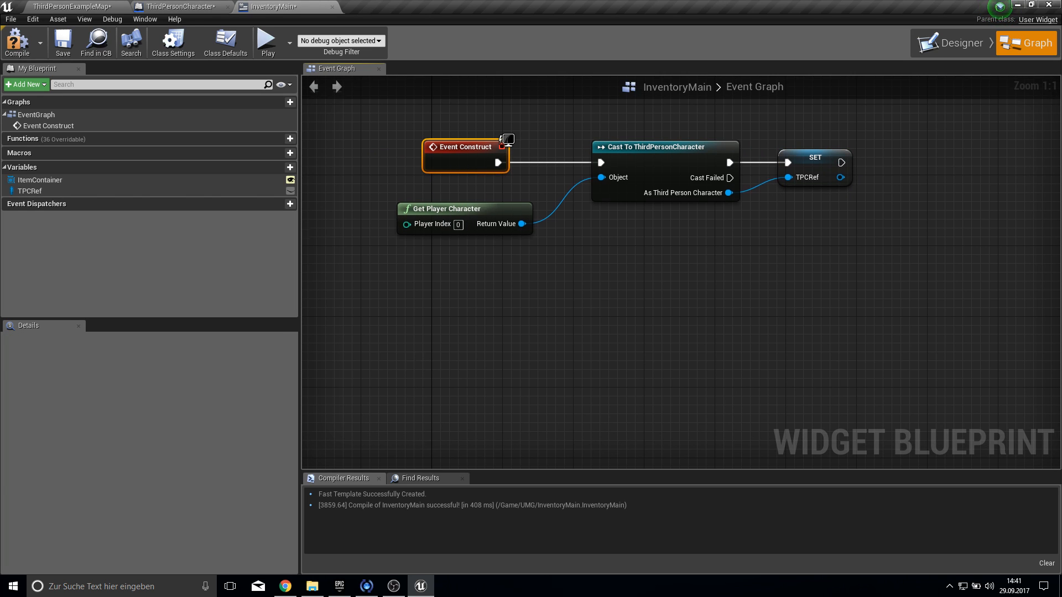
# - Create a custom event named BuildInventory below the Event Construct chain
pyautogui.rightClick(416, 362)
pyautogui.write('add cu')
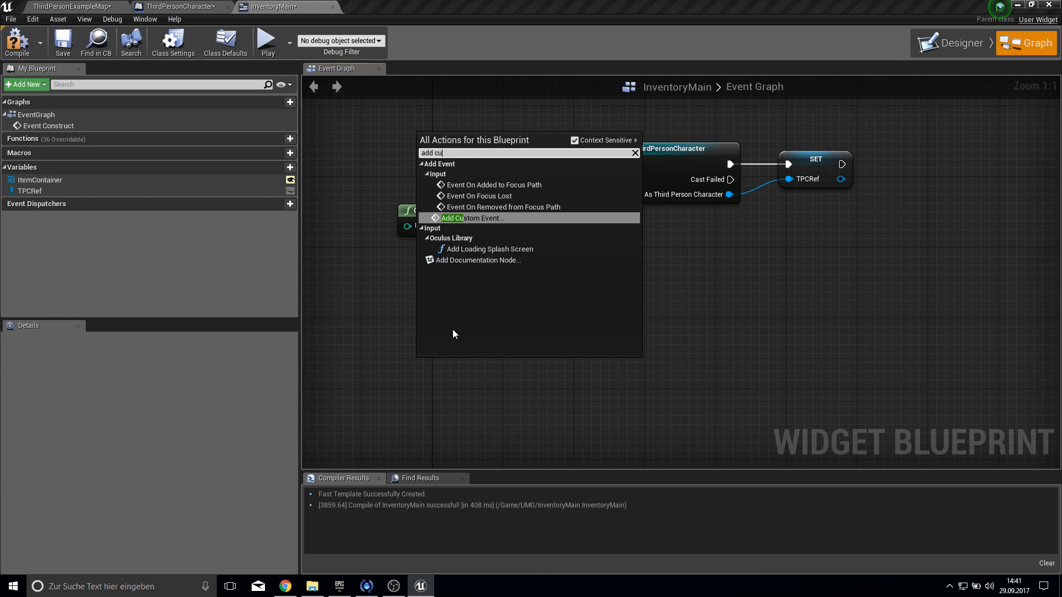
pyautogui.press('Return')
pyautogui.write('BuildInventory')
pyautogui.press('Return')
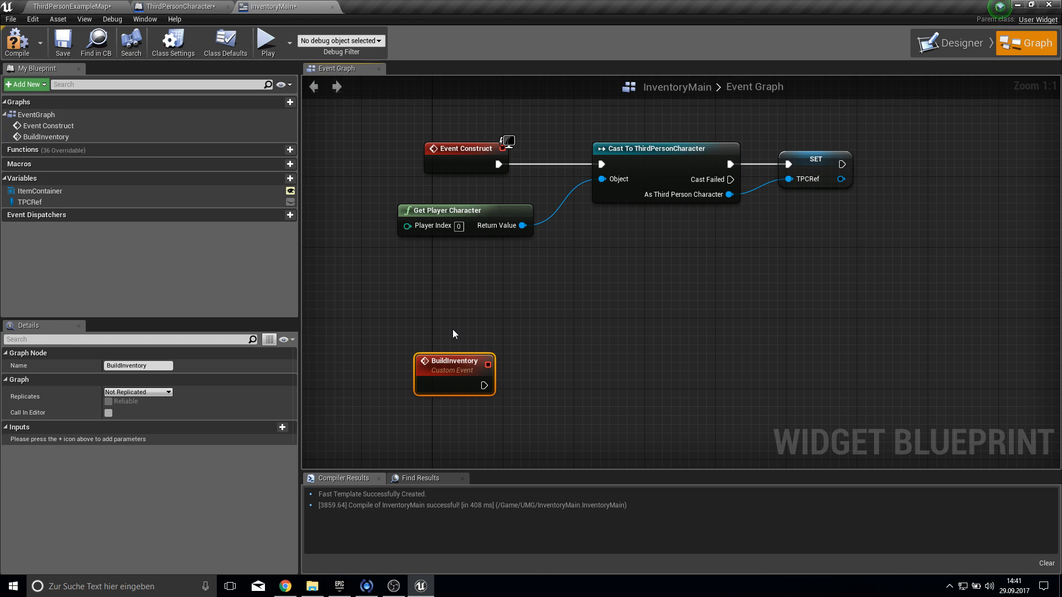
# - Call Build Inventory after the SET TPCRef node and line the call up with the chain
pyautogui.moveTo(760, 226); pyautogui.dragTo(646, 247, button='right')
pyautogui.rightClick(645, 247)
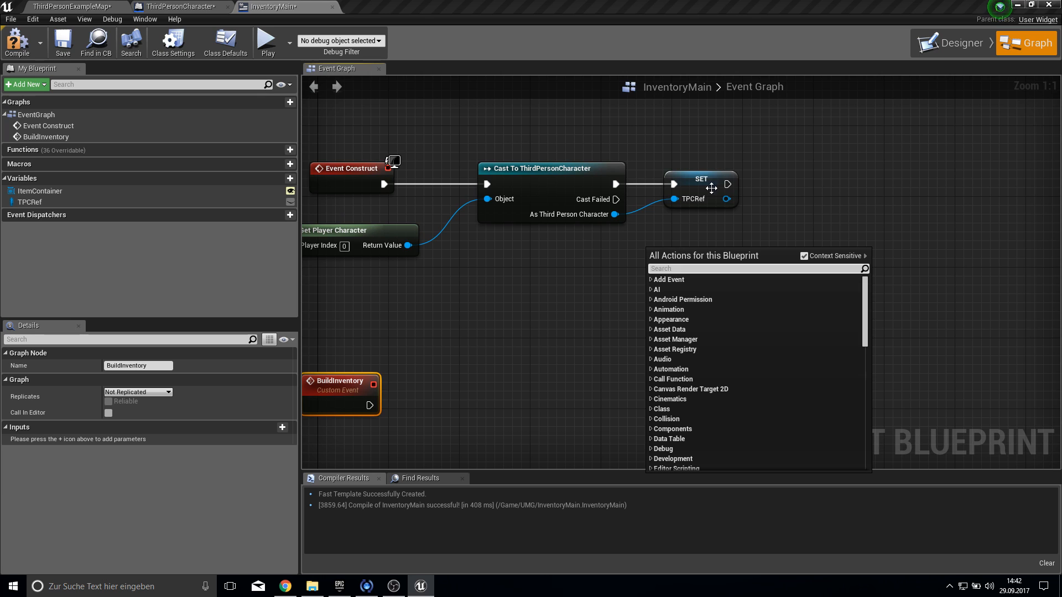
pyautogui.moveTo(727, 184); pyautogui.dragTo(756, 184)
pyautogui.write('build')
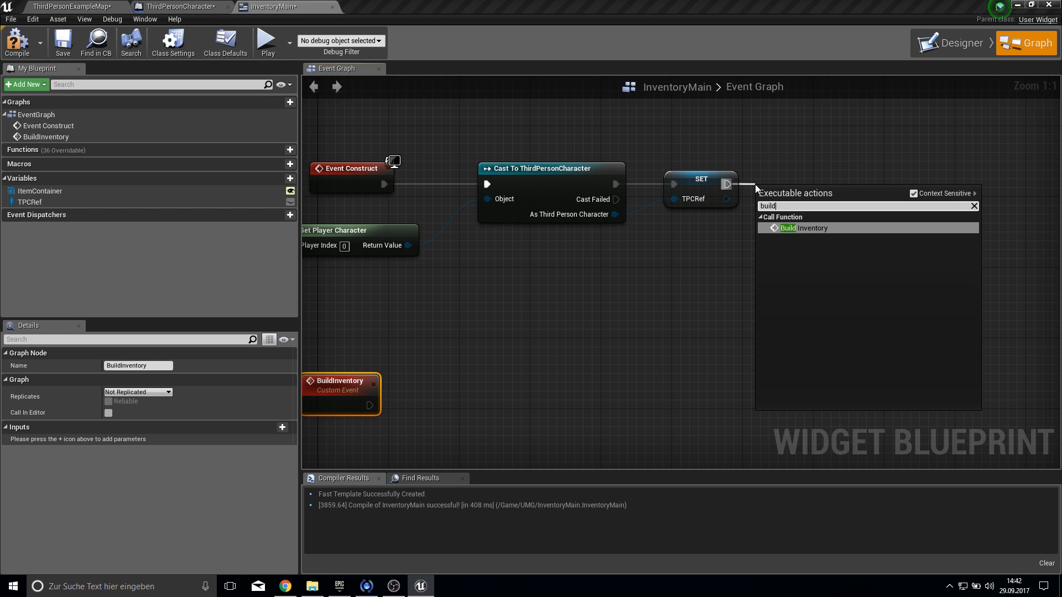
pyautogui.press('Return')
pyautogui.moveTo(785, 223); pyautogui.dragTo(819, 188)
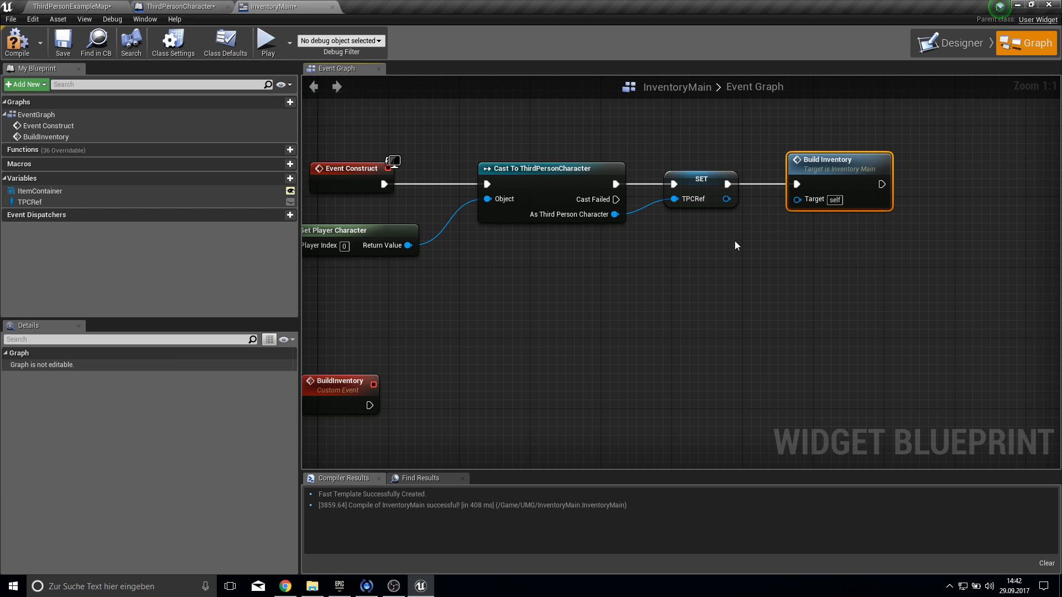
# - Place a getter for the ItemContainer variable near the BuildInventory event
pyautogui.moveTo(355, 447); pyautogui.dragTo(489, 374, button='right')
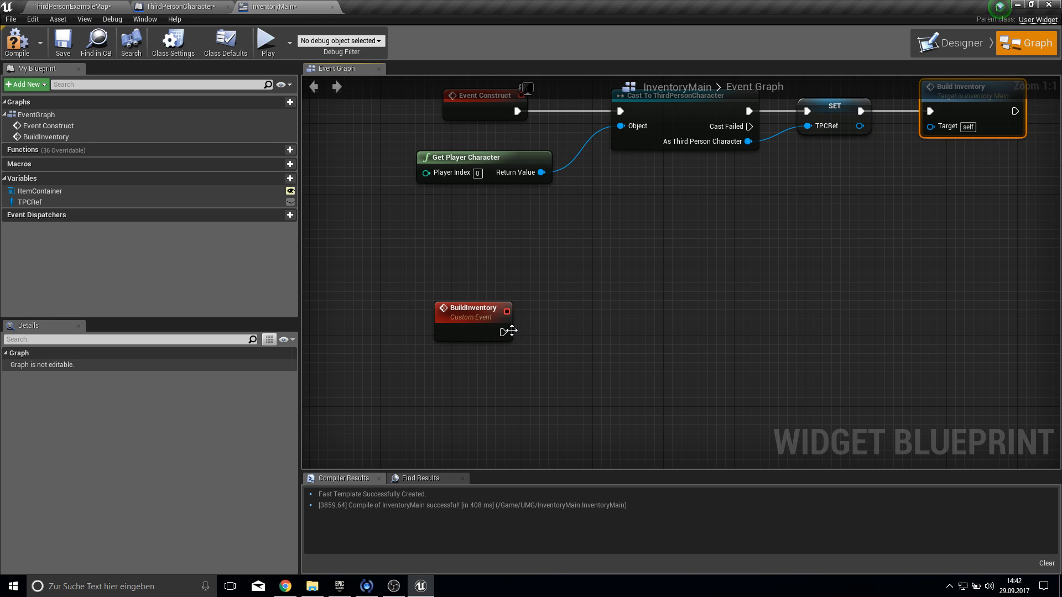
pyautogui.click(470, 315)
pyautogui.moveTo(39, 191); pyautogui.dragTo(443, 261)
pyautogui.click(459, 266)
pyautogui.moveTo(510, 277); pyautogui.dragTo(553, 307)
pyautogui.write('clear')
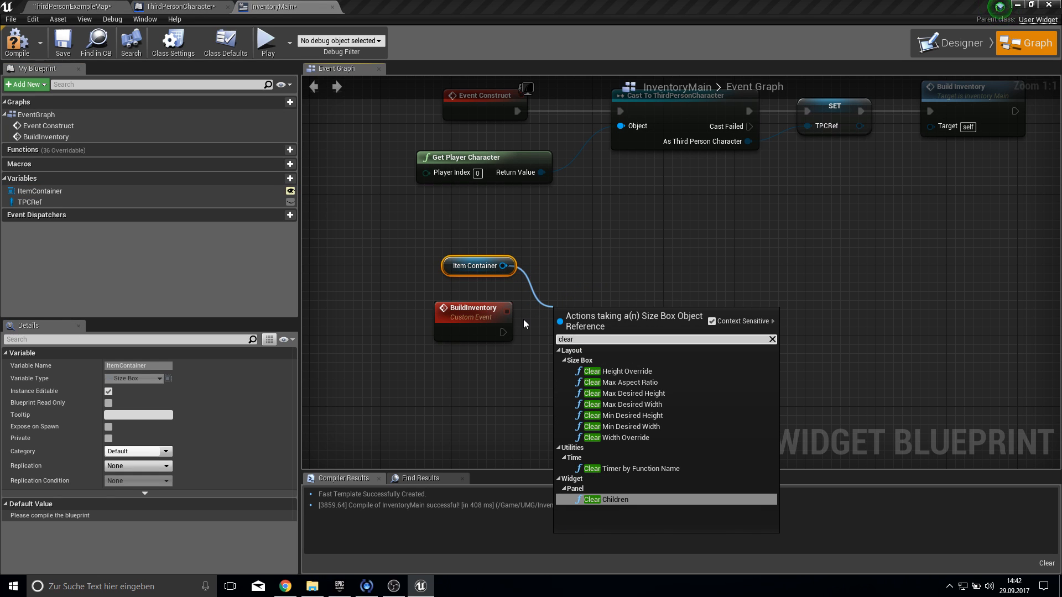
pyautogui.press('Return')
pyautogui.press('Delete')
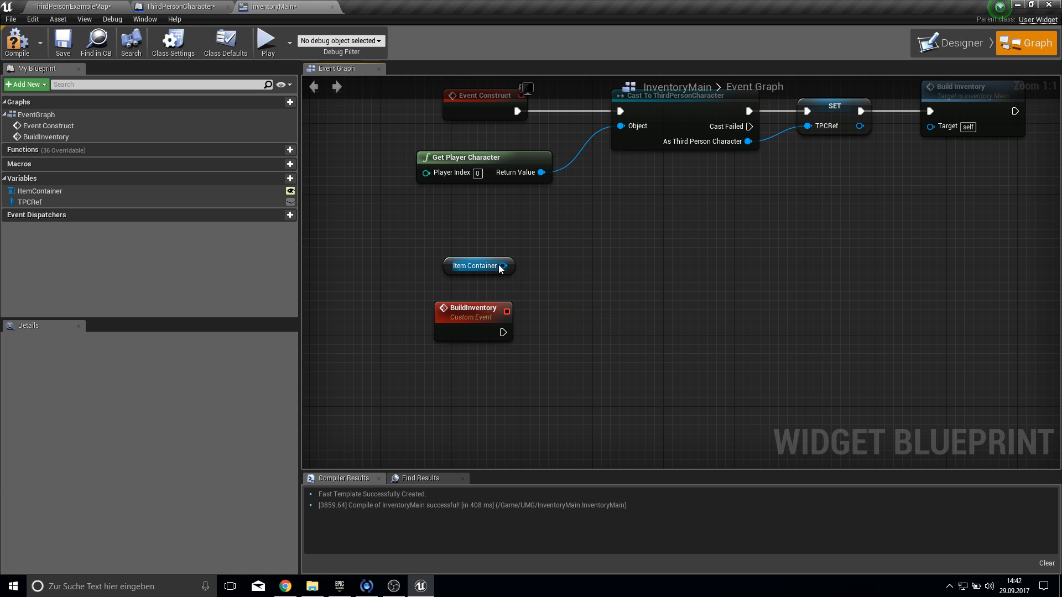
# - Add a Clear Children node targeting Item Container, execute it from BuildInventory, and move the getter beneath the event
pyautogui.moveTo(500, 269); pyautogui.dragTo(527, 308)
pyautogui.write('clear')
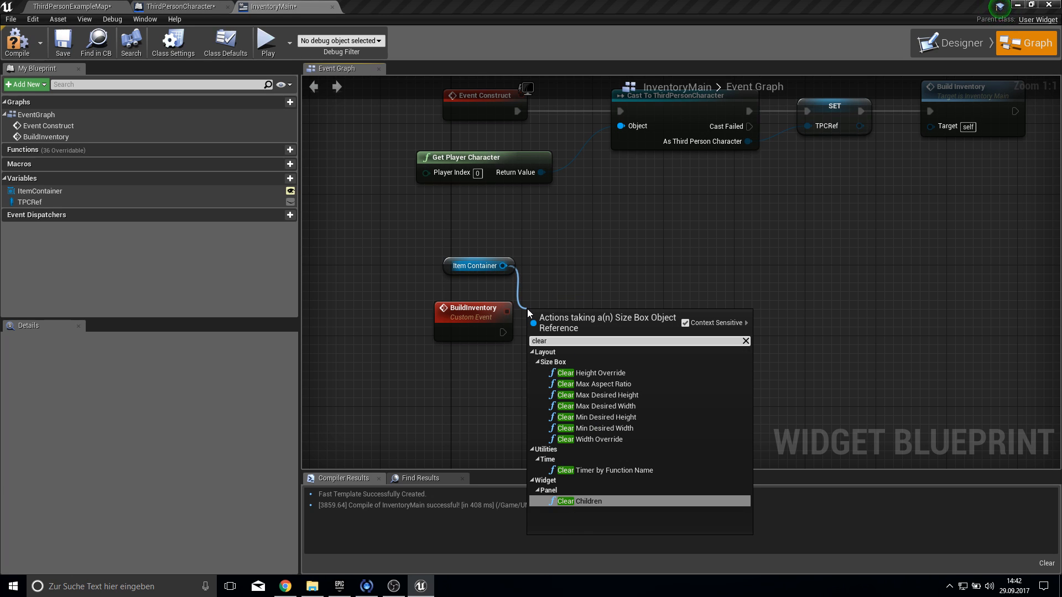
pyautogui.press('Return')
pyautogui.moveTo(531, 342); pyautogui.dragTo(577, 327)
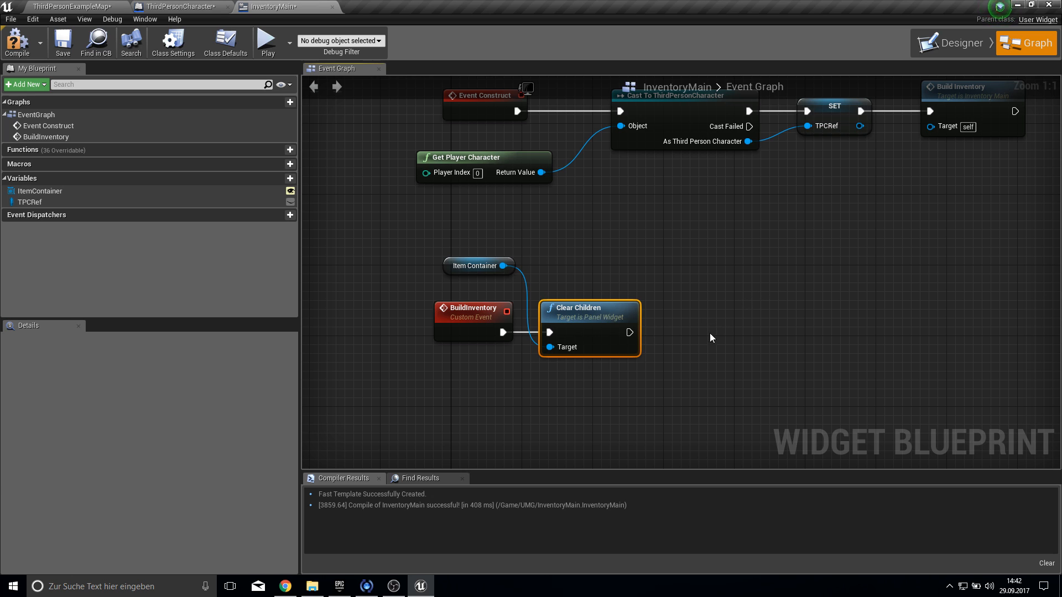
pyautogui.moveTo(452, 270); pyautogui.dragTo(445, 353)
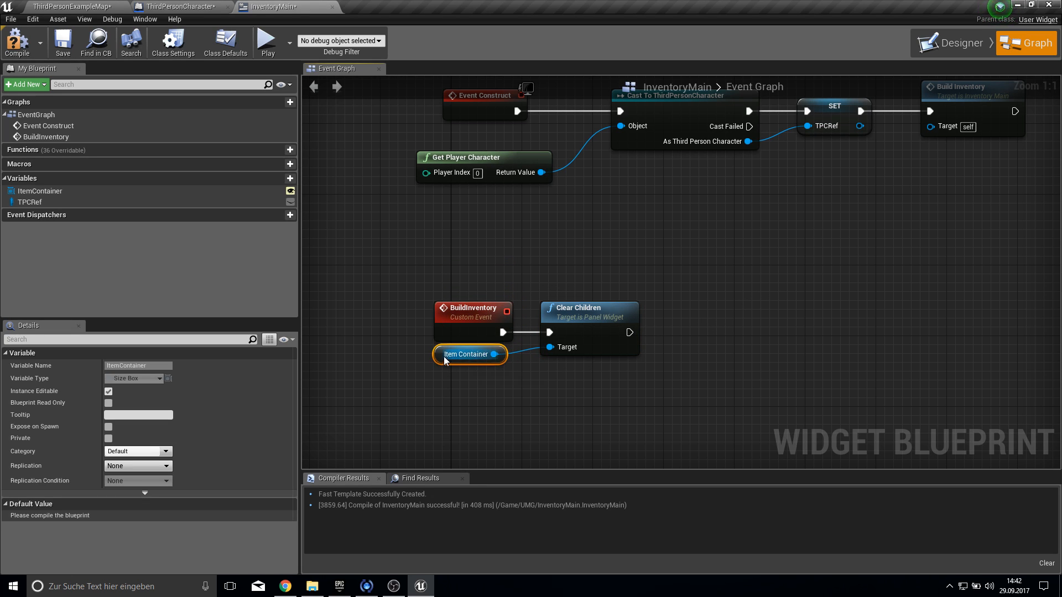
pyautogui.moveTo(589, 325); pyautogui.dragTo(489, 310, button='right')
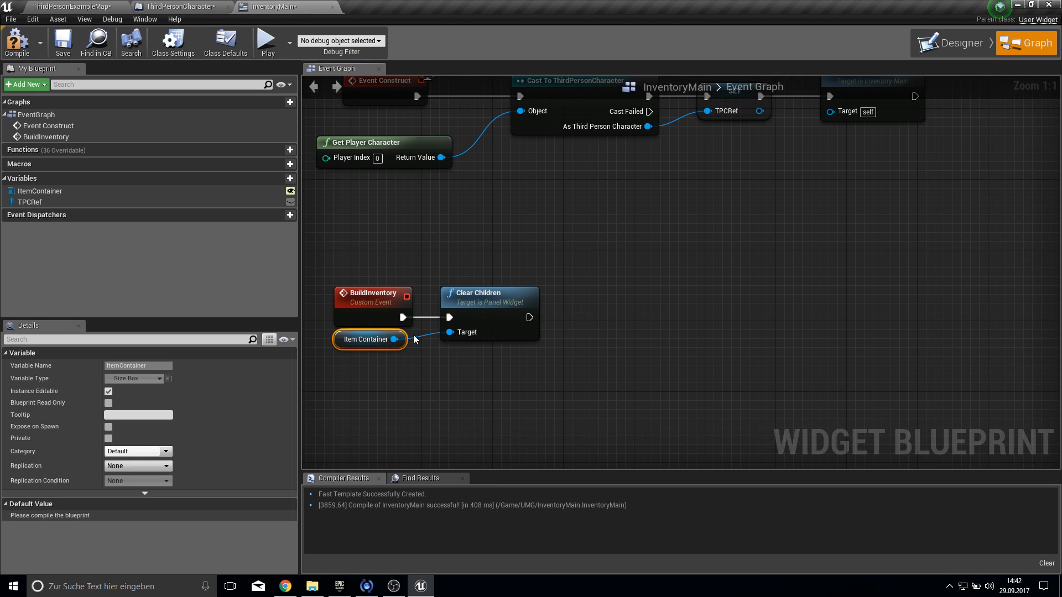
# - Place a TPCRef getter below Clear Children and get the Inventory variable from it
pyautogui.moveTo(30, 202); pyautogui.dragTo(524, 391)
pyautogui.click(401, 400)
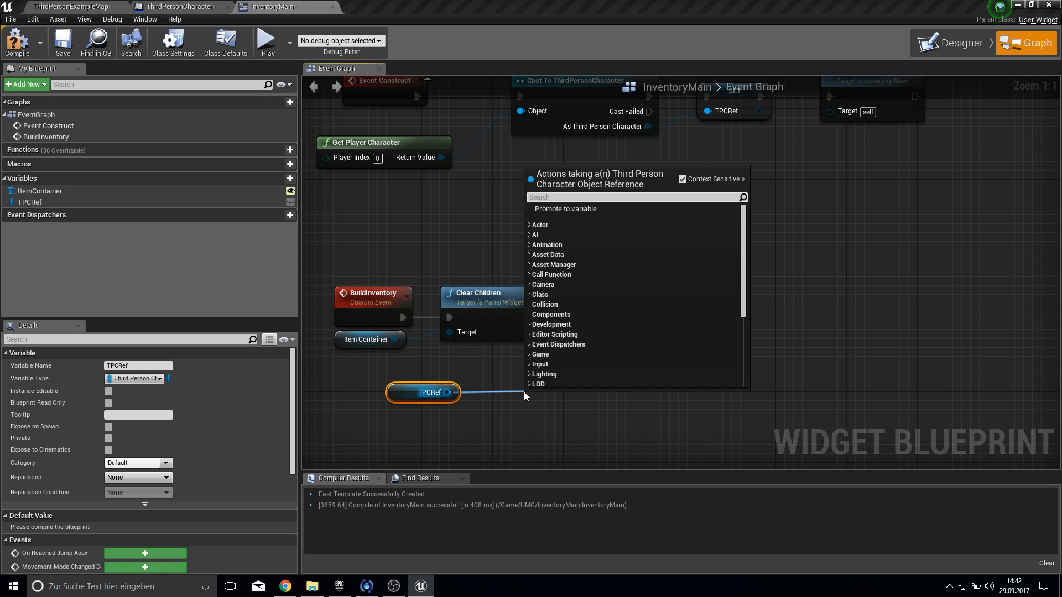
pyautogui.write('get ine')
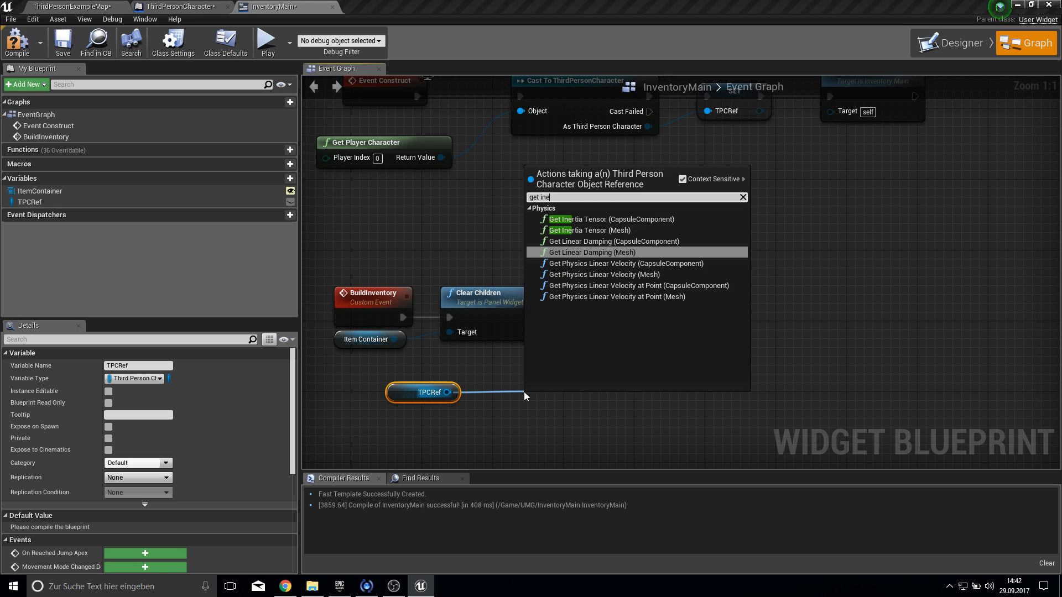
pyautogui.press('BackSpace')
pyautogui.press('BackSpace')
pyautogui.write('nv')
pyautogui.press('Return')
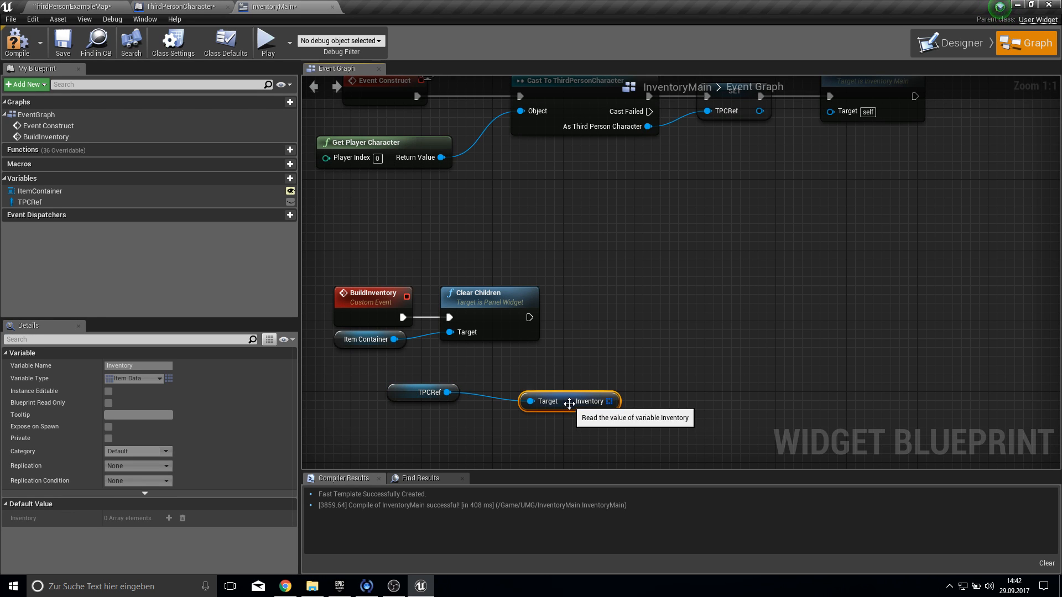
# - Add a ForEachLoop over the Inventory array and execute it from Clear Children
pyautogui.moveTo(574, 393); pyautogui.dragTo(627, 328)
pyautogui.write('for each loo')
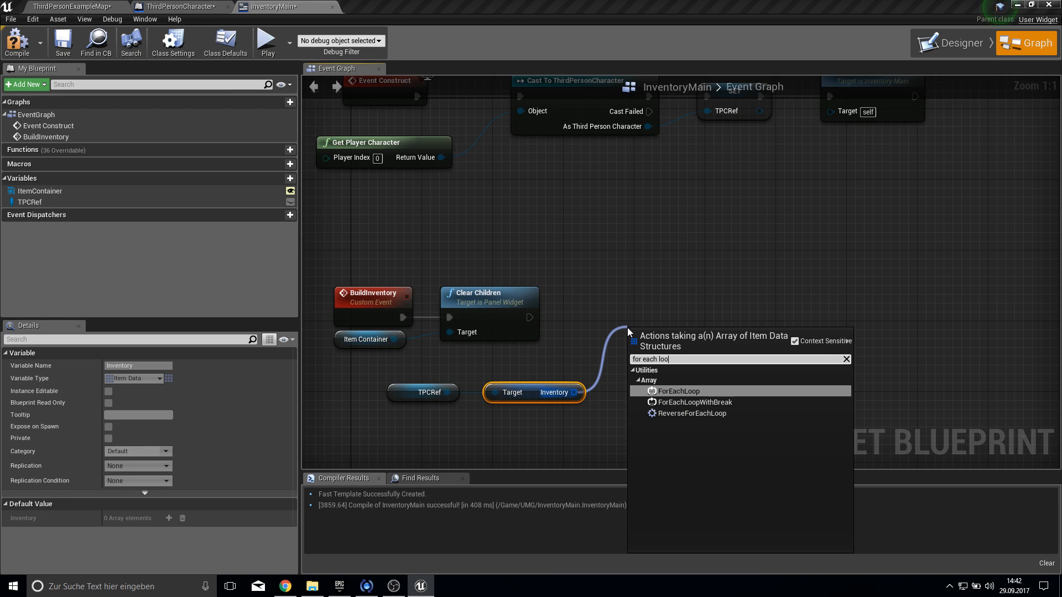
pyautogui.press('Return')
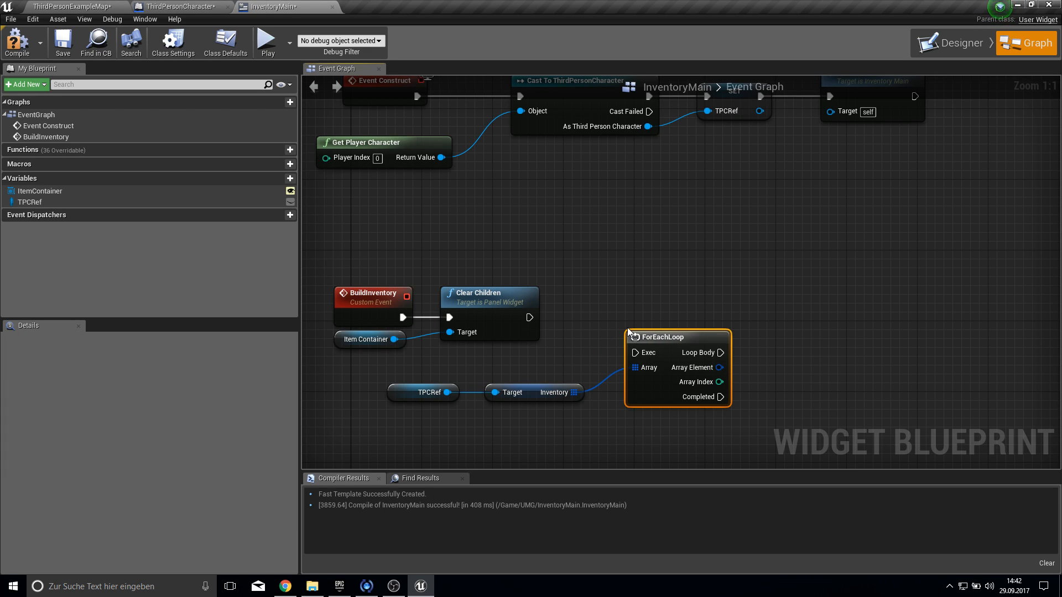
pyautogui.moveTo(638, 299); pyautogui.dragTo(528, 317)
# - Add a Create Widget node executed from the ForEachLoop's Loop Body, then compile the InventoryMain blueprint
pyautogui.moveTo(726, 313); pyautogui.dragTo(635, 300, button='right')
pyautogui.moveTo(621, 303); pyautogui.dragTo(651, 297)
pyautogui.write('create widget')
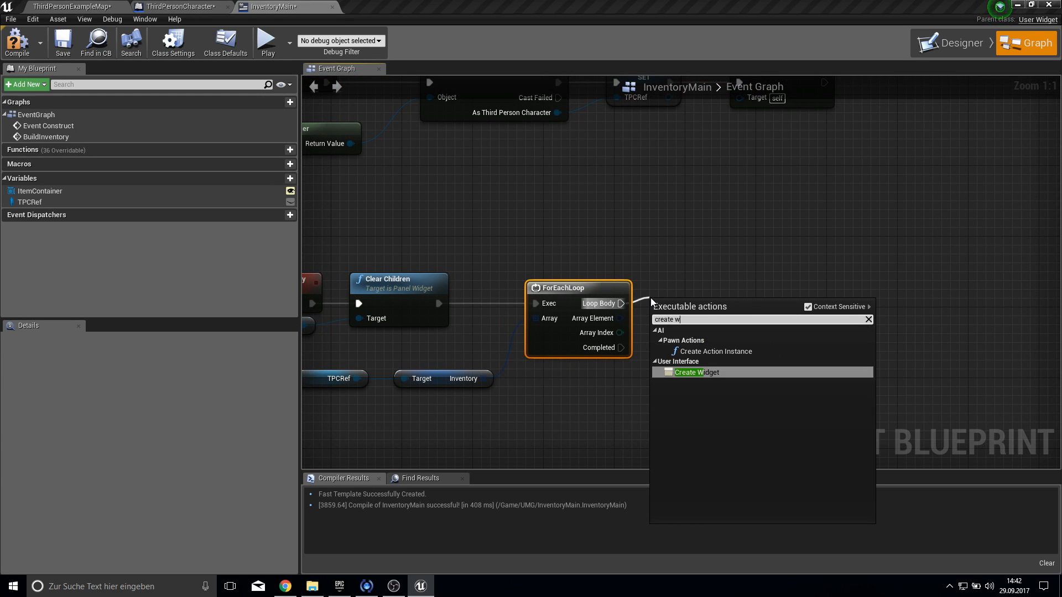
pyautogui.press('Return')
pyautogui.moveTo(715, 295); pyautogui.dragTo(717, 287)
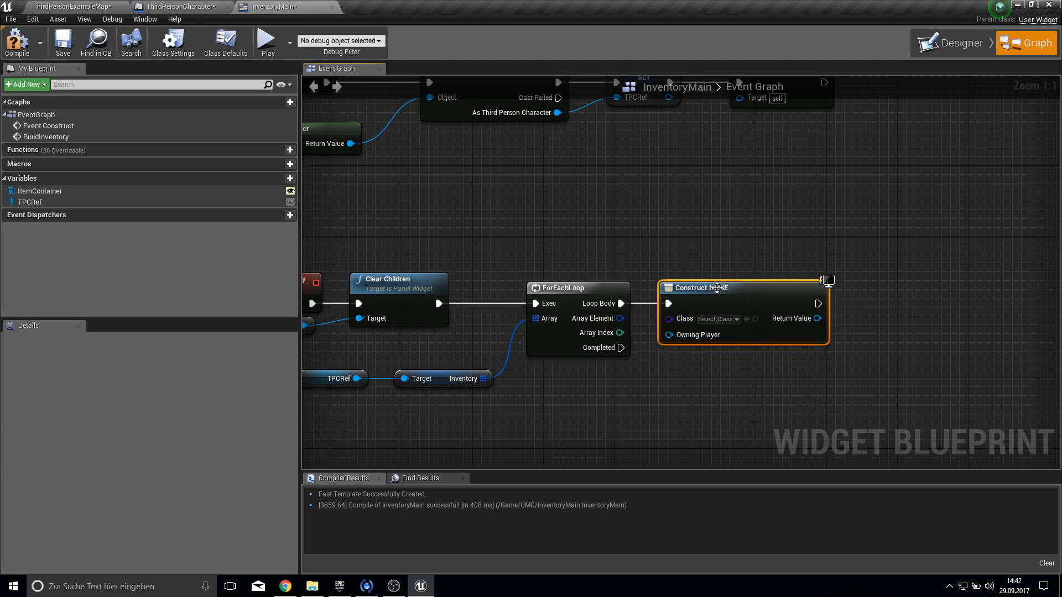
pyautogui.moveTo(588, 397)
pyautogui.mouseDown(button='right')
pyautogui.moveTo(609, 380)
pyautogui.moveTo(533, 372)
pyautogui.moveTo(598, 385)
pyautogui.mouseUp(button='right')
pyautogui.click(59, 48)
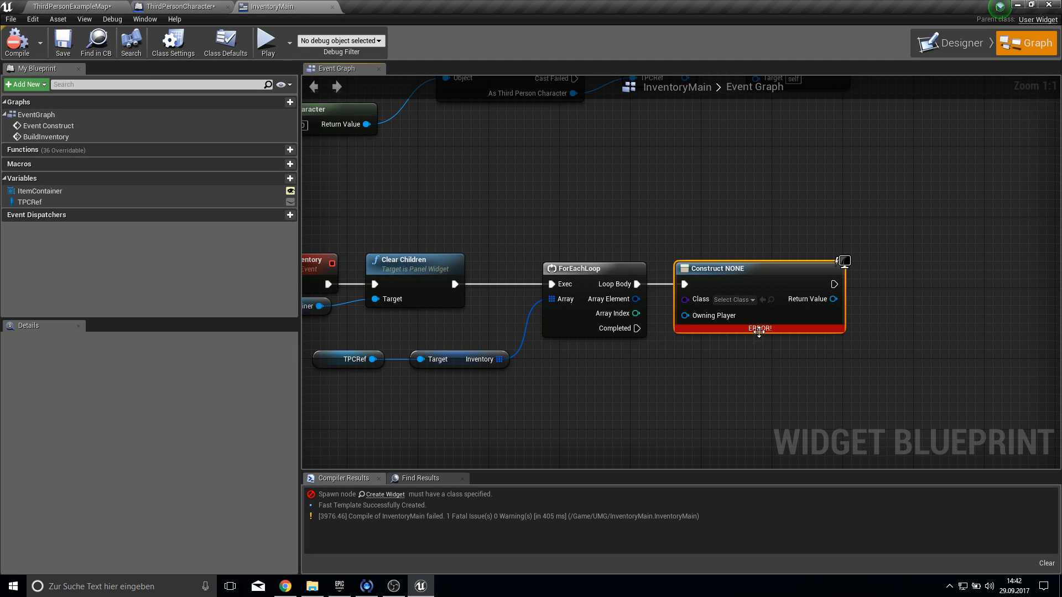
# - Create a Widget Blueprint named ItemSlot in the UMG content folder
pyautogui.click(72, 6)
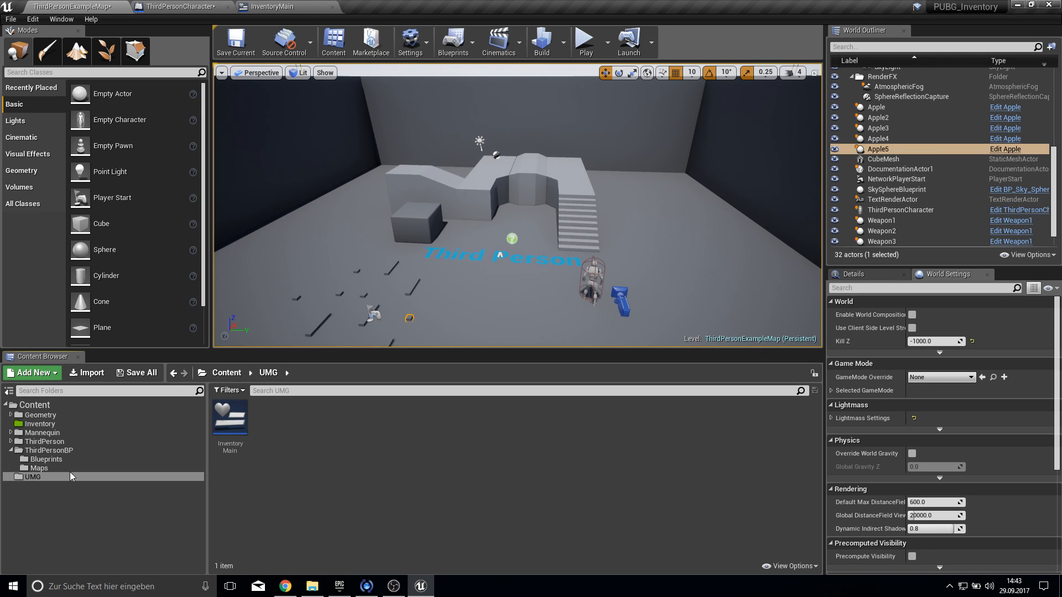
pyautogui.rightClick(274, 424)
pyautogui.moveTo(332, 417)
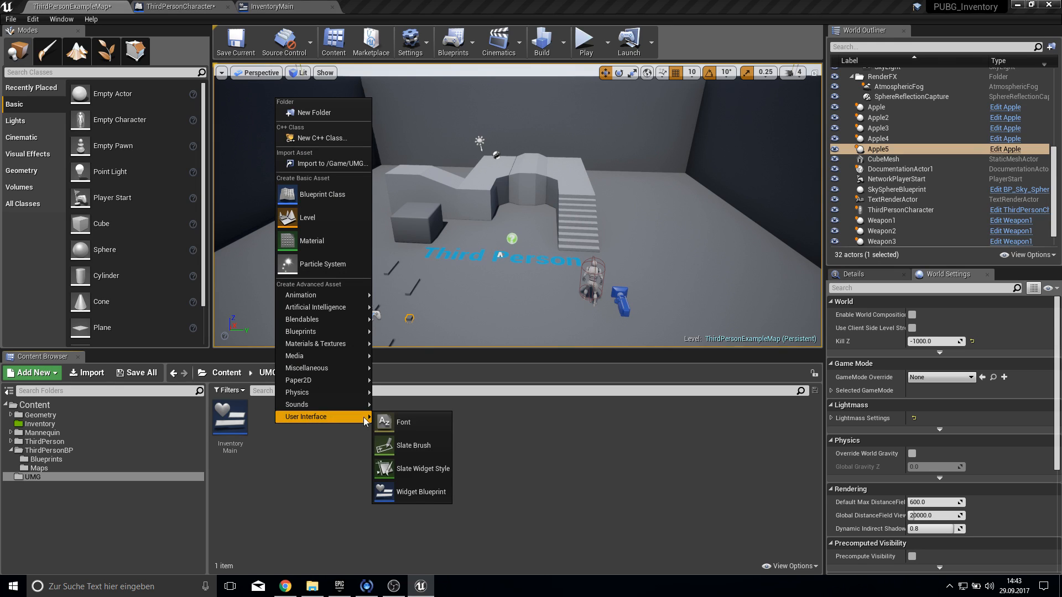
pyautogui.click(423, 492)
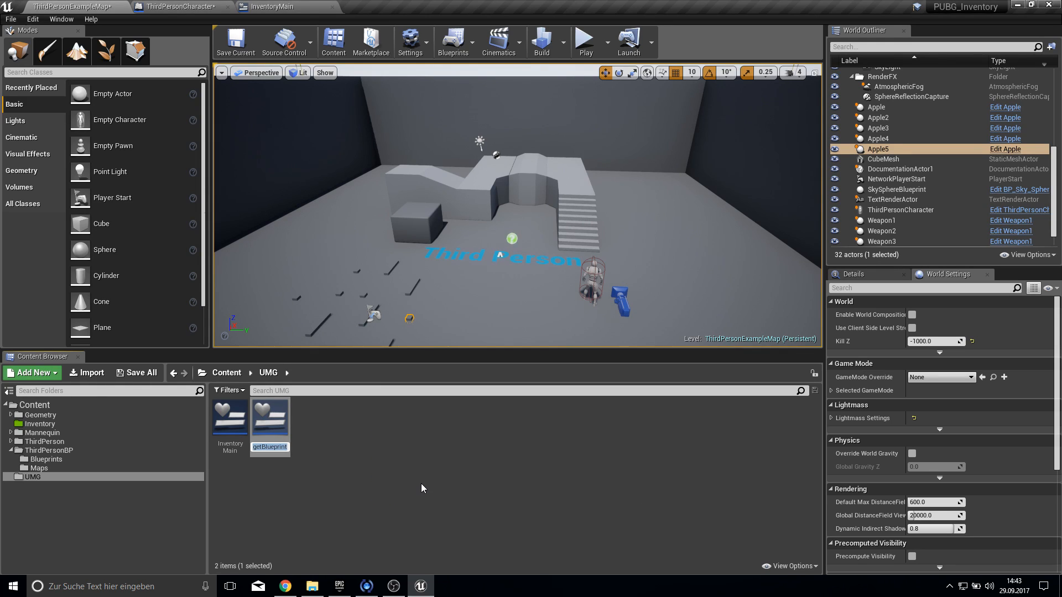
pyautogui.write('ItemSlot')
pyautogui.press('Return')
# - Open the ItemSlot widget, dock its editor beside InventoryMain, and delete its root Canvas Panel
pyautogui.doubleClick(271, 425)
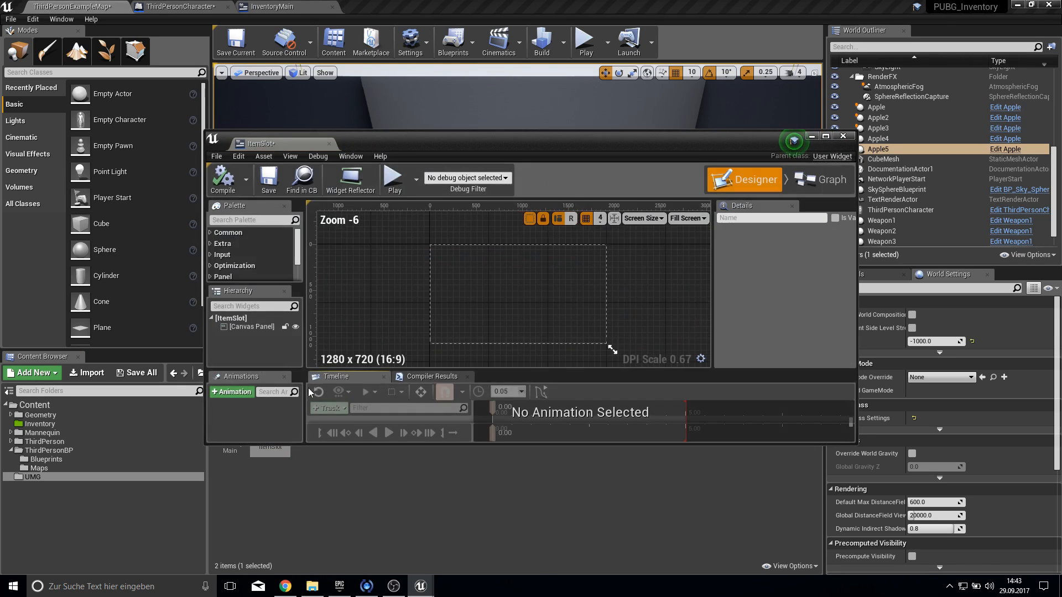
pyautogui.moveTo(314, 146); pyautogui.dragTo(431, 6)
pyautogui.click(346, 124)
pyautogui.press('Delete')
# - Switch the ItemSlot preview to Custom size and set its width to 250, matching the ItemContainer width override in InventoryMain
pyautogui.click(802, 81)
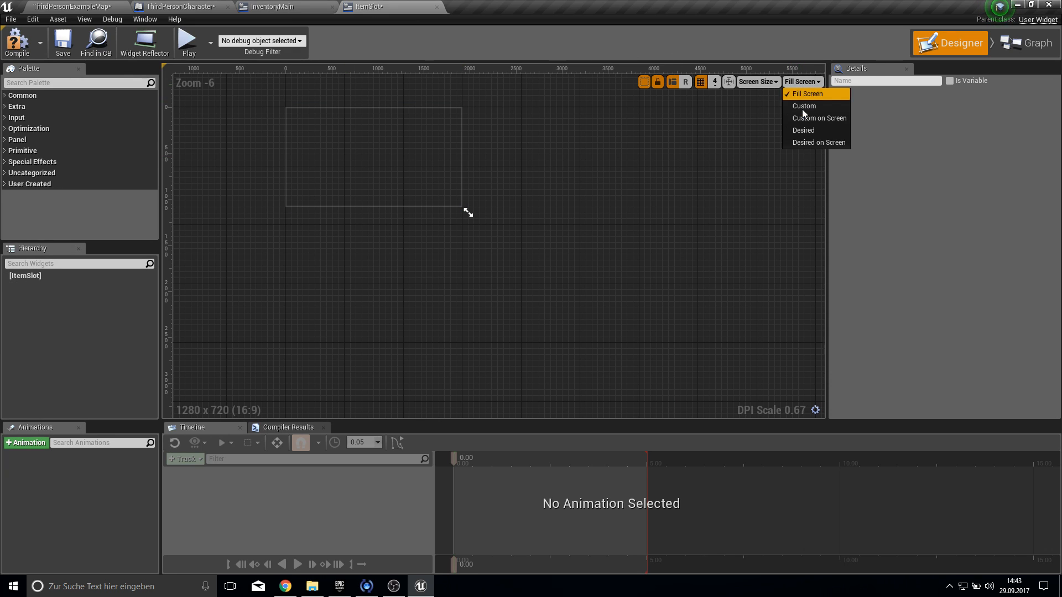
pyautogui.click(808, 108)
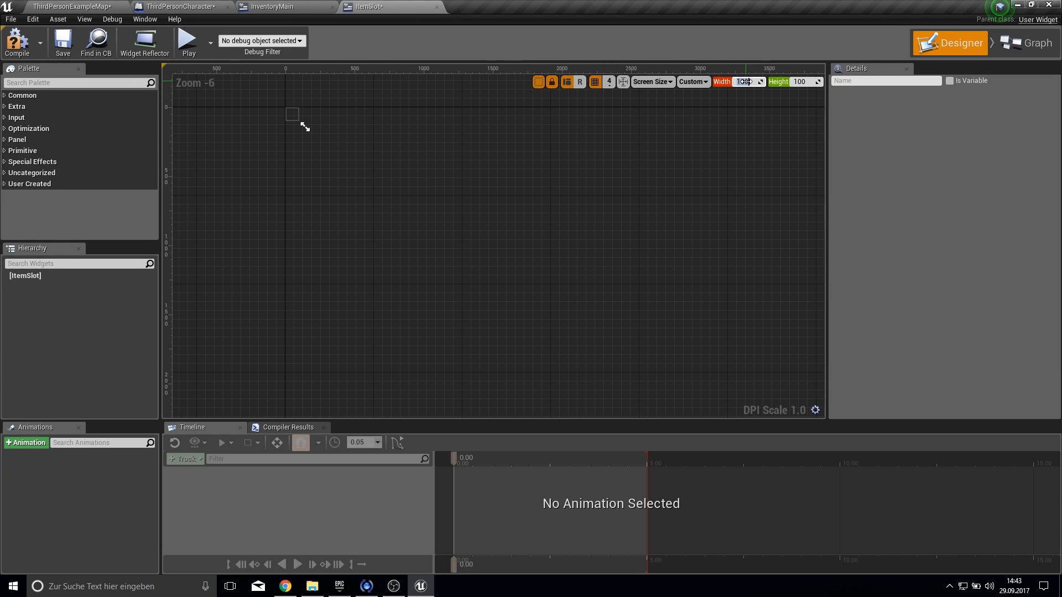
pyautogui.click(272, 6)
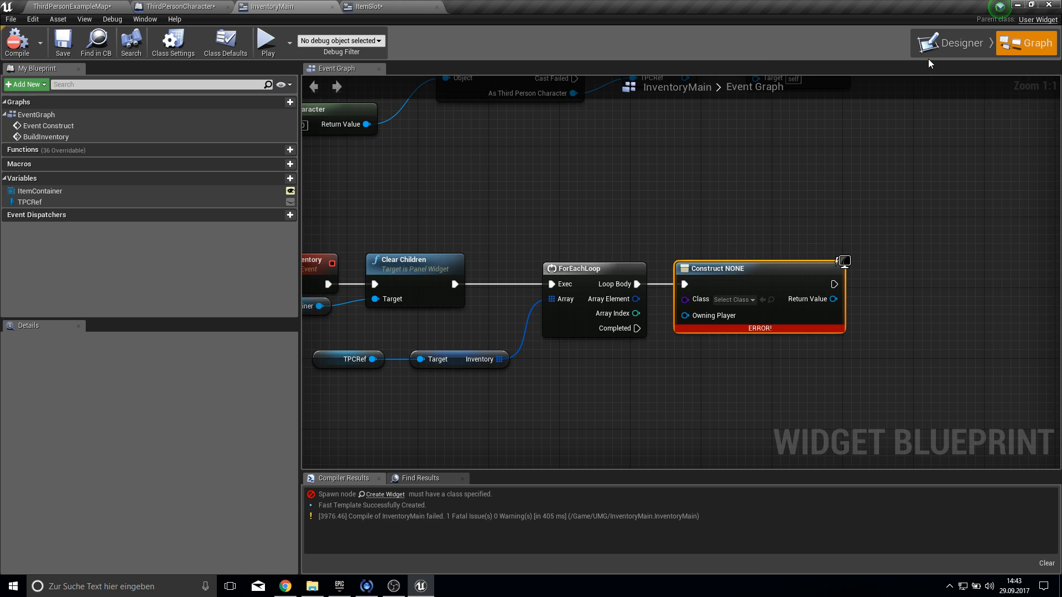
pyautogui.click(941, 49)
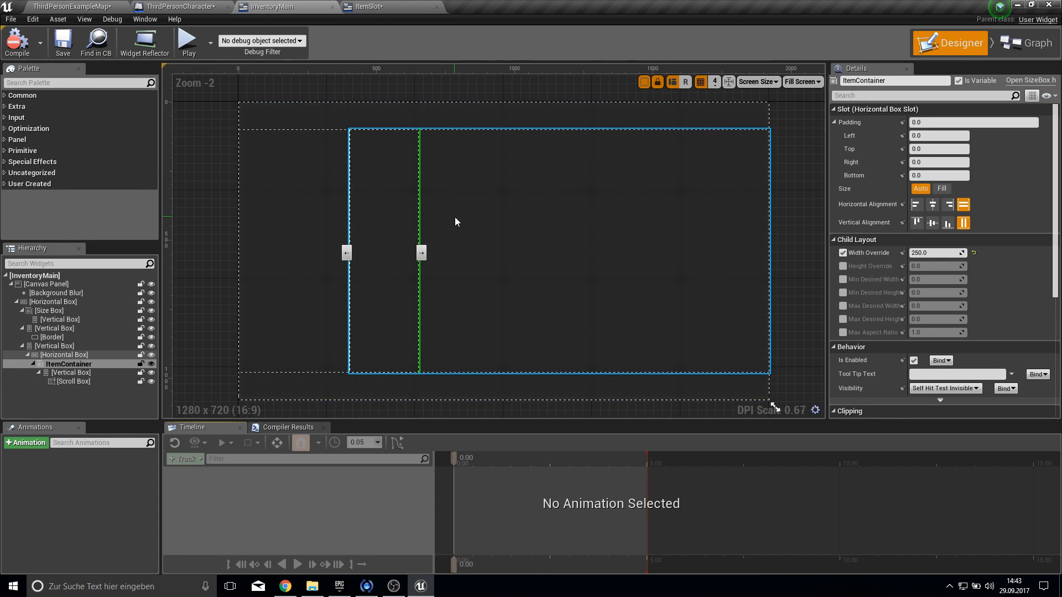
pyautogui.click(382, 7)
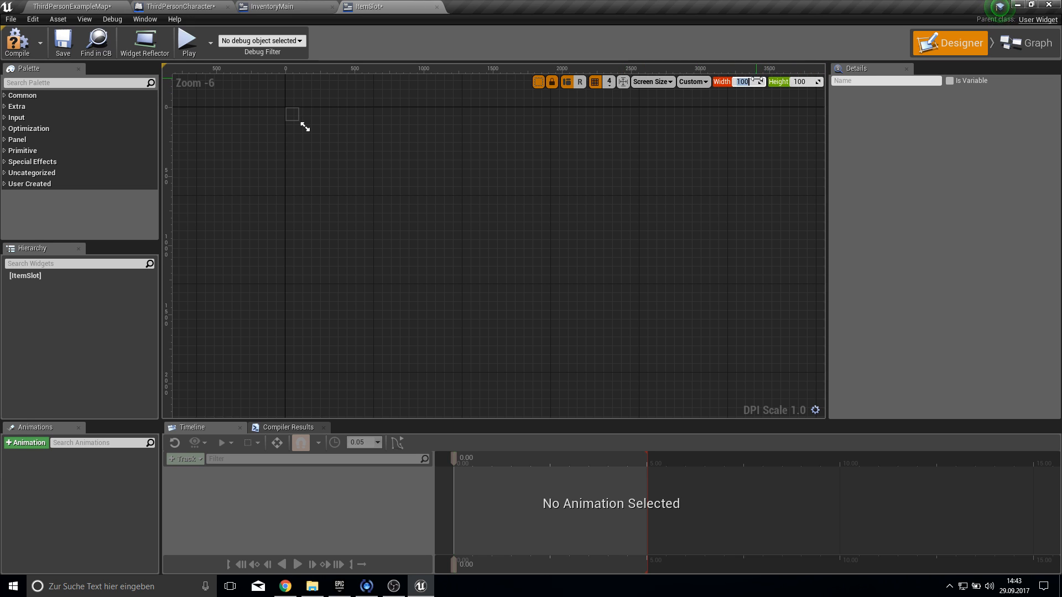
pyautogui.scroll(6, 380, 125)
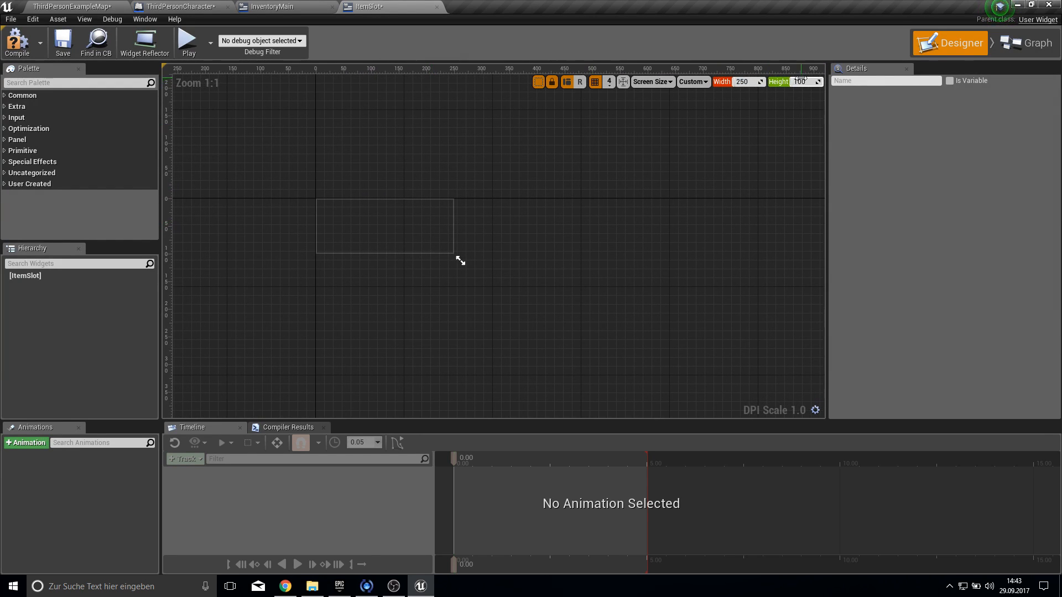
# - Add a Border as the root widget of ItemSlot
pyautogui.click(35, 82)
pyautogui.write('bord')
pyautogui.moveTo(26, 108); pyautogui.dragTo(132, 269)
pyautogui.moveTo(68, 280); pyautogui.dragTo(45, 274)
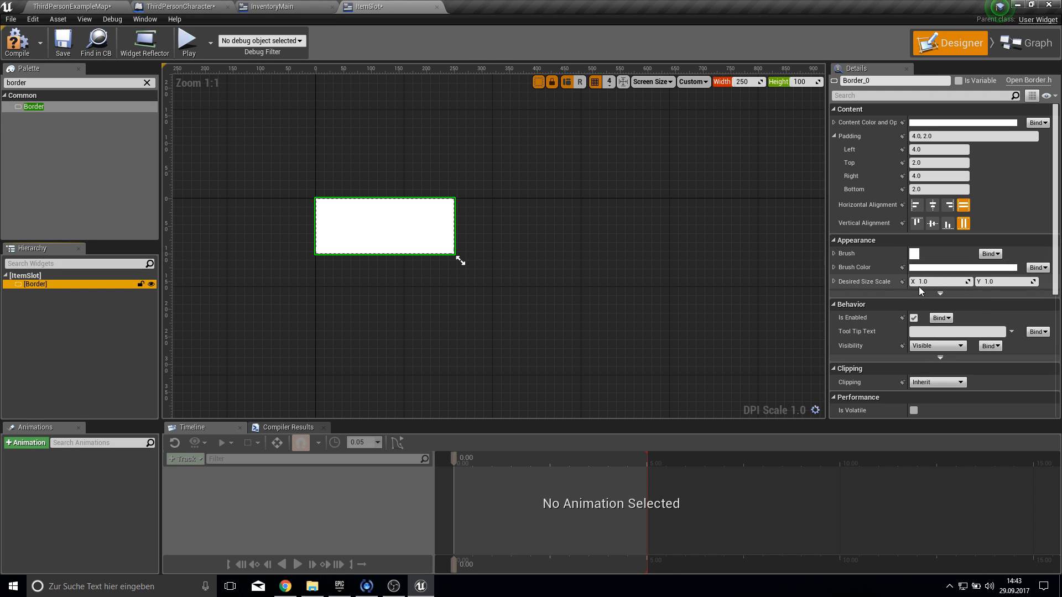
# - Set the border's brush color to a mid grey of about 0.35 with alpha 0.5, and save ItemSlot
pyautogui.scroll(-2, 919, 287)
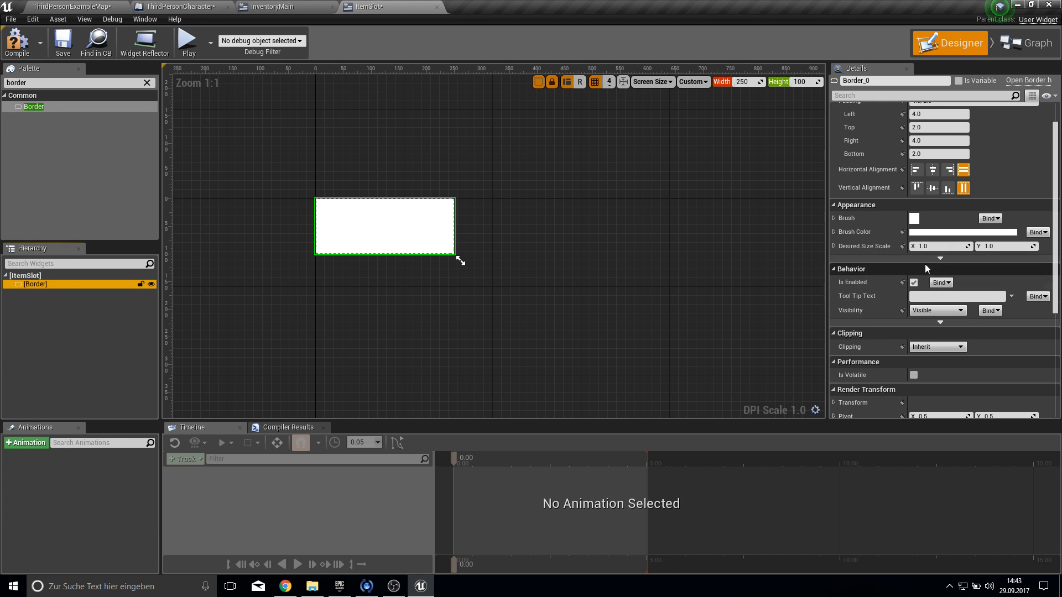
pyautogui.click(913, 232)
pyautogui.moveTo(833, 298); pyautogui.dragTo(835, 338)
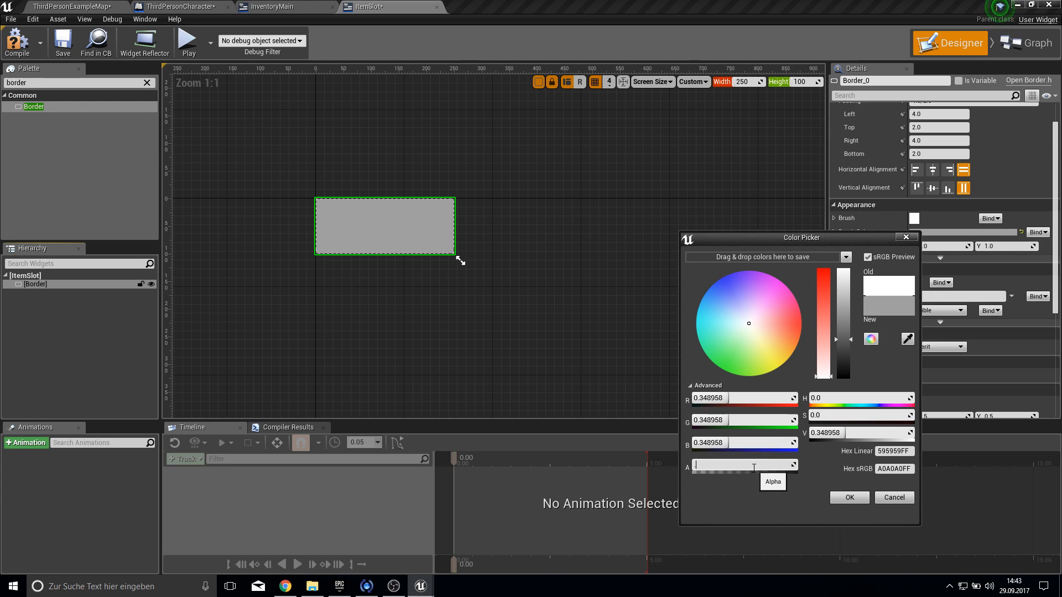
pyautogui.click(753, 468)
pyautogui.write('.5')
pyautogui.press('Return')
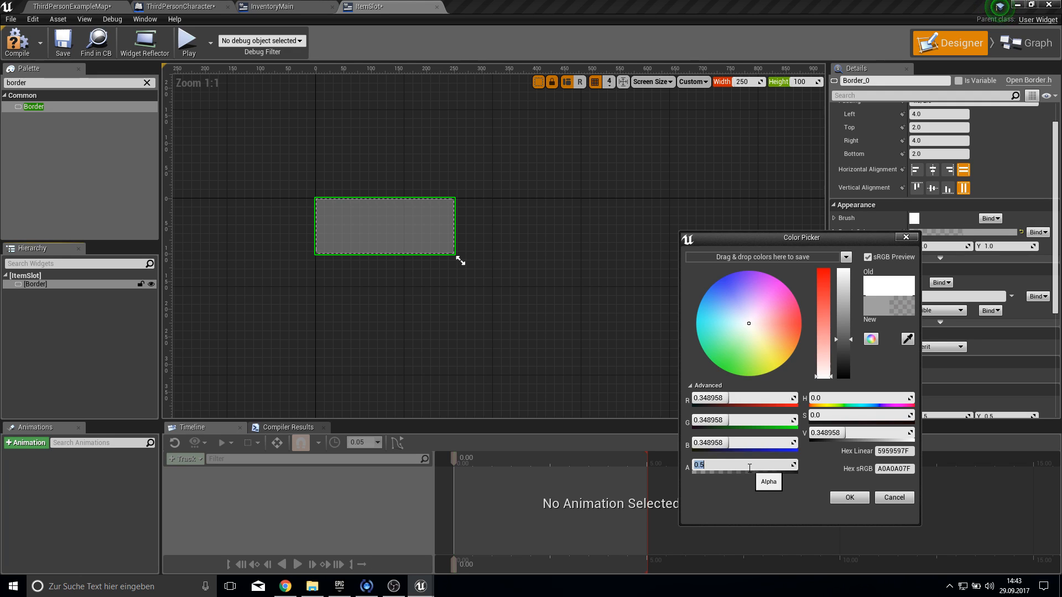
pyautogui.click(851, 499)
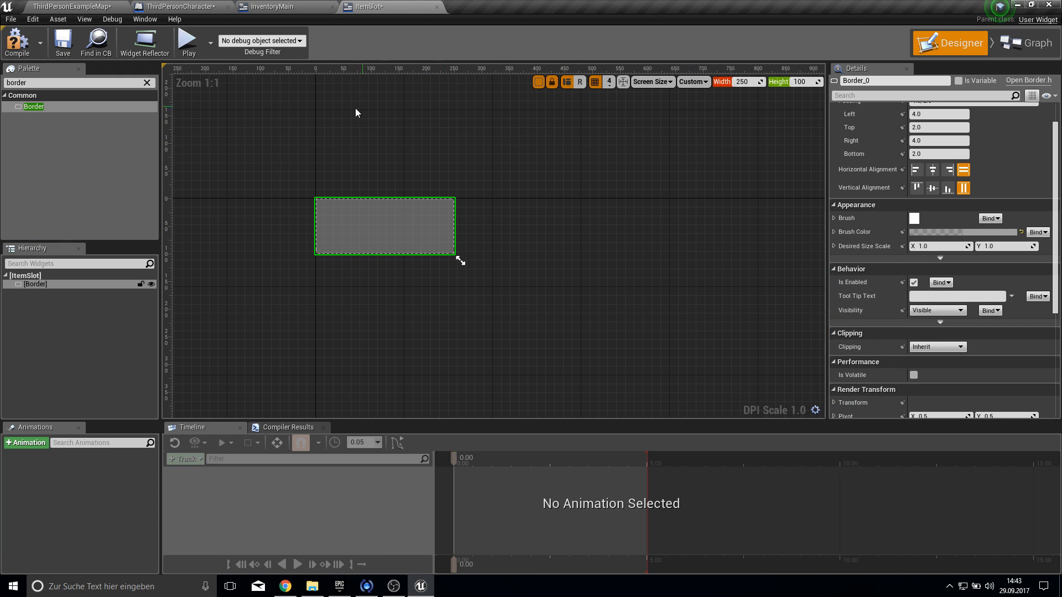
pyautogui.click(63, 40)
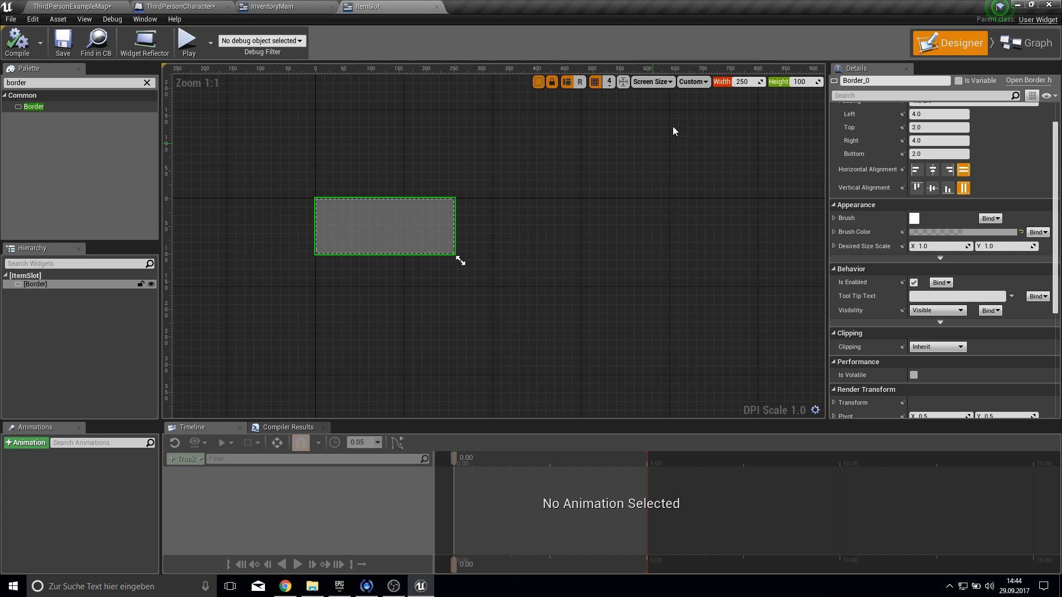
# - Delete the Pre Construct, Construct and Tick events from ItemSlot's event graph
pyautogui.click(1027, 43)
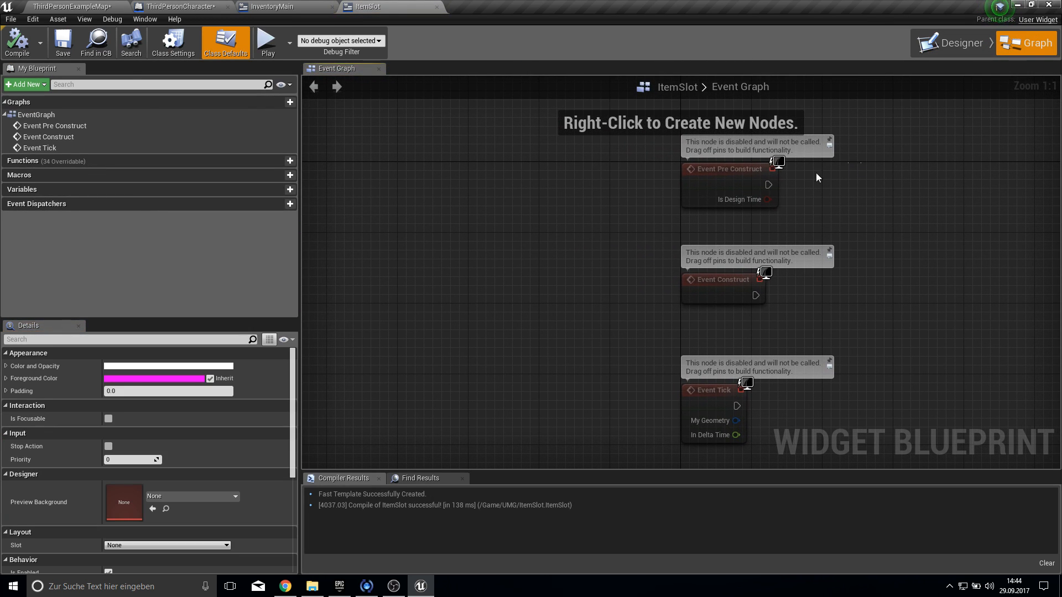
pyautogui.moveTo(854, 169); pyautogui.dragTo(599, 465)
pyautogui.press('Delete')
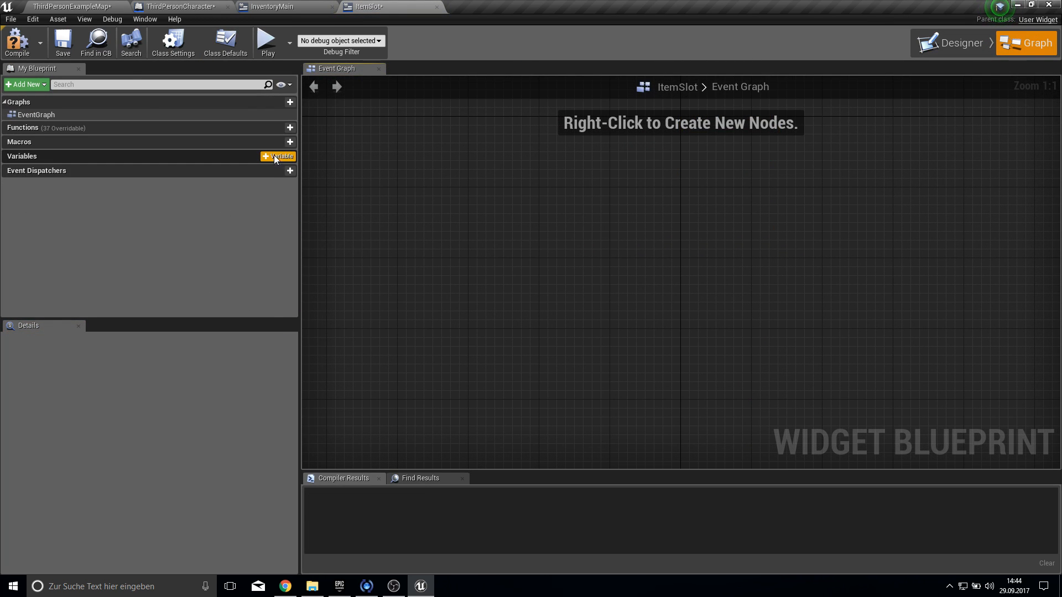
# - Create a variable named Itemdata of the Item Data structure type in ItemSlot and compile
pyautogui.click(277, 156)
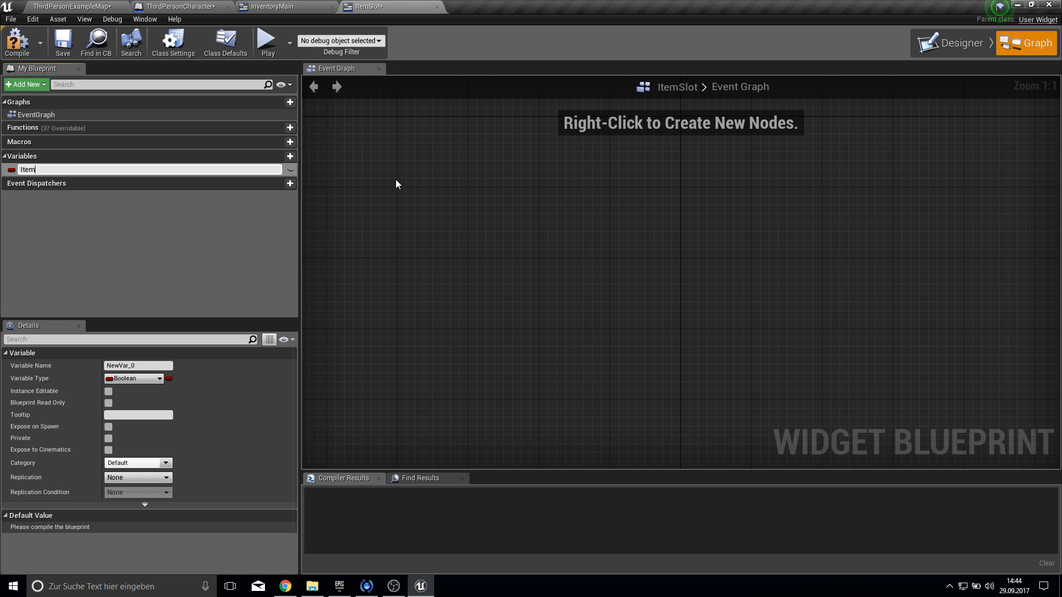
pyautogui.write('Itemdata')
pyautogui.press('Return')
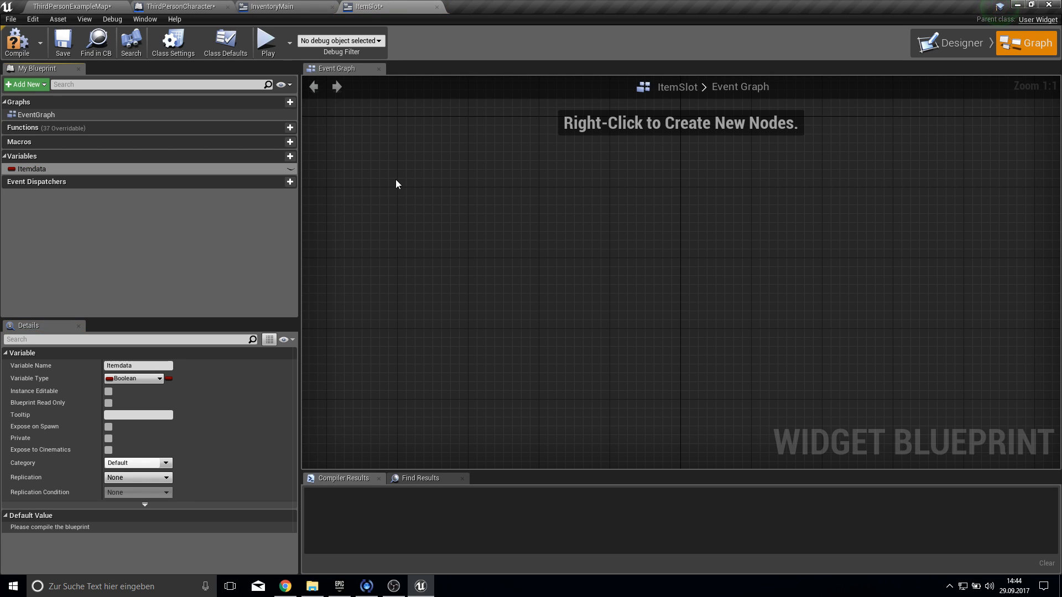
pyautogui.click(159, 379)
pyautogui.write('ite')
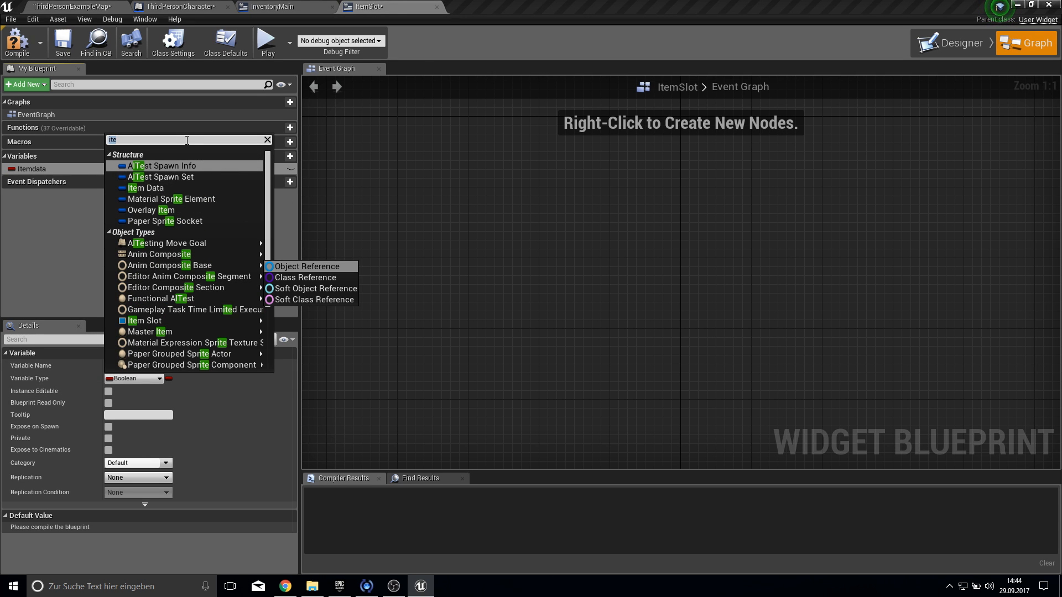
pyautogui.write('m')
pyautogui.press('Return')
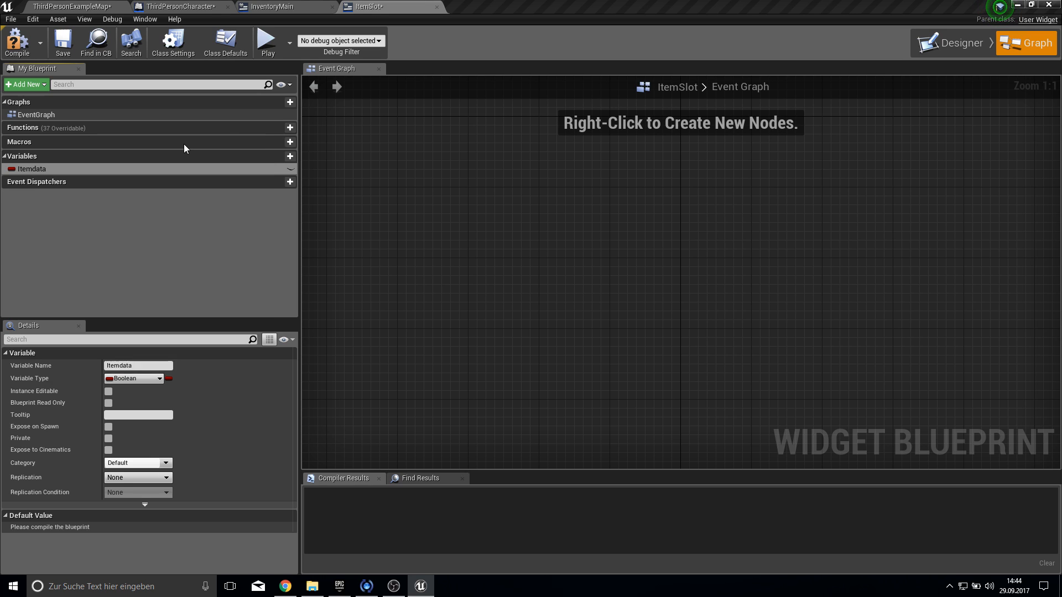
pyautogui.click(32, 51)
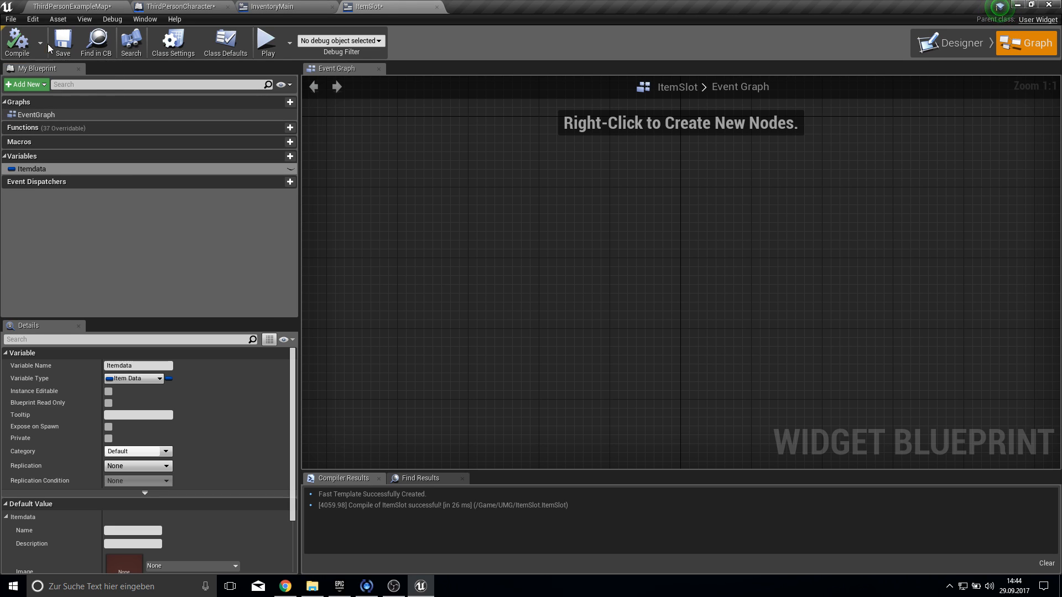
# - Make ItemSlot's Itemdata variable instance editable and exposed on spawn
pyautogui.click(266, 7)
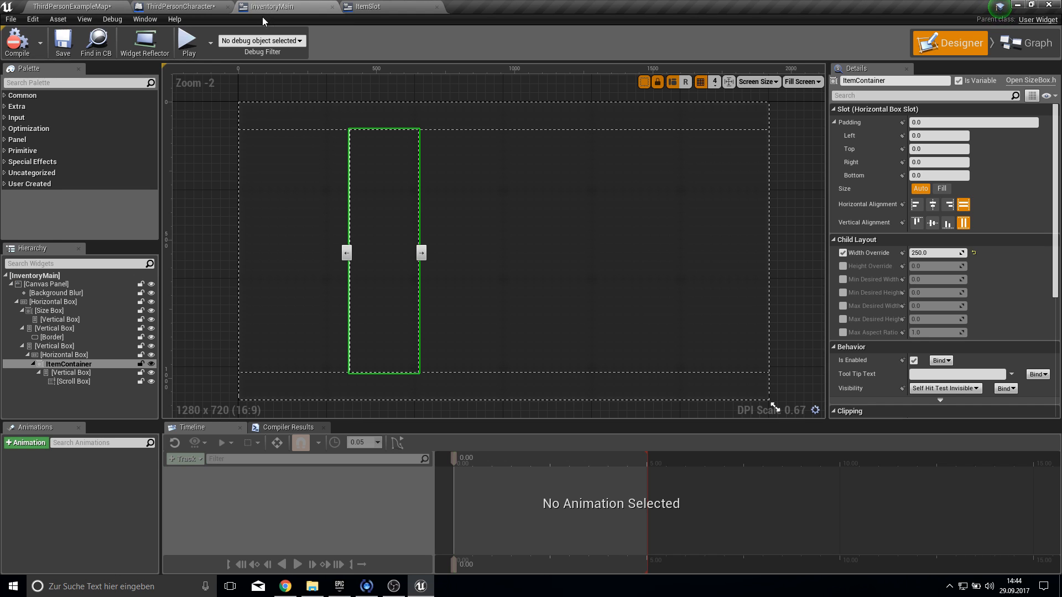
pyautogui.click(1011, 46)
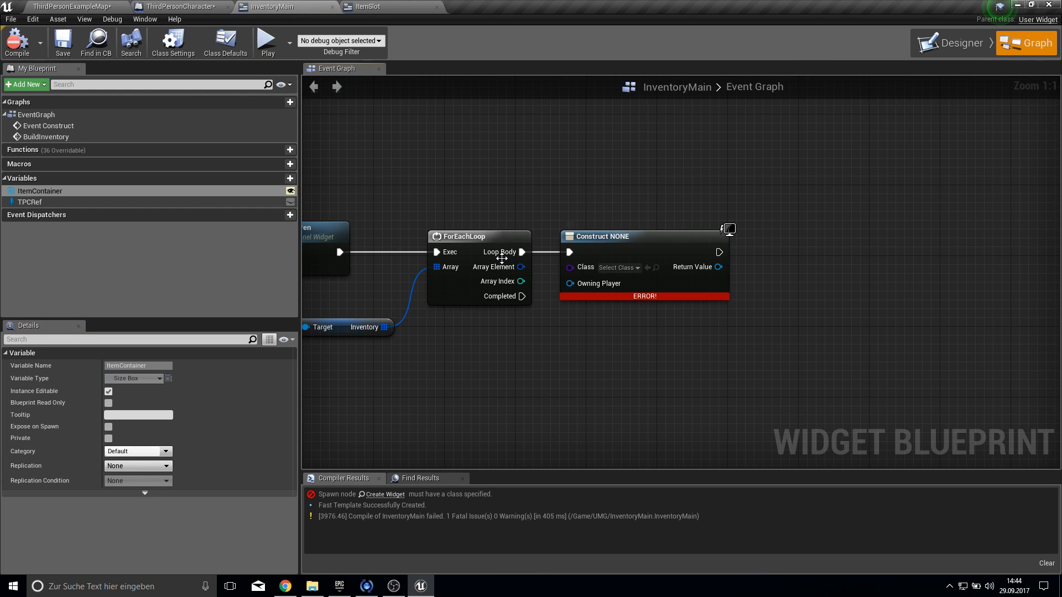
pyautogui.click(387, 6)
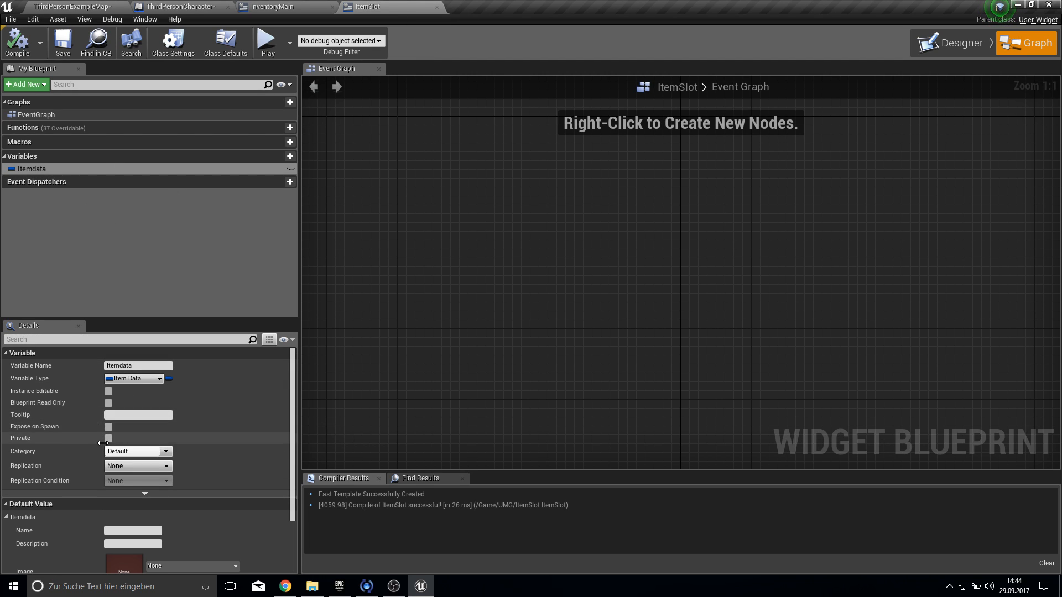
pyautogui.click(108, 427)
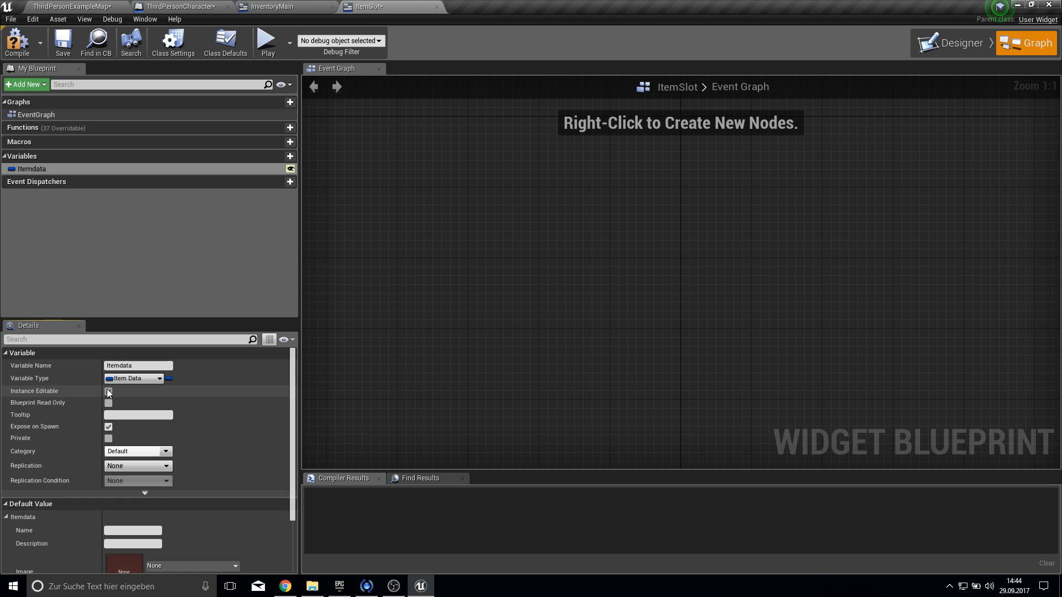
# - Compile and save the ItemSlot widget blueprint
pyautogui.click(17, 41)
pyautogui.click(63, 42)
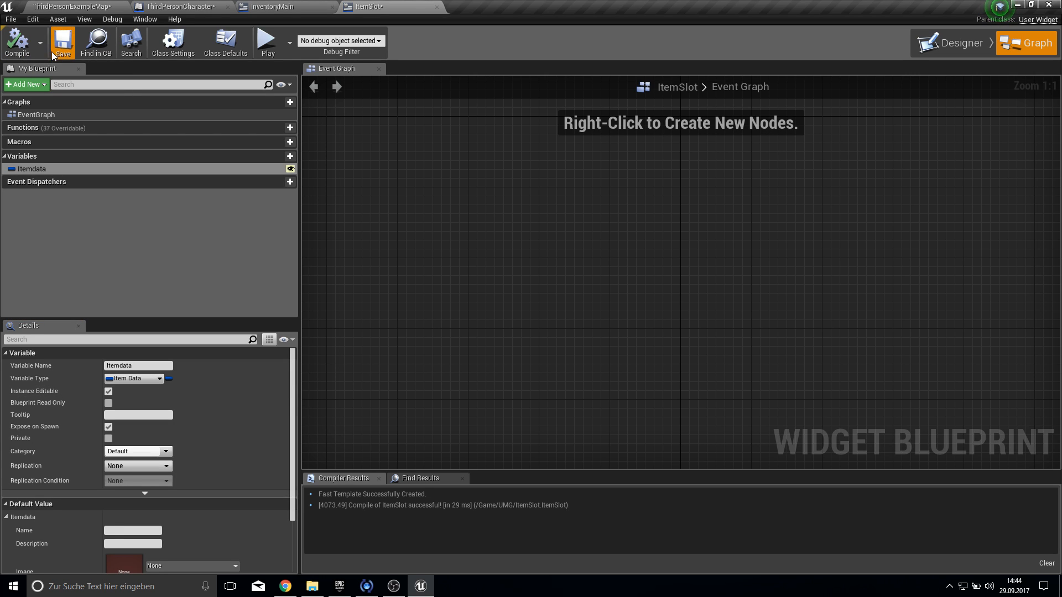
# - In InventoryMain's event graph, set the Construct node's class to Item Slot and connect the loop's Array Element to its Itemdata input
pyautogui.click(272, 7)
pyautogui.click(619, 268)
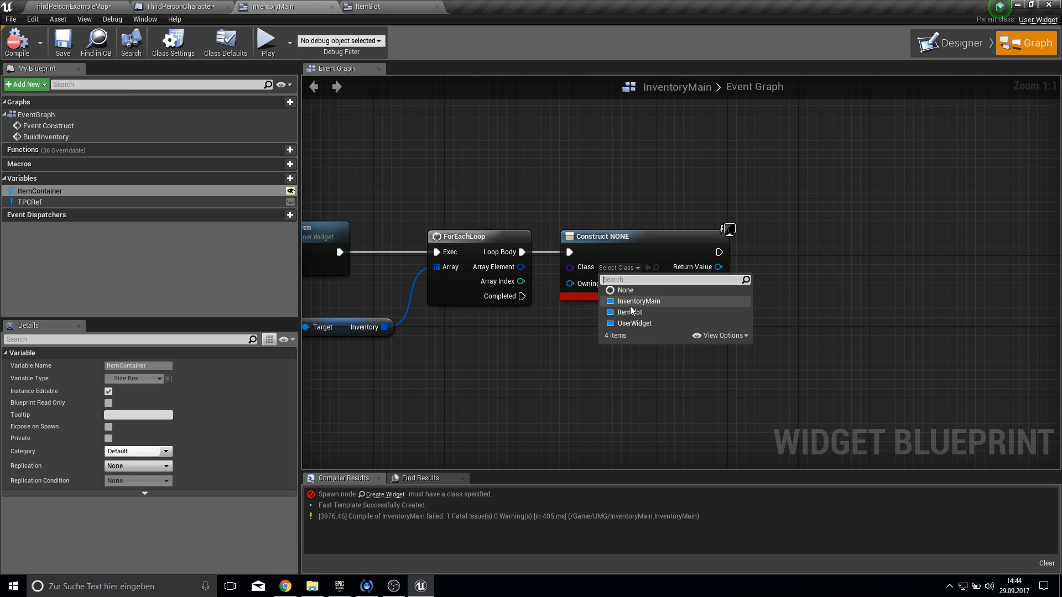
pyautogui.click(602, 311)
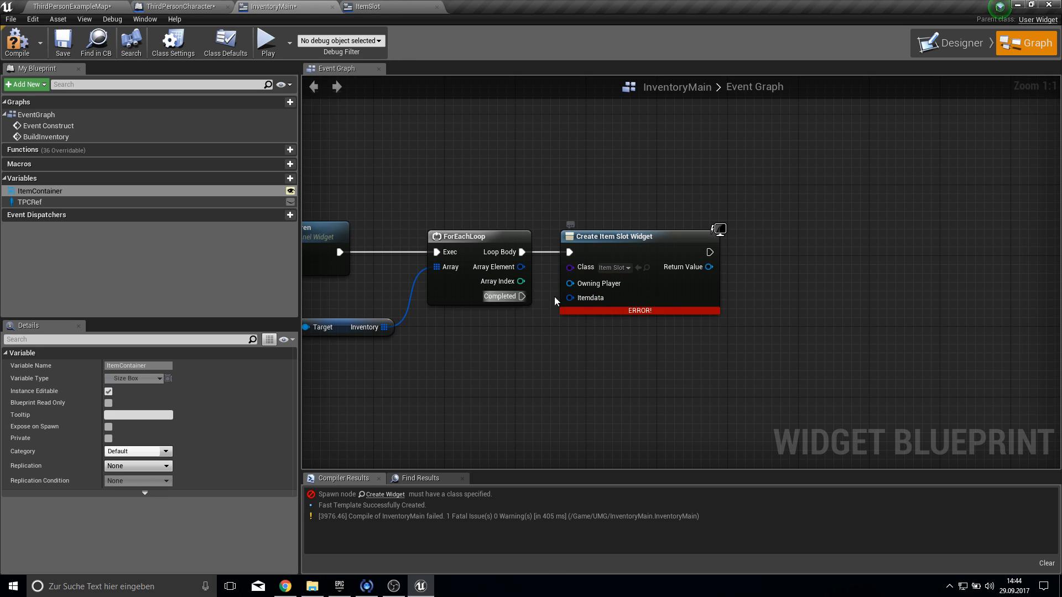
pyautogui.moveTo(569, 298); pyautogui.dragTo(504, 269)
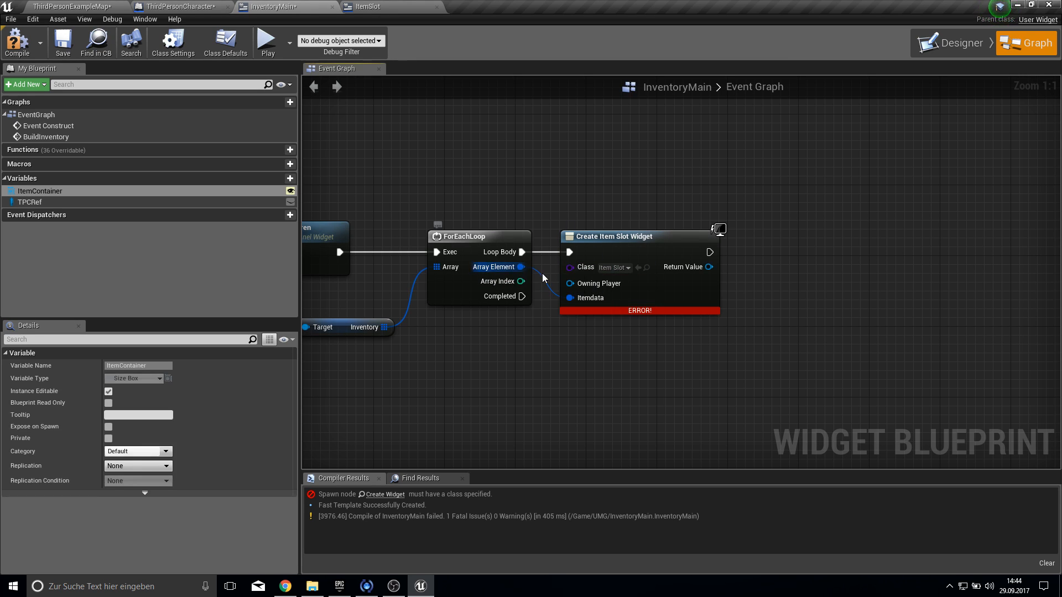
pyautogui.moveTo(696, 289); pyautogui.dragTo(581, 290, button='right')
pyautogui.moveTo(593, 266); pyautogui.dragTo(640, 268)
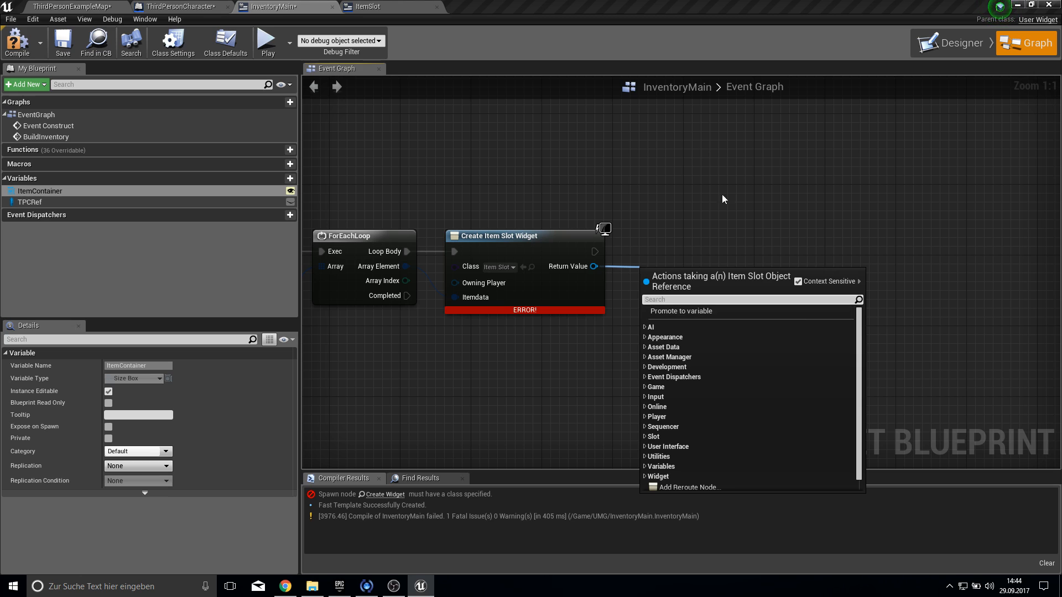
pyautogui.write('add child')
pyautogui.press('Escape')
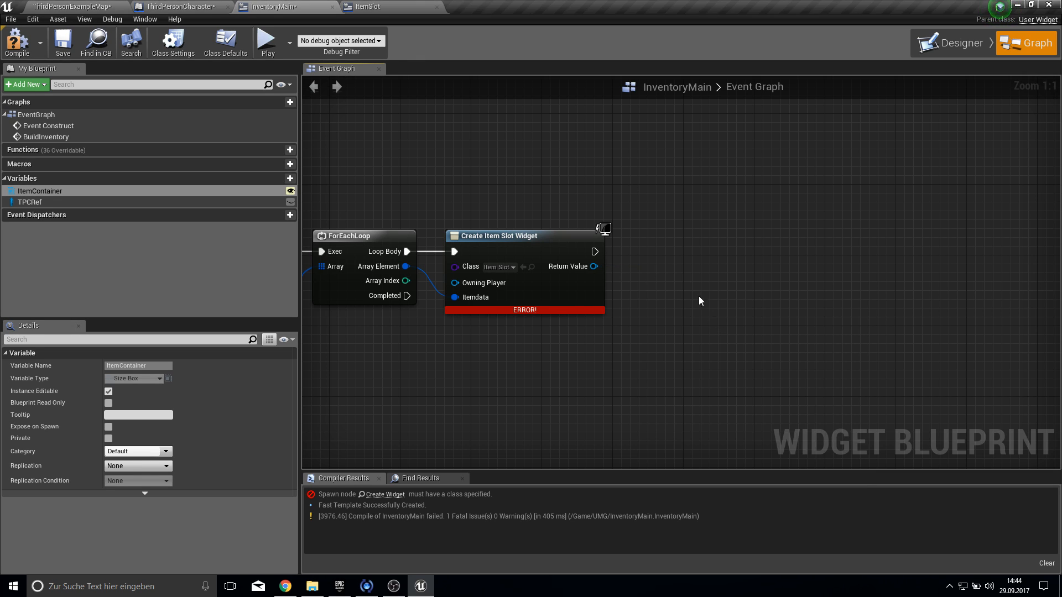
# - Add an Add Child node targeting Item Container after Create Item Slot Widget, with the created widget as its content, and compile and save InventoryMain
pyautogui.moveTo(84, 191); pyautogui.dragTo(694, 228)
pyautogui.click(494, 170)
pyautogui.write('add chil')
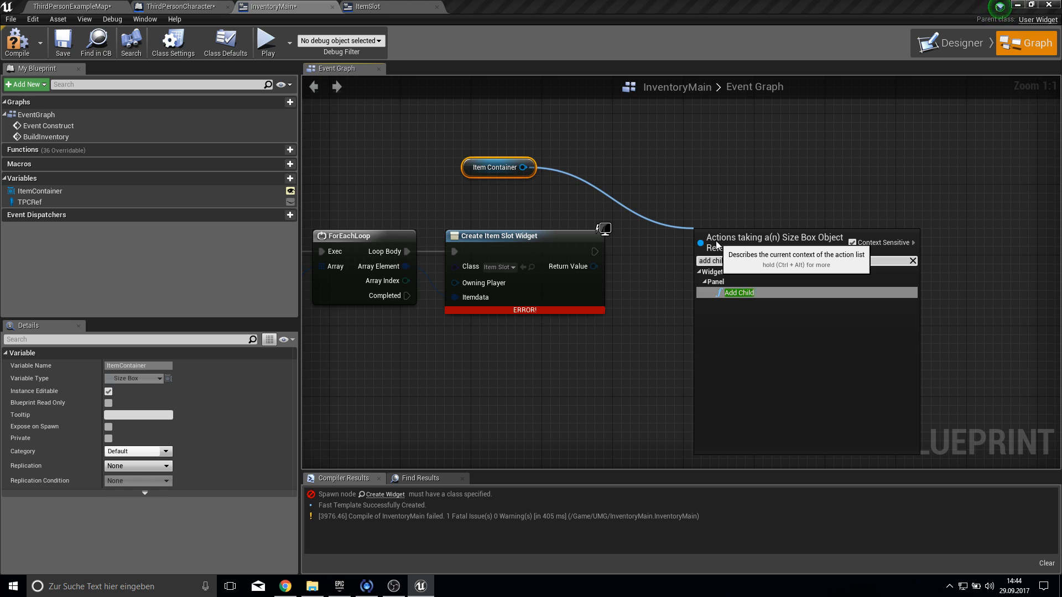
pyautogui.press('Return')
pyautogui.moveTo(702, 260); pyautogui.dragTo(594, 251)
pyautogui.moveTo(745, 256); pyautogui.dragTo(736, 246)
pyautogui.moveTo(694, 285); pyautogui.dragTo(596, 270)
pyautogui.moveTo(596, 270); pyautogui.dragTo(765, 252, button='right')
pyautogui.click(21, 57)
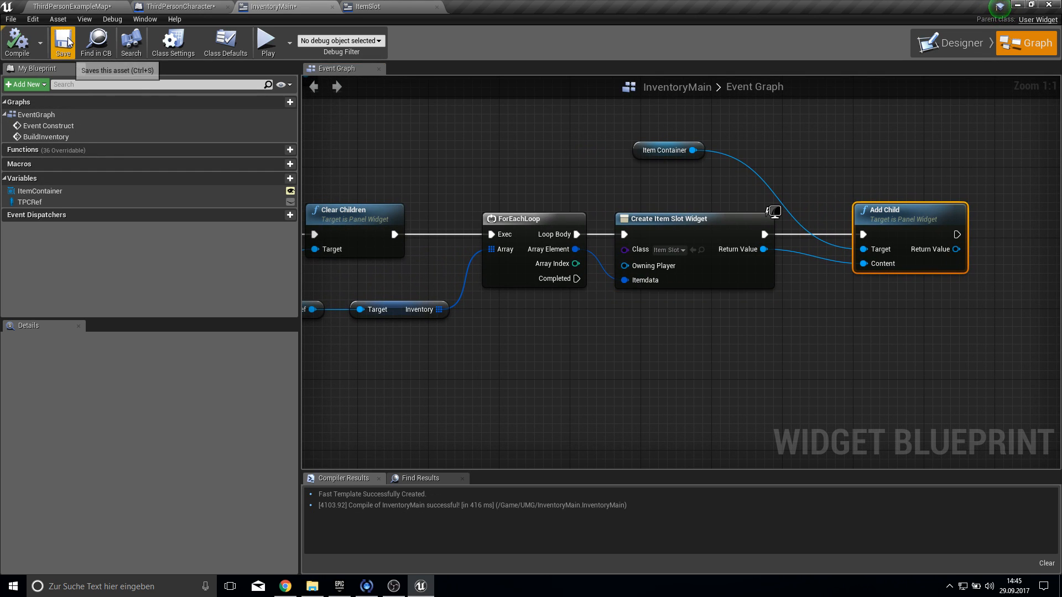
# - Play the game, walk to the items and pick some up, open the inventory to check the item slots, and end the preview
pyautogui.moveTo(390, 175); pyautogui.dragTo(584, 258, button='right')
pyautogui.scroll(-2, 584, 258)
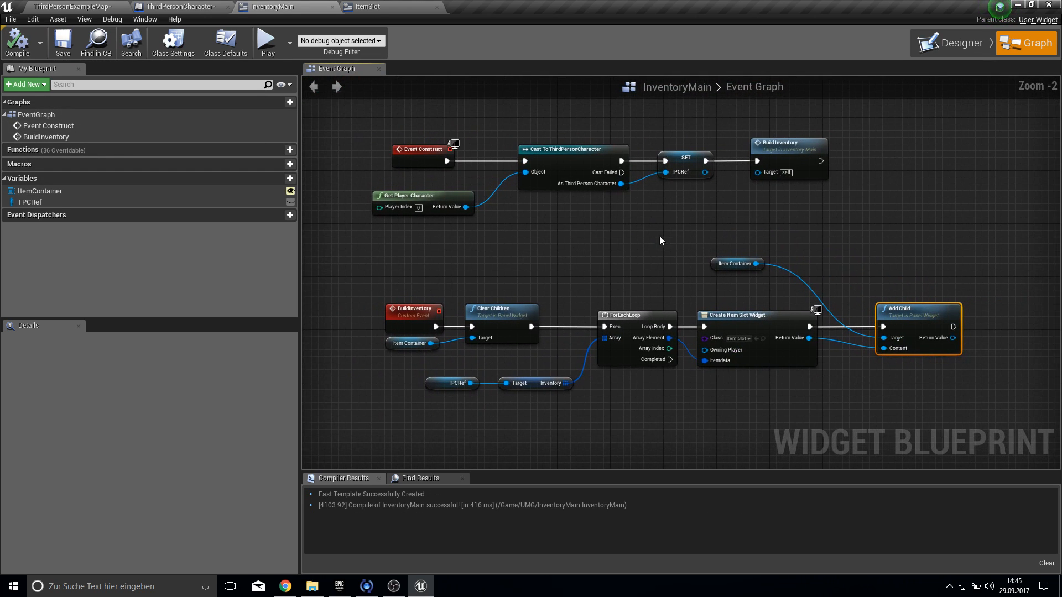
pyautogui.click(278, 49)
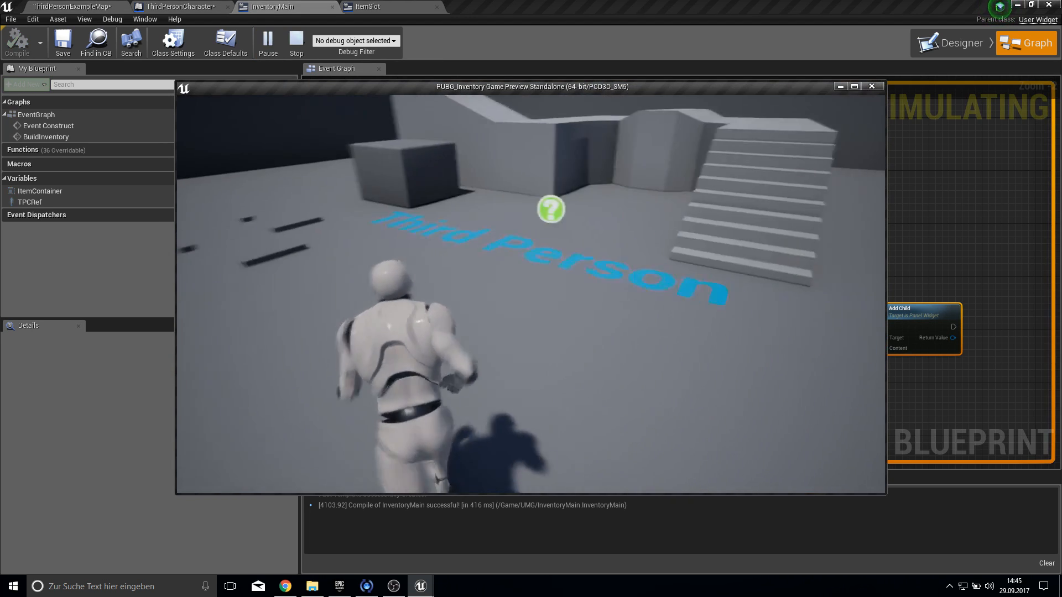
pyautogui.press('w')
pyautogui.press('e')
pyautogui.press('e')
pyautogui.press('e')
pyautogui.press('e')
pyautogui.press('e')
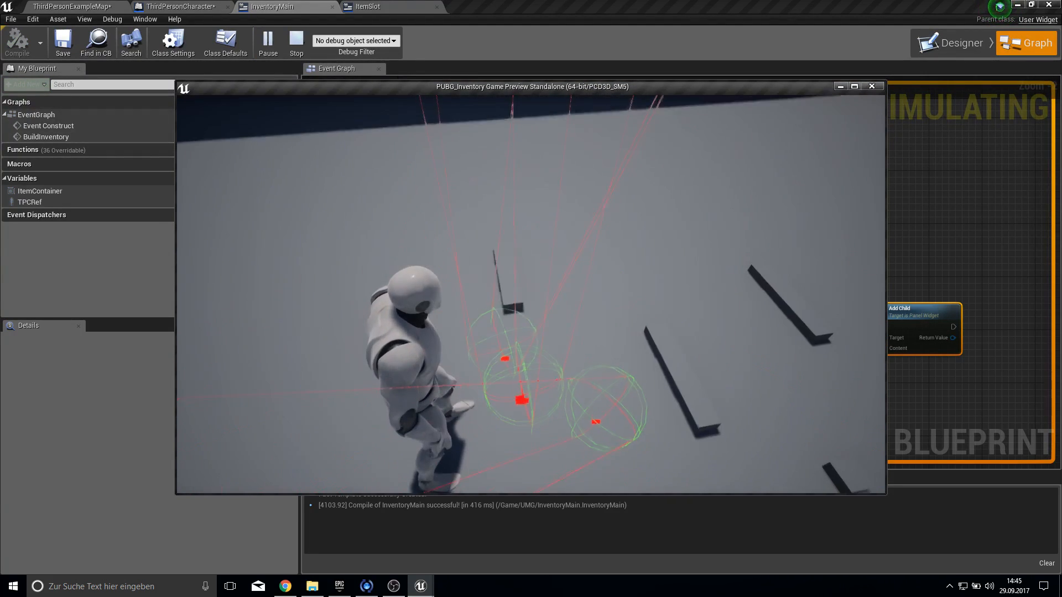
pyautogui.press('w')
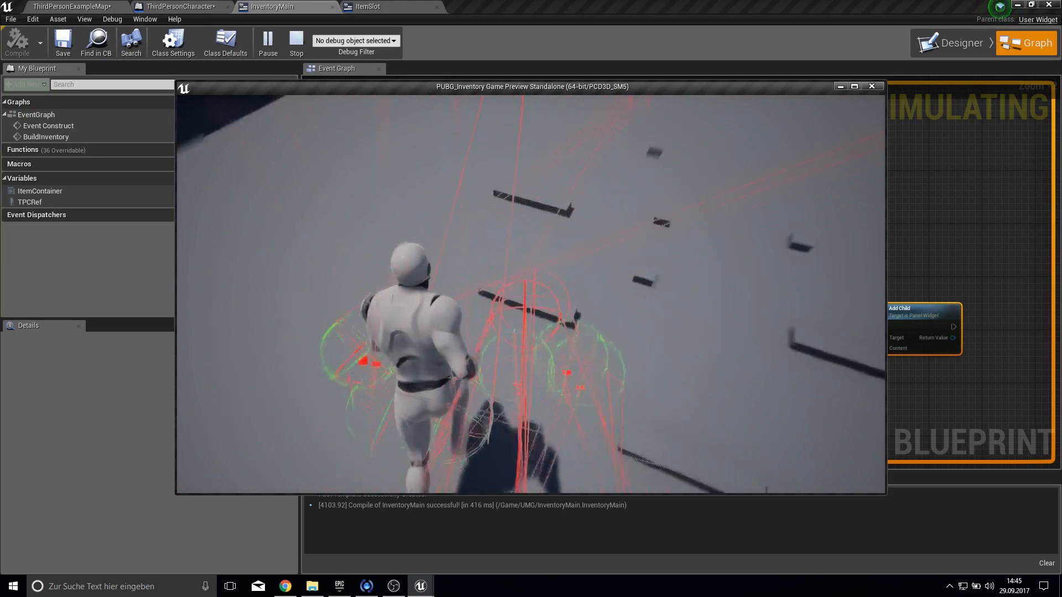
pyautogui.press('Tab')
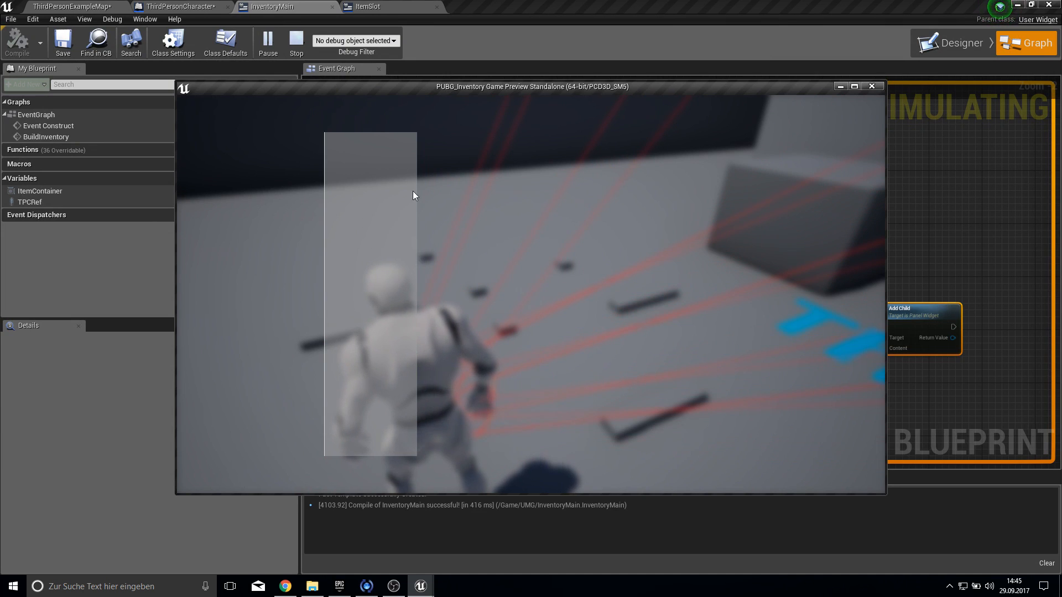
pyautogui.press('Tab')
pyautogui.press('Tab')
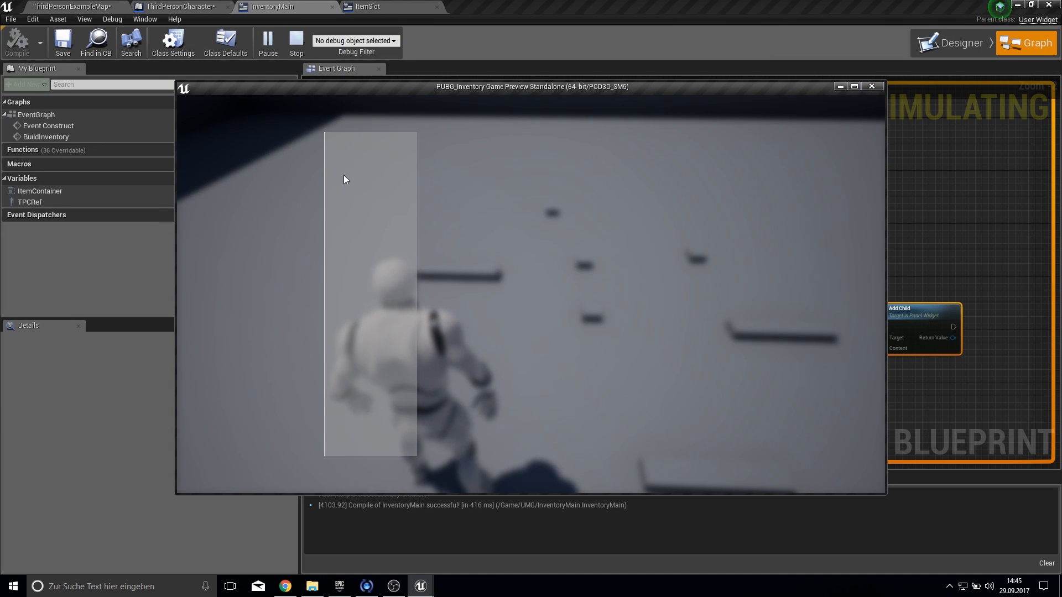
pyautogui.click(871, 87)
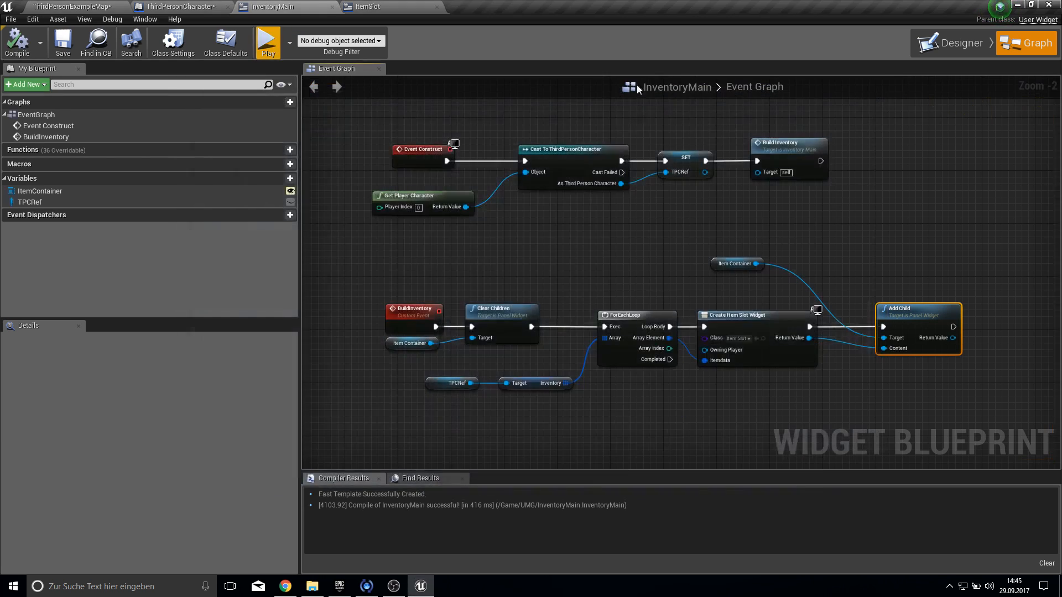
# - Wrap ItemSlot's root Border in a Size Box in the designer
pyautogui.click(376, 9)
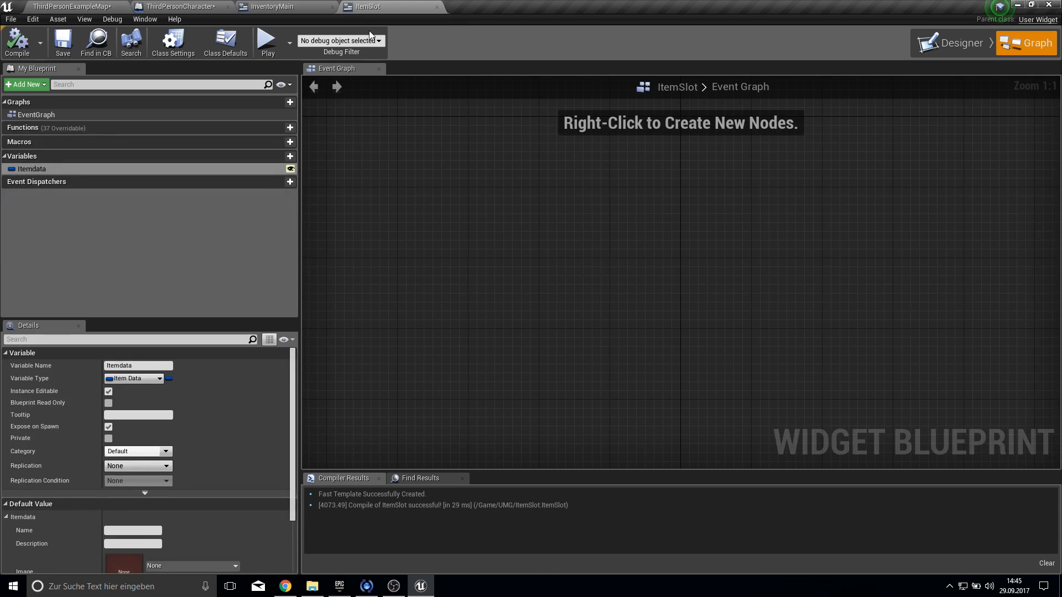
pyautogui.click(951, 43)
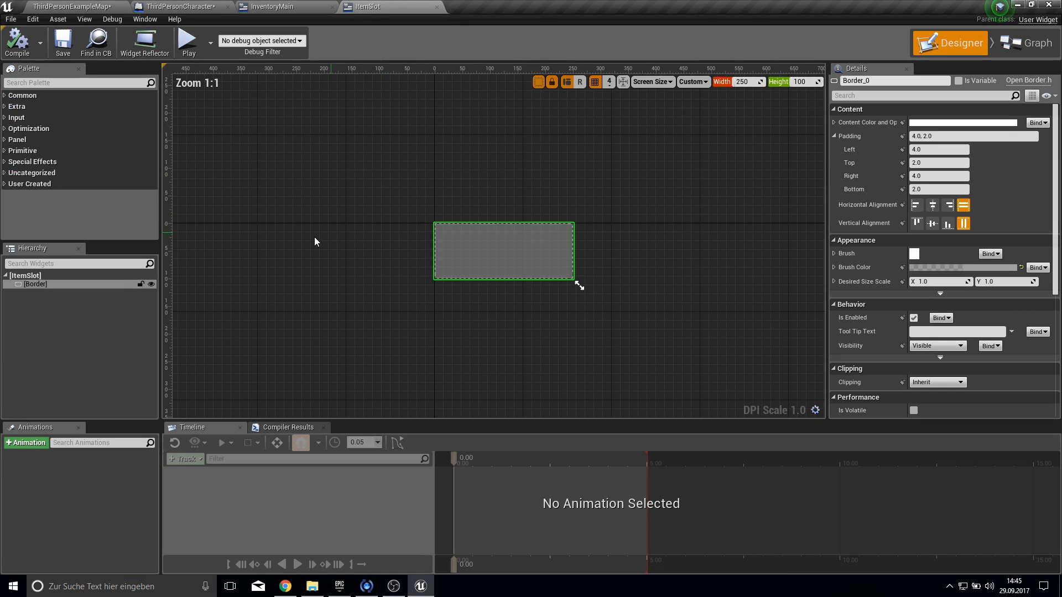
pyautogui.click(56, 284)
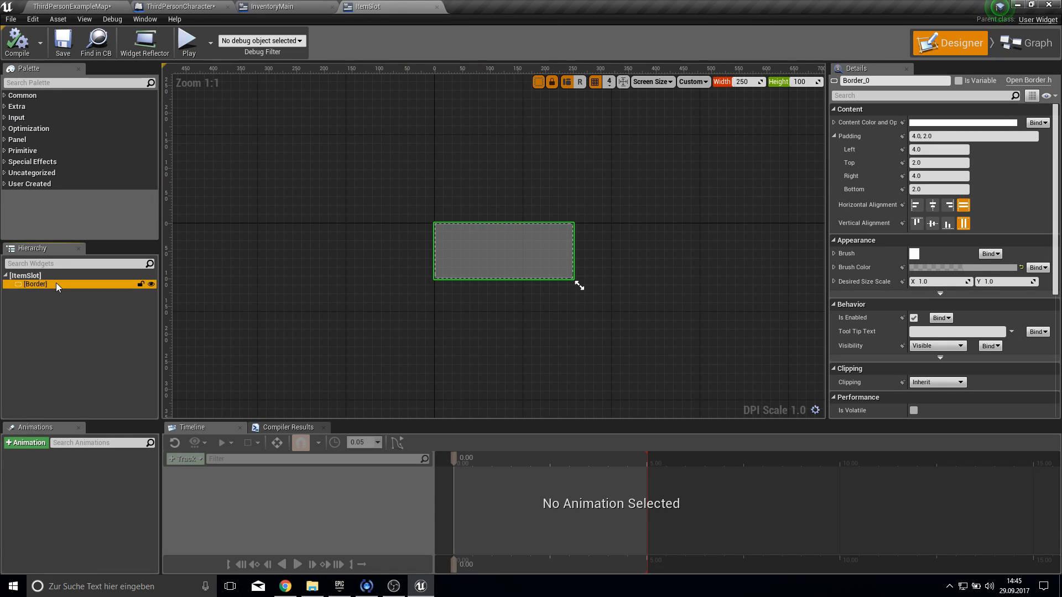
pyautogui.rightClick(60, 285)
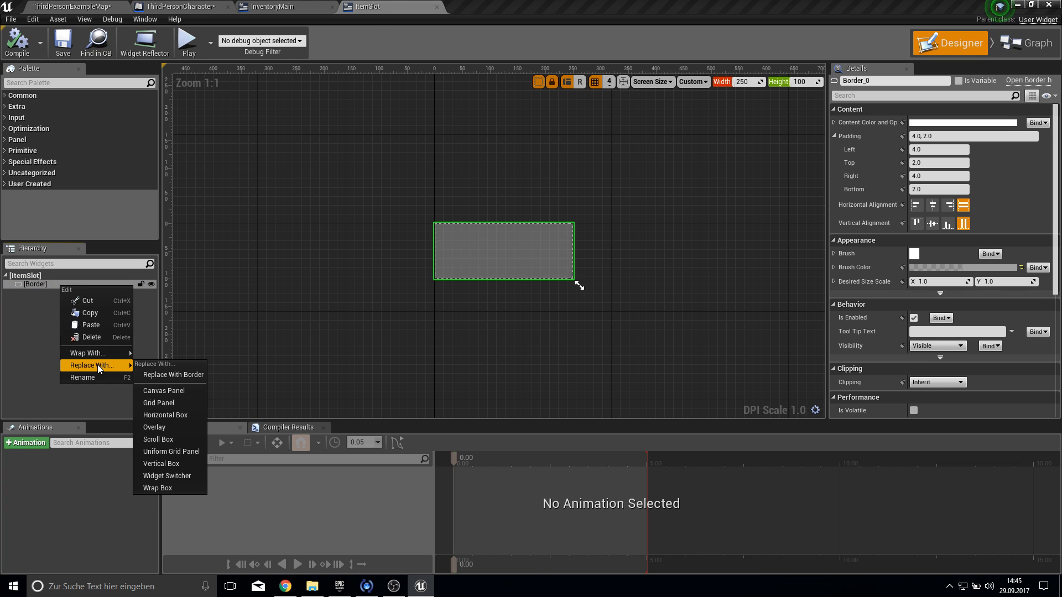
pyautogui.moveTo(98, 354)
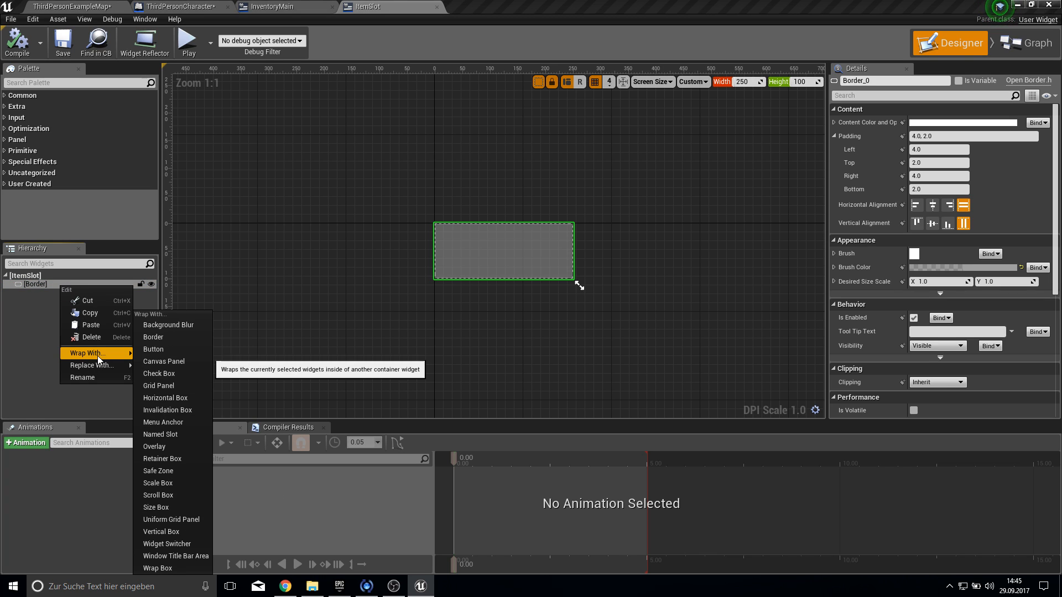
pyautogui.click(166, 506)
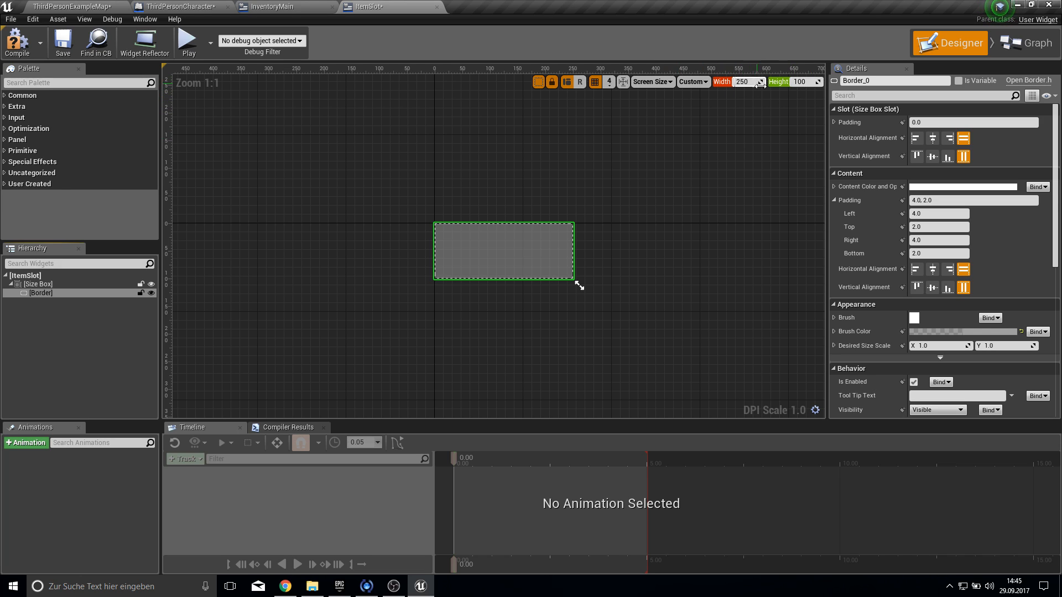
# - Override ItemSlot's Size Box width to 250 and height to 100, and compile and save the widget
pyautogui.click(95, 283)
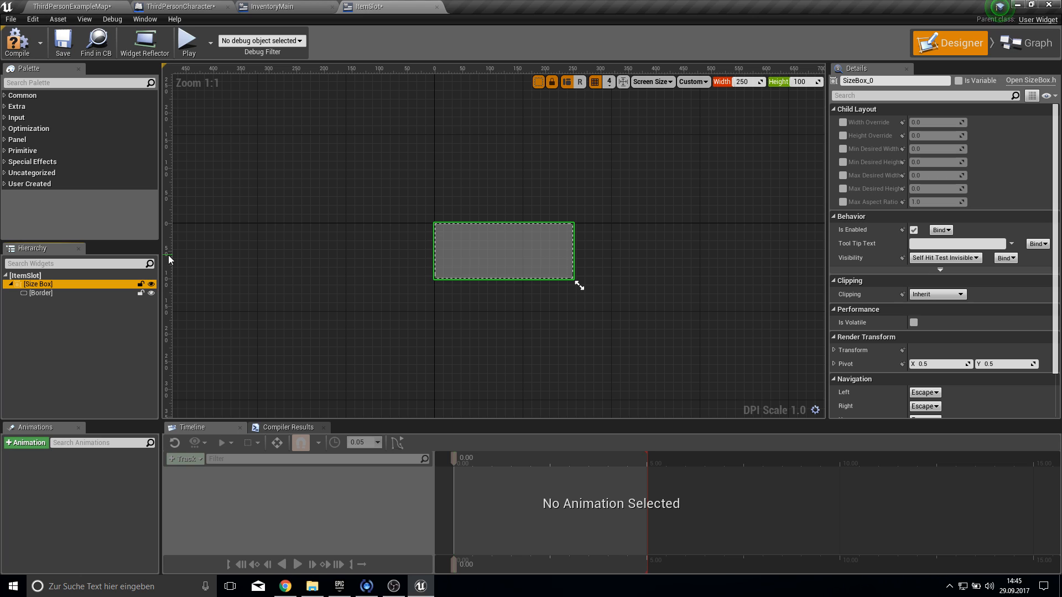
pyautogui.click(843, 122)
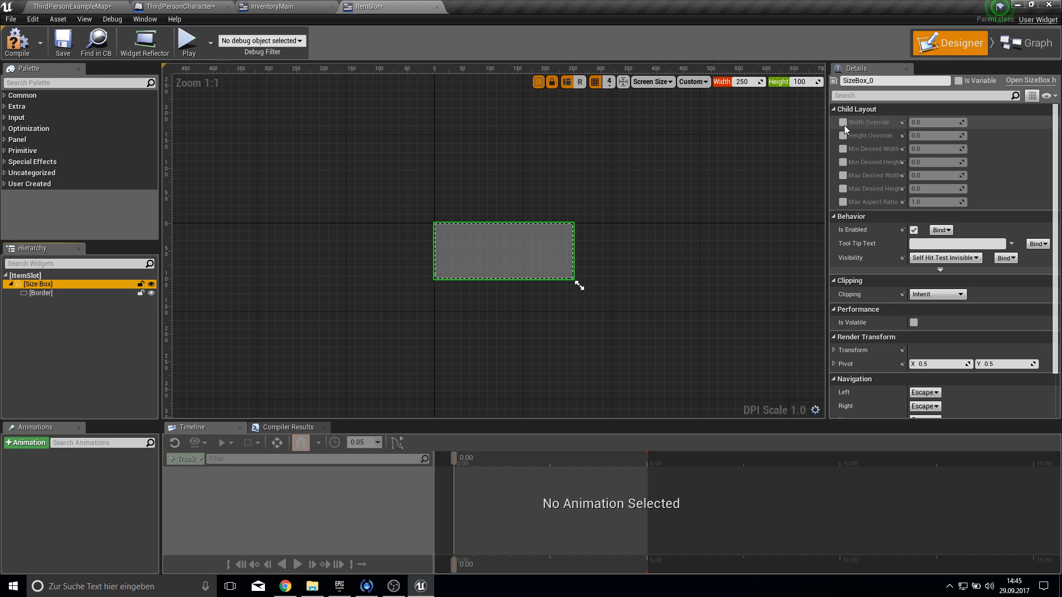
pyautogui.click(843, 135)
pyautogui.click(948, 124)
pyautogui.write('250')
pyautogui.press('Return')
pyautogui.press('Tab')
pyautogui.write('100')
pyautogui.press('Return')
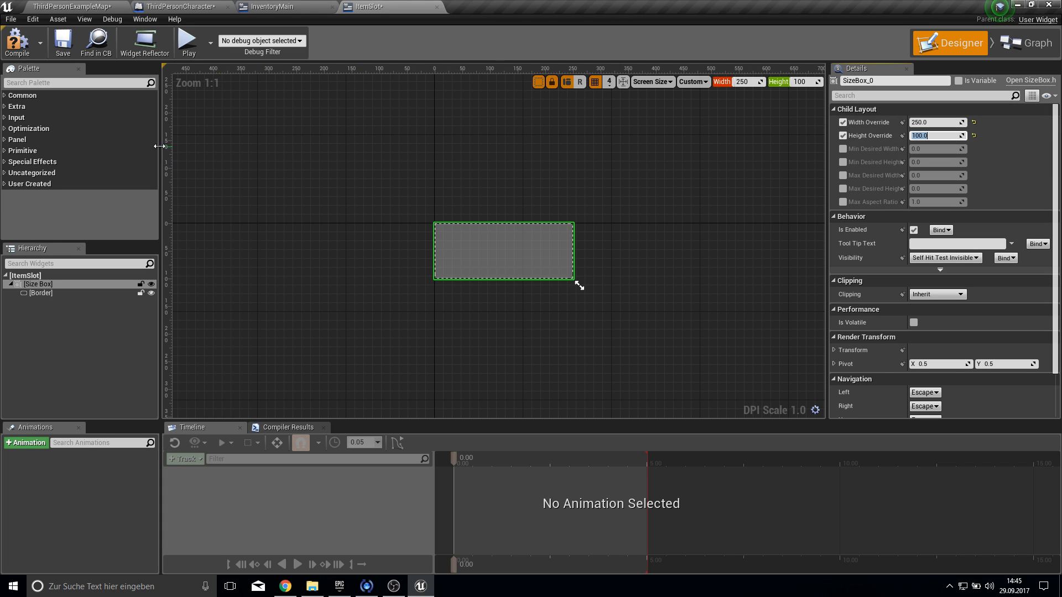
pyautogui.click(15, 48)
pyautogui.click(62, 43)
# - Play the game again, pick up items, check the slot size in the inventory, and stop the simulation
pyautogui.click(187, 41)
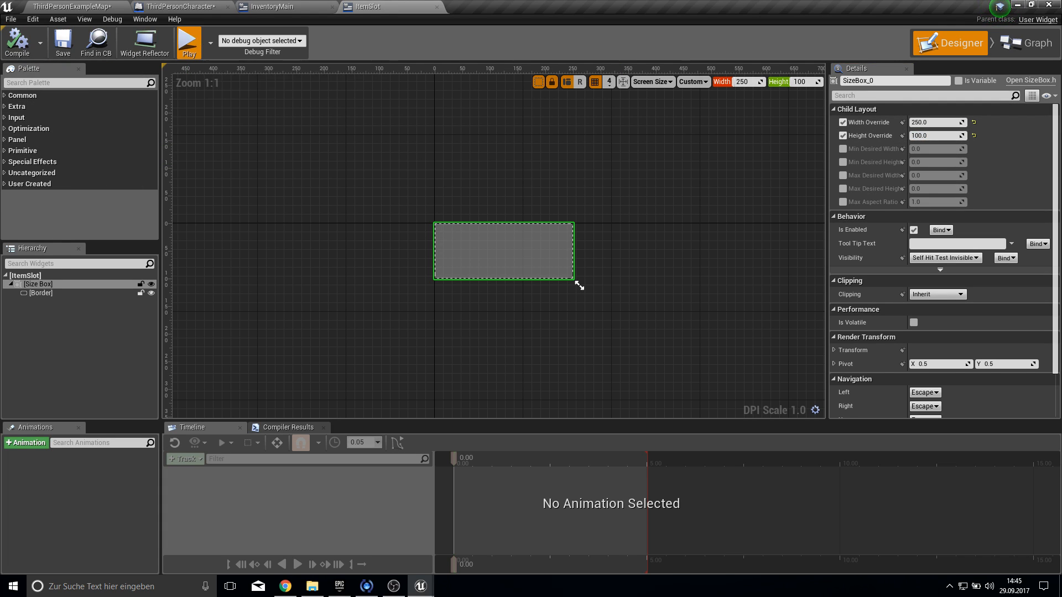
pyautogui.press('f')
pyautogui.press('f')
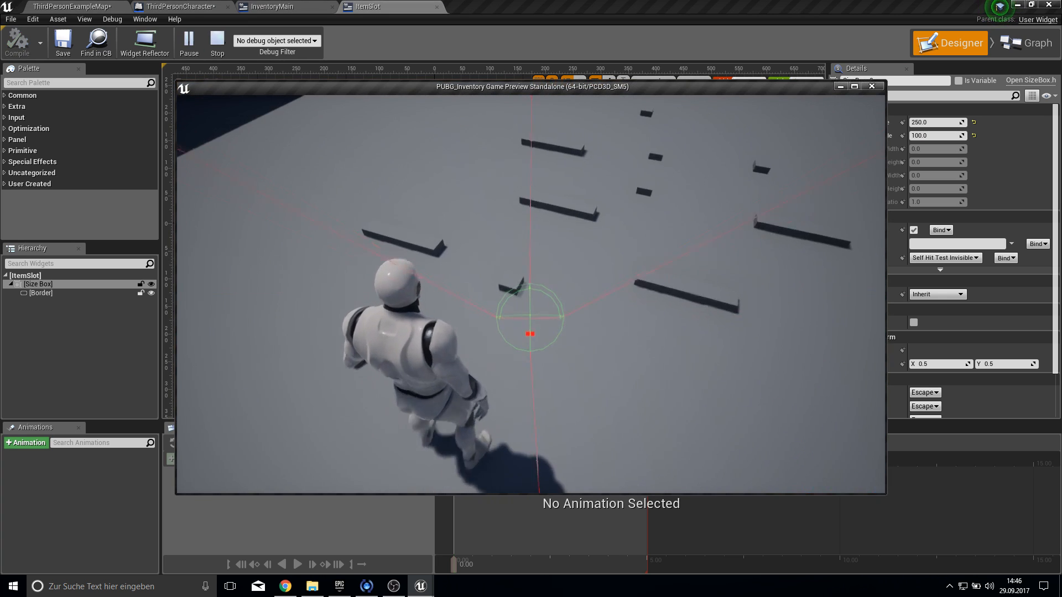
pyautogui.press('Tab')
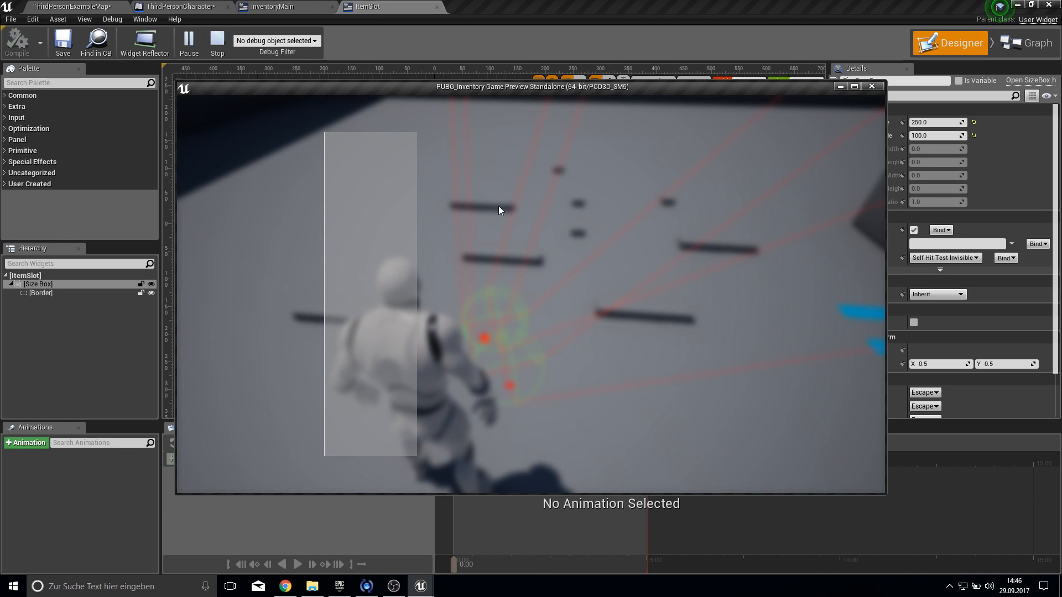
pyautogui.press('Tab')
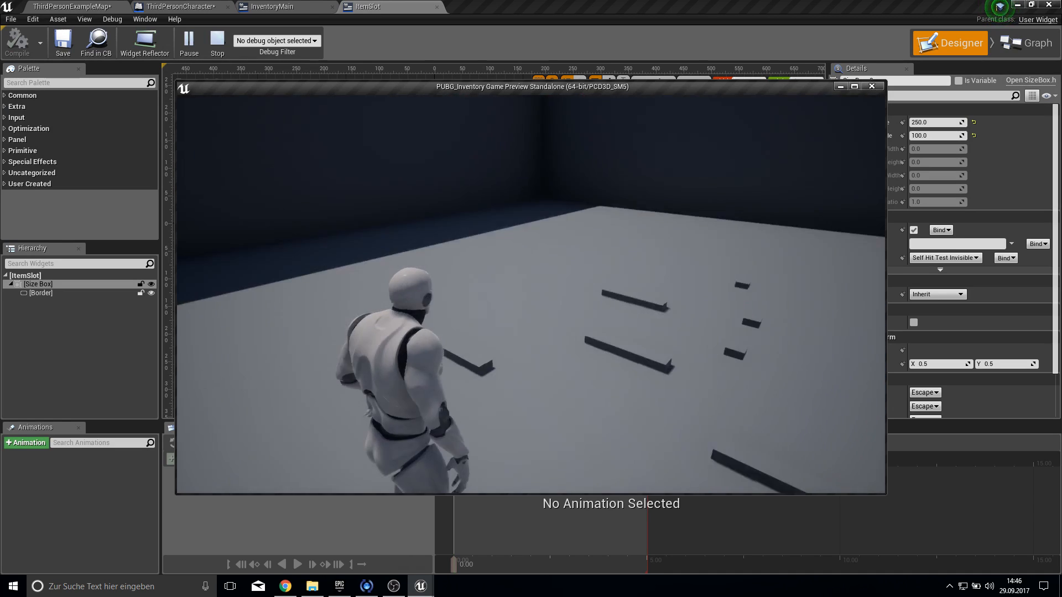
pyautogui.hotkey('alt', 'Tab')
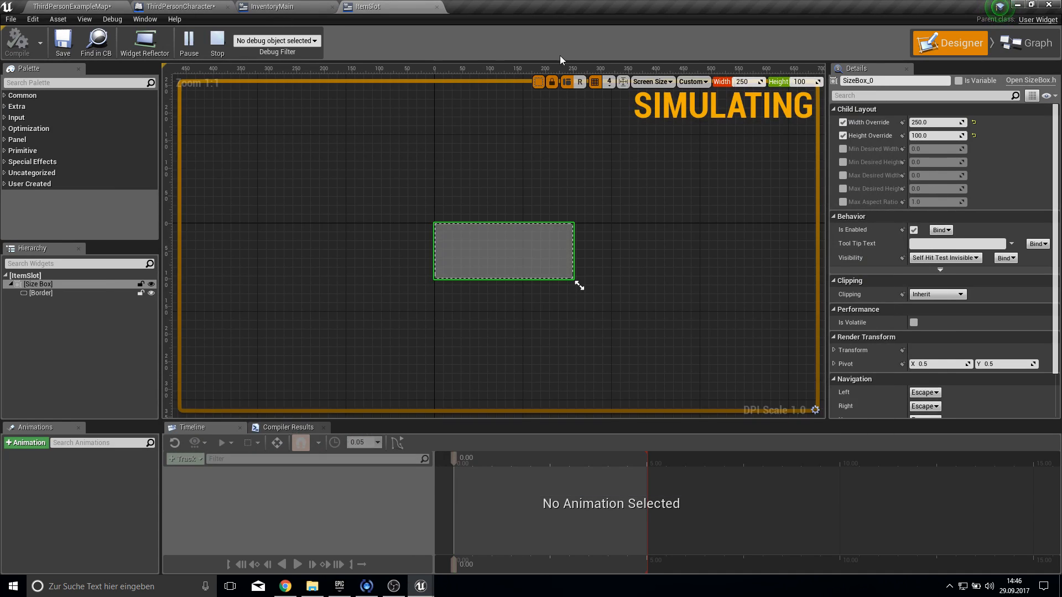
pyautogui.click(218, 52)
# - Align ItemContainer vertically to the top of its slot in InventoryMain's designer, and compile and save
pyautogui.click(271, 6)
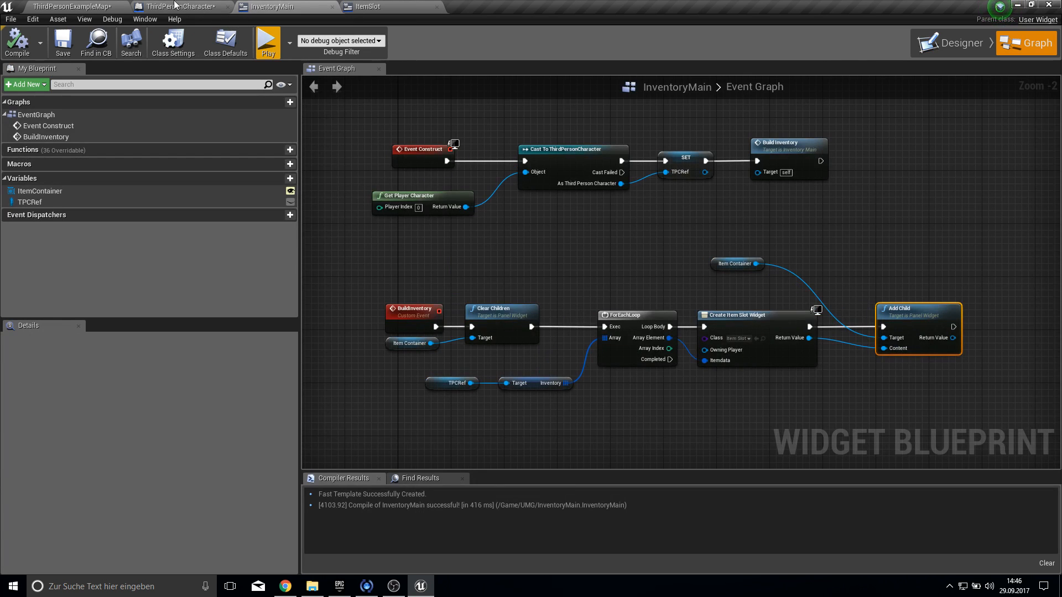
pyautogui.click(958, 42)
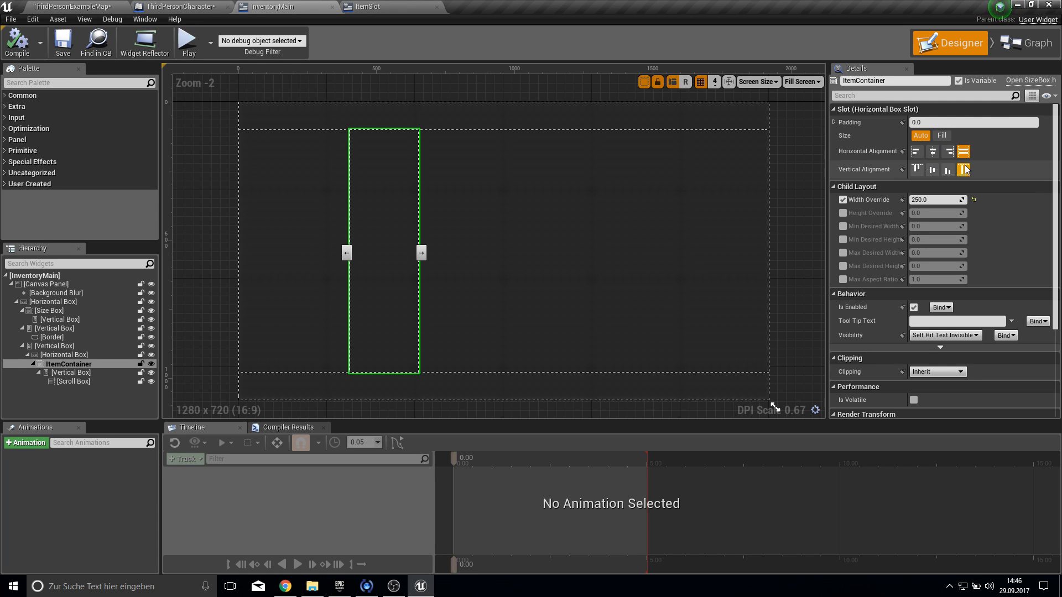
pyautogui.click(917, 170)
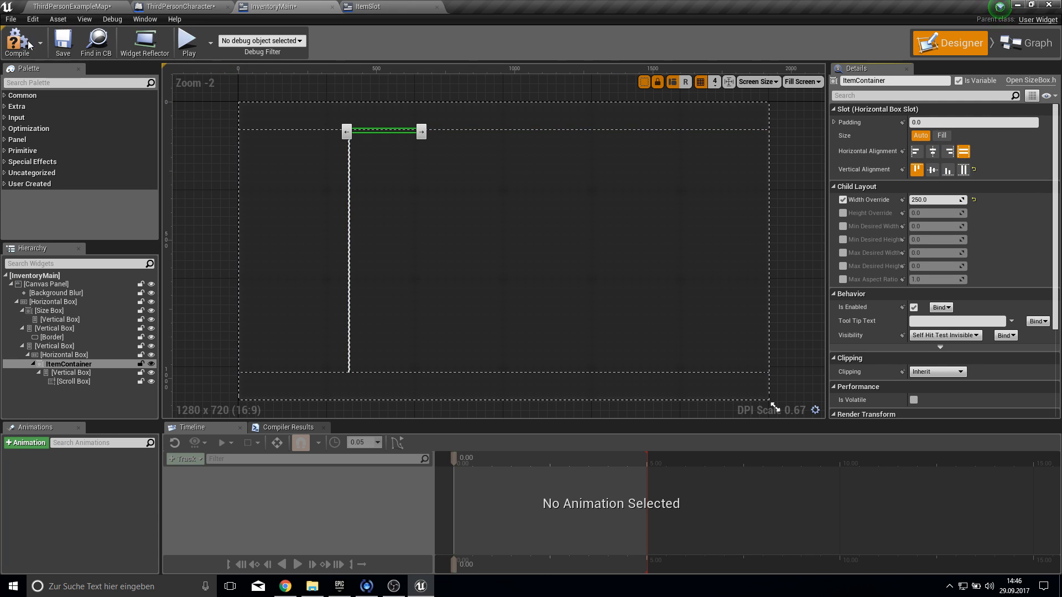
pyautogui.click(66, 46)
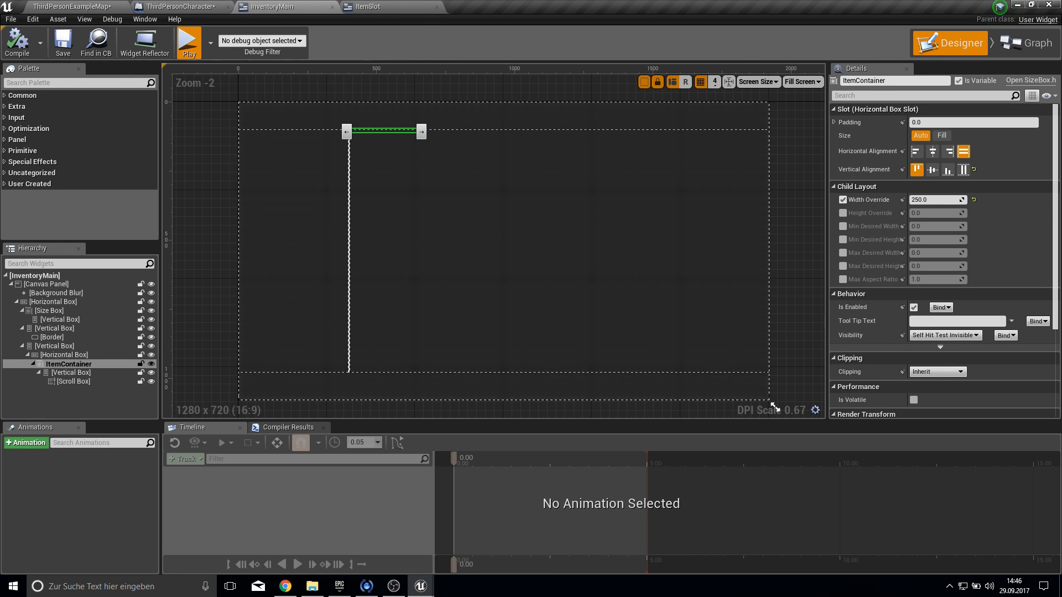
# - Play the game, pick up several items, check the item slots in the inventory, and end the session
pyautogui.click(187, 39)
pyautogui.press('w')
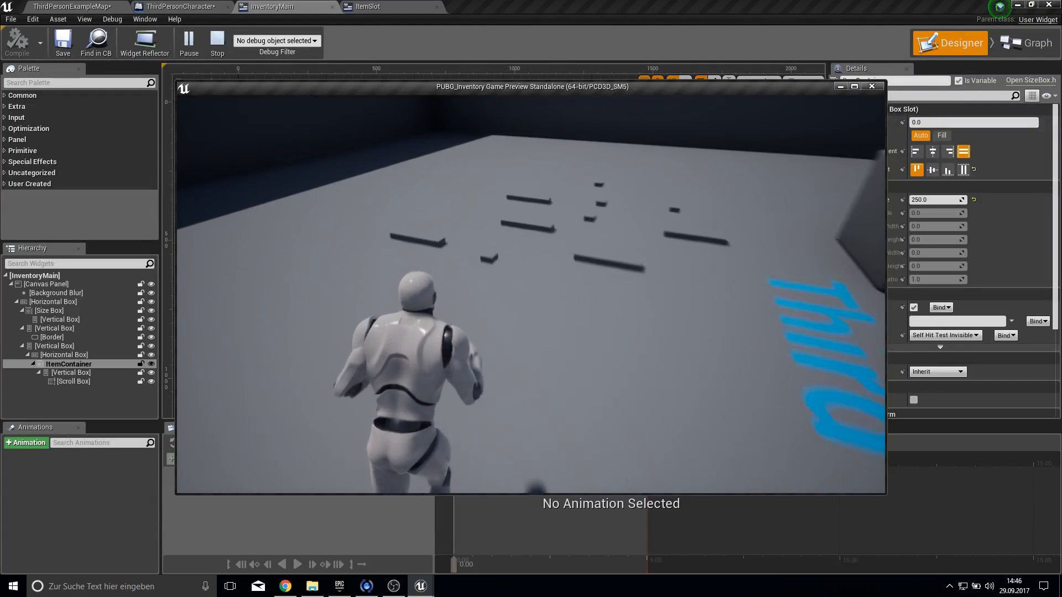
pyautogui.press('w')
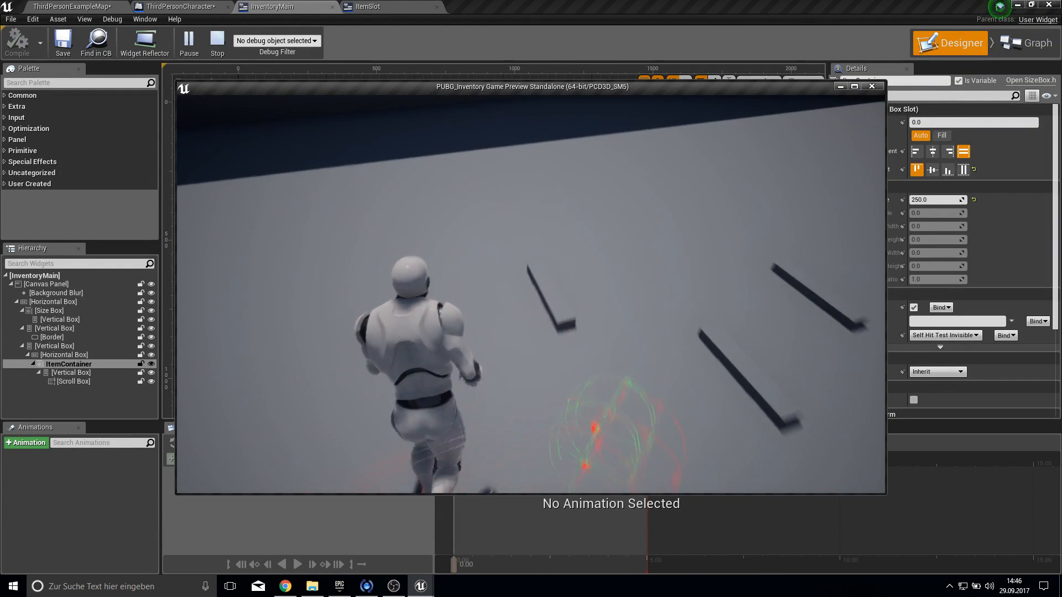
pyautogui.press('Tab')
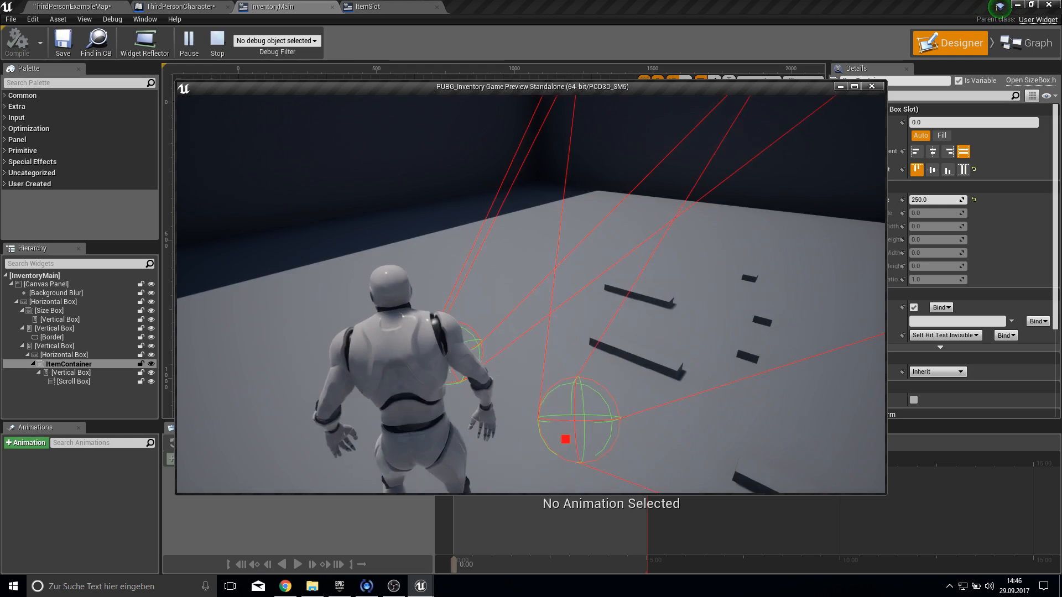
pyautogui.press('Tab')
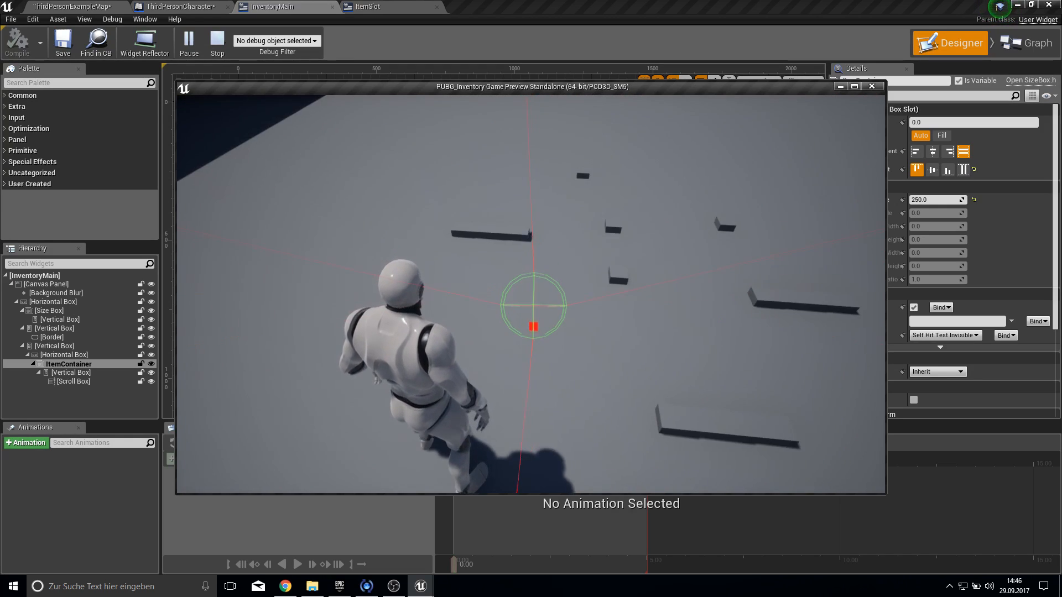
pyautogui.press('Tab')
pyautogui.press('Tab')
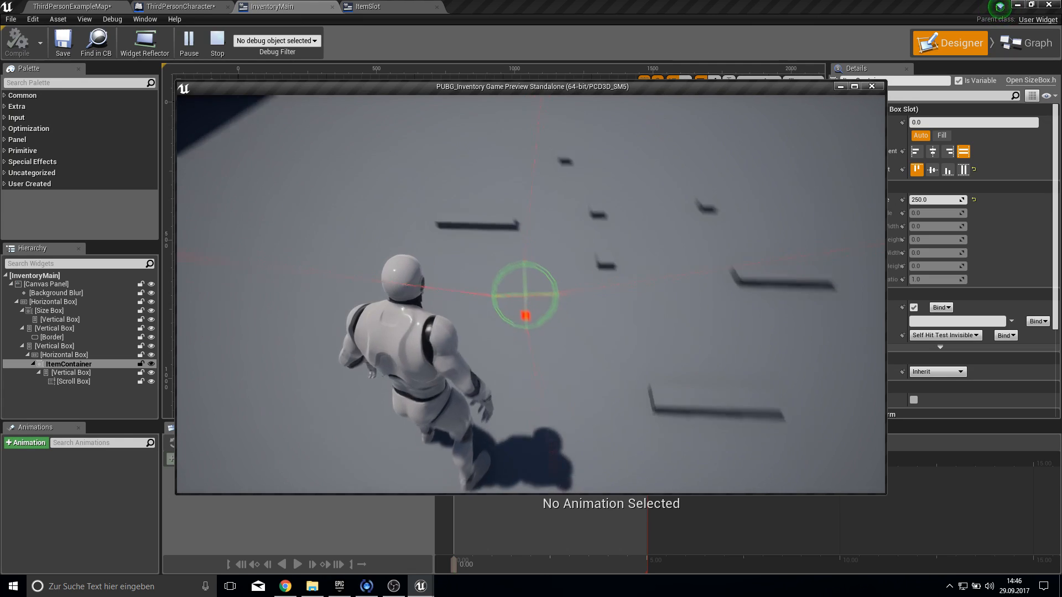
pyautogui.press('Tab')
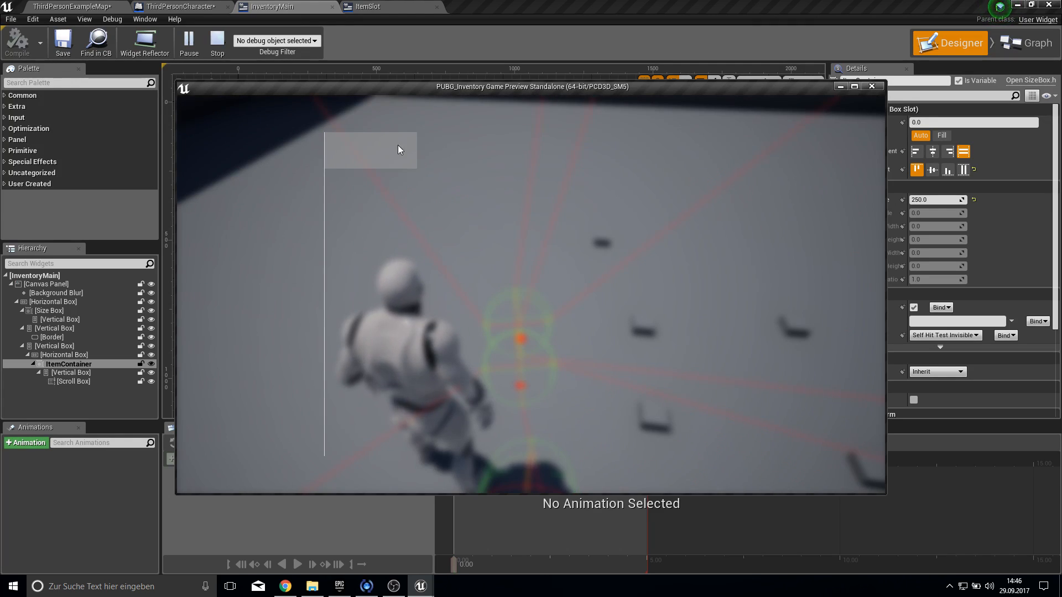
pyautogui.press('Tab')
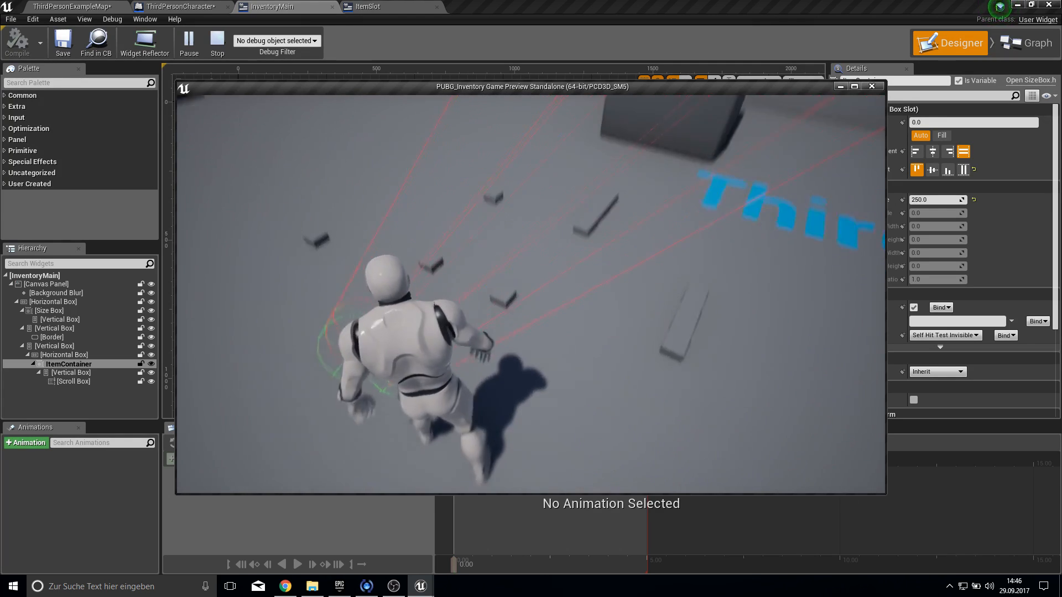
pyautogui.press('Tab')
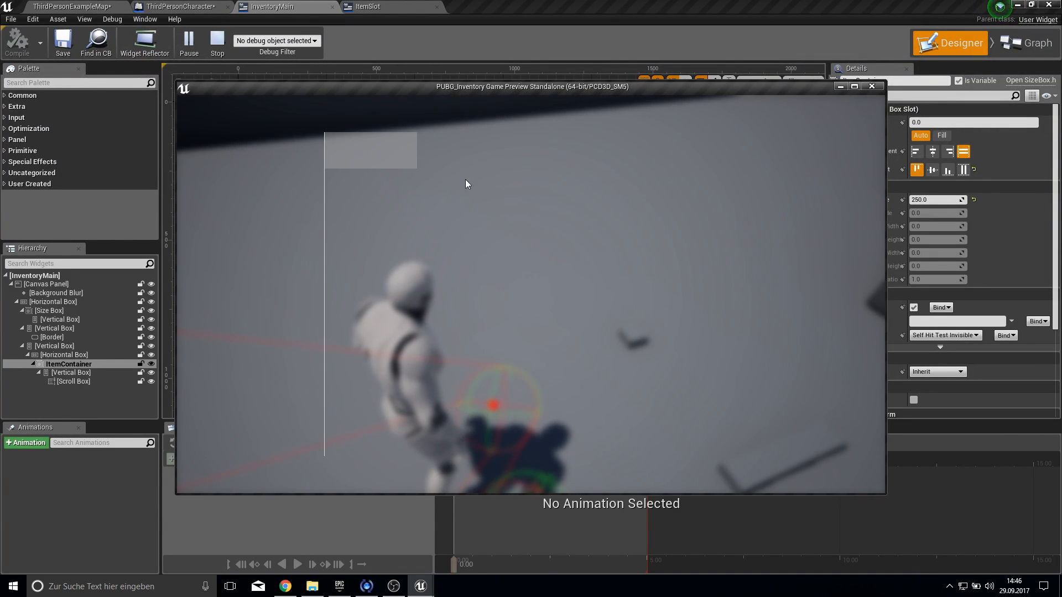
pyautogui.click(873, 85)
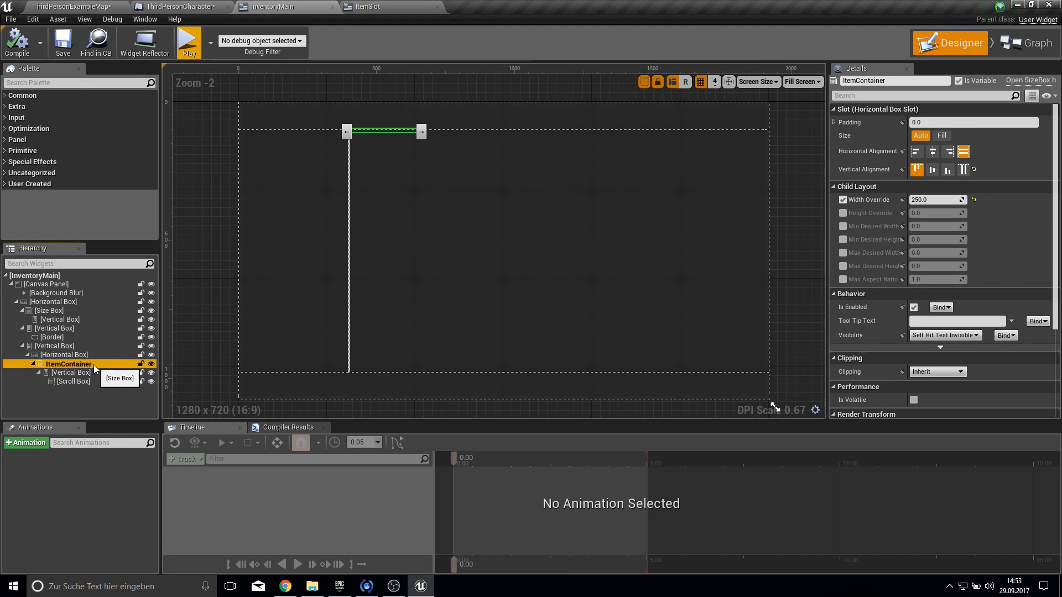
# - Rename the ItemContainer size box to sizeboxContainer without exposing it as a variable, and rename the scroll box ItemScrollbox as a variable
pyautogui.click(959, 81)
pyautogui.click(908, 84)
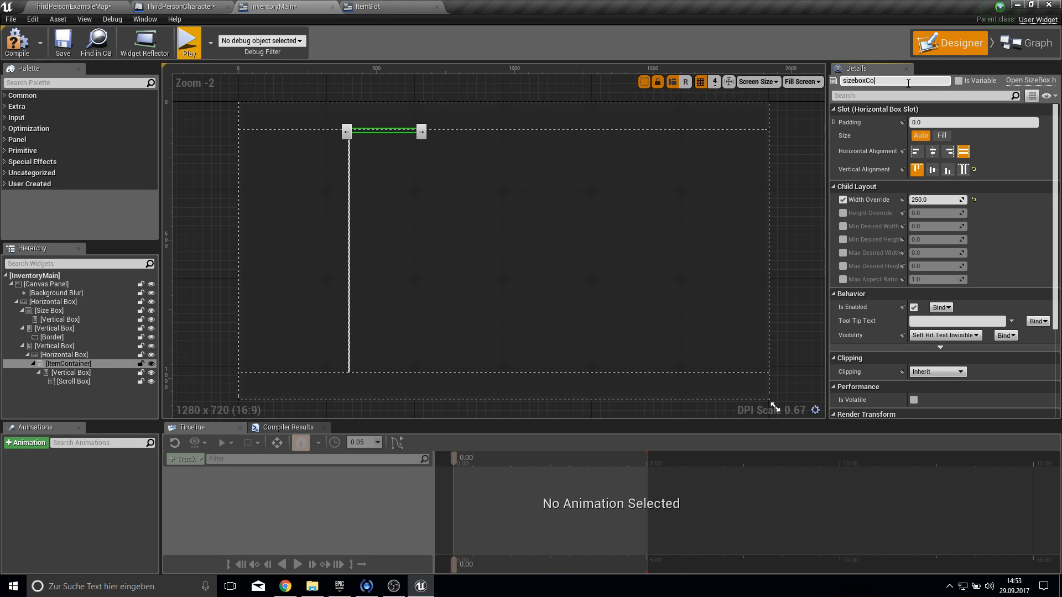
pyautogui.click(108, 381)
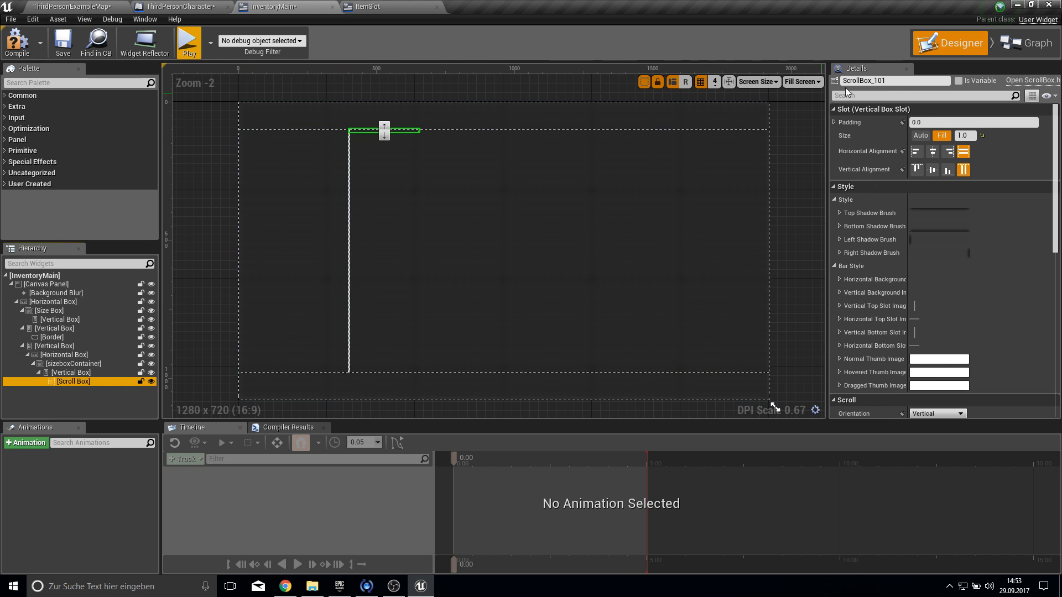
pyautogui.click(899, 77)
pyautogui.write('Item')
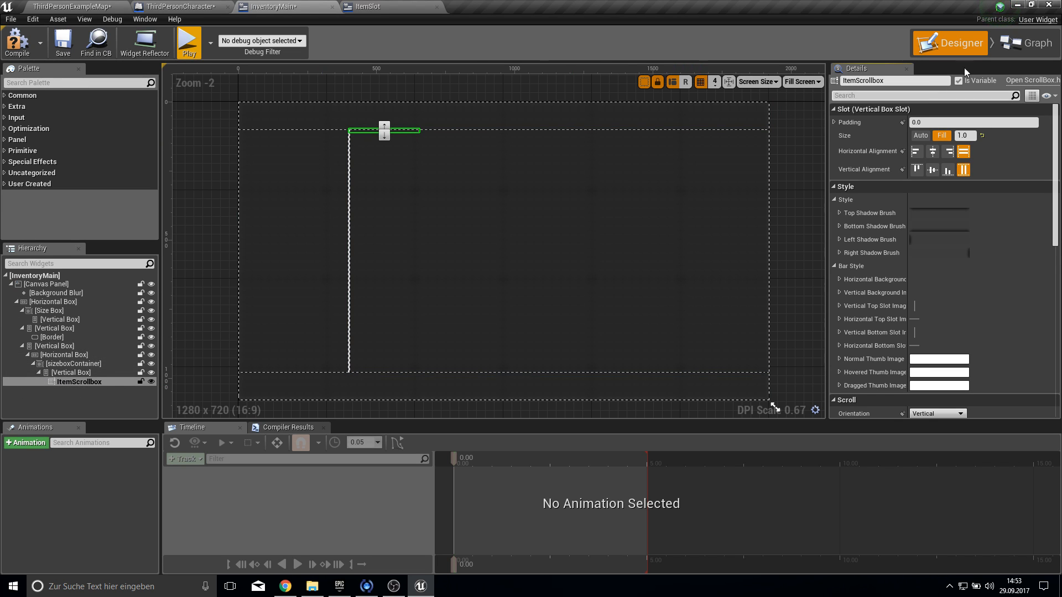
# - Use ItemScrollbox as the target of both Clear Children and Add Child in InventoryMain's event graph, and compile and save
pyautogui.click(1026, 43)
pyautogui.moveTo(38, 191); pyautogui.dragTo(389, 349)
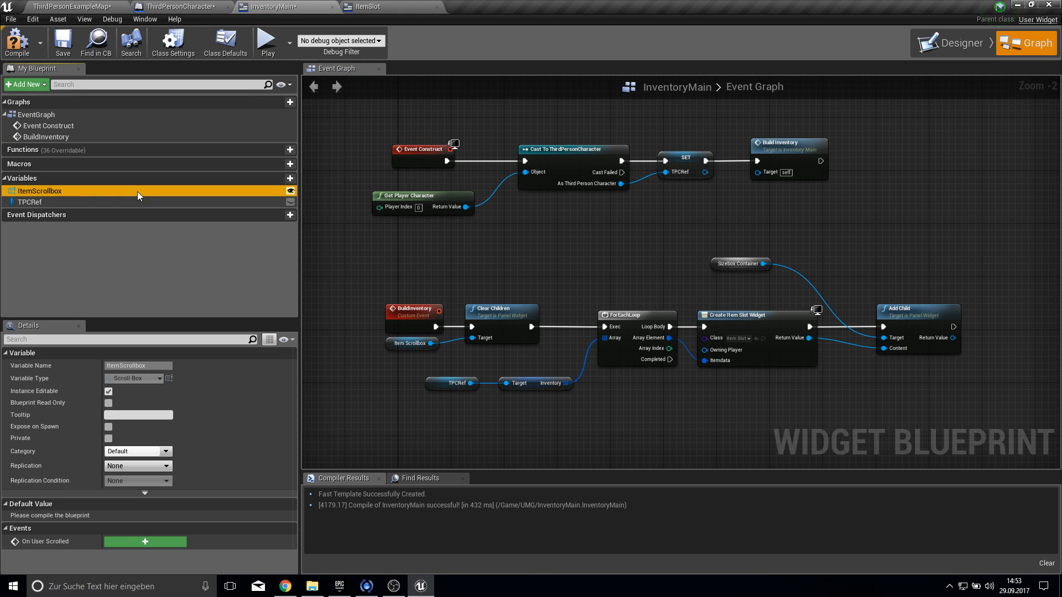
pyautogui.moveTo(667, 261); pyautogui.dragTo(724, 264)
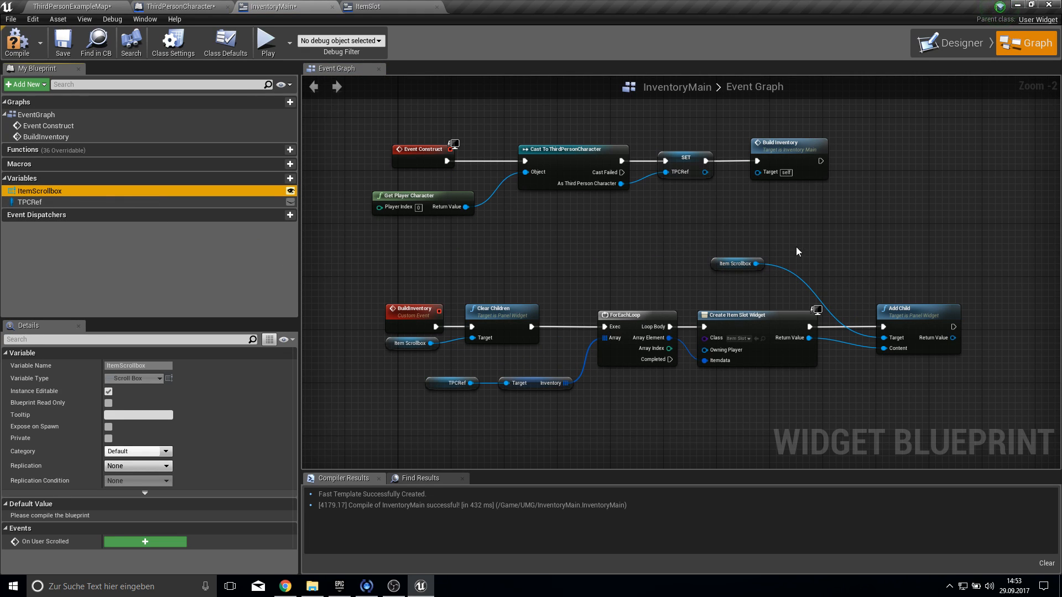
pyautogui.click(18, 43)
pyautogui.click(59, 44)
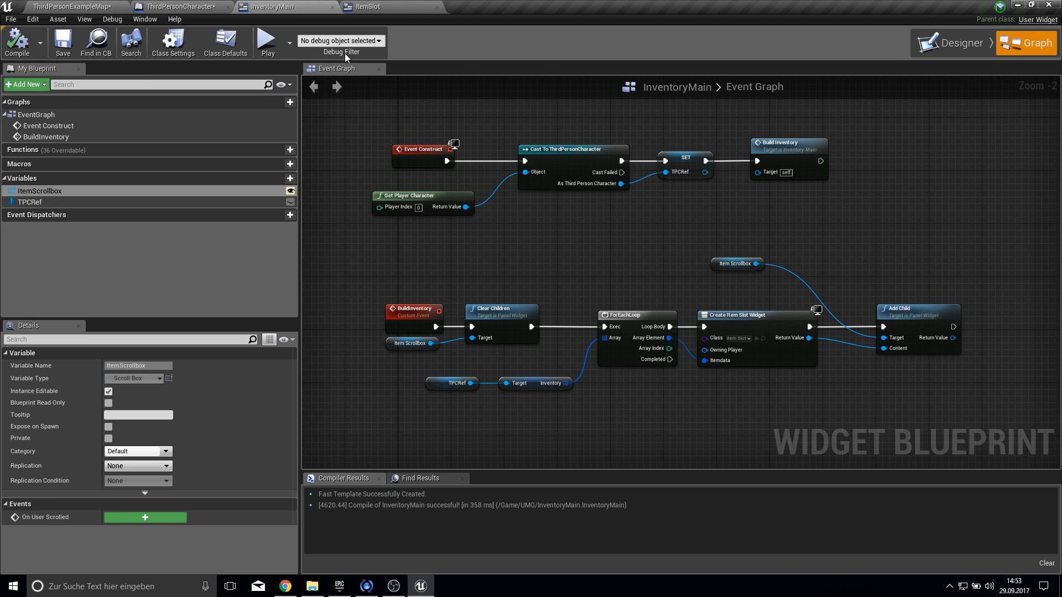
# - Play the game, pick up several items from the floor, and open the inventory to check the stacked slots
pyautogui.click(266, 42)
pyautogui.press('w')
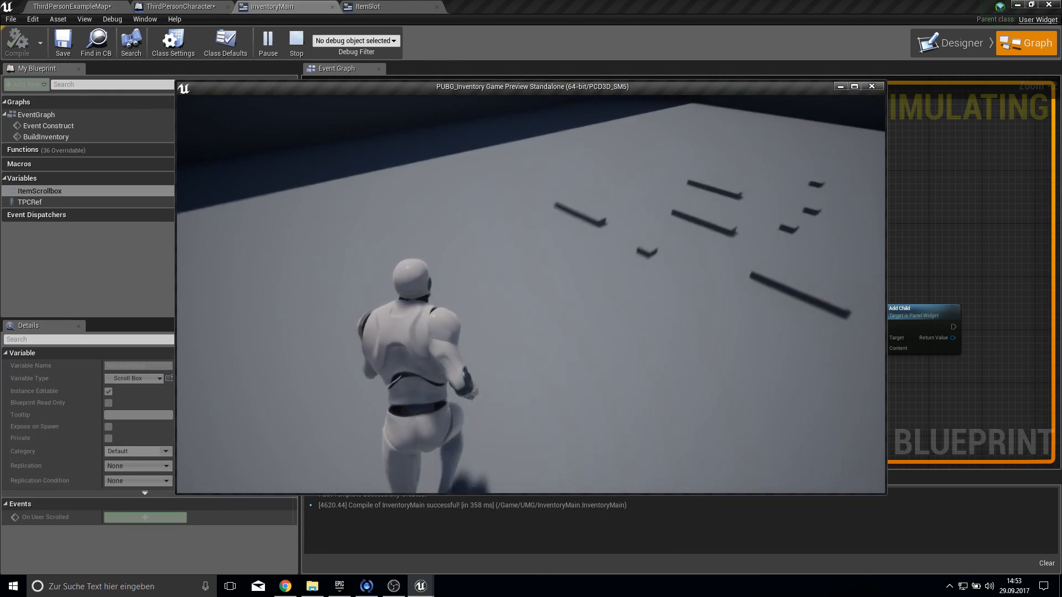
pyautogui.press('f')
pyautogui.press('f')
pyautogui.press('f')
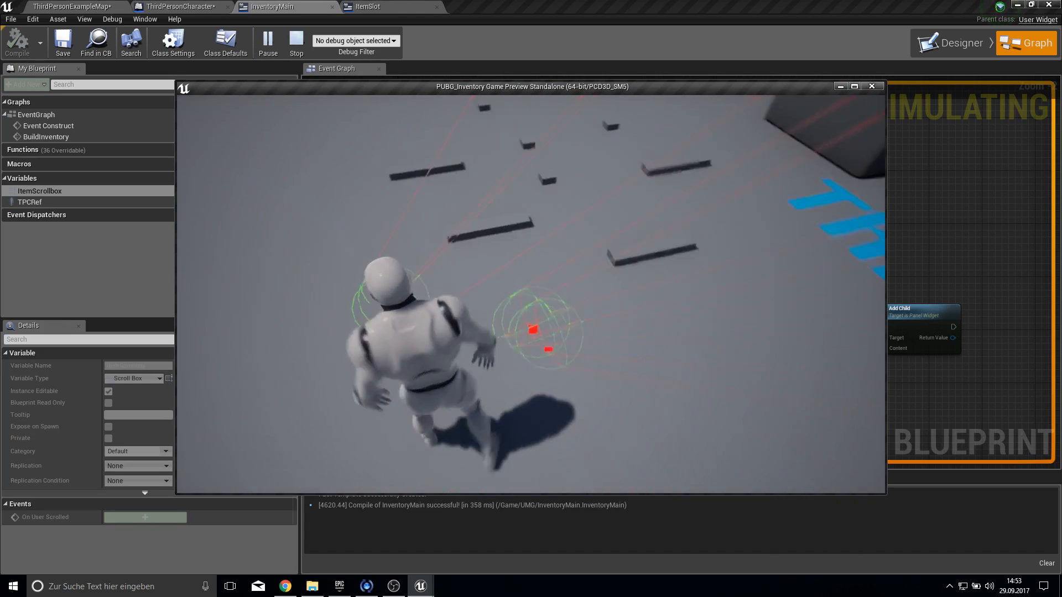
pyautogui.press('f')
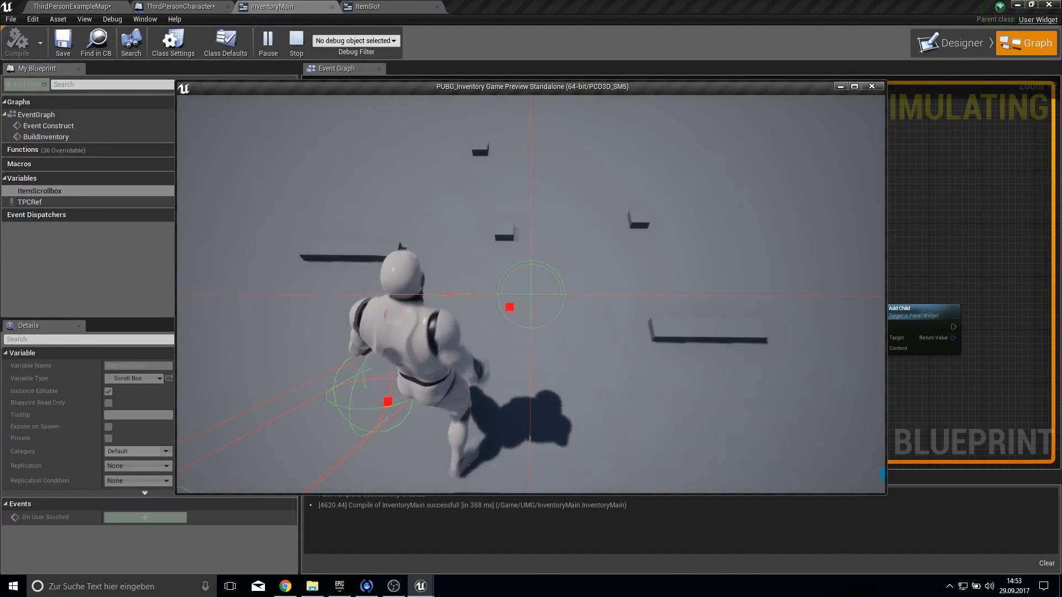
pyautogui.press('f')
pyautogui.press('Tab')
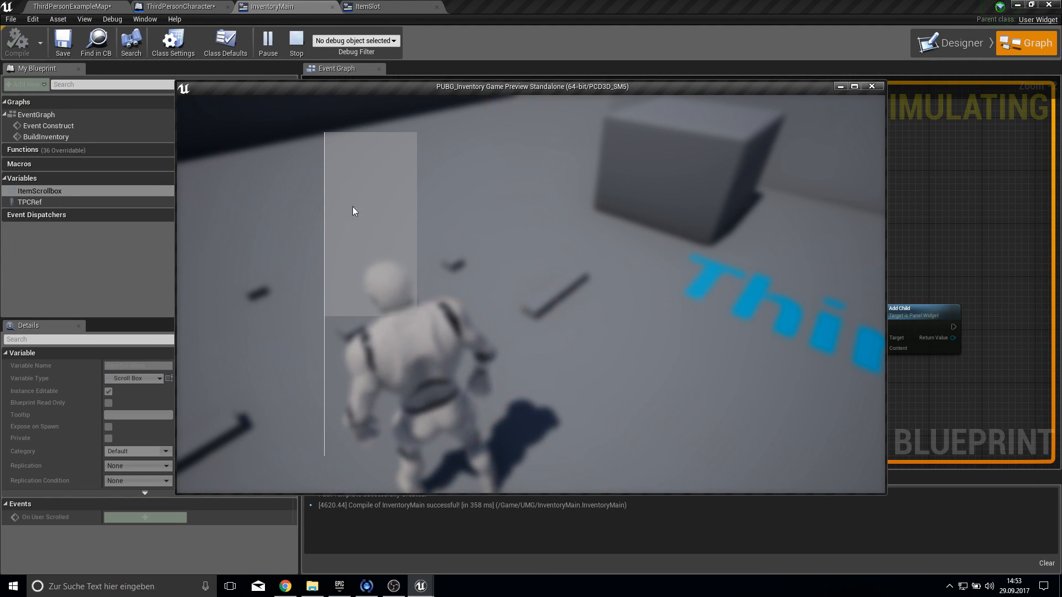
# - Close the inventory, pick up more items, reopen it to check whether the slot list updates, and stop the simulation
pyautogui.press('Tab')
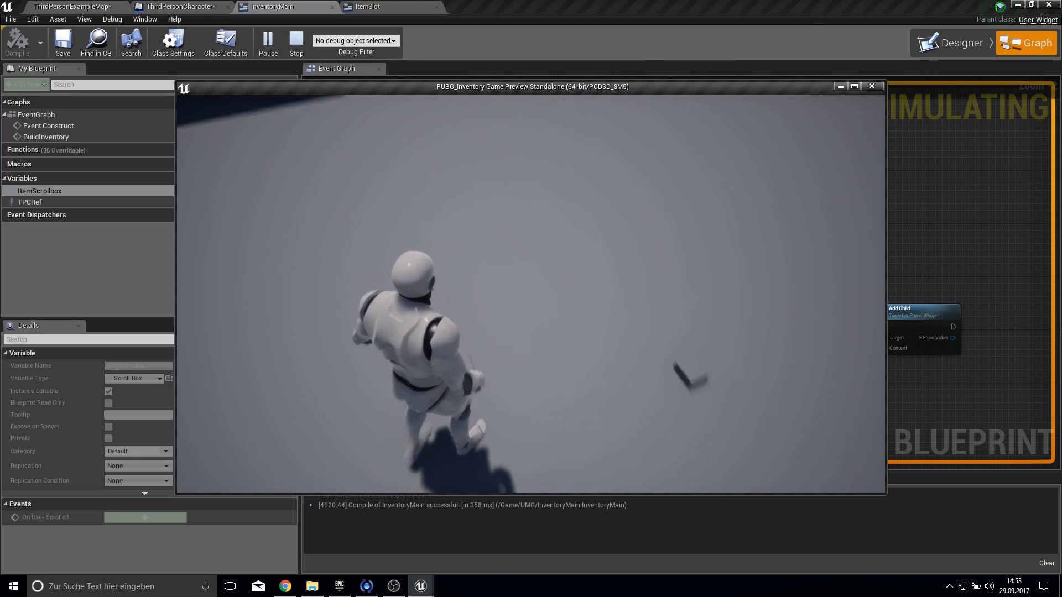
pyautogui.press('f')
pyautogui.press('w')
pyautogui.press('f')
pyautogui.press('w')
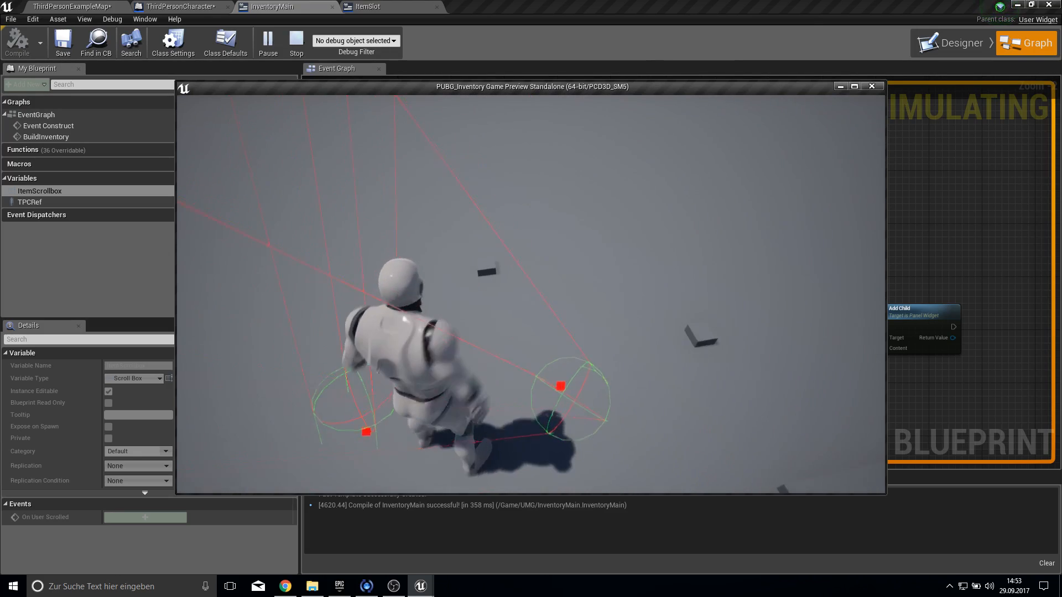
pyautogui.press('f')
pyautogui.press('w')
pyautogui.press('f')
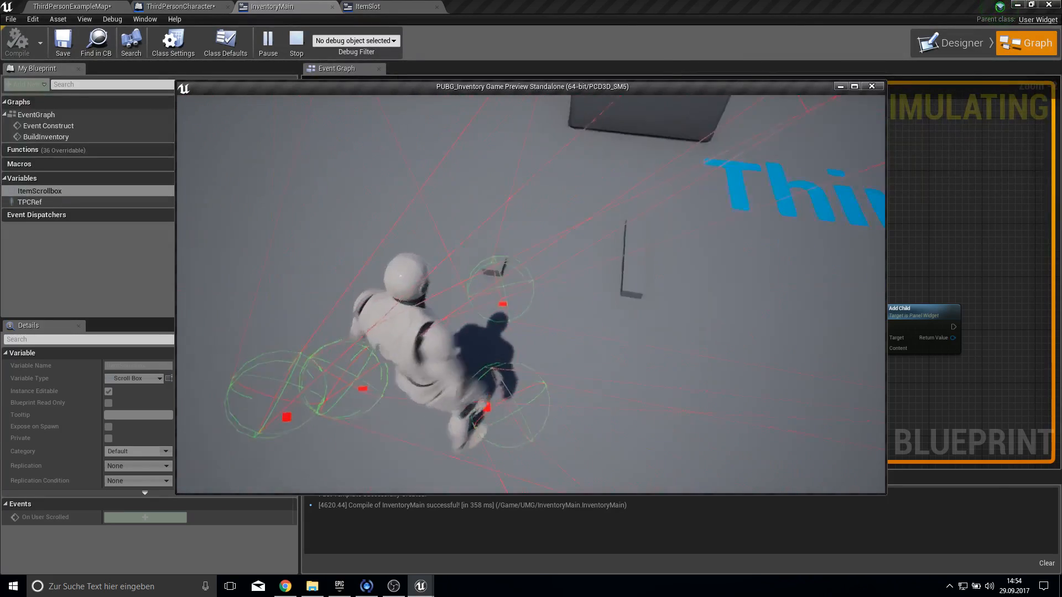
pyautogui.press('f')
pyautogui.press('Tab')
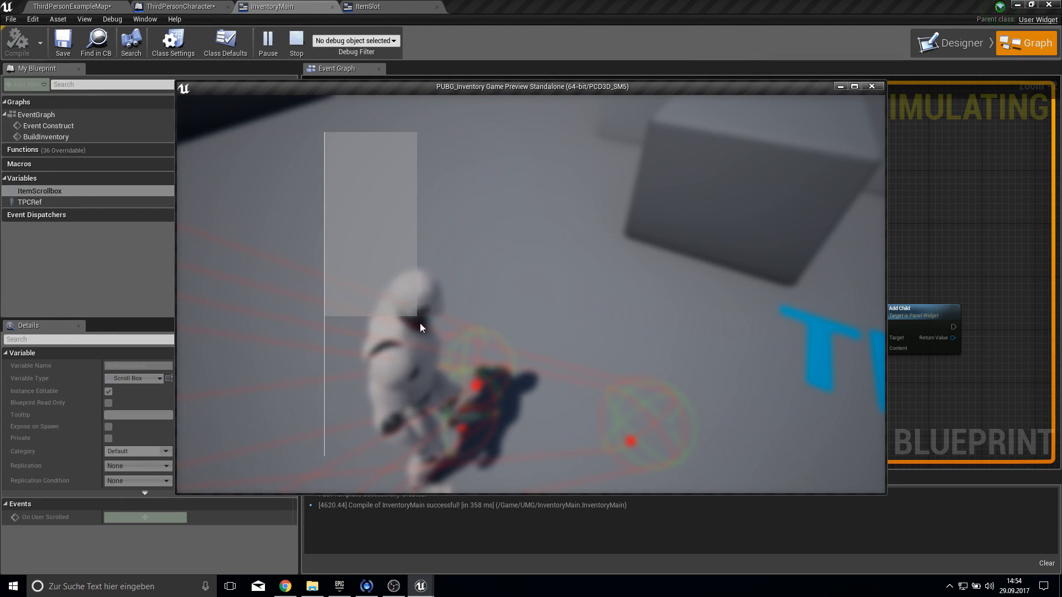
pyautogui.press('Tab')
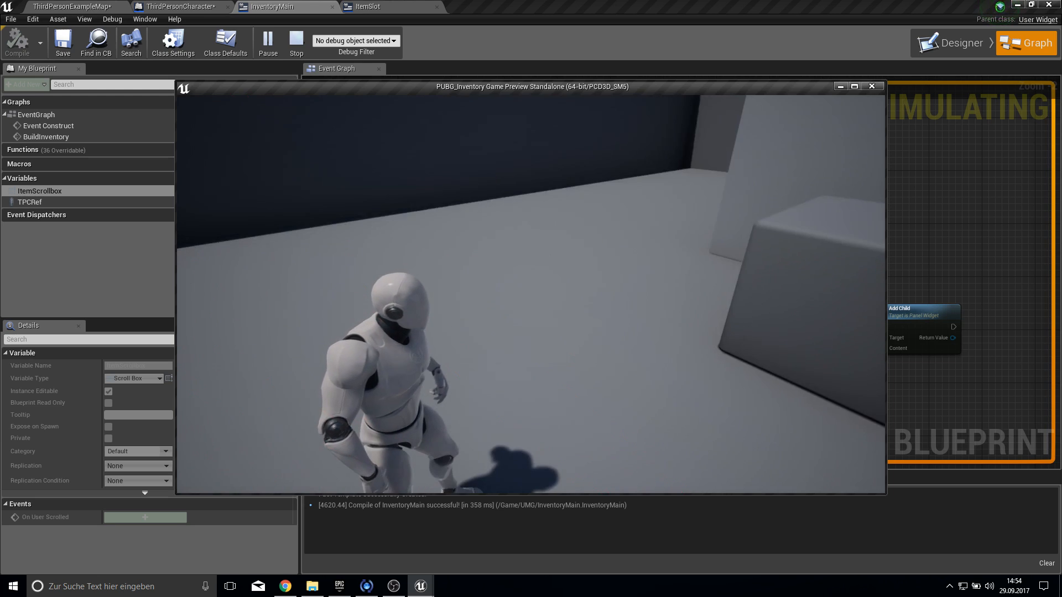
pyautogui.press('Escape')
pyautogui.hotkey('alt', 'Tab')
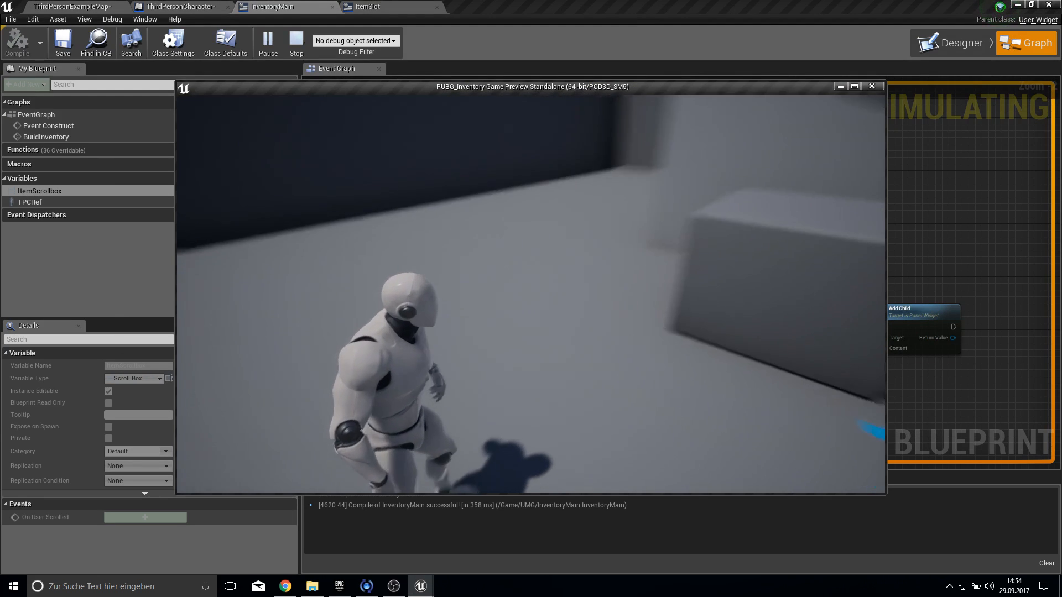
pyautogui.press('Escape')
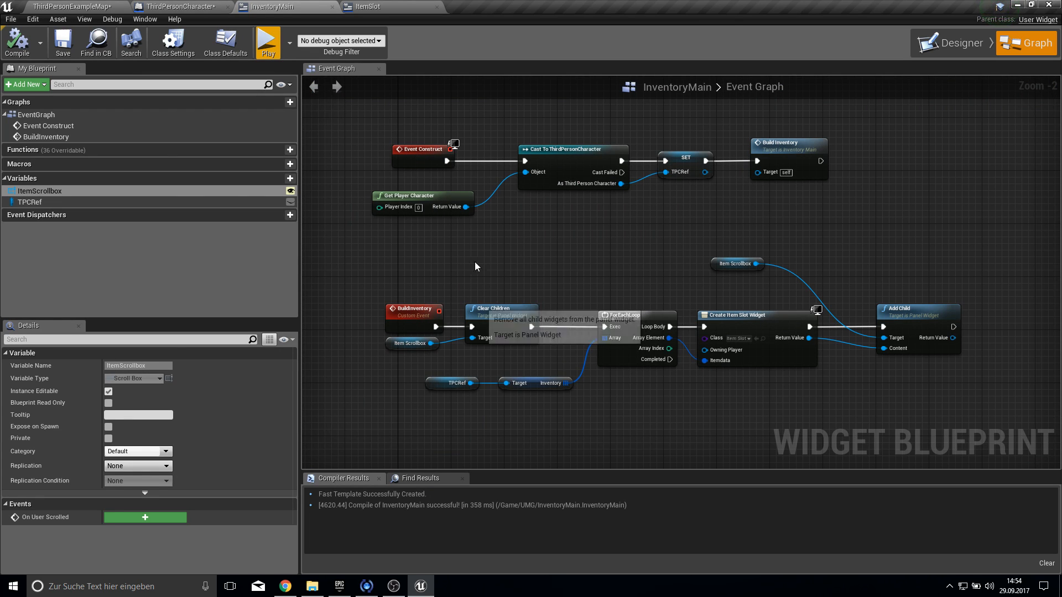
# - Place an InventoryRef getter in the OpenInventory section of ThirdPersonCharacter's event graph
pyautogui.click(189, 5)
pyautogui.moveTo(467, 230); pyautogui.dragTo(511, 375, button='right')
pyautogui.scroll(-10, 511, 375)
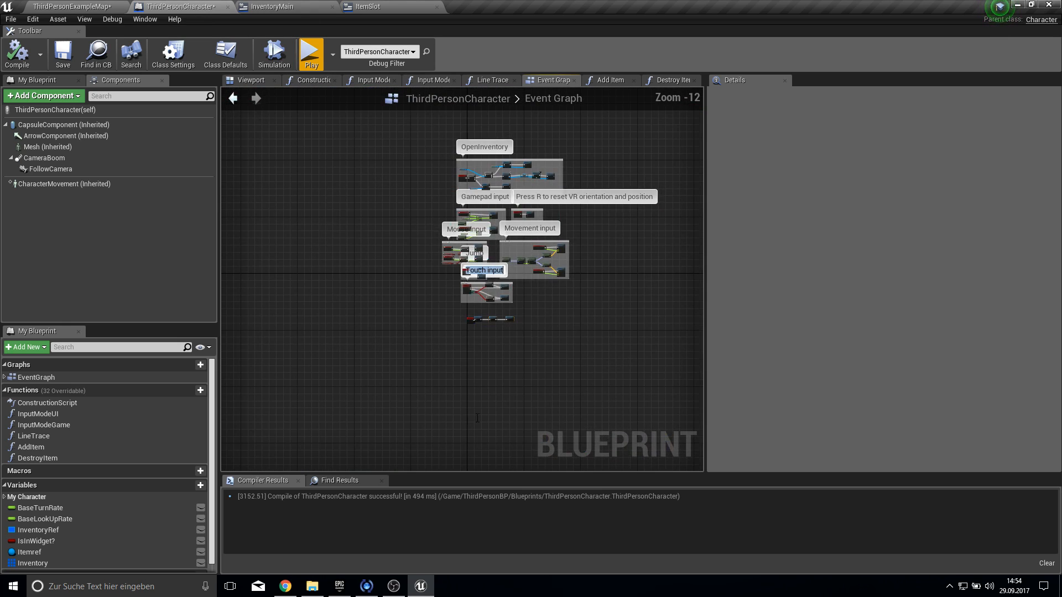
pyautogui.moveTo(588, 158); pyautogui.dragTo(522, 244, button='right')
pyautogui.scroll(6, 487, 261)
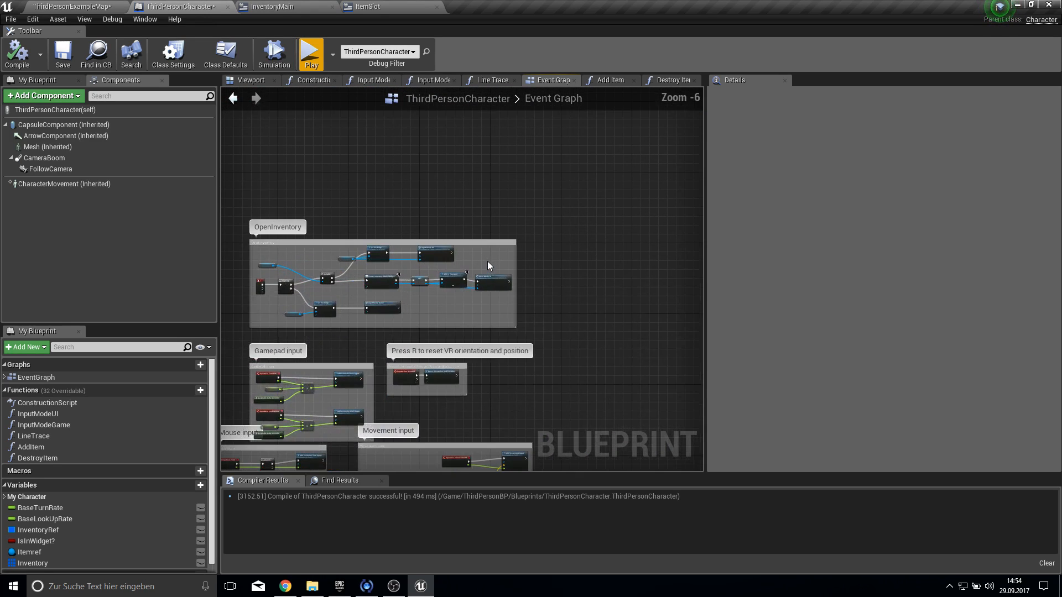
pyautogui.scroll(5, 487, 262)
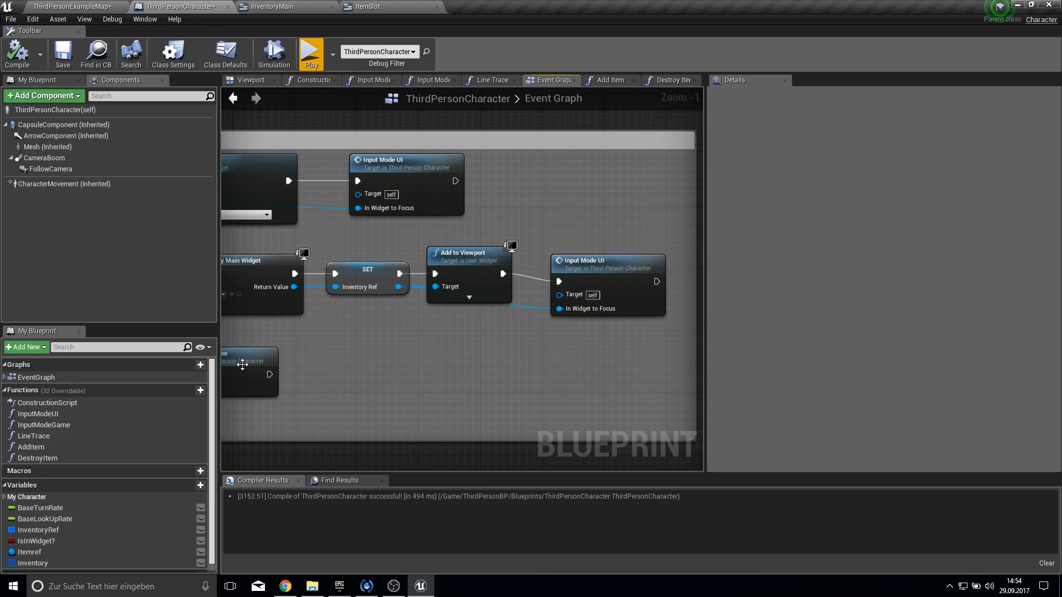
pyautogui.moveTo(45, 552); pyautogui.dragTo(343, 423)
pyautogui.moveTo(111, 506); pyautogui.dragTo(66, 550)
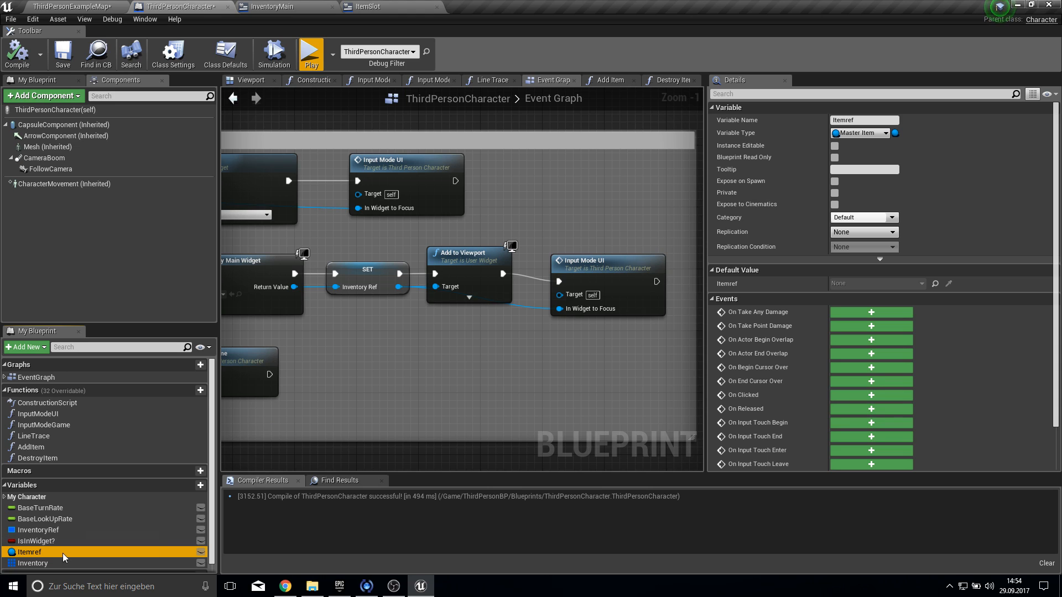
pyautogui.moveTo(294, 458); pyautogui.dragTo(143, 486)
pyautogui.moveTo(25, 530); pyautogui.dragTo(334, 416)
pyautogui.click(360, 439)
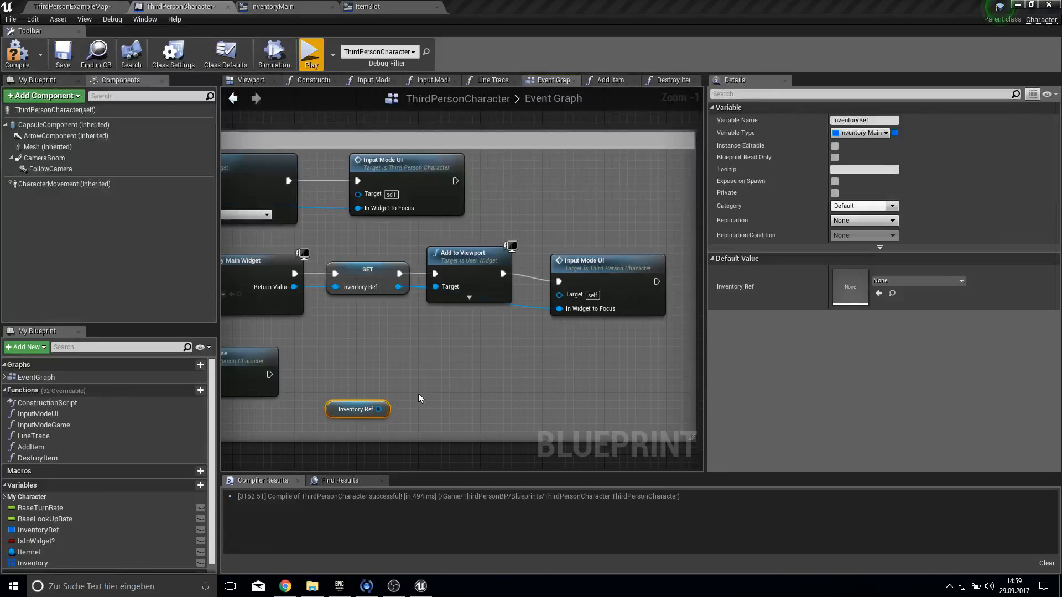
# - Add a Build Inventory call targeting the new Inventory Ref getter
pyautogui.moveTo(378, 410); pyautogui.dragTo(407, 400)
pyautogui.moveTo(484, 390); pyautogui.dragTo(486, 391)
pyautogui.write('build')
pyautogui.press('Up')
pyautogui.press('Return')
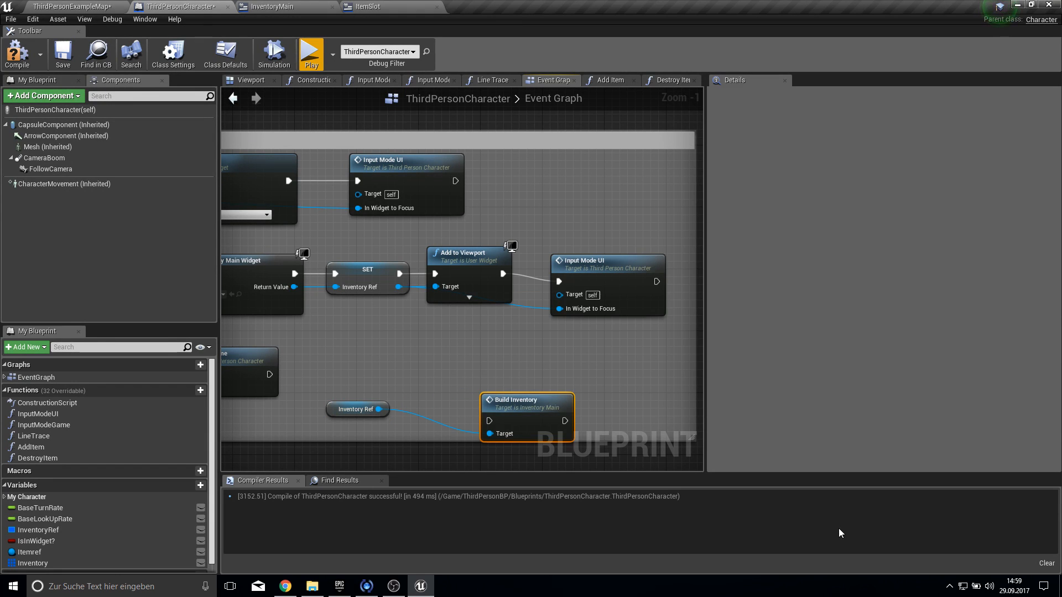
# - Run Build Inventory after the Input Mode UI call that follows Add to Viewport, and move the Inventory Ref getter beneath them
pyautogui.moveTo(520, 400); pyautogui.dragTo(442, 287)
pyautogui.moveTo(264, 397); pyautogui.dragTo(538, 399, button='right')
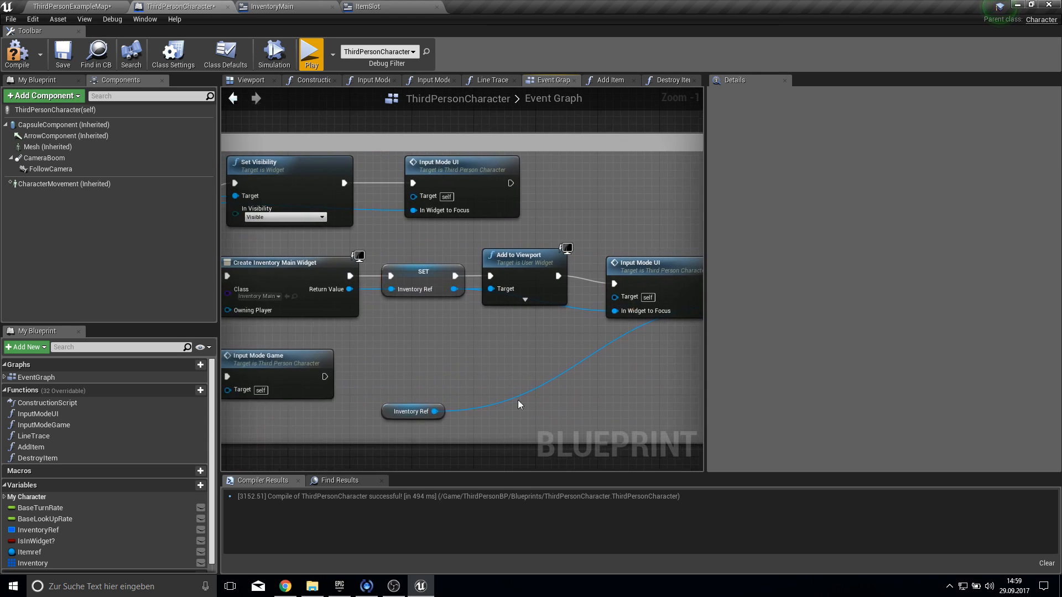
pyautogui.moveTo(391, 405); pyautogui.dragTo(587, 343)
pyautogui.moveTo(587, 343); pyautogui.dragTo(344, 357, button='right')
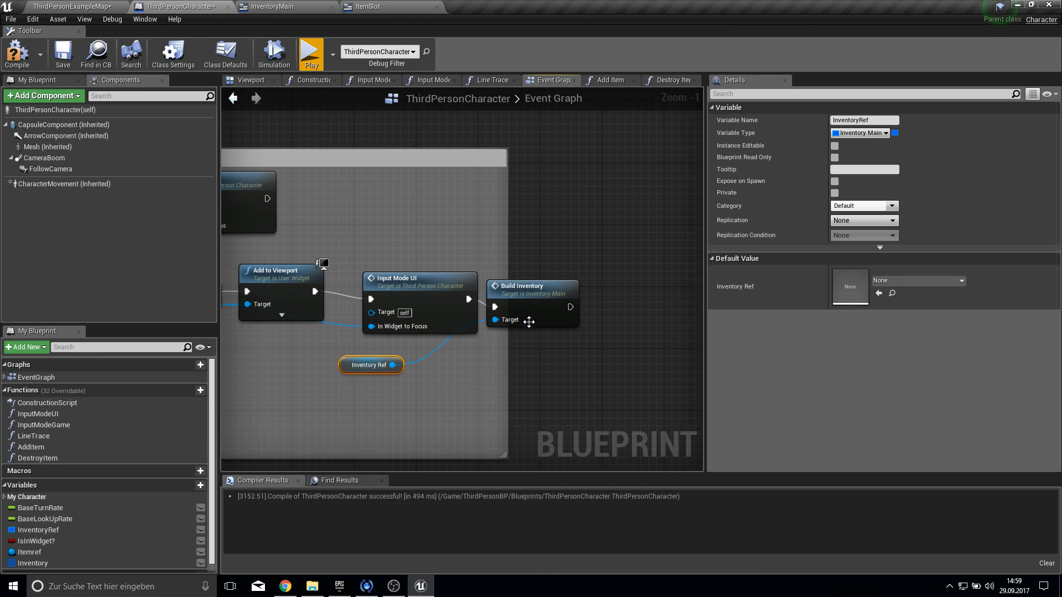
# - Duplicate the Build Inventory call with its Inventory Ref getter, run the copy after the Input Mode UI following Set Visibility, and compile and save
pyautogui.click(530, 322)
pyautogui.keyDown('ctrl'); pyautogui.click(360, 361); pyautogui.keyUp('ctrl')
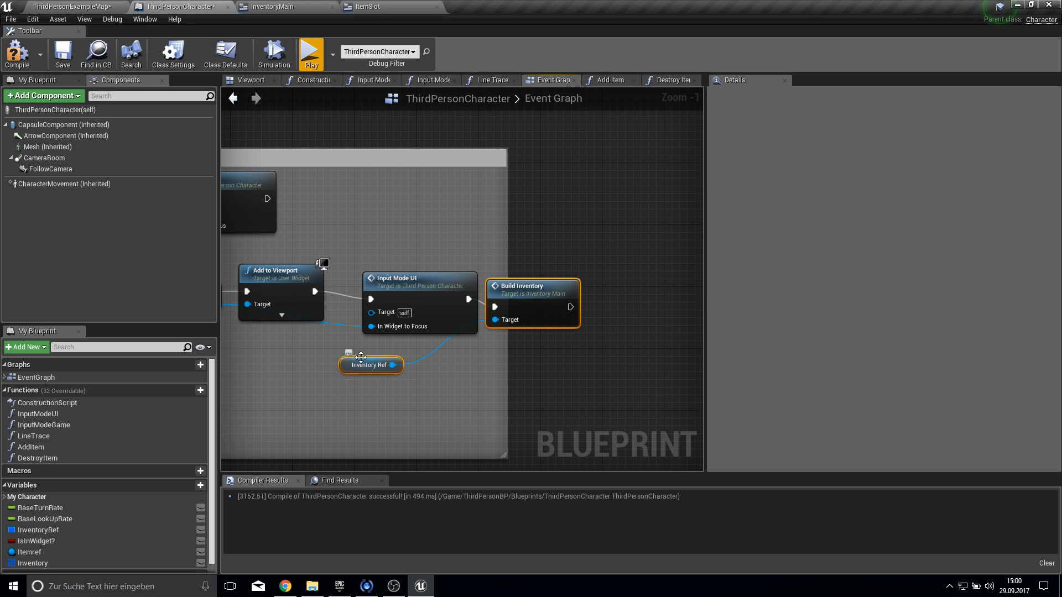
pyautogui.hotkey('ctrl', 'c')
pyautogui.hotkey('ctrl', 'v')
pyautogui.moveTo(500, 204); pyautogui.dragTo(268, 199)
pyautogui.moveTo(407, 194); pyautogui.dragTo(392, 194)
pyautogui.moveTo(335, 216); pyautogui.dragTo(604, 199, button='right')
pyautogui.scroll(-2, 448, 209)
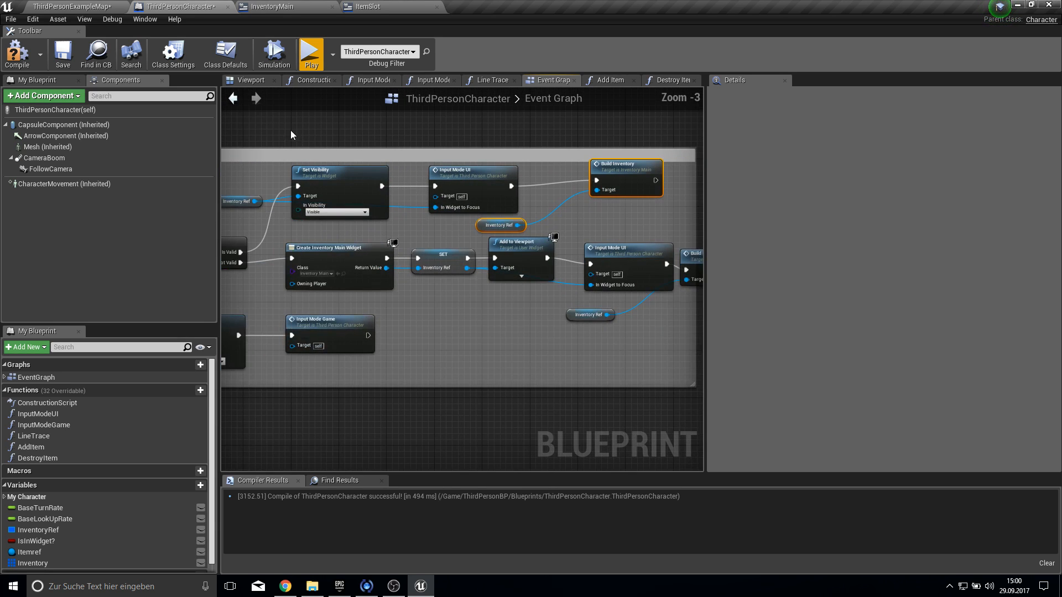
pyautogui.click(25, 55)
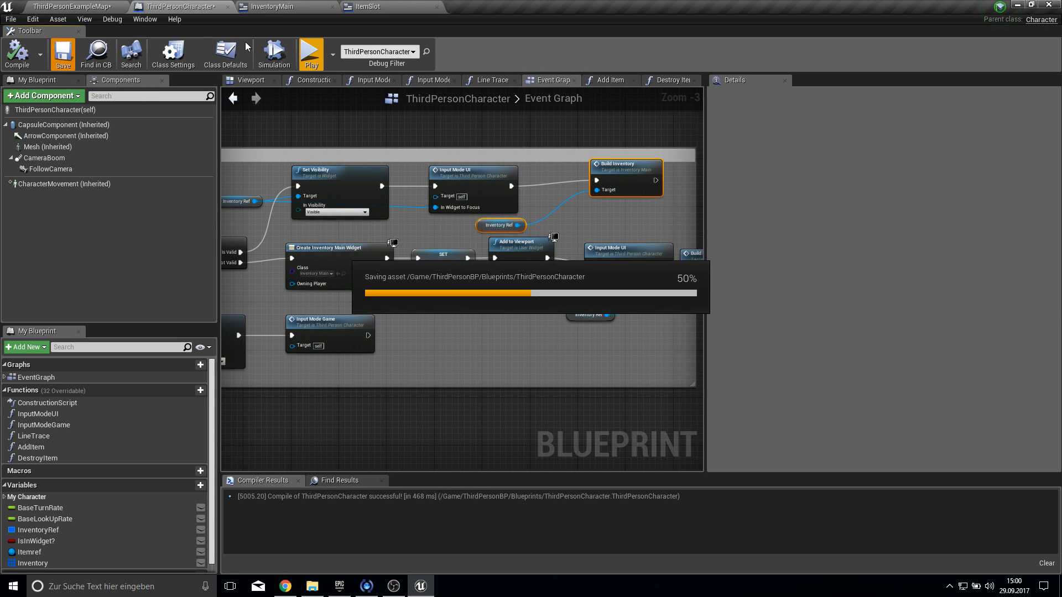
# - Play the level, toggle the inventory, pick up some items and open the inventory to check its slot list
pyautogui.click(310, 55)
pyautogui.press('Tab')
pyautogui.press('Tab')
pyautogui.press('Tab')
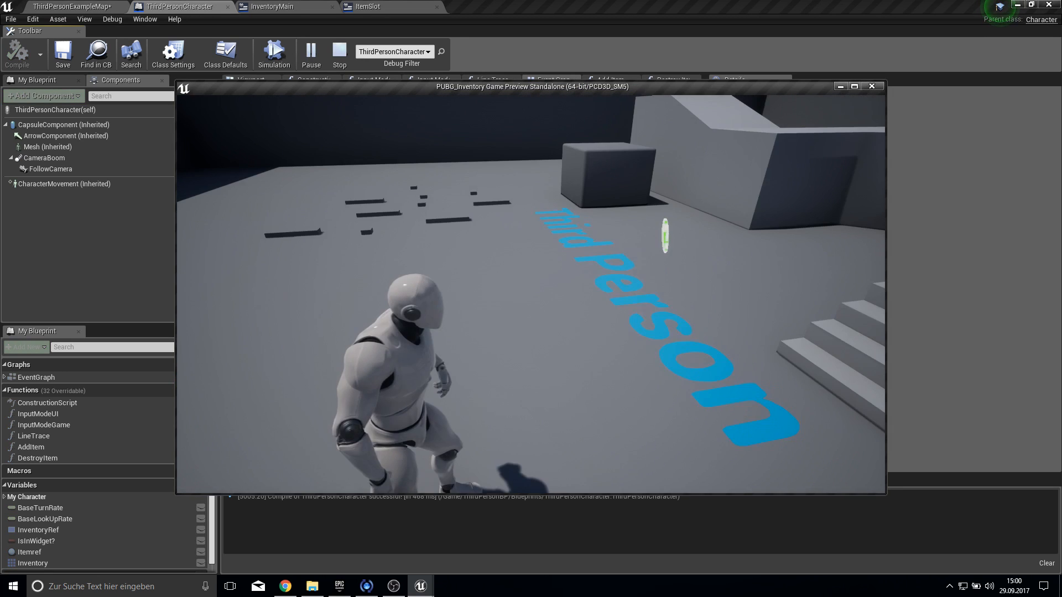
pyautogui.press('w')
pyautogui.press('w')
pyautogui.press('f')
pyautogui.press('f')
pyautogui.press('f')
pyautogui.press('f')
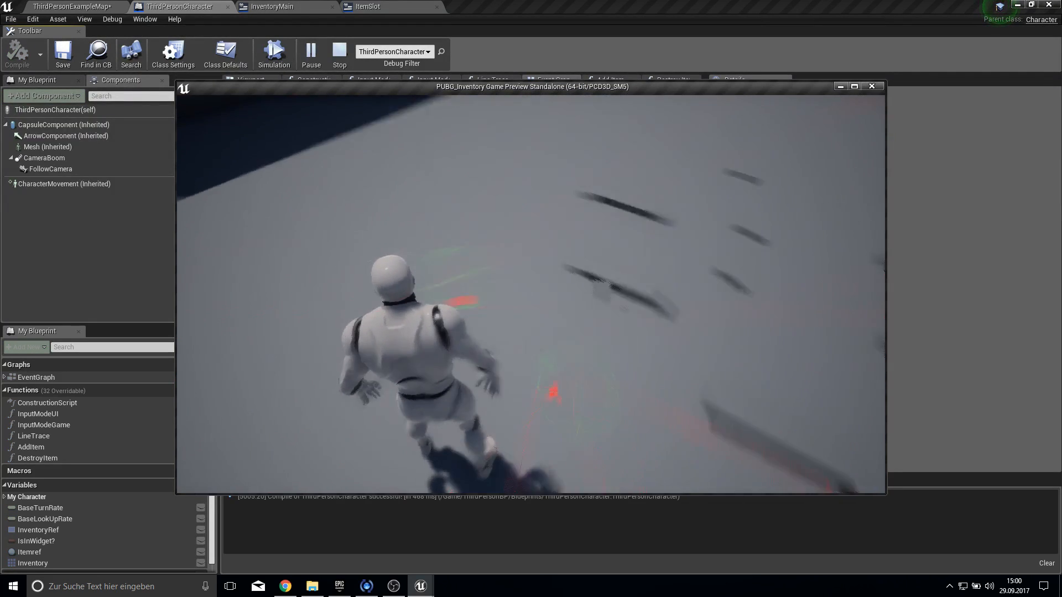
pyautogui.press('Tab')
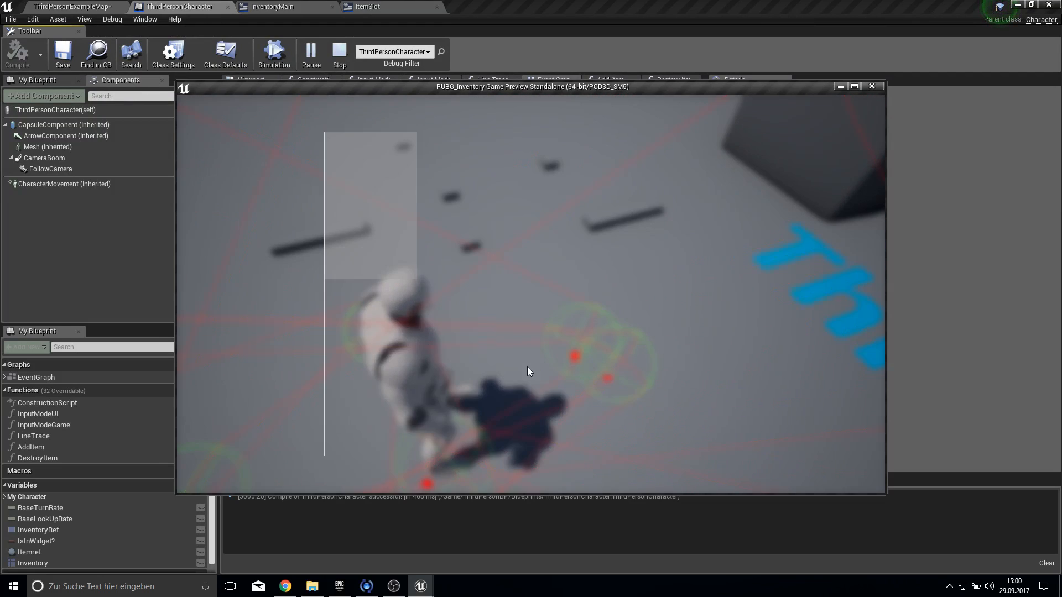
# - Close the inventory, pick up more items, reopen it to check that the list rebuilds, and stop the simulation
pyautogui.press('Tab')
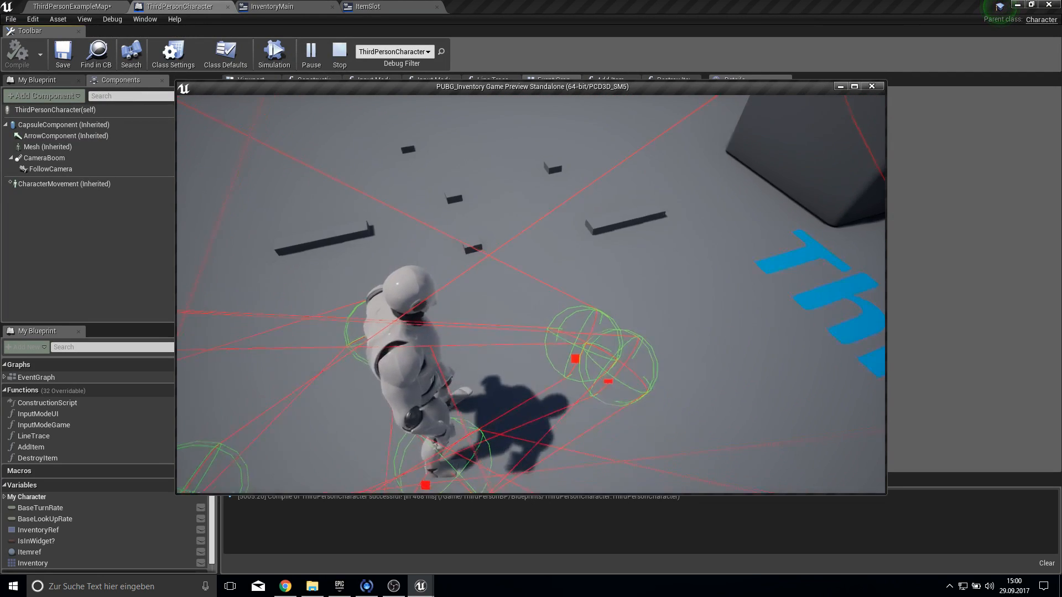
pyautogui.press('f')
pyautogui.press('f')
pyautogui.press('f')
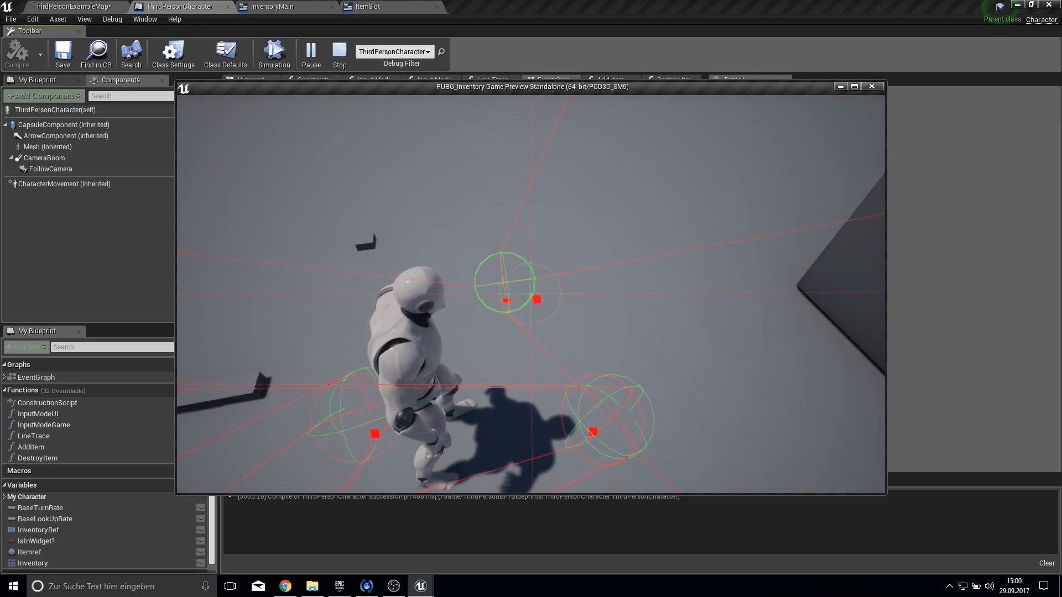
pyautogui.press('Tab')
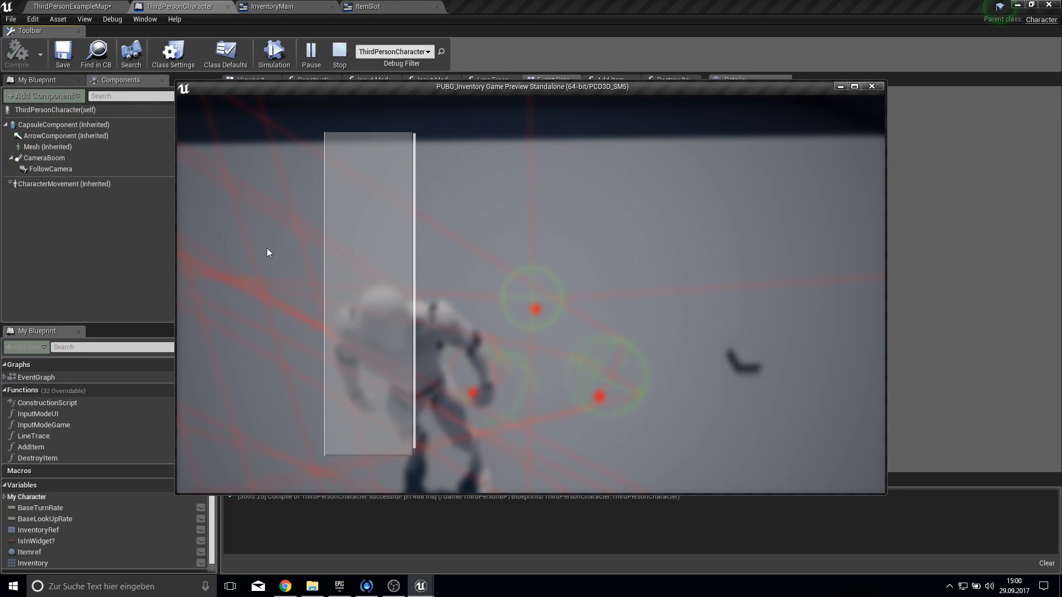
pyautogui.press('Tab')
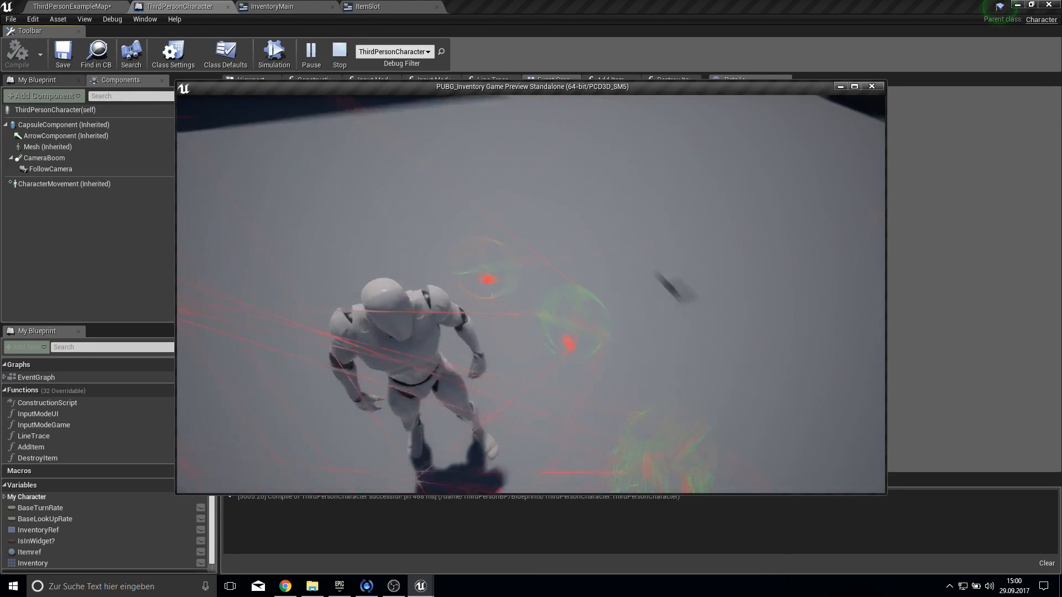
pyautogui.press('Tab')
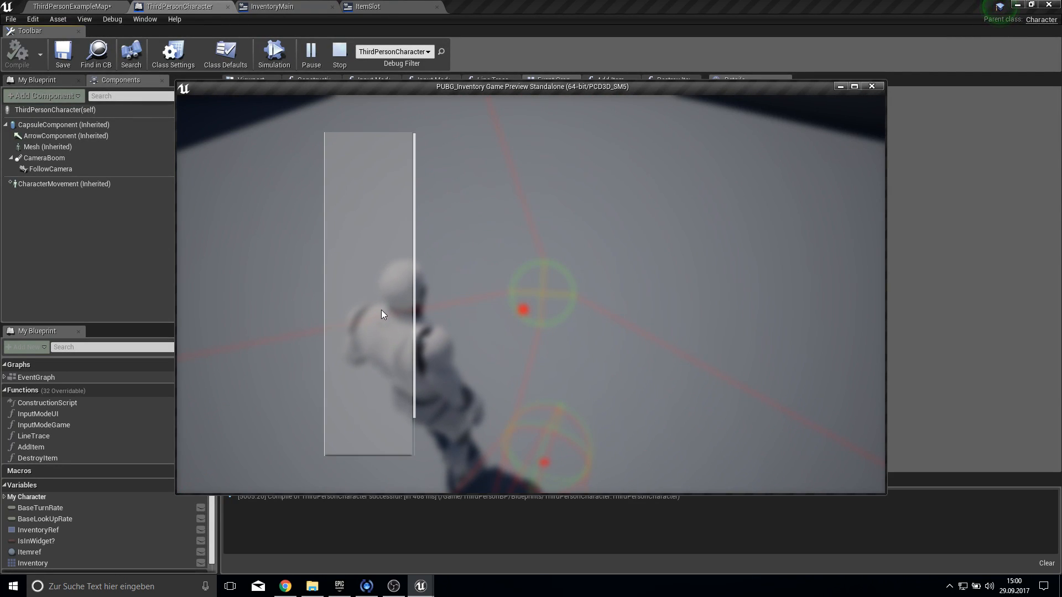
pyautogui.press('Escape')
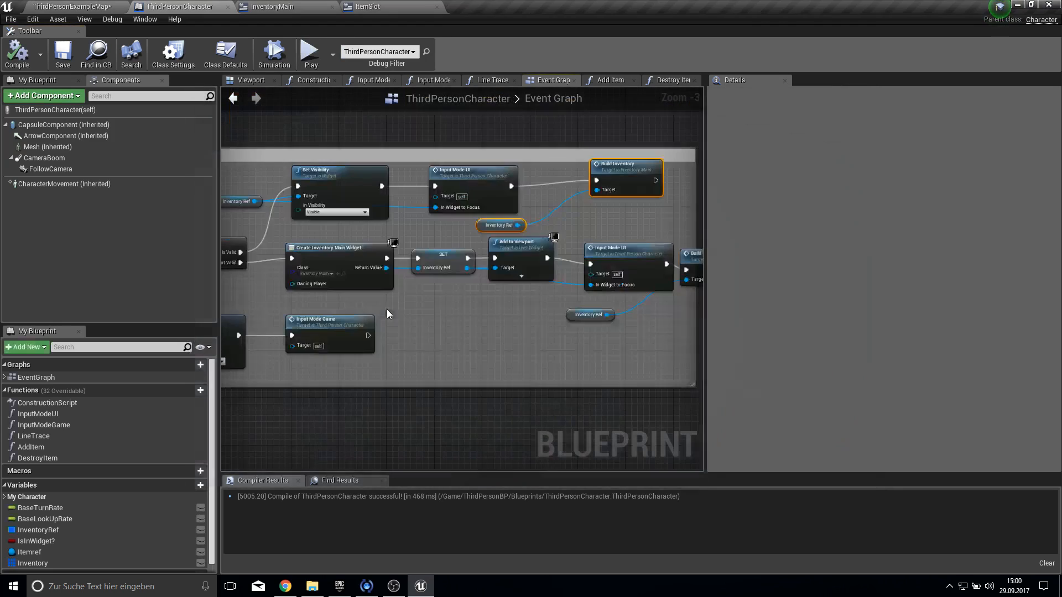
# - In the ItemSlot widget, set the custom preview height to 105 and keep the Size Box's Height Override at 100
pyautogui.click(379, 6)
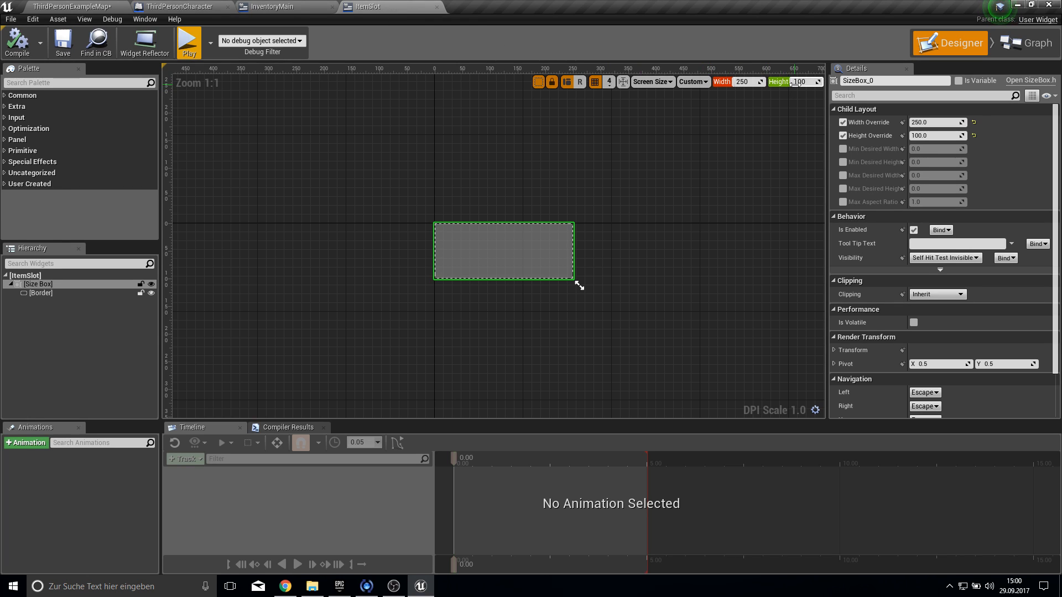
pyautogui.write('105')
pyautogui.press('Return')
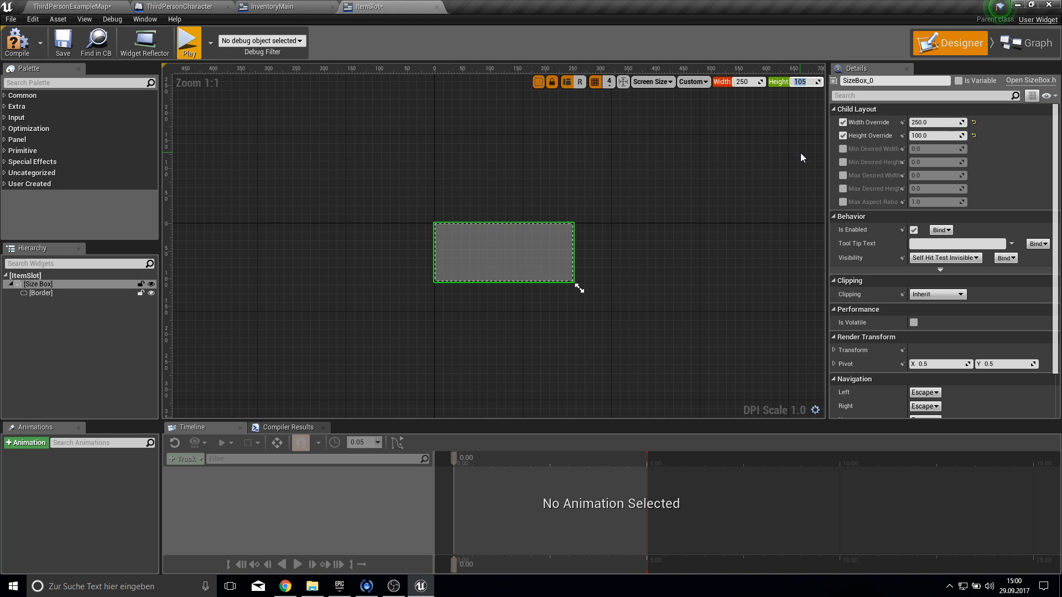
pyautogui.moveTo(939, 136); pyautogui.dragTo(940, 145)
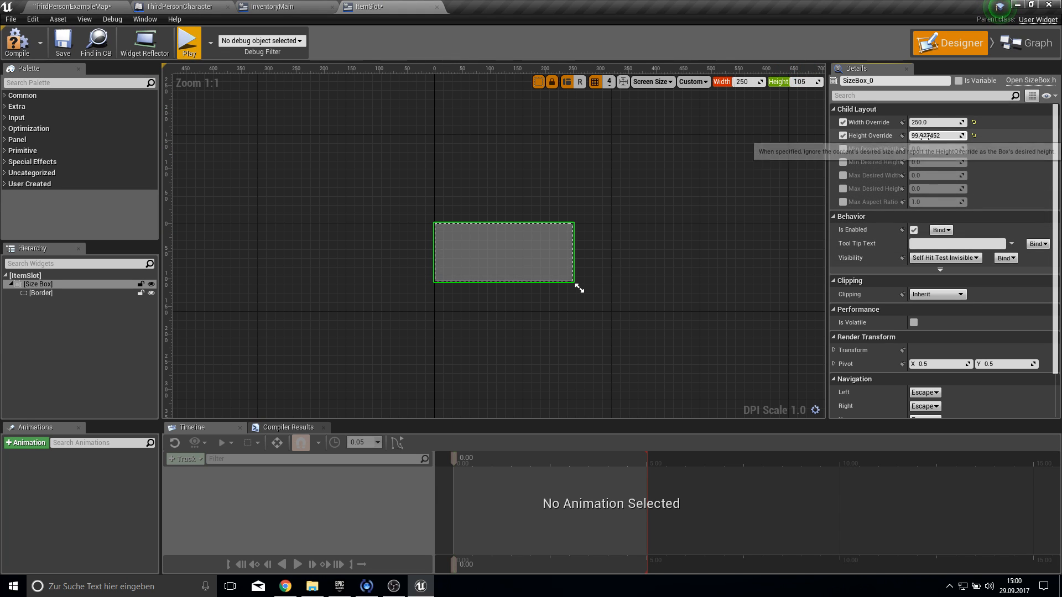
pyautogui.click(936, 137)
pyautogui.write('100.0')
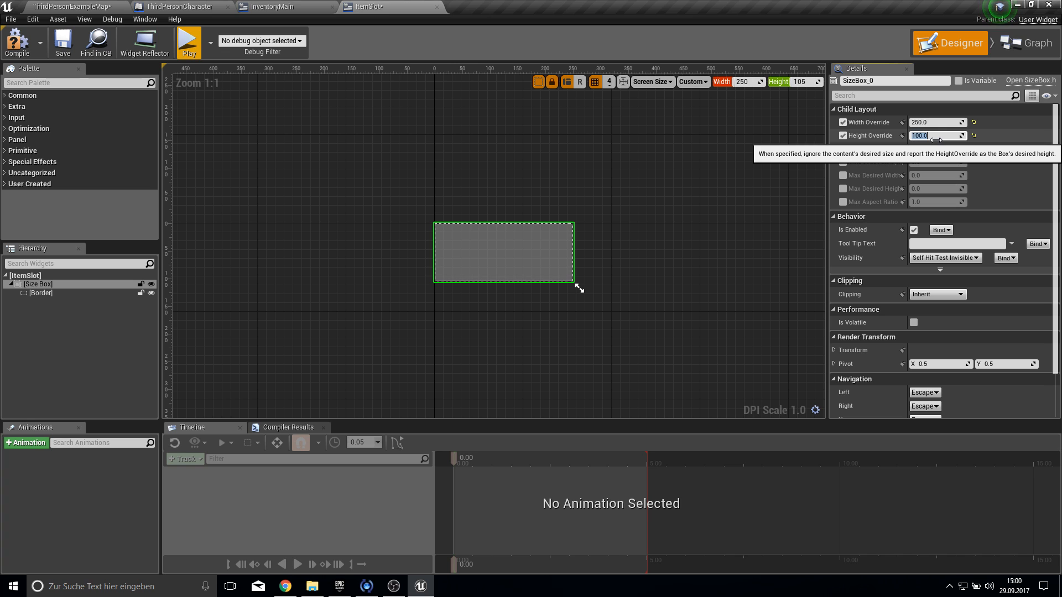
# - Give the Border in ItemSlot a bottom slot padding of 5 and compile the widget
pyautogui.scroll(11, 360, 307)
pyautogui.scroll(1, 407, 257)
pyautogui.moveTo(412, 278); pyautogui.dragTo(369, 38, button='right')
pyautogui.click(41, 293)
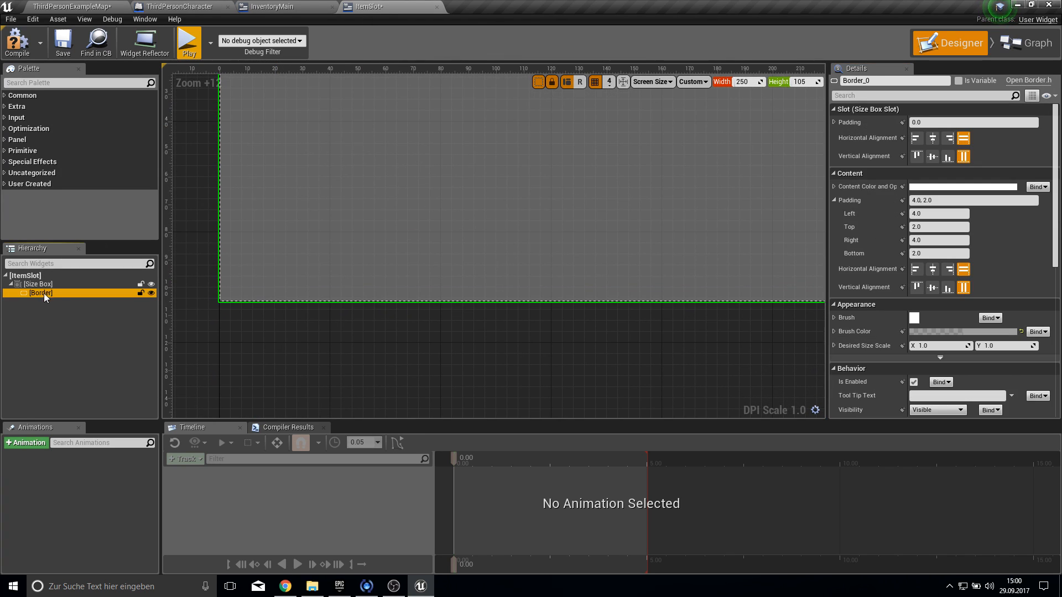
pyautogui.click(834, 122)
pyautogui.click(939, 176)
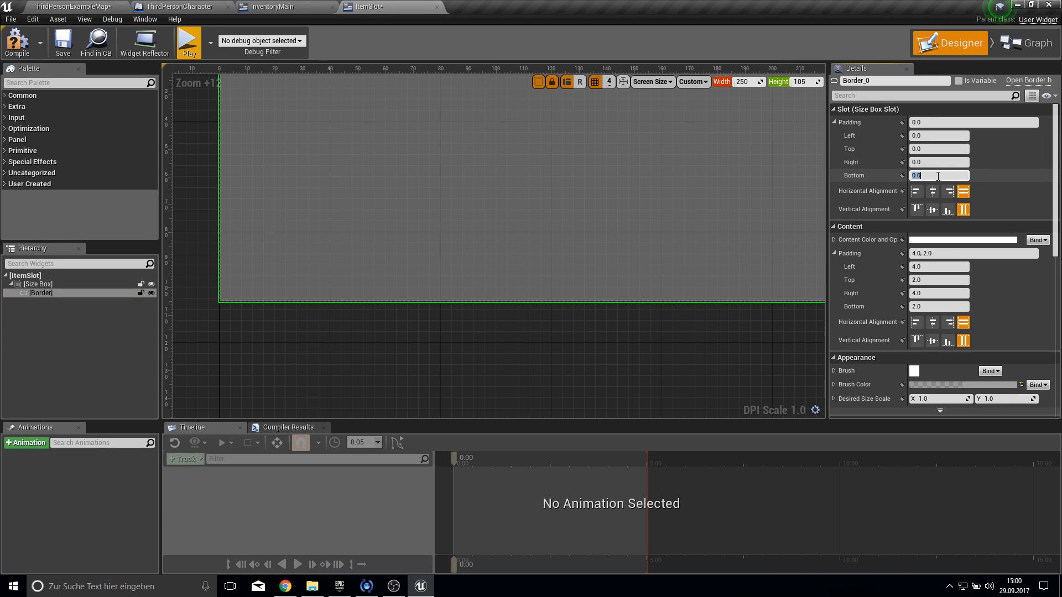
pyautogui.write('5')
pyautogui.press('Return')
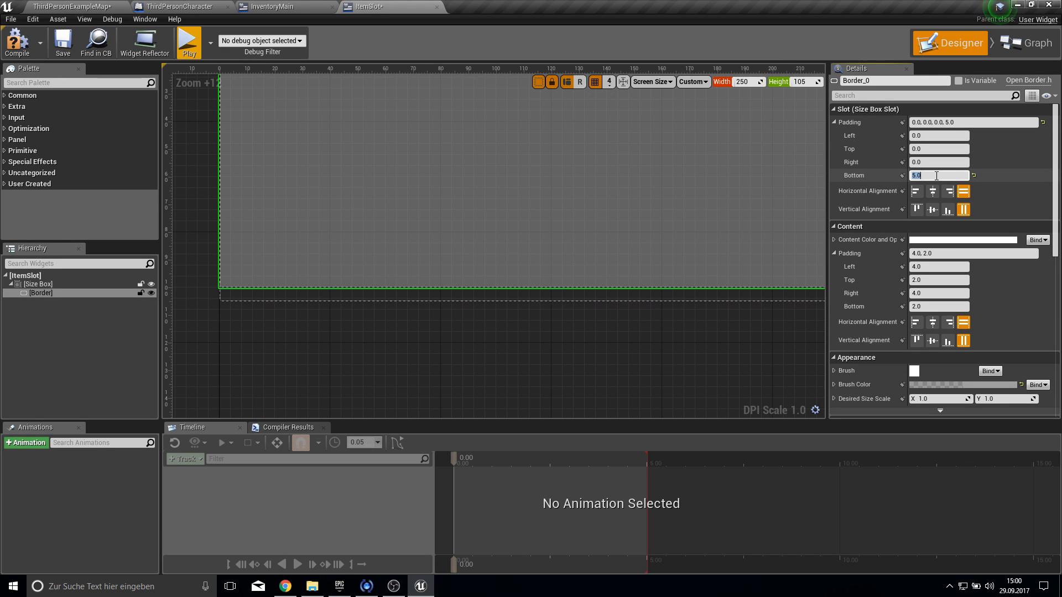
pyautogui.click(19, 43)
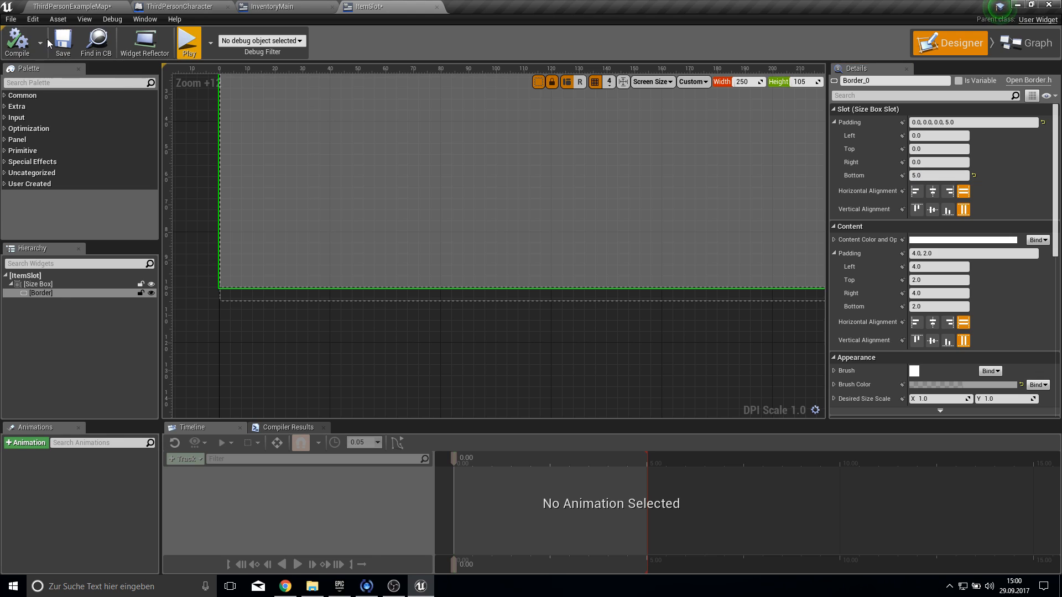
# - Play the level, pick up items, open the inventory to check the spacing between slots, and stop the simulation
pyautogui.click(186, 41)
pyautogui.press('w')
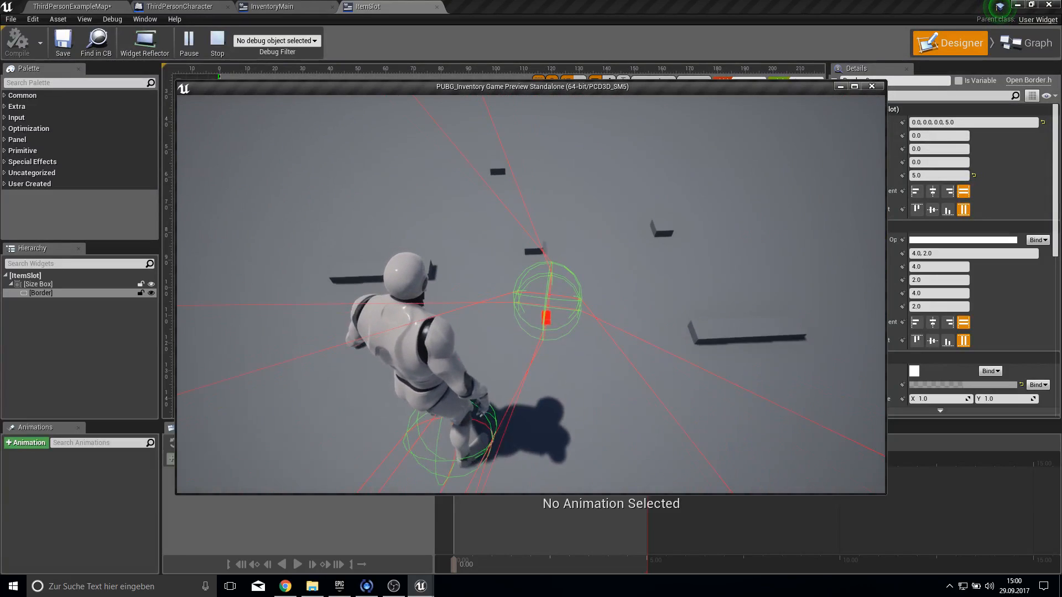
pyautogui.press('Tab')
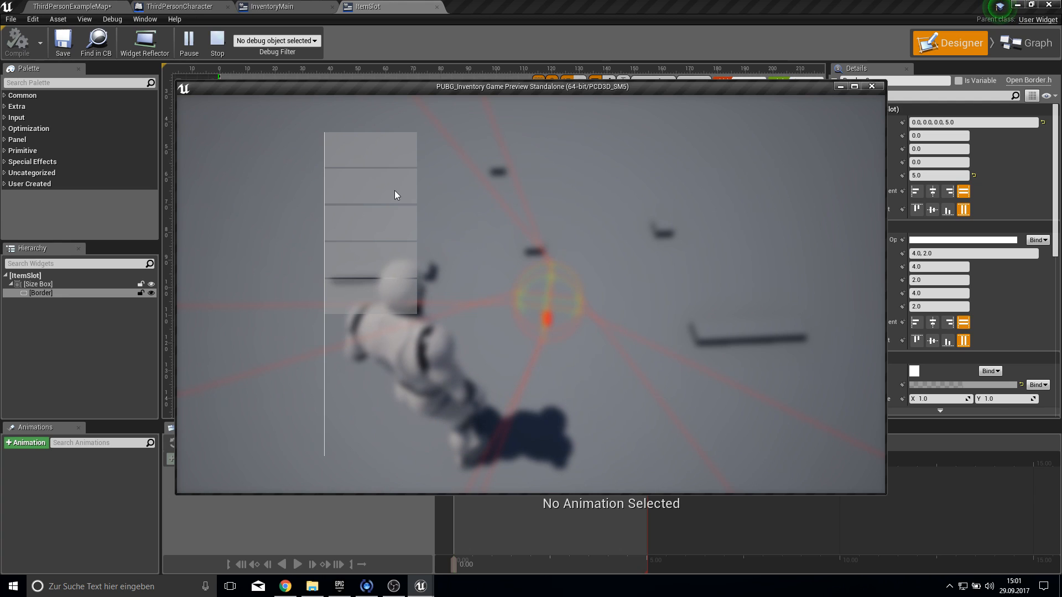
pyautogui.press('Escape')
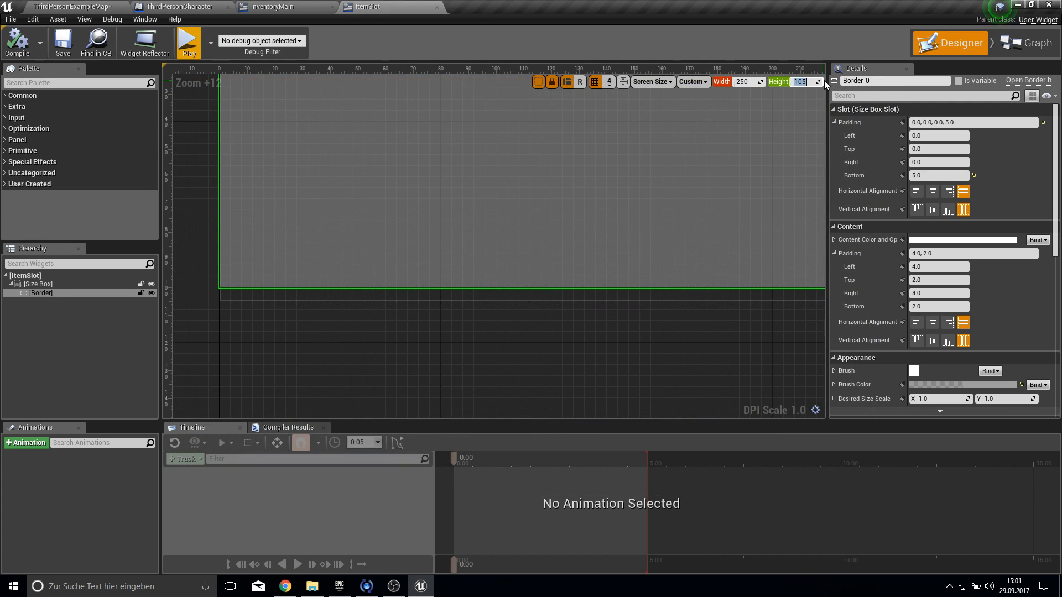
# - Set both ItemSlot's preview height and the Size Box's Height Override to 80, and select the Border
pyautogui.write('80')
pyautogui.press('Return')
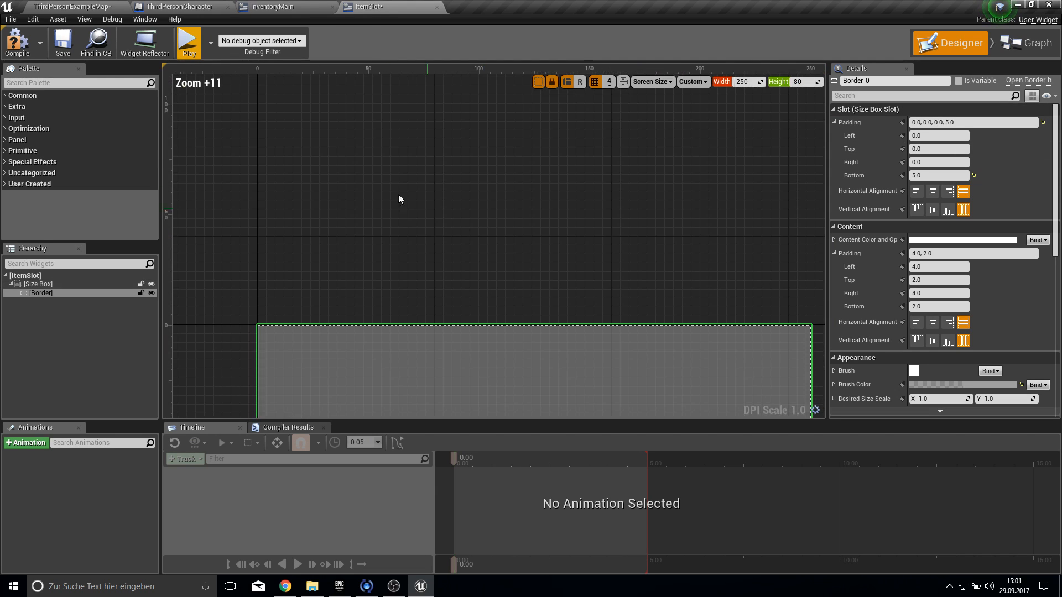
pyautogui.moveTo(328, 225); pyautogui.dragTo(360, 103, button='right')
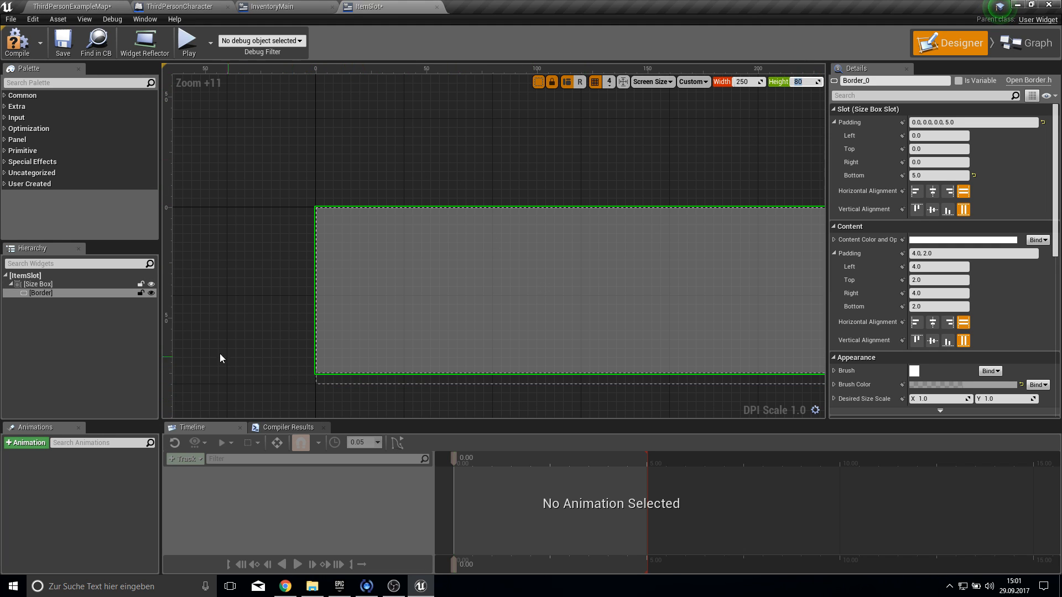
pyautogui.click(60, 284)
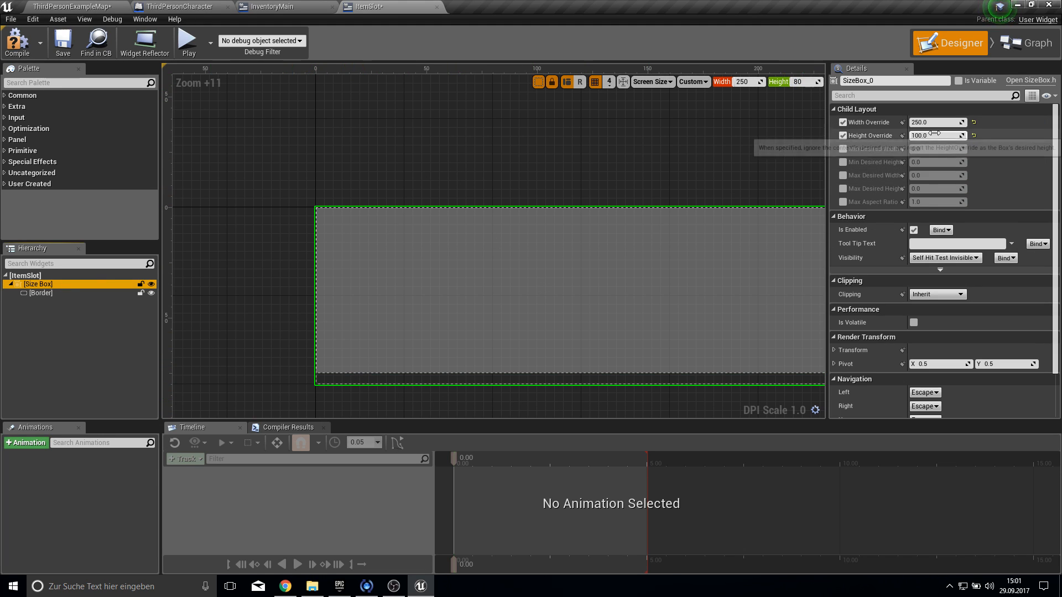
pyautogui.click(934, 135)
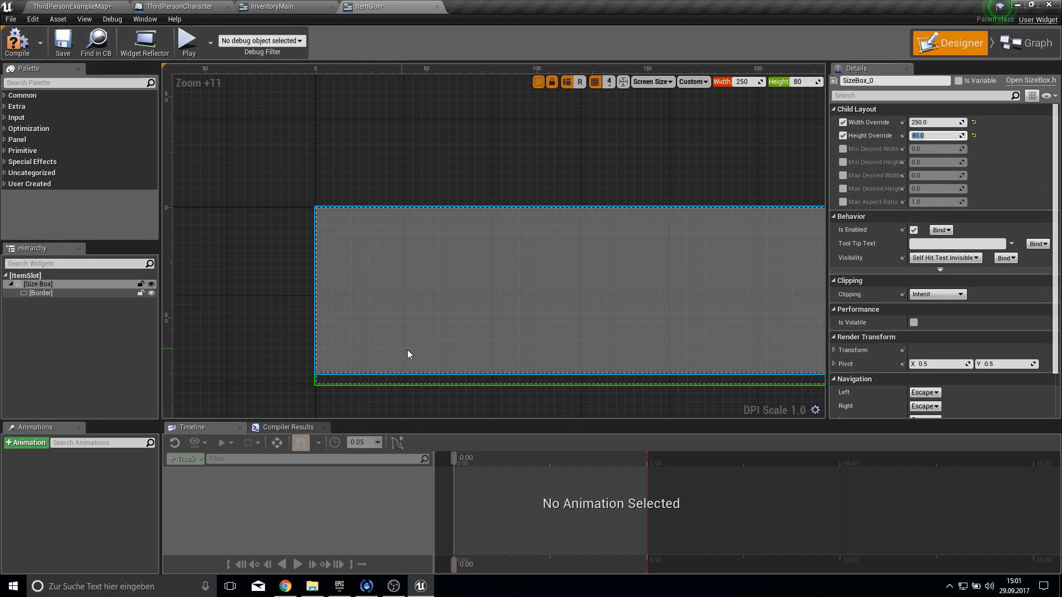
pyautogui.click(375, 319)
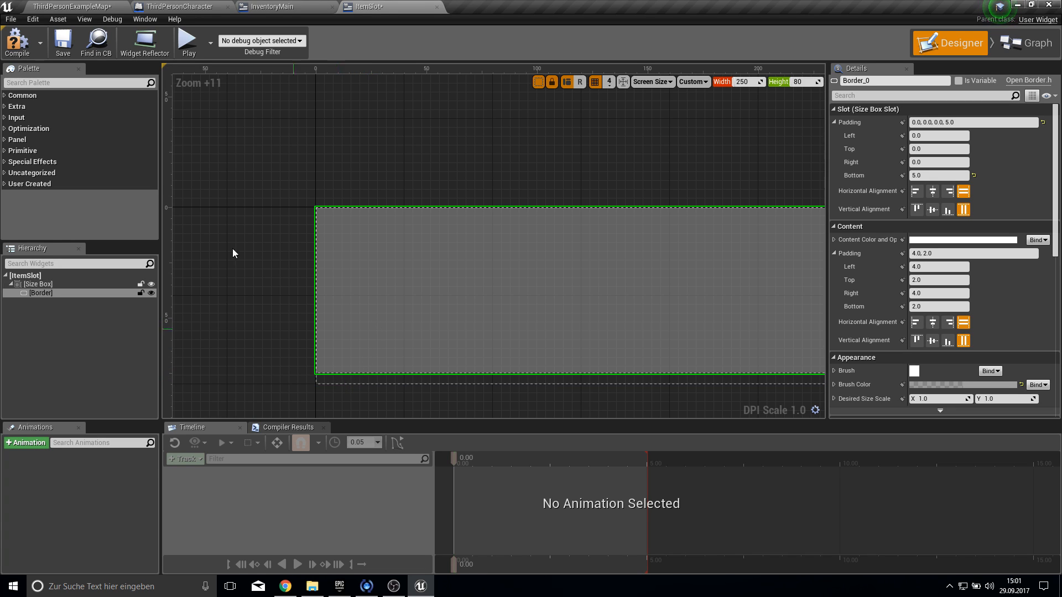
# - Play the level, pick up items and open the inventory to check the lower slots
pyautogui.click(187, 42)
pyautogui.press('w')
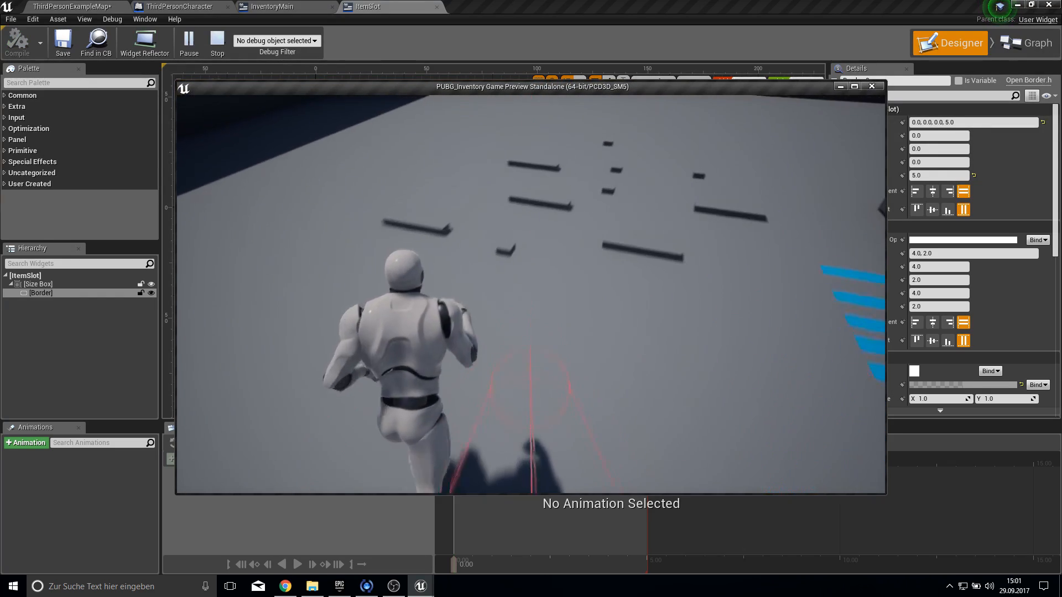
pyautogui.press('w')
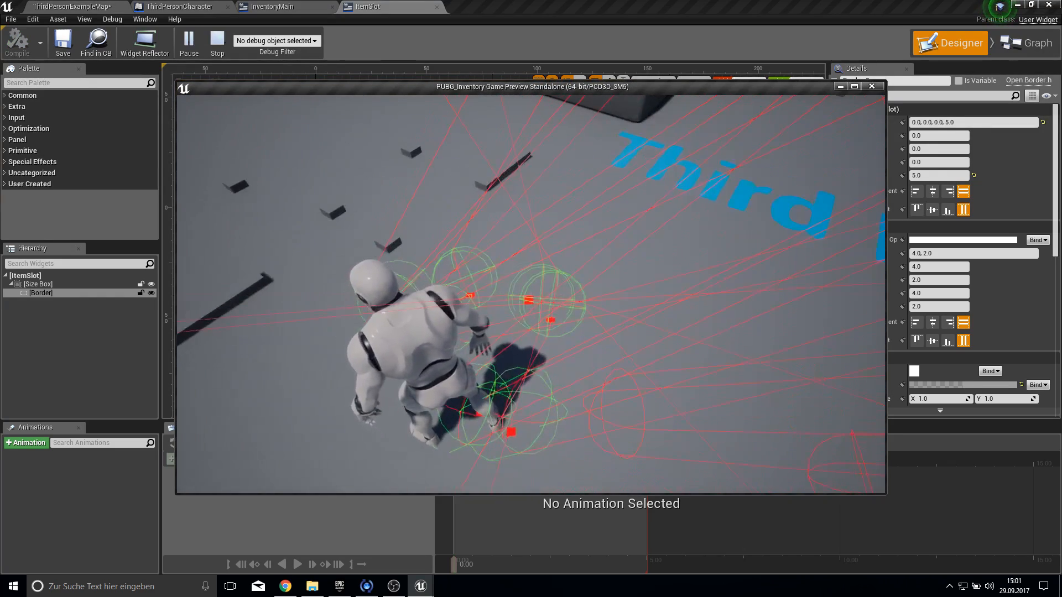
pyautogui.press('Tab')
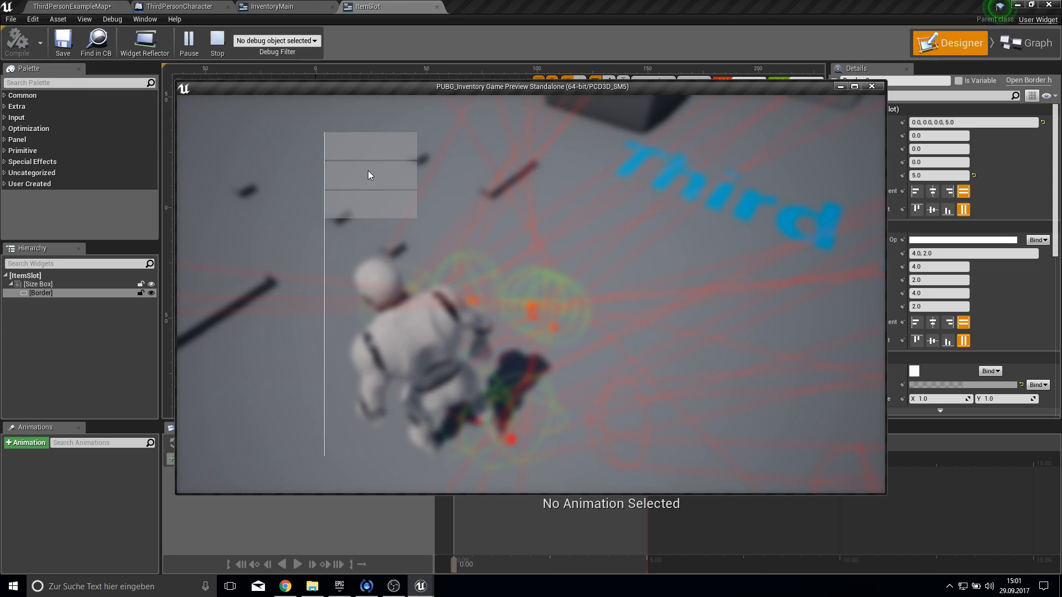
# - Compare the slot list with the reference inventory image in the browser, move the browser away and close the game preview
pyautogui.moveTo(1061, 136); pyautogui.dragTo(848, 7)
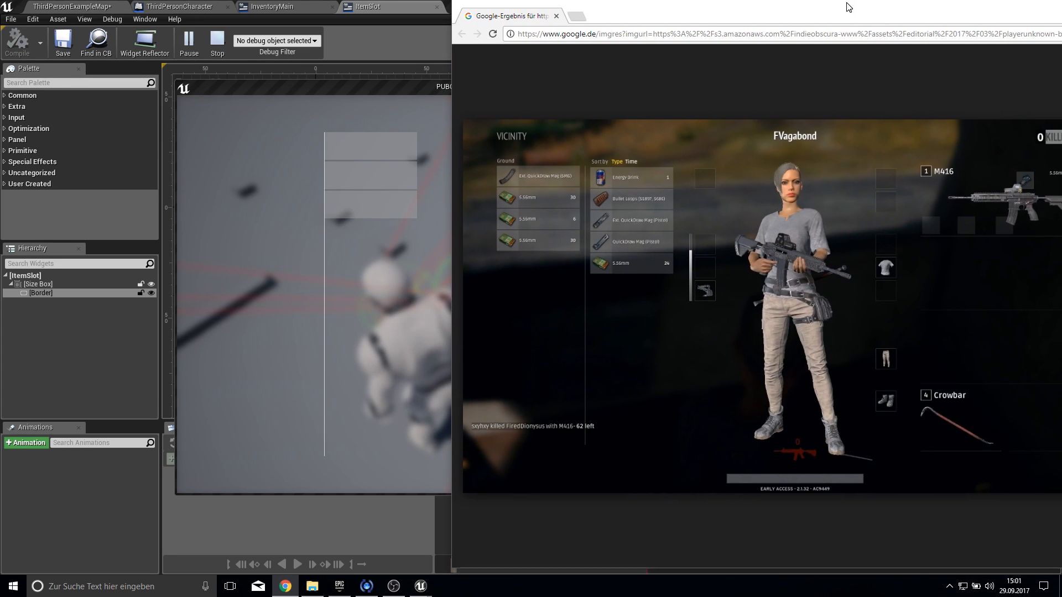
pyautogui.moveTo(723, 23); pyautogui.dragTo(1061, 7)
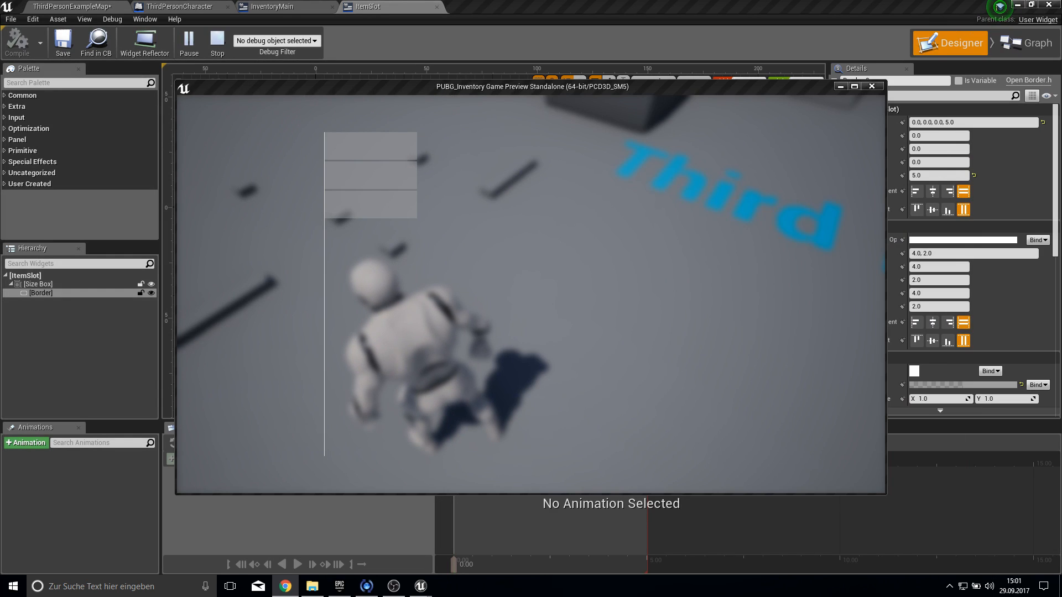
pyautogui.click(872, 86)
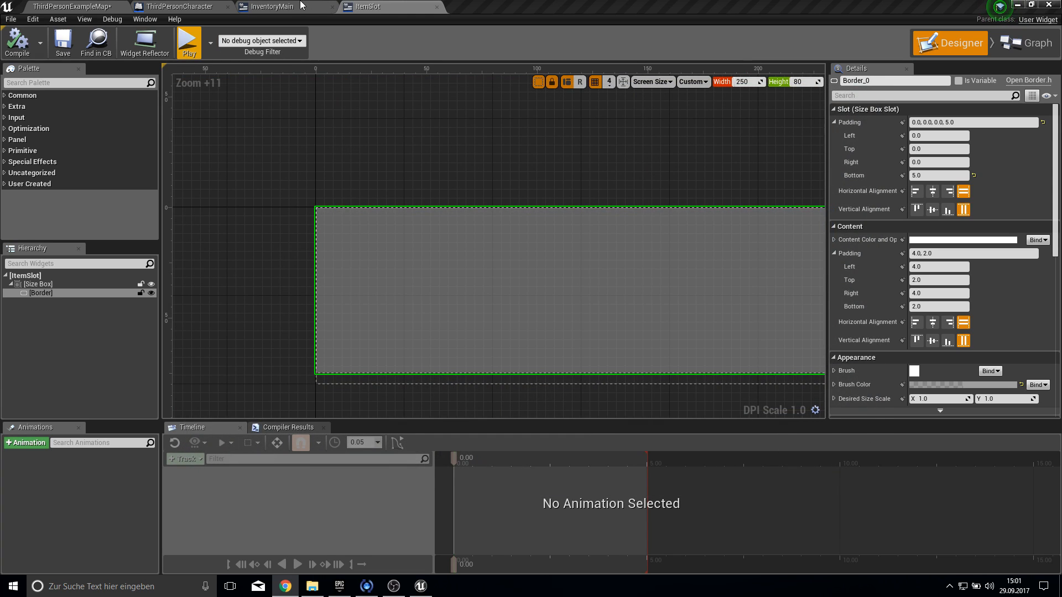
# - Set the left padding of sizeboxContainer in the InventoryMain widget to 10
pyautogui.click(304, 6)
pyautogui.click(949, 43)
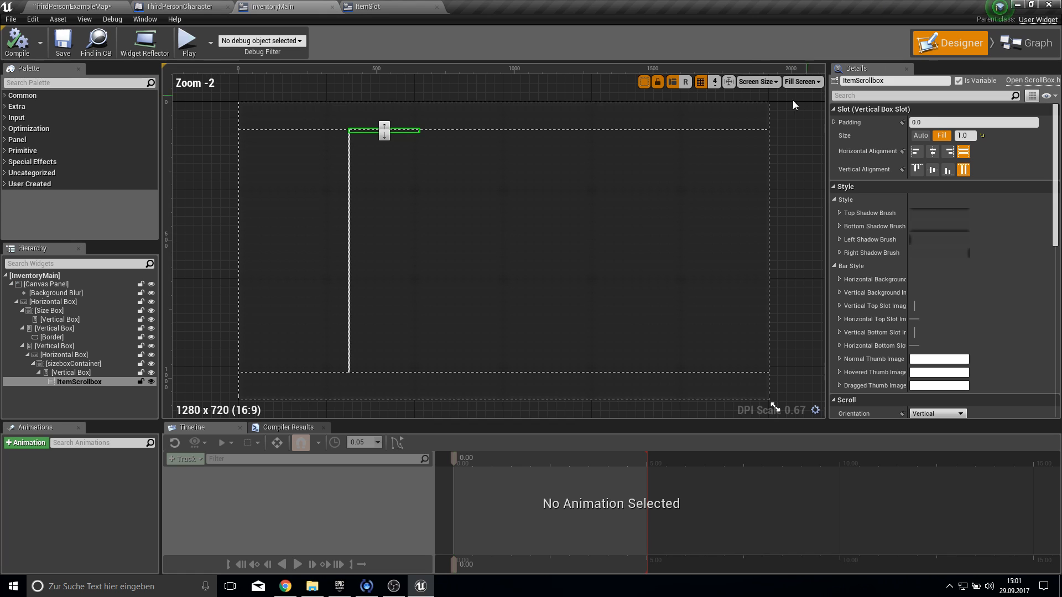
pyautogui.scroll(7, 360, 155)
pyautogui.scroll(9, 326, 150)
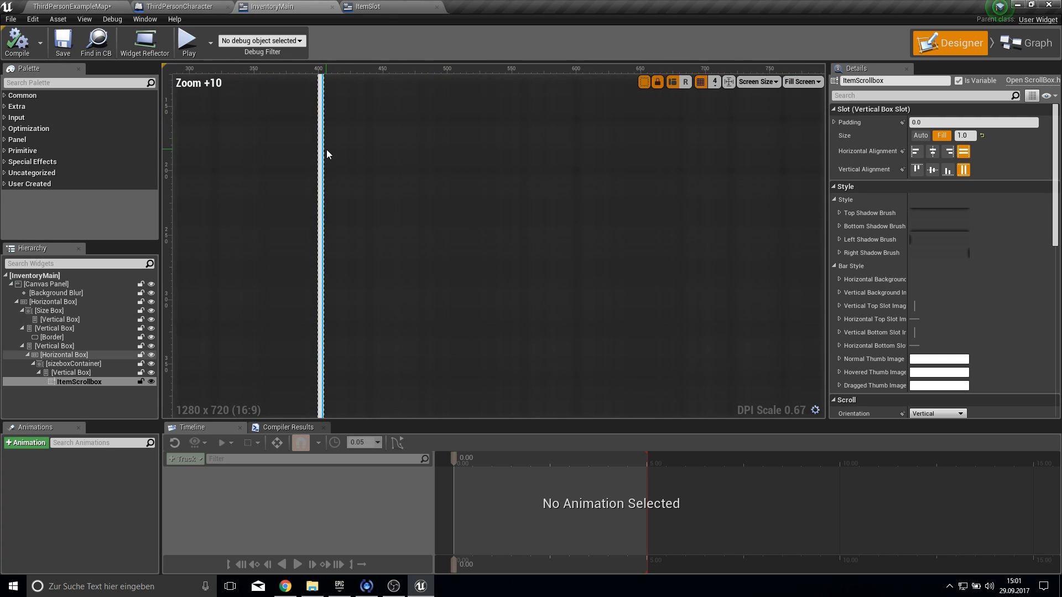
pyautogui.scroll(-5, 359, 260)
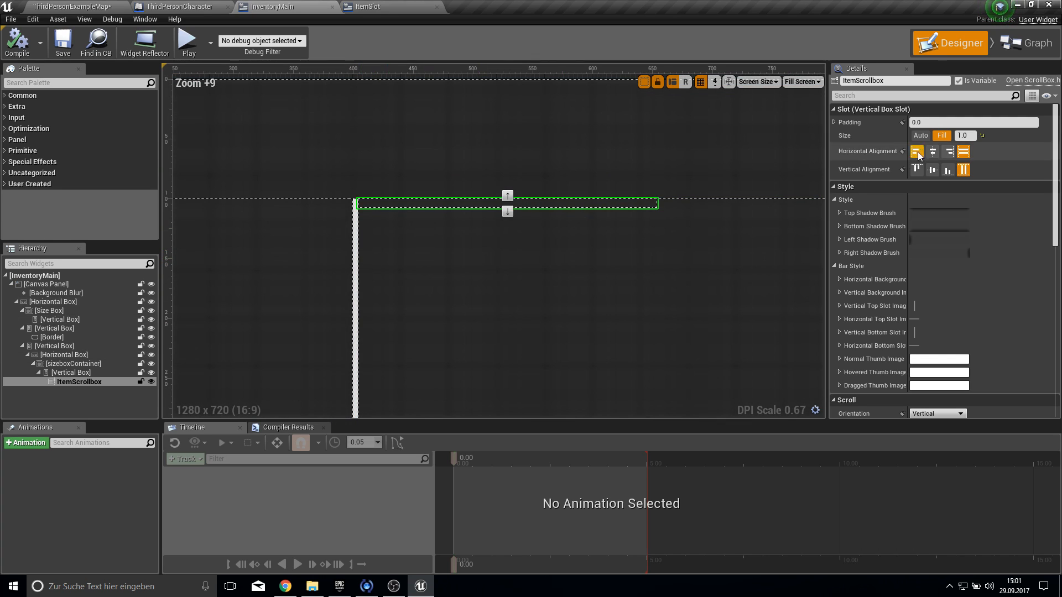
pyautogui.click(56, 355)
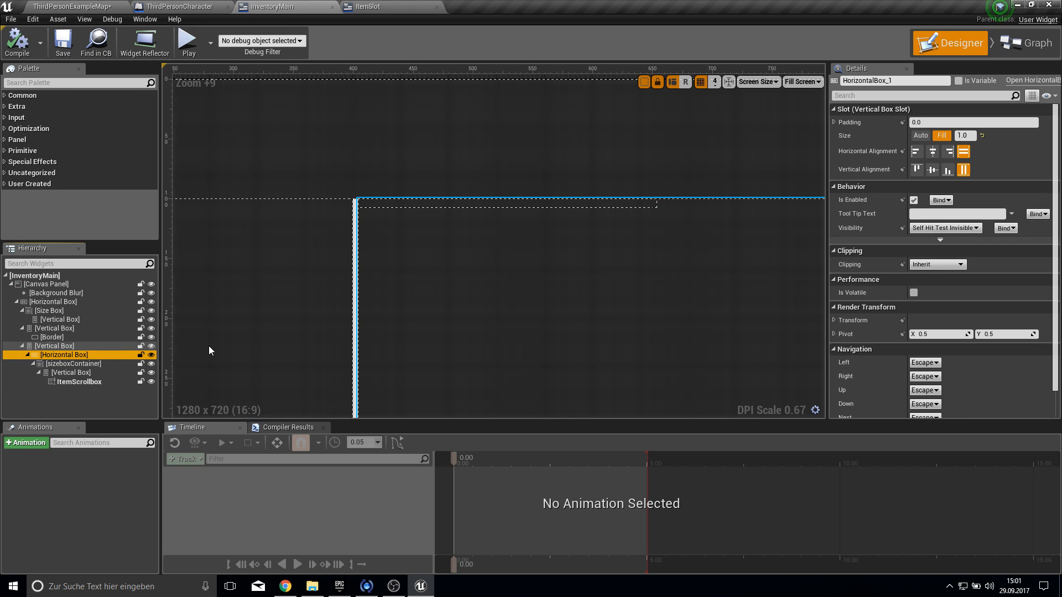
pyautogui.scroll(-5, 168, 353)
pyautogui.click(71, 363)
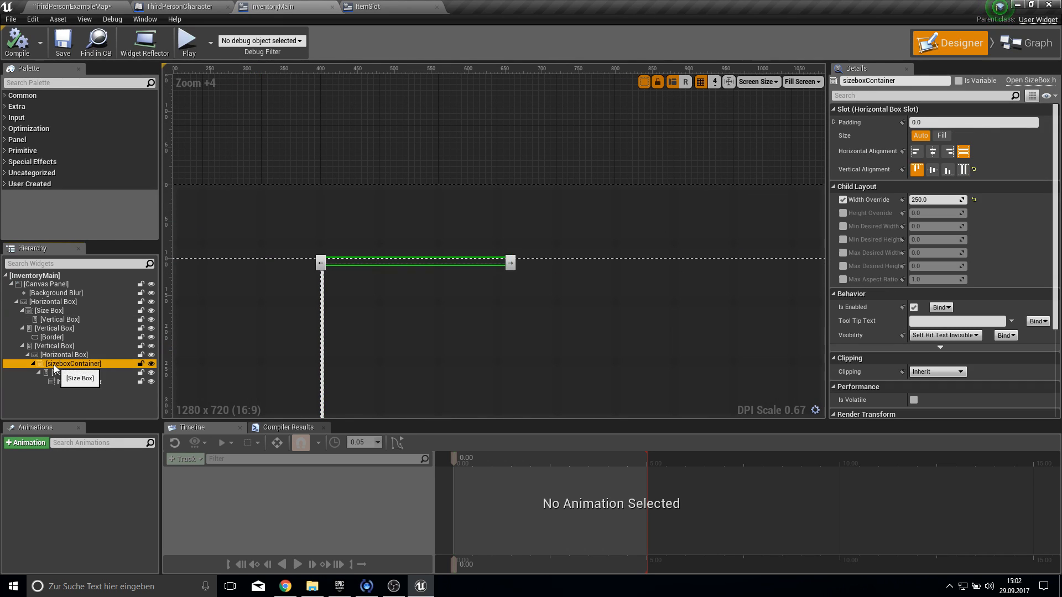
pyautogui.moveTo(326, 347); pyautogui.dragTo(303, 304, button='right')
pyautogui.click(835, 121)
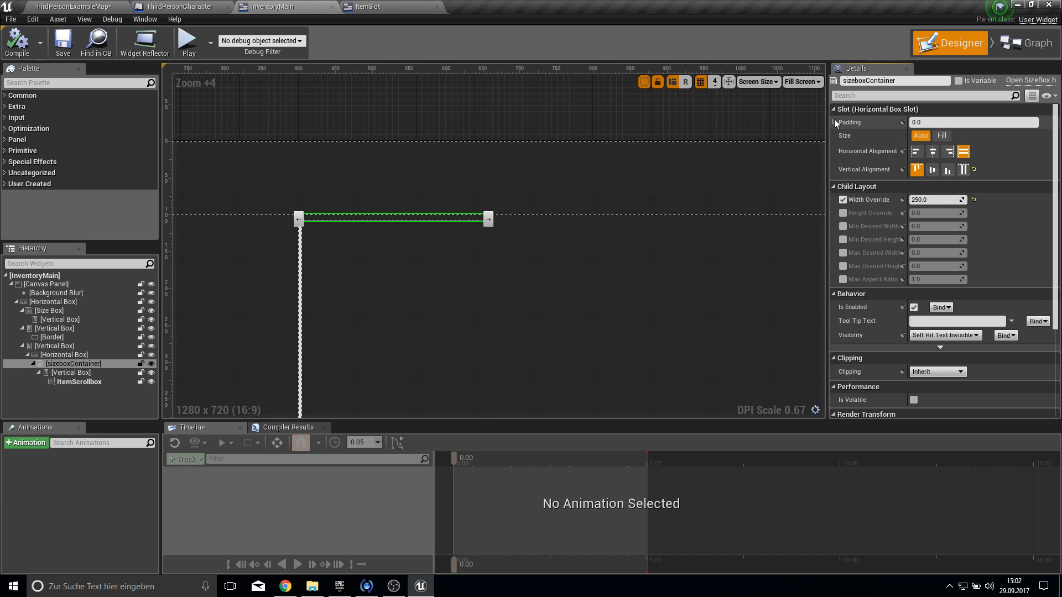
pyautogui.click(834, 122)
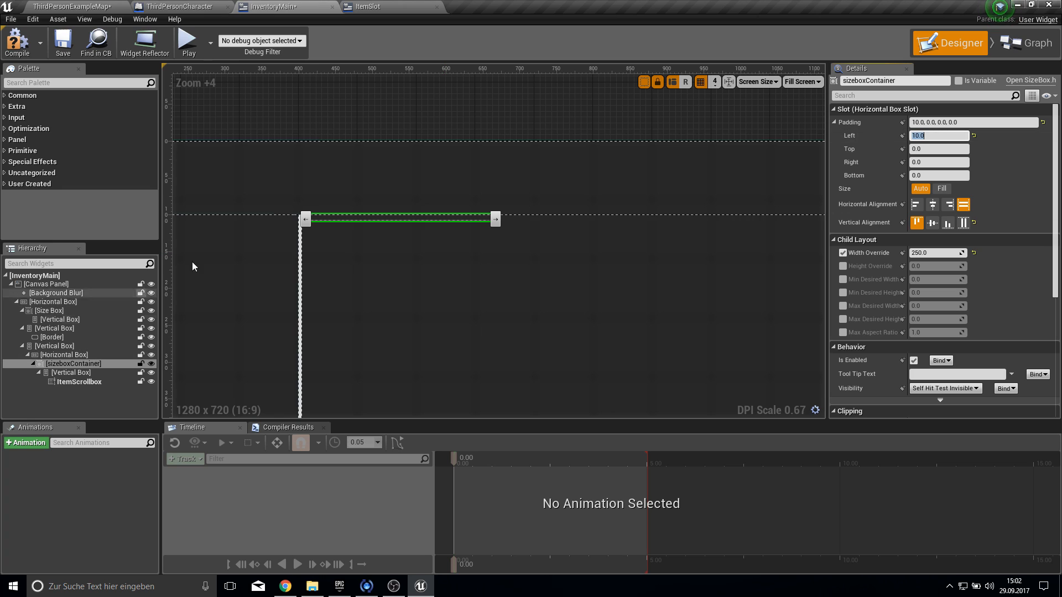
# - Set sizeboxContainer's left padding to 20, then compile and save InventoryMain
pyautogui.click(78, 356)
pyautogui.click(318, 218)
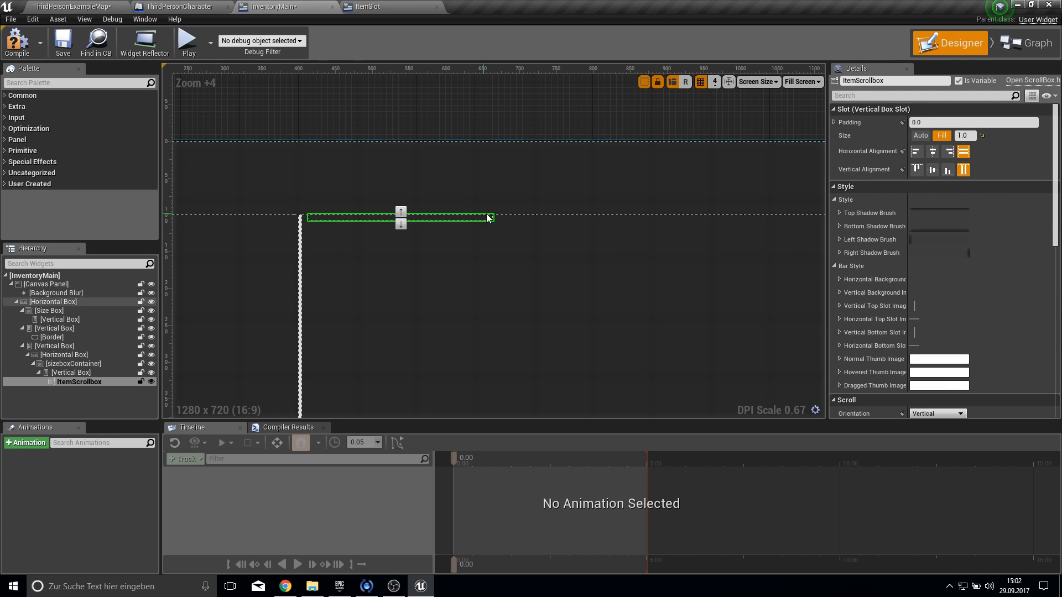
pyautogui.click(81, 365)
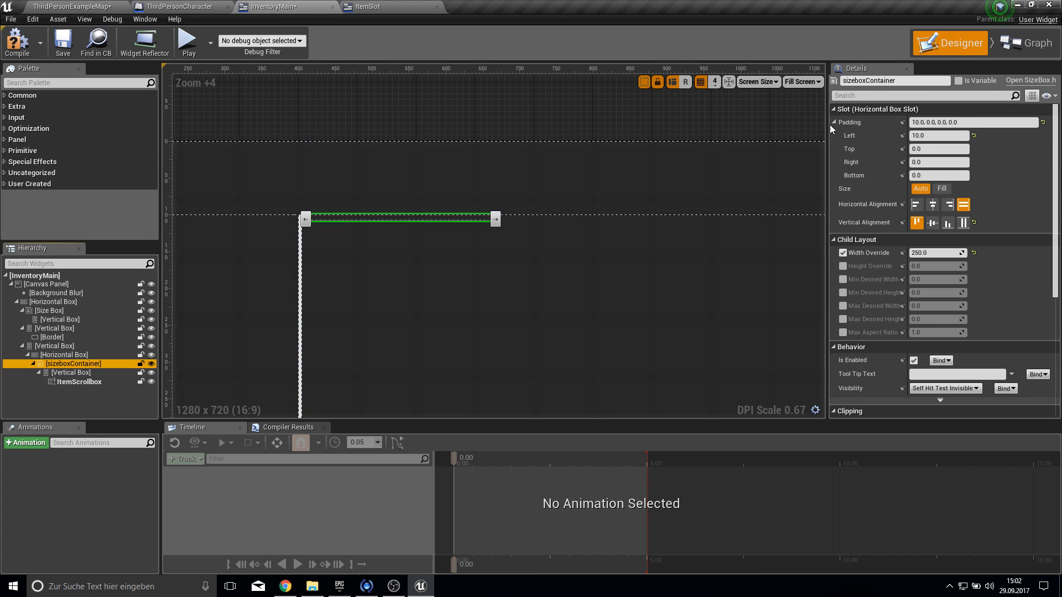
pyautogui.click(933, 135)
pyautogui.write('2')
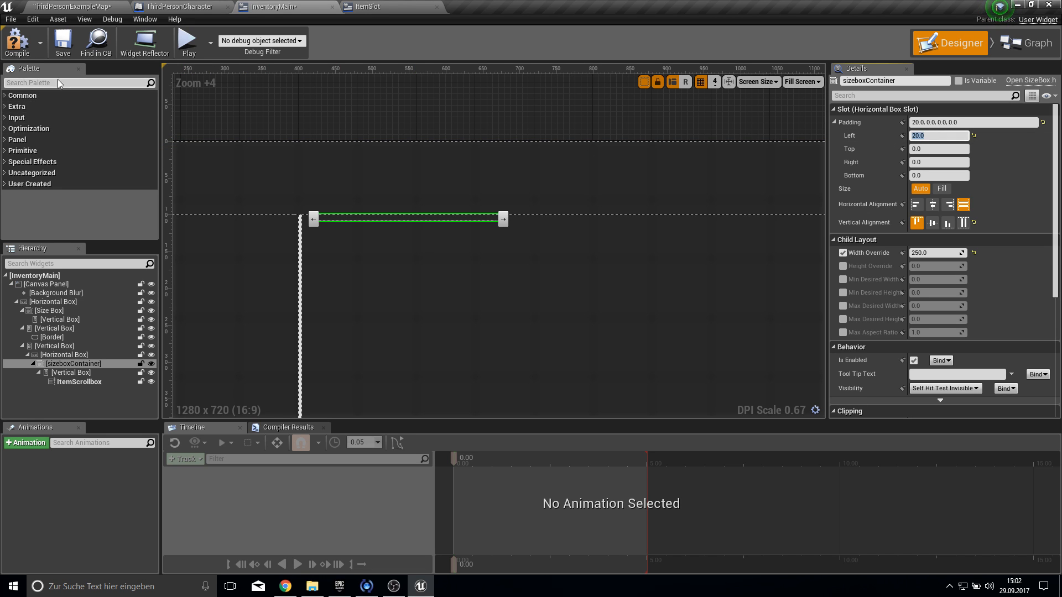
pyautogui.click(25, 58)
pyautogui.click(64, 47)
# - Play the level, pick up items, open the inventory to check the gap beside the divider line, and stop the game
pyautogui.click(189, 46)
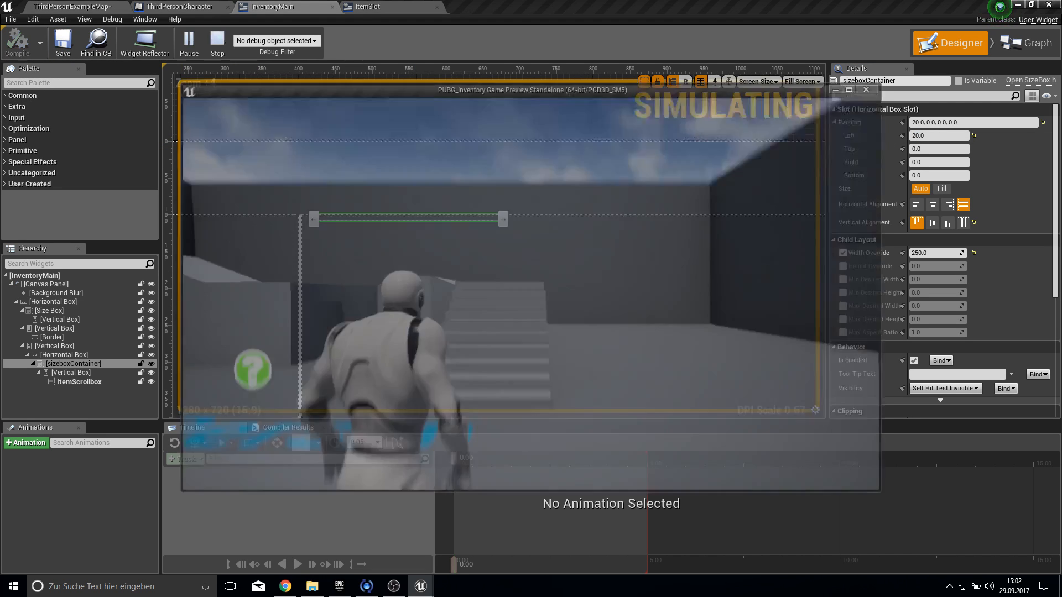
pyautogui.press('w')
pyautogui.press('w')
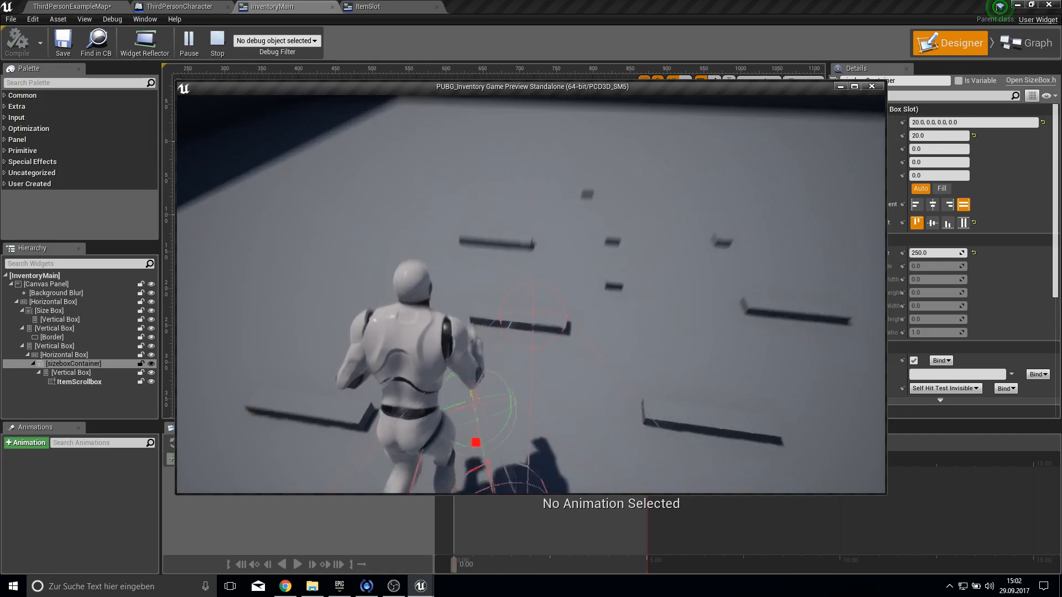
pyautogui.press('Tab')
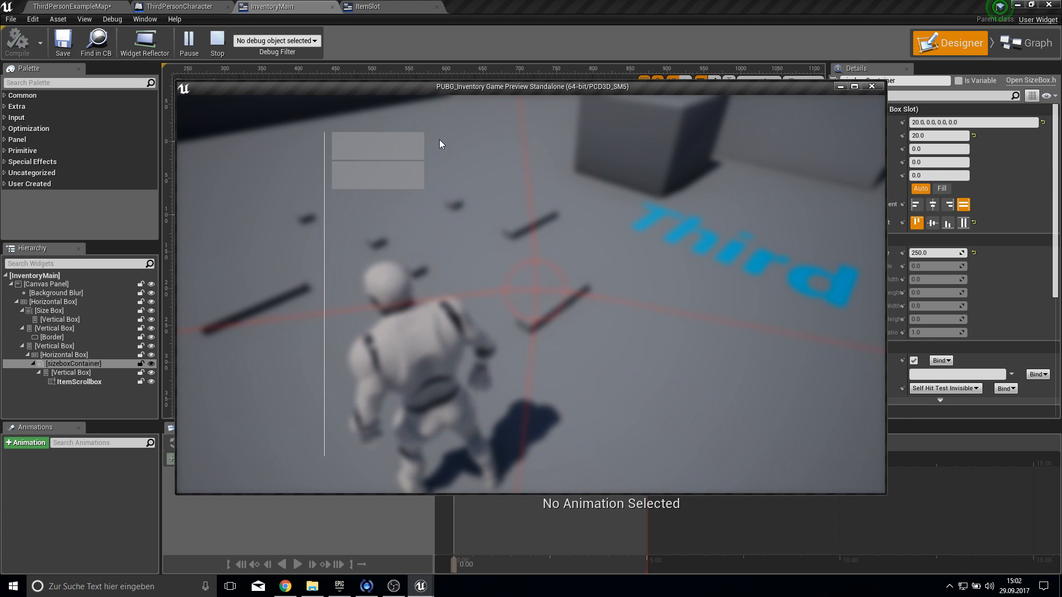
pyautogui.press('Tab')
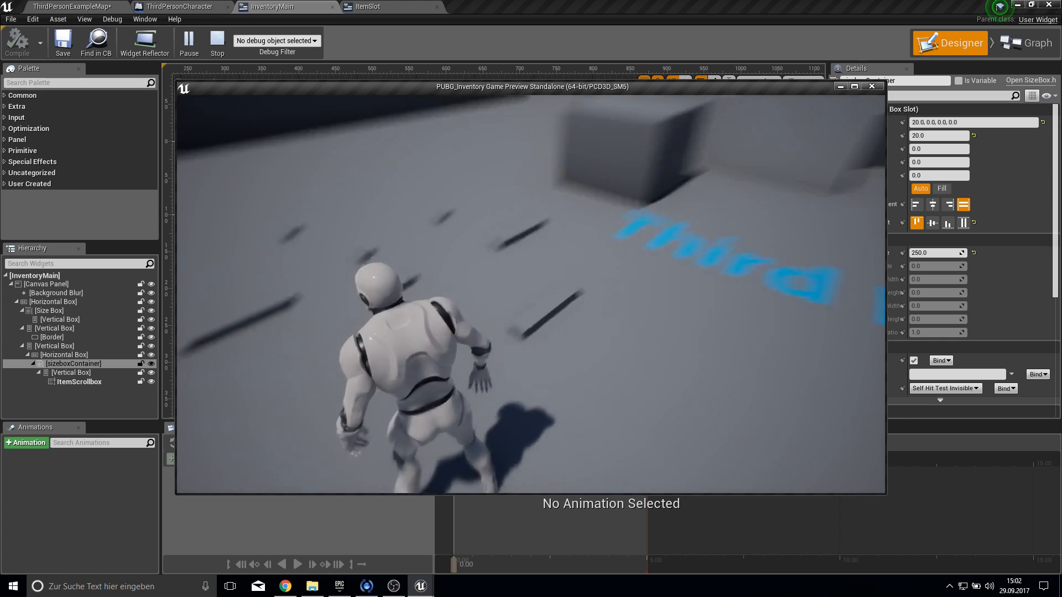
pyautogui.press('Escape')
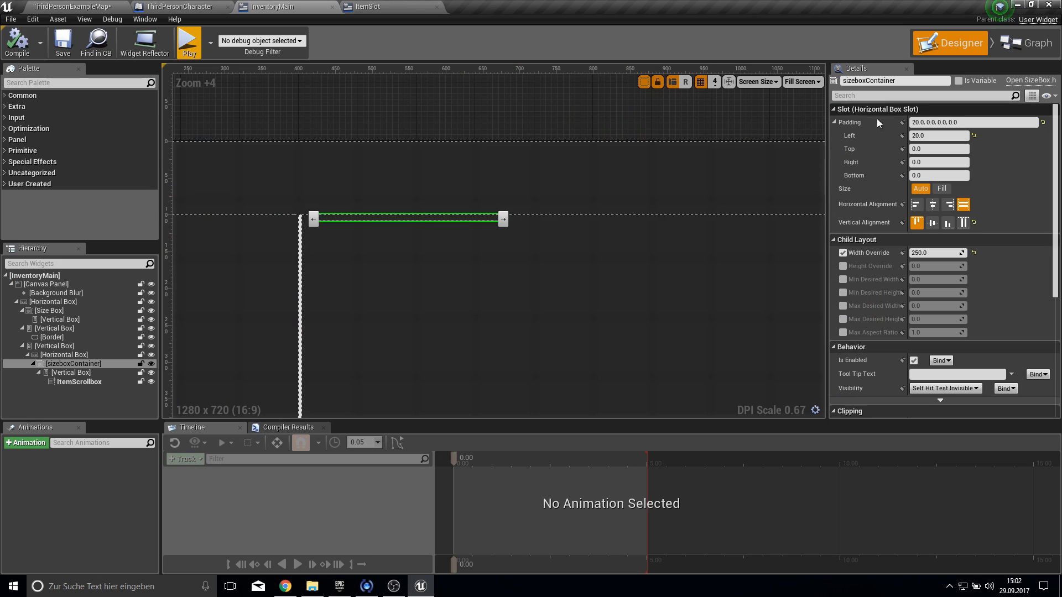
# - Set sizeboxContainer's Width Override to 300, resize the designer preview to 1920 x 1080, and save InventoryMain
pyautogui.click(65, 362)
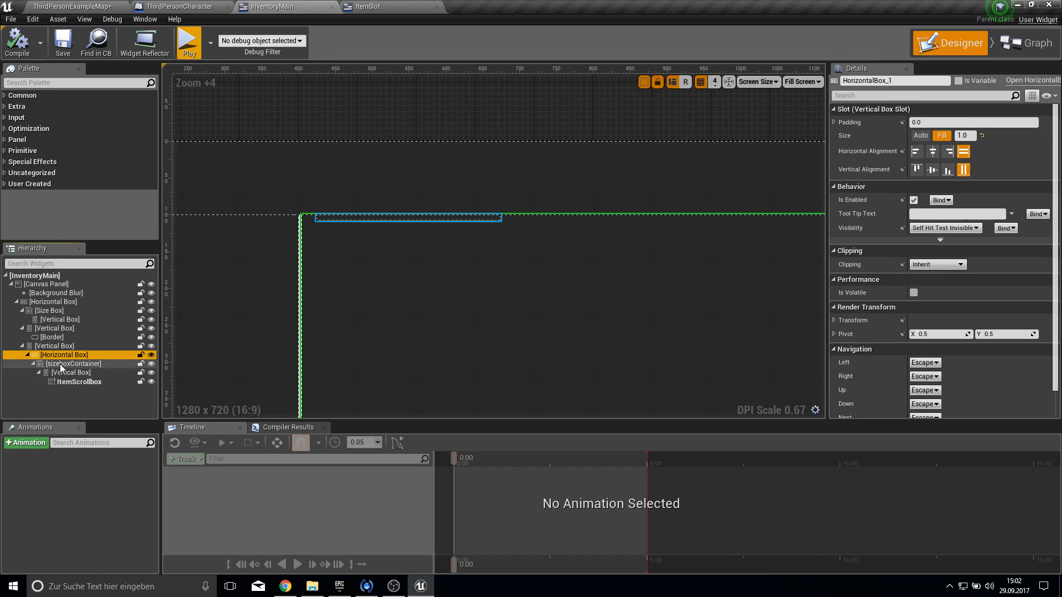
pyautogui.click(925, 253)
pyautogui.click(925, 253)
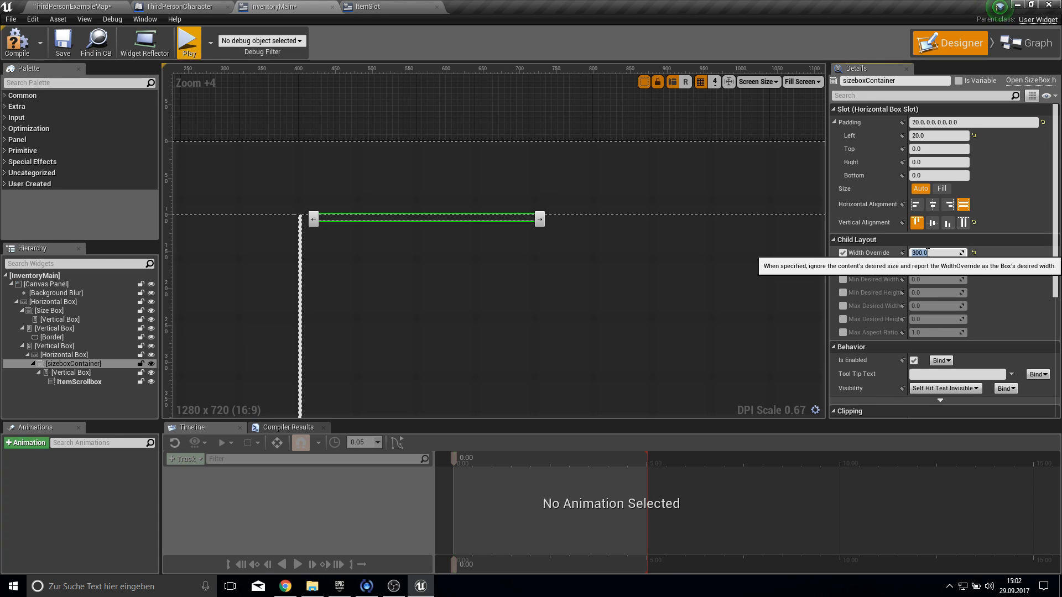
pyautogui.scroll(-9, 600, 282)
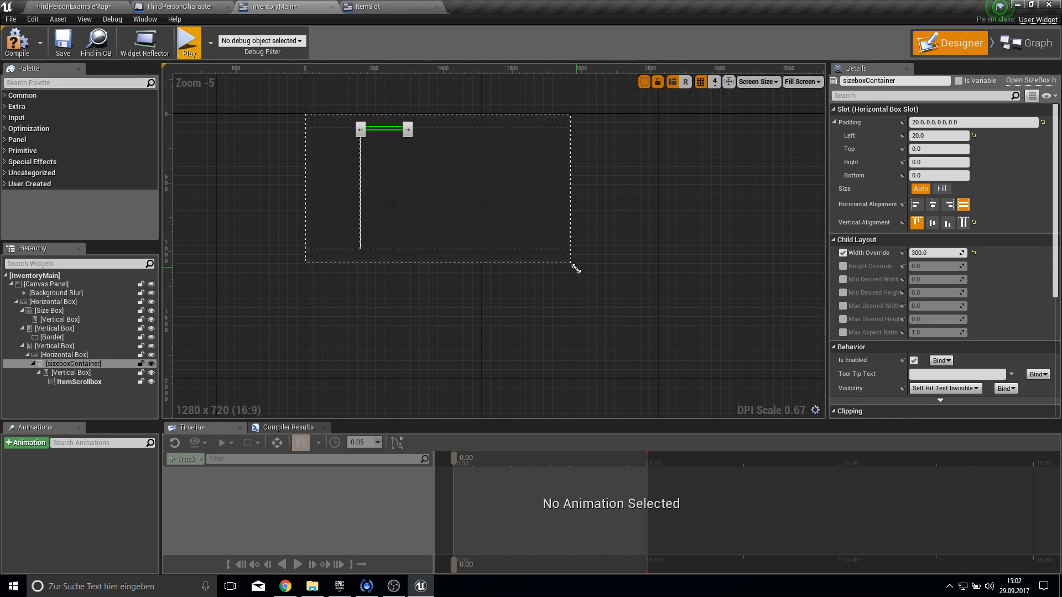
pyautogui.moveTo(578, 268); pyautogui.dragTo(709, 343)
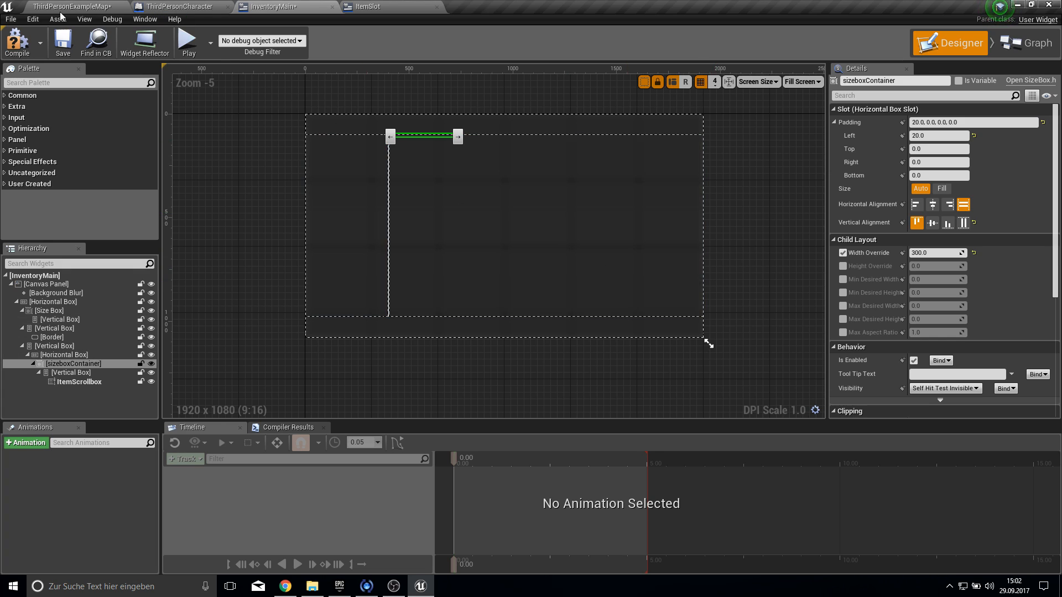
pyautogui.click(67, 44)
# - Set both ItemSlot's preview width and the Size Box's Width Override to 300
pyautogui.click(407, 7)
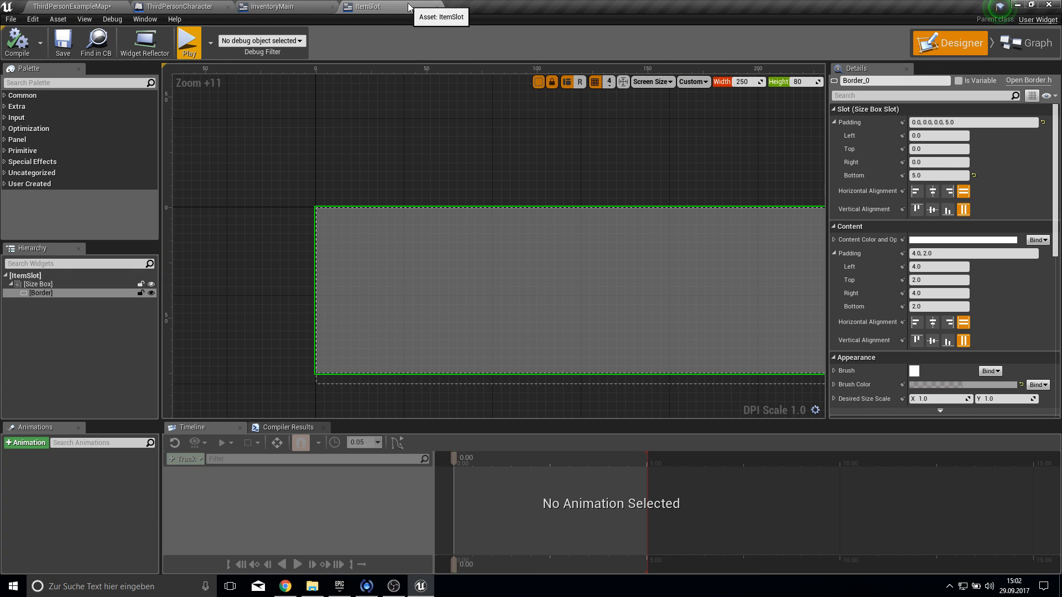
pyautogui.click(46, 286)
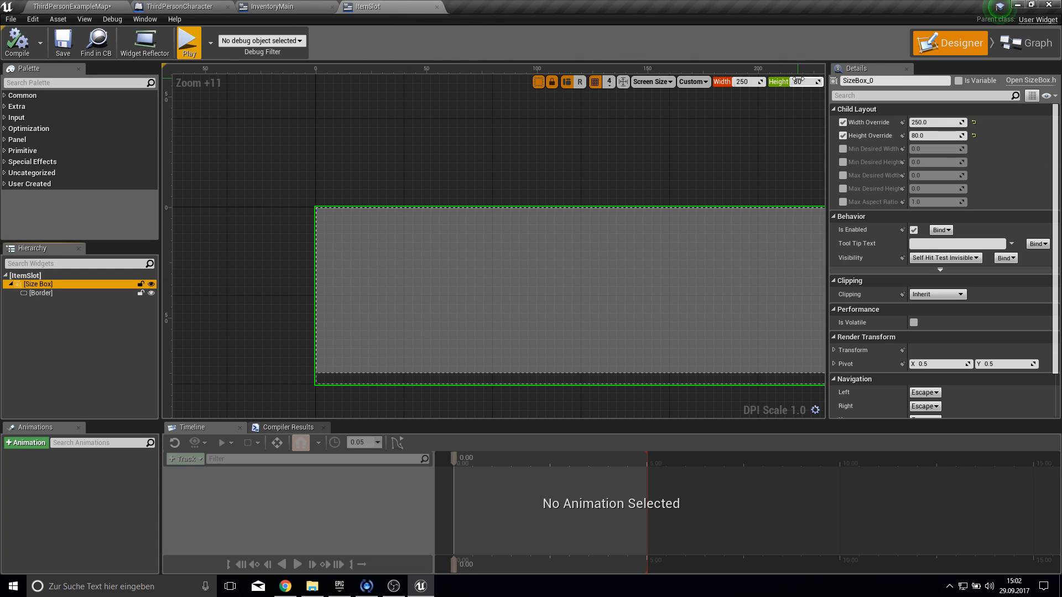
pyautogui.click(744, 82)
pyautogui.write('300')
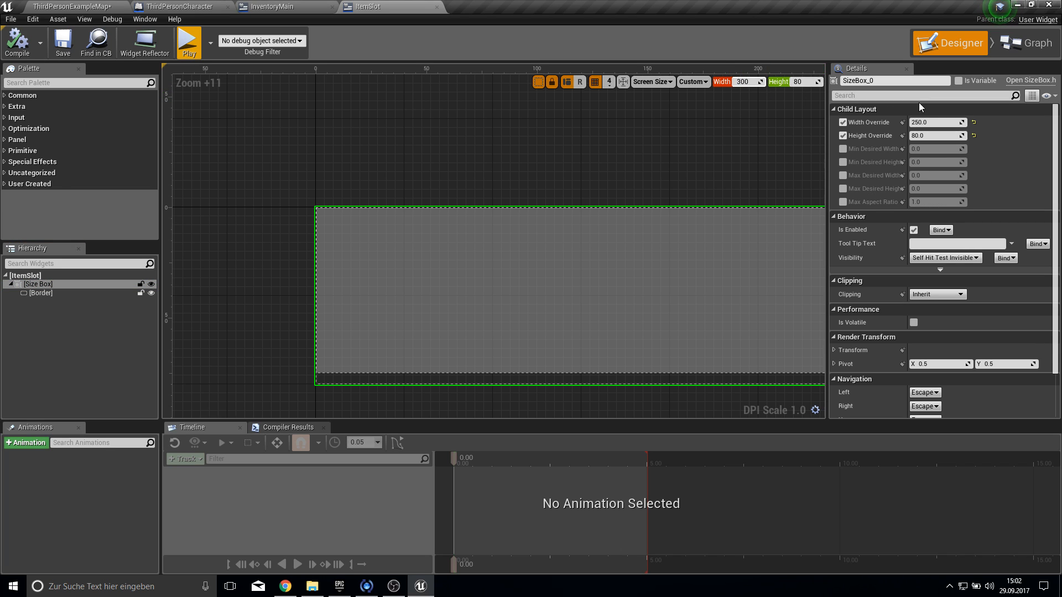
pyautogui.click(932, 122)
pyautogui.press('Return')
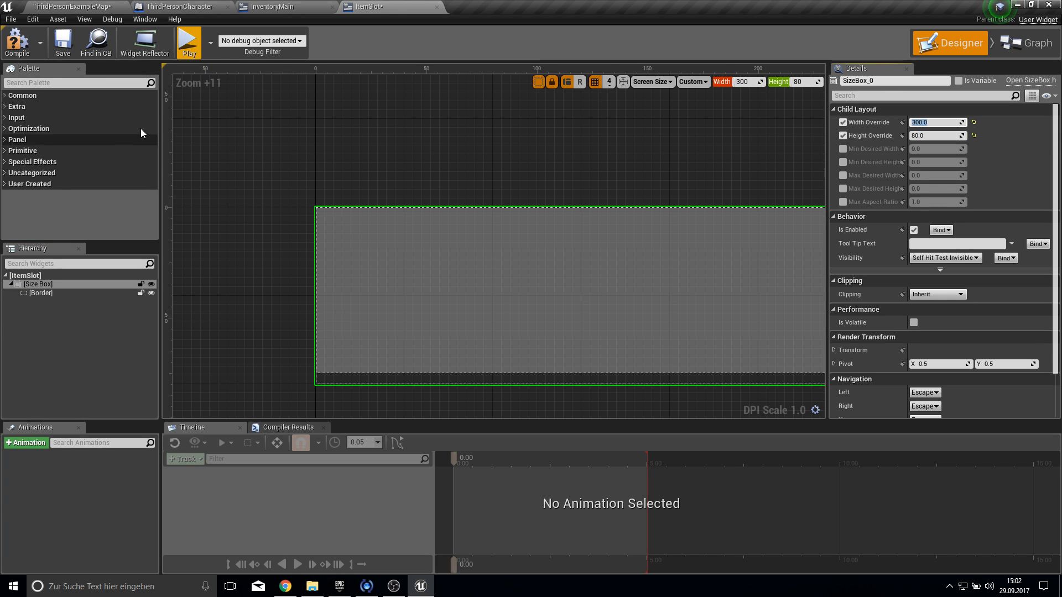
# - Play the level, pick up items, open the inventory to check the widened slots, and stop the game
pyautogui.click(188, 42)
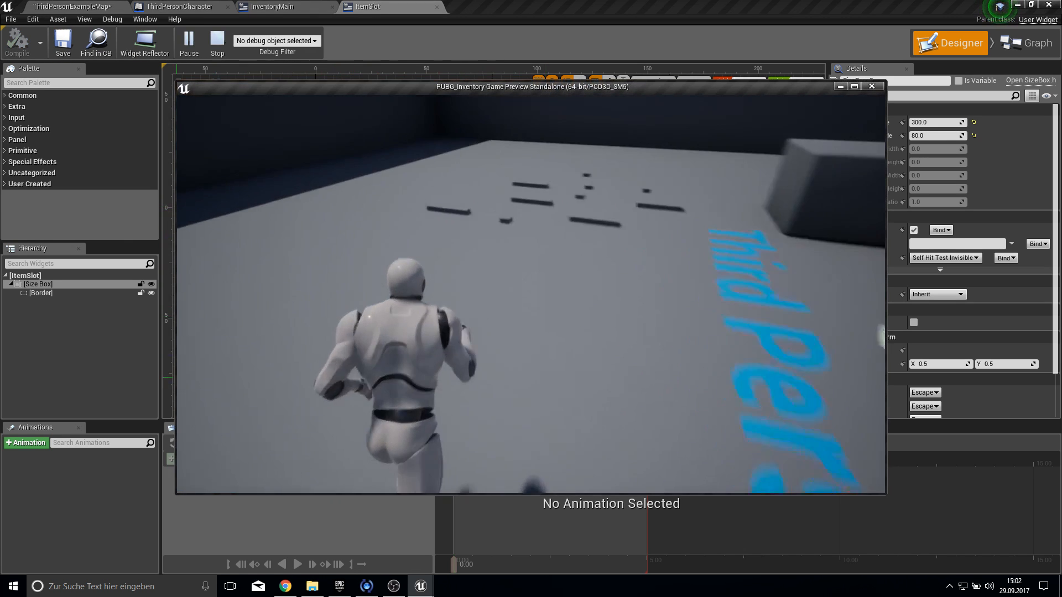
pyautogui.press('w')
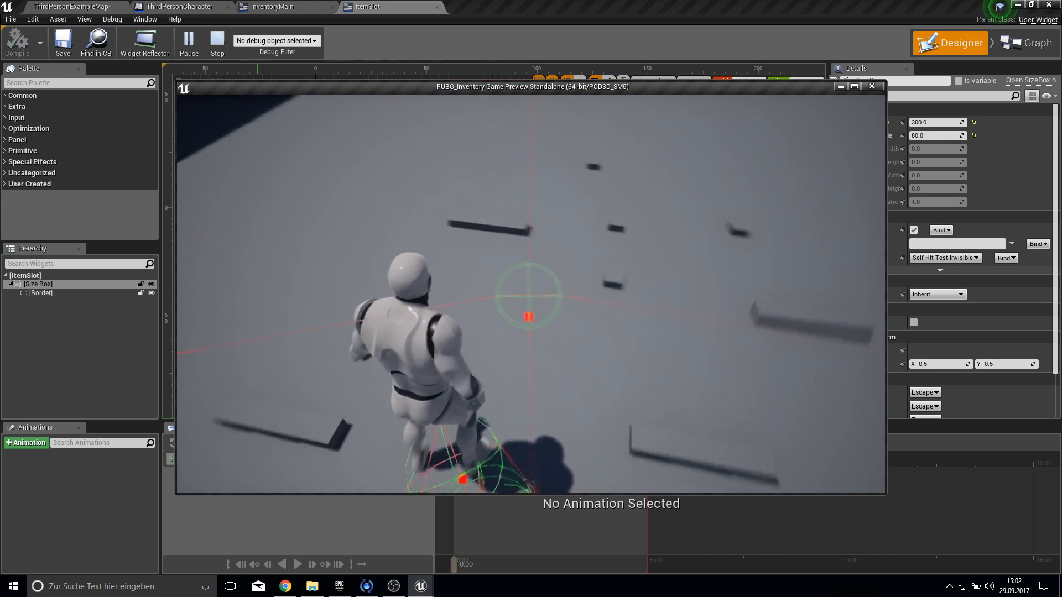
pyautogui.press('Tab')
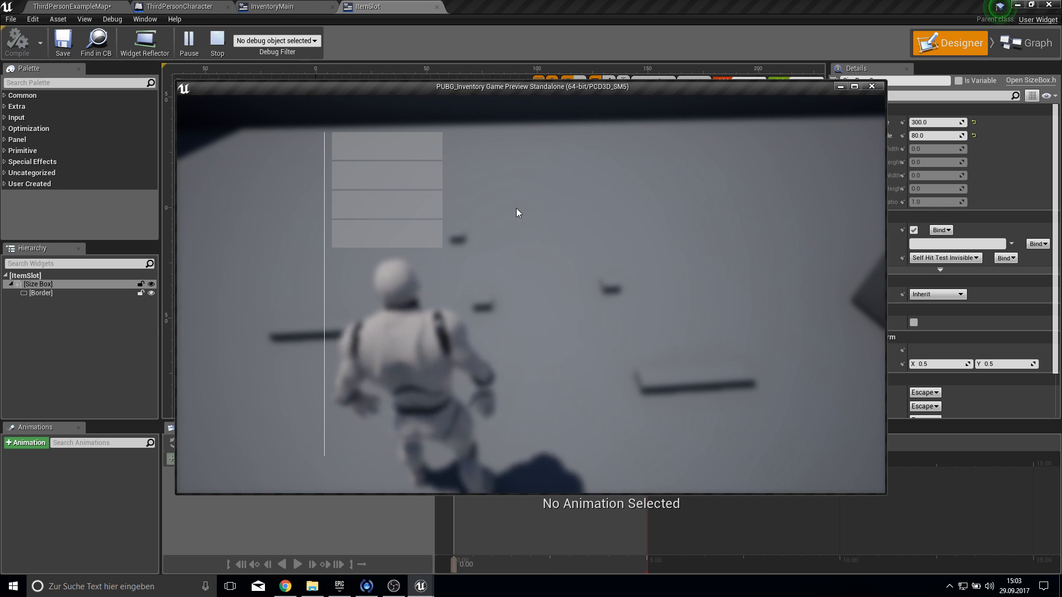
pyautogui.press('Tab')
pyautogui.press('Escape')
pyautogui.moveTo(571, 195); pyautogui.dragTo(489, 173, button='right')
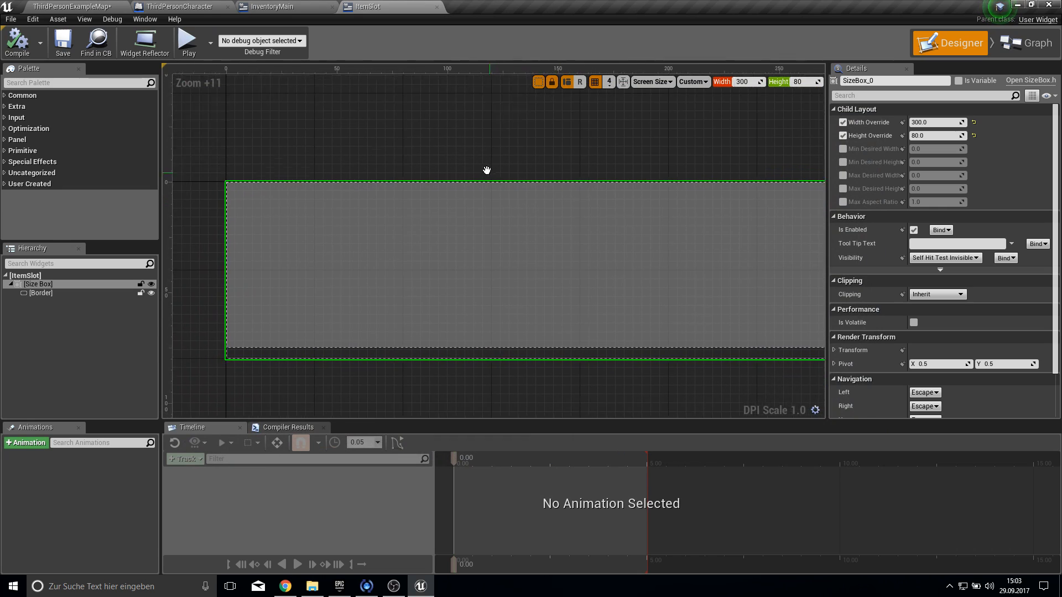
pyautogui.scroll(-4, 489, 173)
# - Set Draw Debug Type to None on SphereTraceByChannel in ThirdPersonCharacter's Line Trace function, then compile and save
pyautogui.click(271, 6)
pyautogui.click(180, 6)
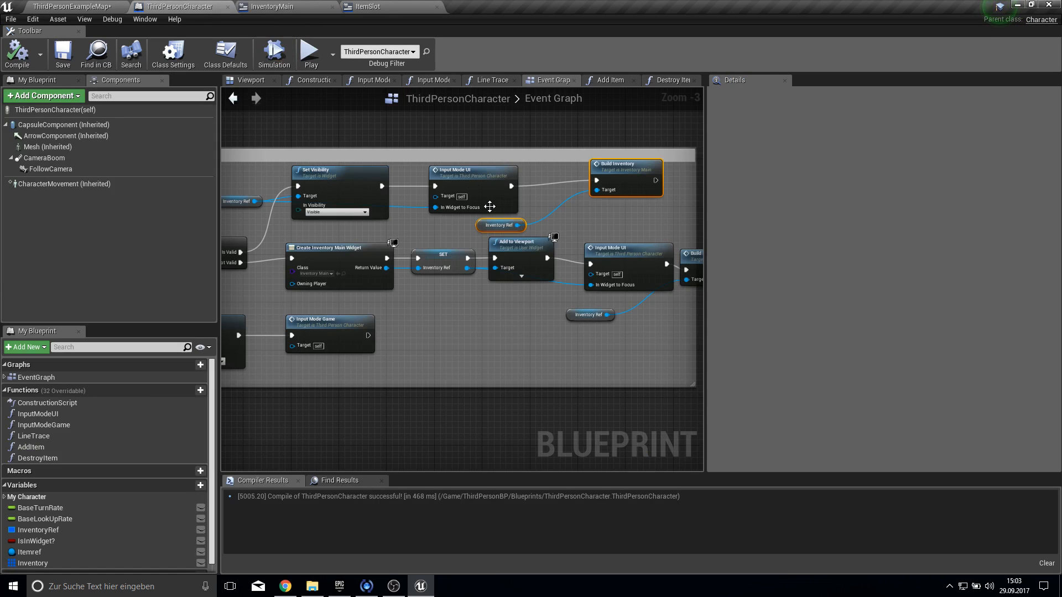
pyautogui.moveTo(397, 343); pyautogui.dragTo(582, 311, button='right')
pyautogui.moveTo(366, 278)
pyautogui.mouseDown(button='right')
pyautogui.moveTo(649, 315)
pyautogui.moveTo(370, 304)
pyautogui.mouseUp(button='right')
pyautogui.moveTo(316, 356); pyautogui.dragTo(376, 99, button='right')
pyautogui.moveTo(353, 449)
pyautogui.mouseDown(button='right')
pyautogui.moveTo(429, 301)
pyautogui.moveTo(436, 88)
pyautogui.mouseUp(button='right')
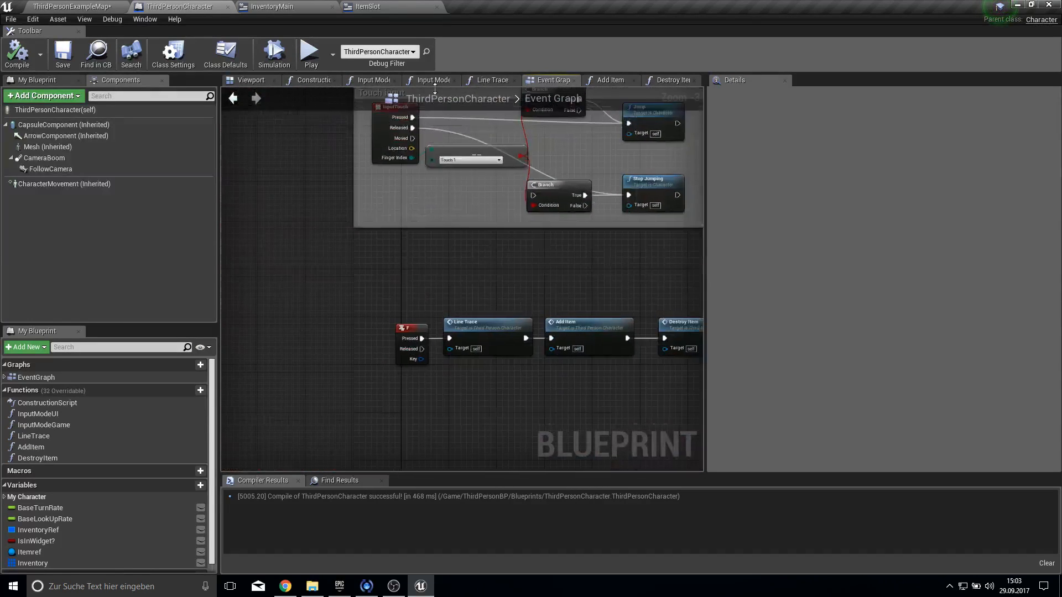
pyautogui.click(412, 202)
pyautogui.doubleClick(412, 202)
pyautogui.click(404, 301)
pyautogui.click(408, 313)
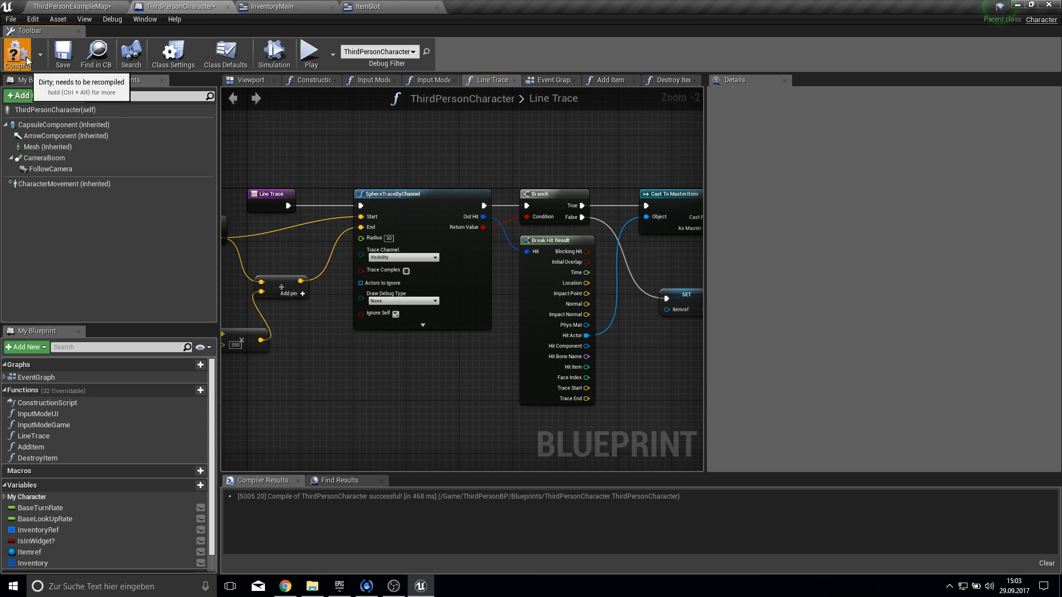
pyautogui.click(62, 55)
# - Add a Horizontal Box inside the Border of the ItemSlot widget
pyautogui.click(275, 6)
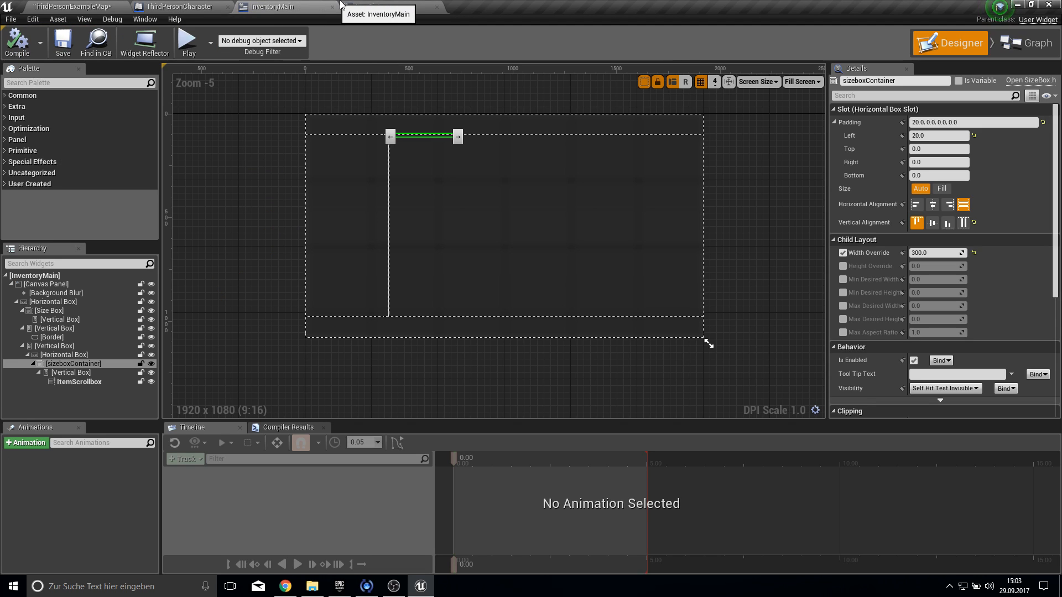
pyautogui.click(328, 174)
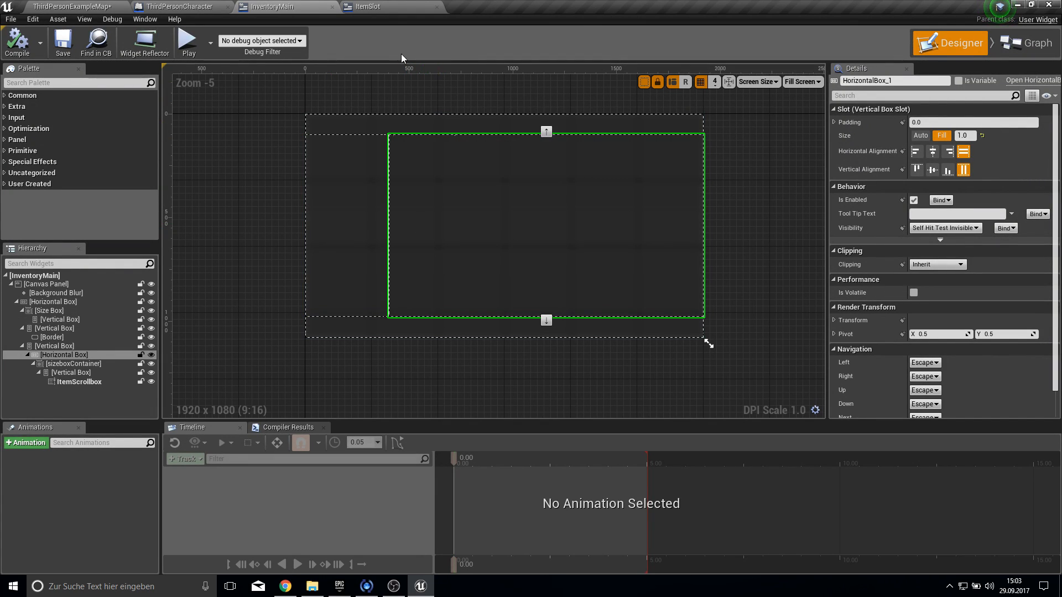
pyautogui.click(396, 5)
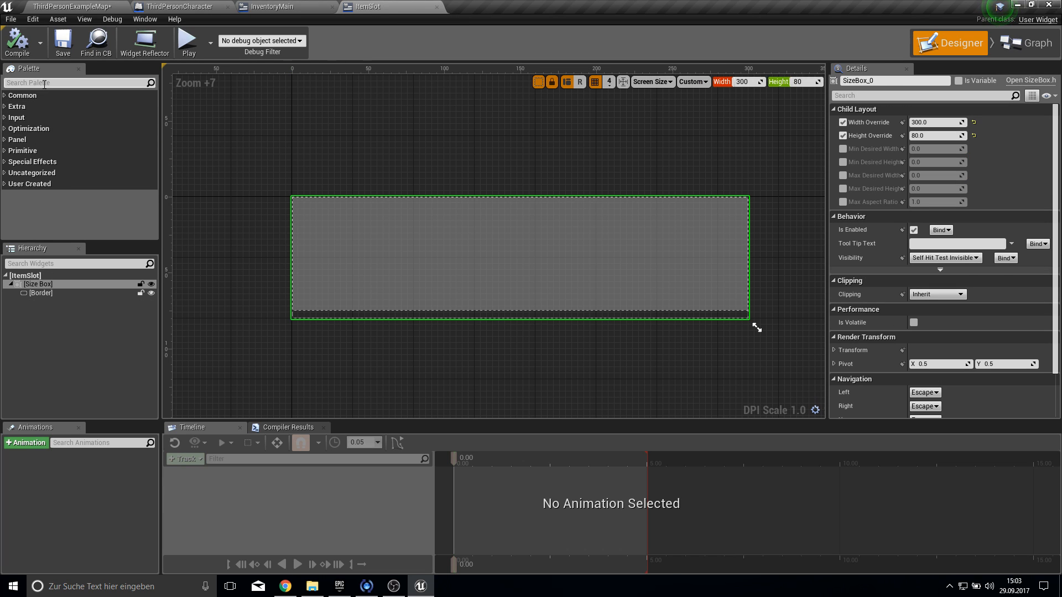
pyautogui.click(40, 295)
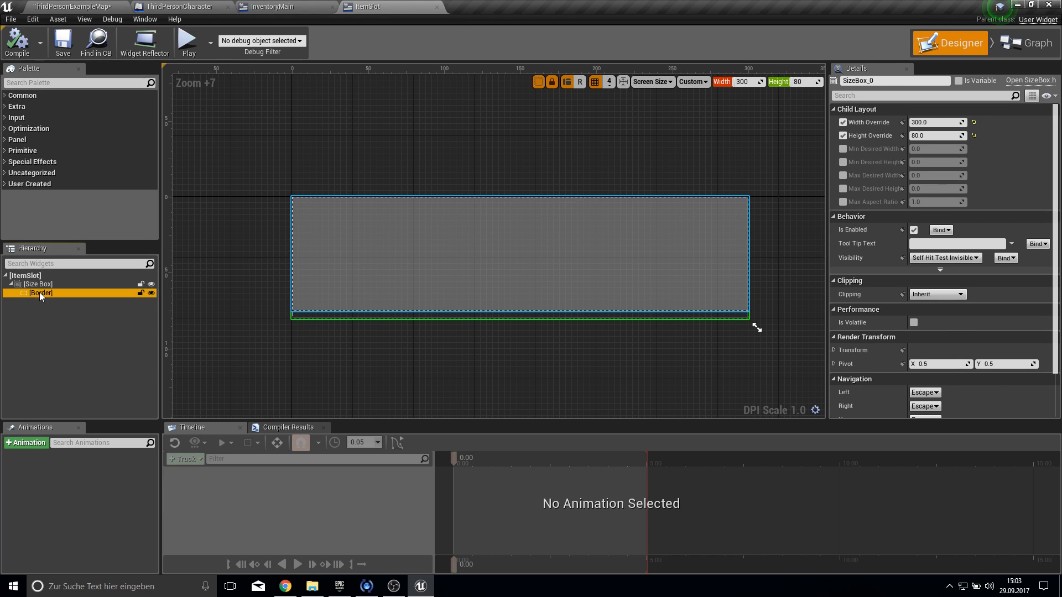
pyautogui.click(39, 82)
pyautogui.write('hor')
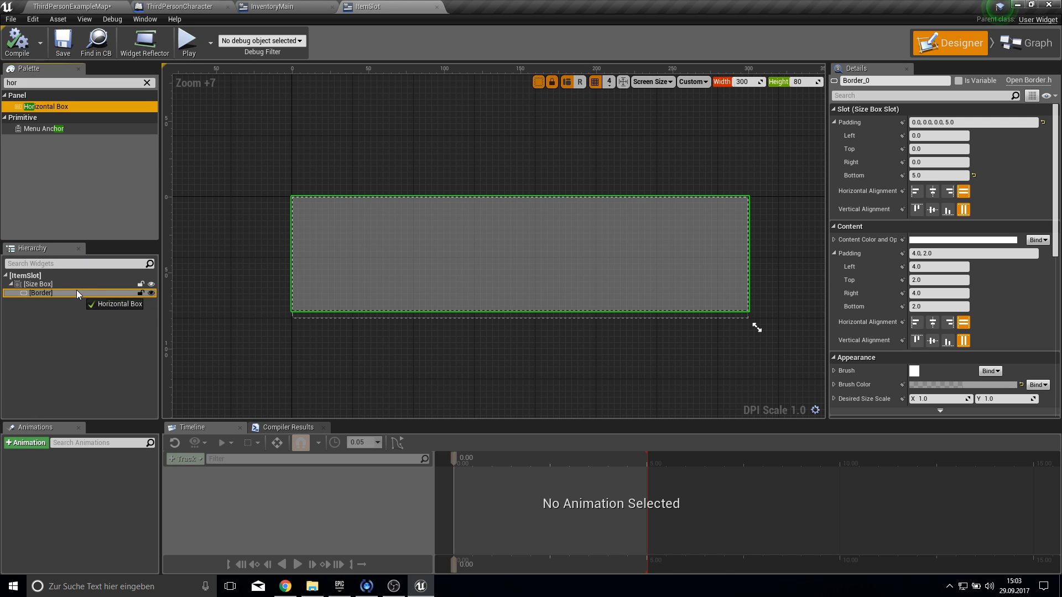
pyautogui.click(56, 302)
# - Add a Text widget inside ItemSlot's new Horizontal Box
pyautogui.click(33, 83)
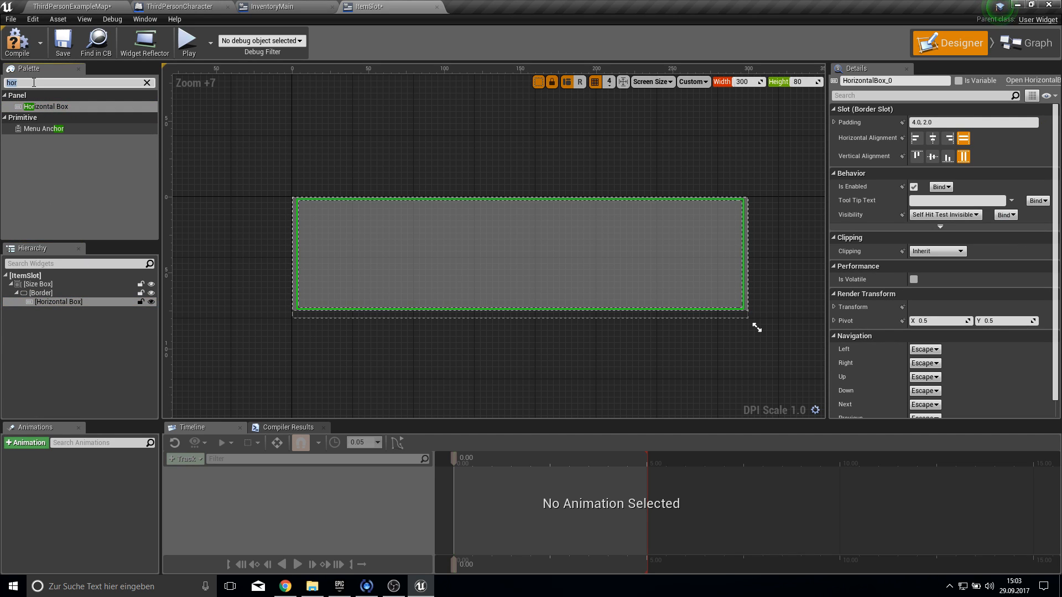
pyautogui.write('te')
pyautogui.moveTo(31, 106); pyautogui.dragTo(83, 311)
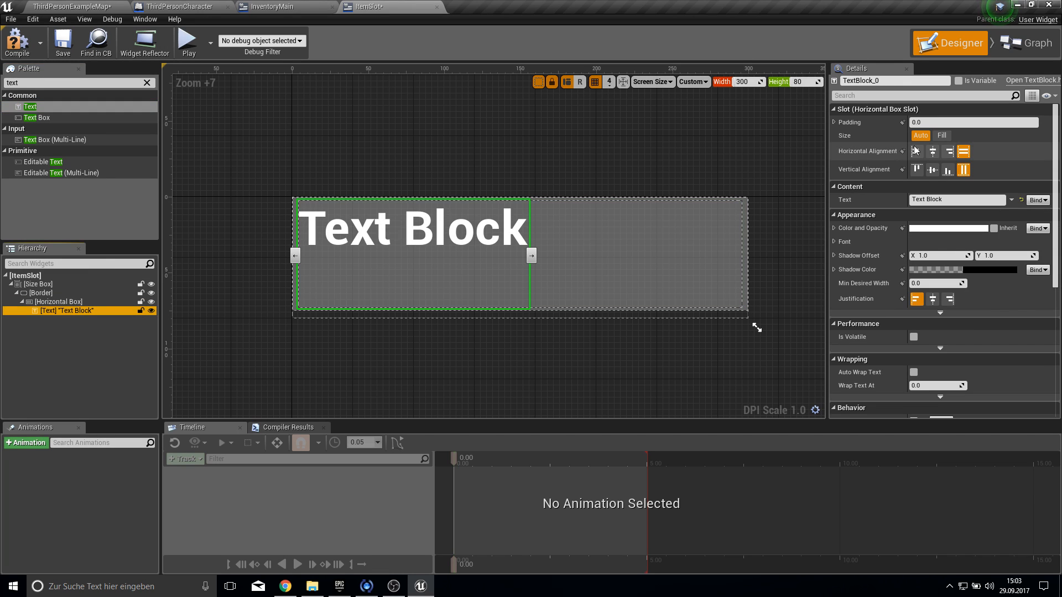
# - Center the text block horizontally and vertically in its slot, and create a binding for its Text property
pyautogui.click(933, 151)
pyautogui.click(931, 170)
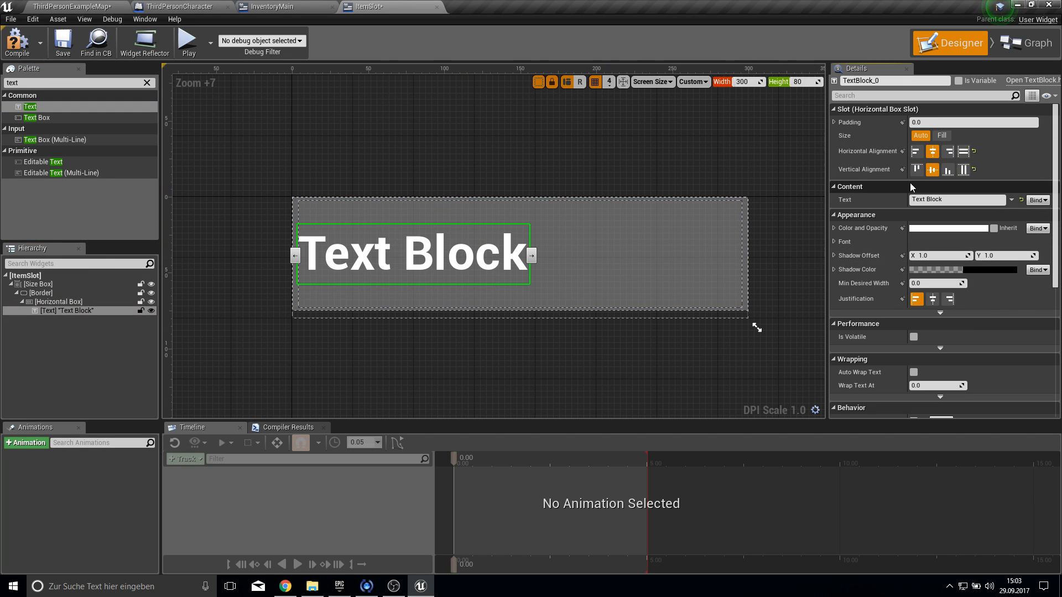
pyautogui.click(1038, 199)
pyautogui.click(1030, 211)
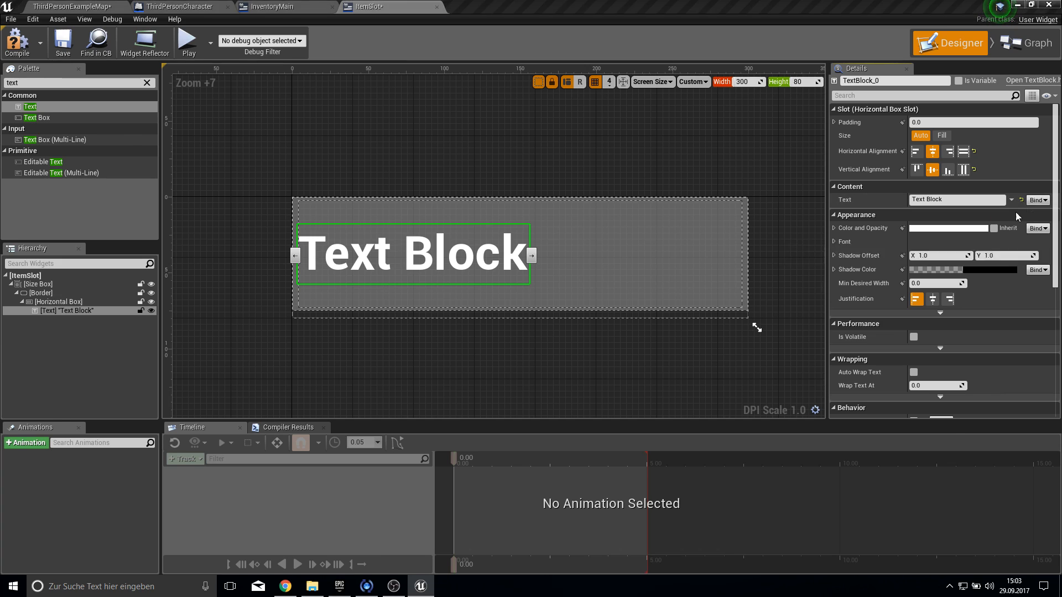
pyautogui.moveTo(61, 181); pyautogui.dragTo(316, 368)
pyautogui.click(334, 387)
pyautogui.press('Delete')
# - In the Get Text 0 function, get Itemdata, break it, connect its Name to the Return Value, and compile ItemSlot
pyautogui.moveTo(61, 180); pyautogui.dragTo(335, 345)
pyautogui.click(354, 354)
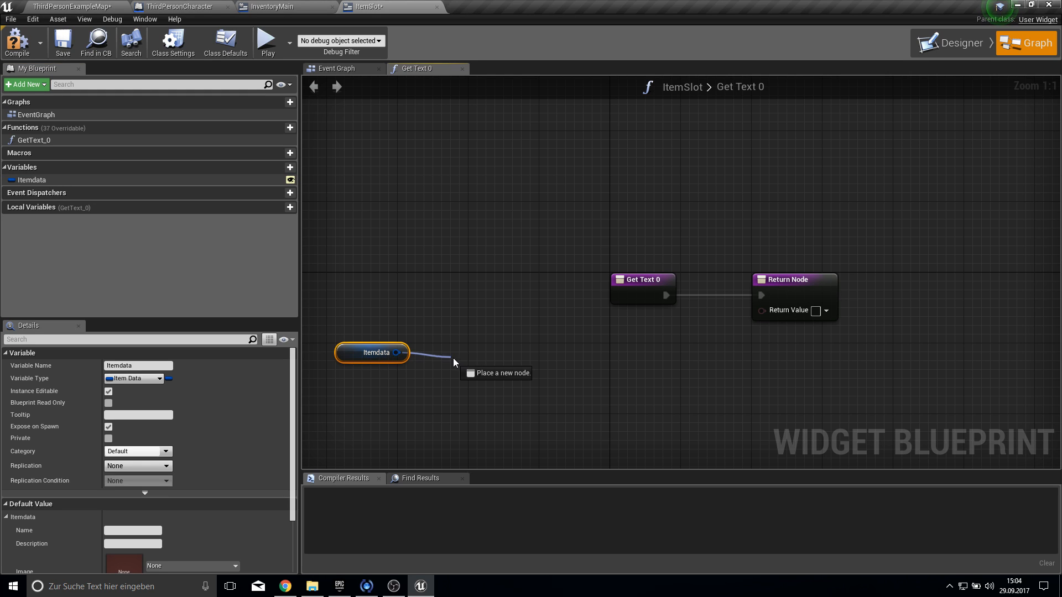
pyautogui.moveTo(451, 357); pyautogui.dragTo(460, 363)
pyautogui.write('break')
pyautogui.press('Return')
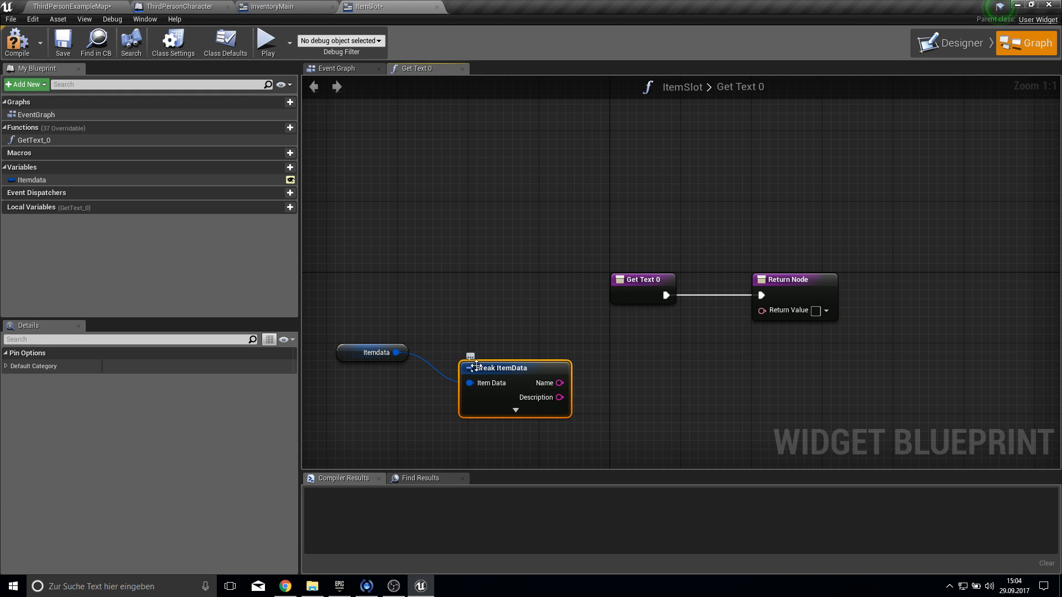
pyautogui.moveTo(543, 391); pyautogui.dragTo(762, 310)
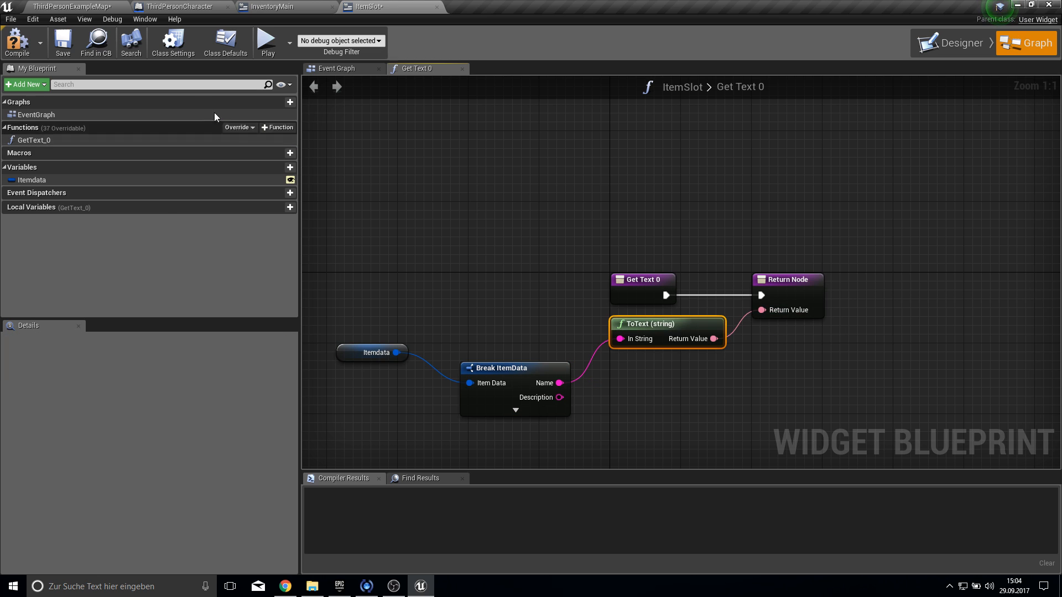
pyautogui.click(17, 40)
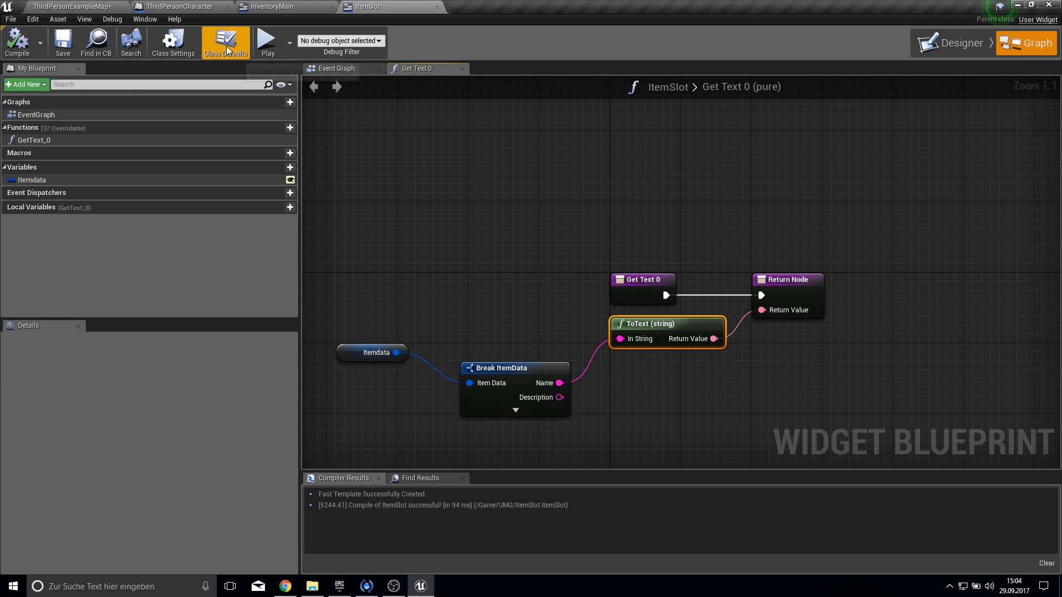
# - Play the level, pick up items, check the item names in the inventory, stop the game, and return to InventoryMain
pyautogui.click(266, 47)
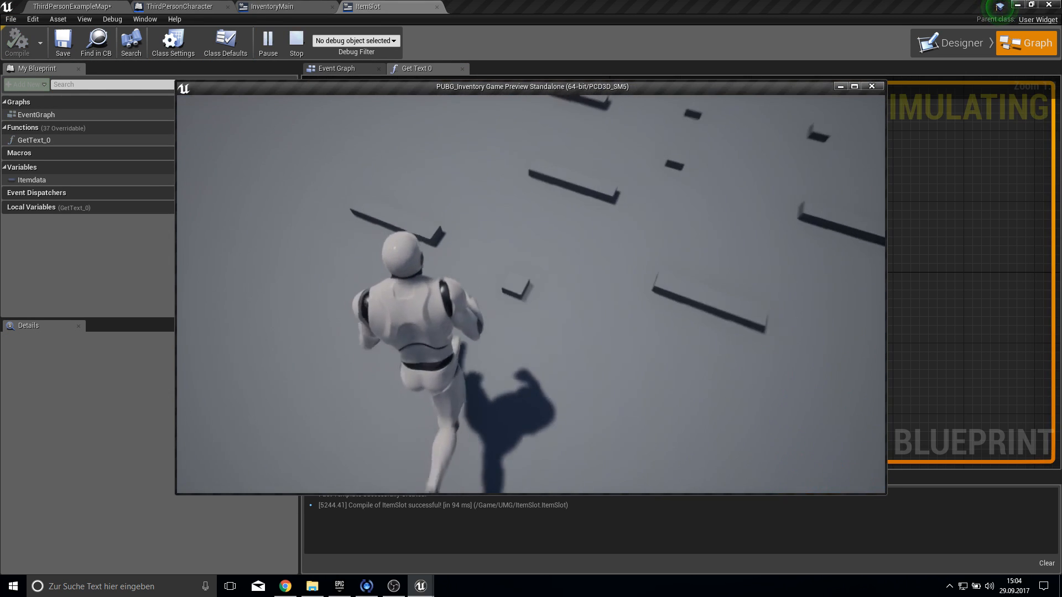
pyautogui.press('w')
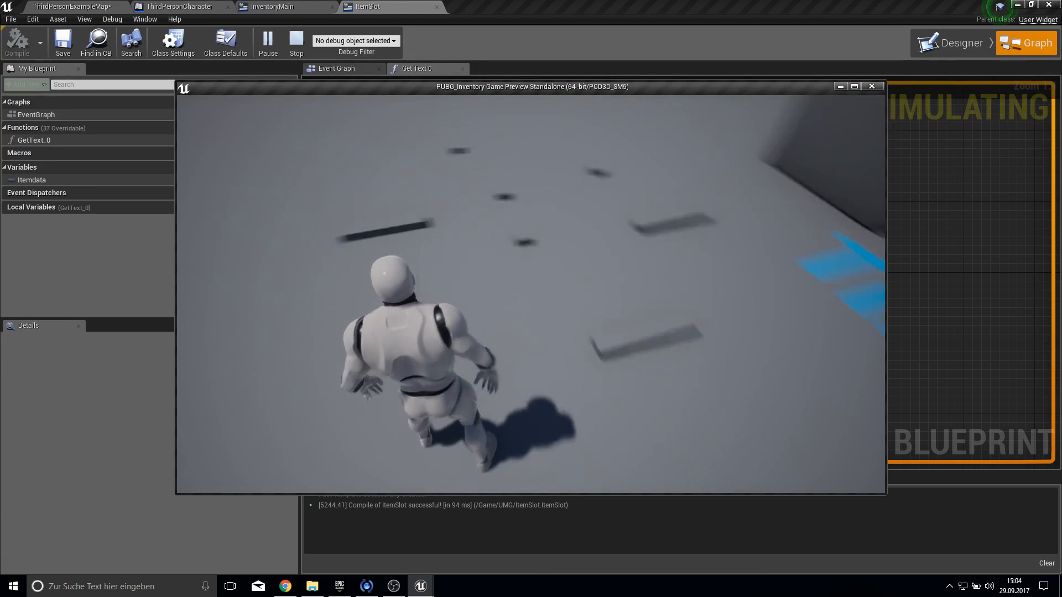
pyautogui.press('Tab')
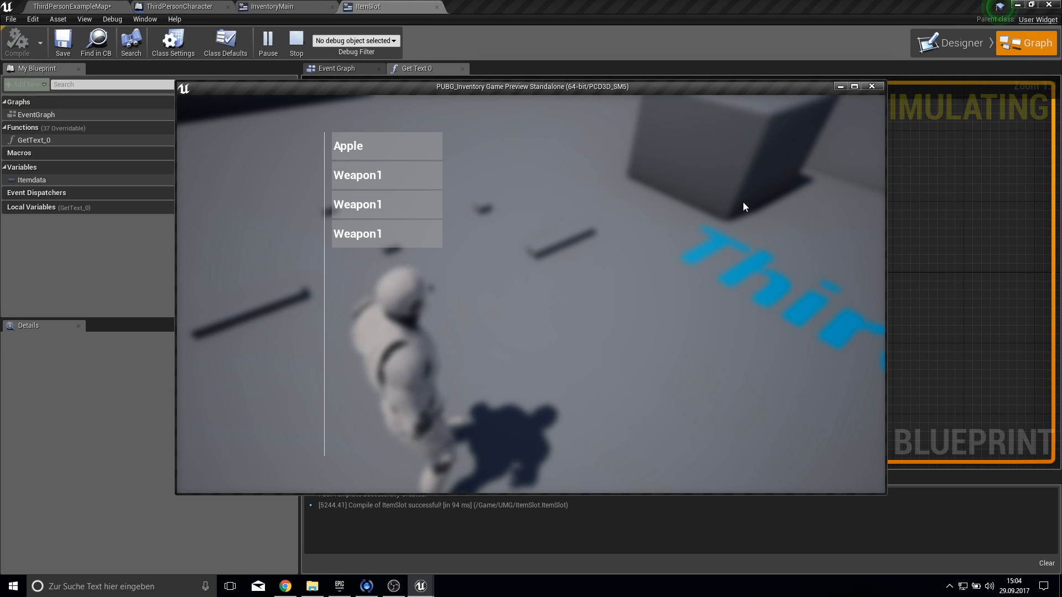
pyautogui.click(872, 87)
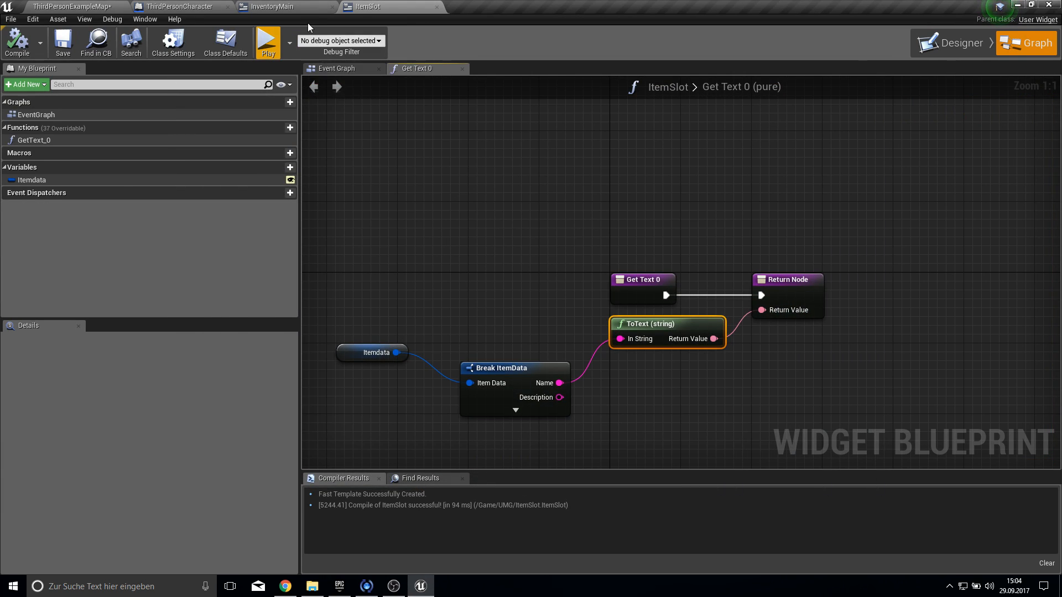
pyautogui.click(299, 7)
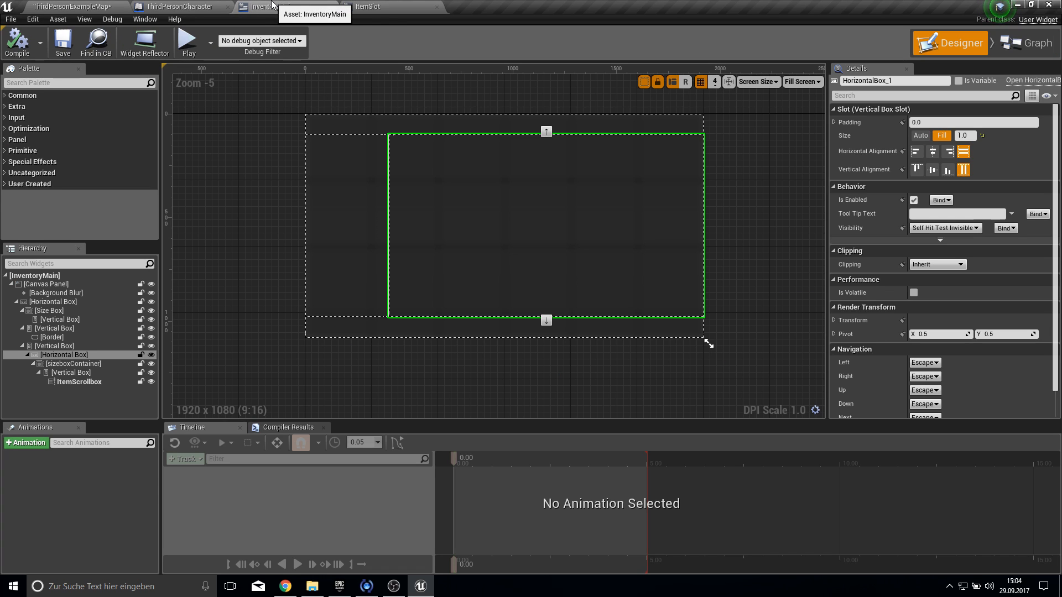